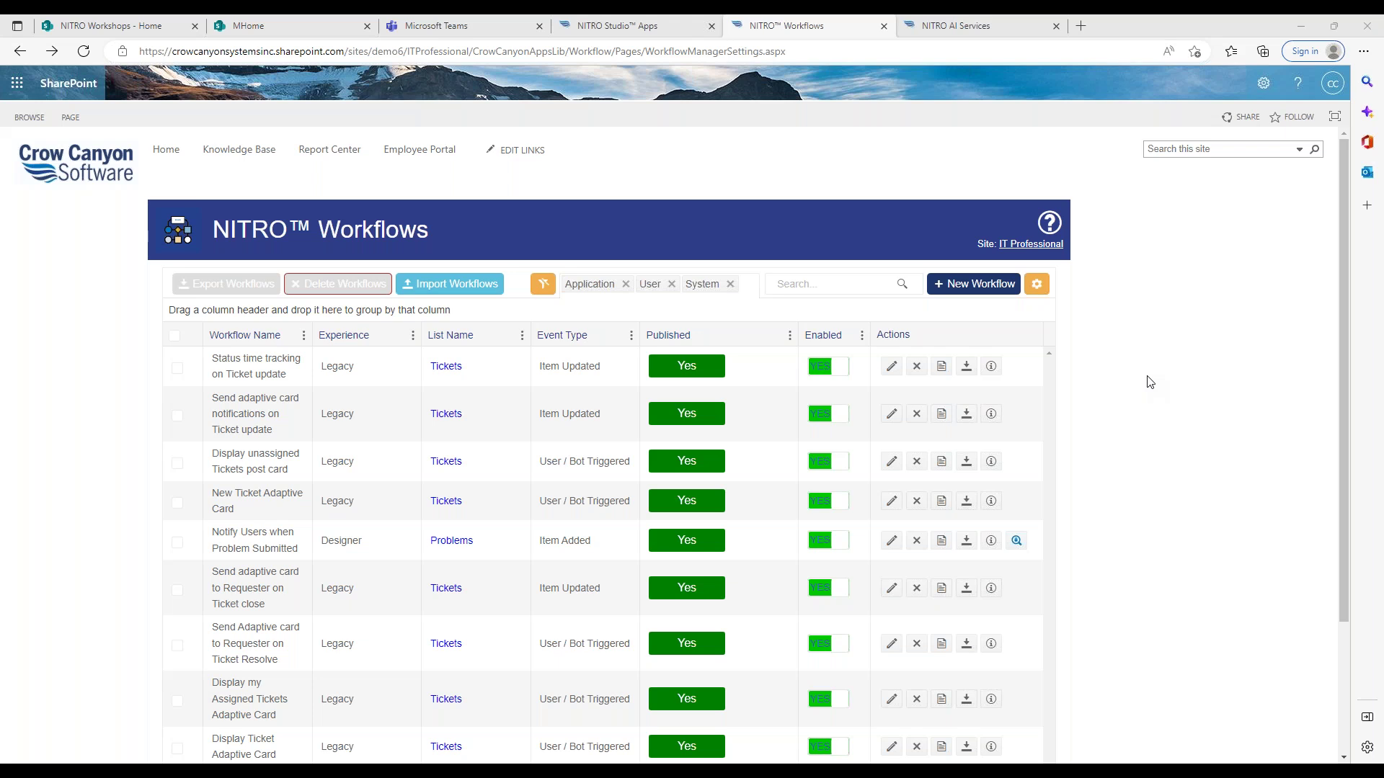
# Examine the Microsoft Teams action types available for new actions in the "Status time tracking on Ticket update" workflow, and return to the workflow list.
pyautogui.click(894, 371)
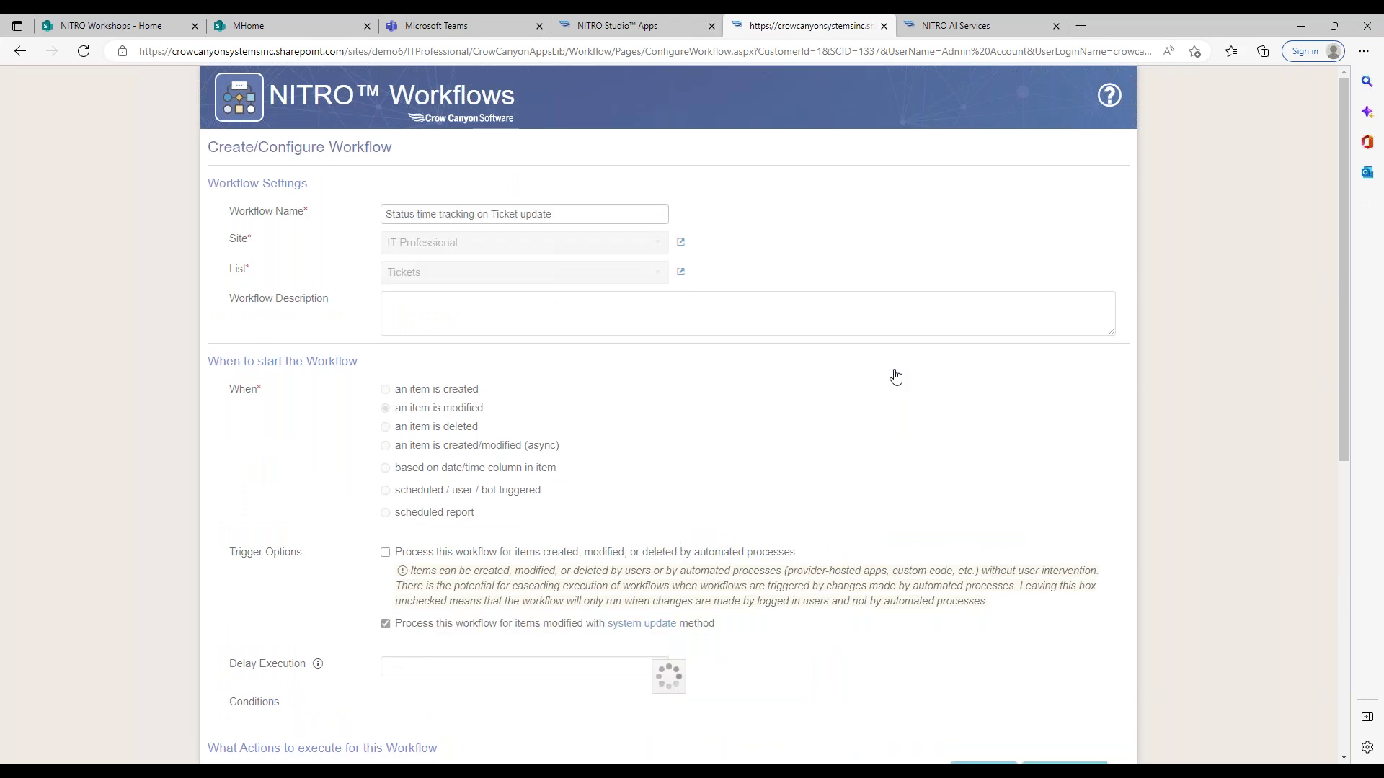
pyautogui.moveTo(1340, 179); pyautogui.dragTo(1297, 409)
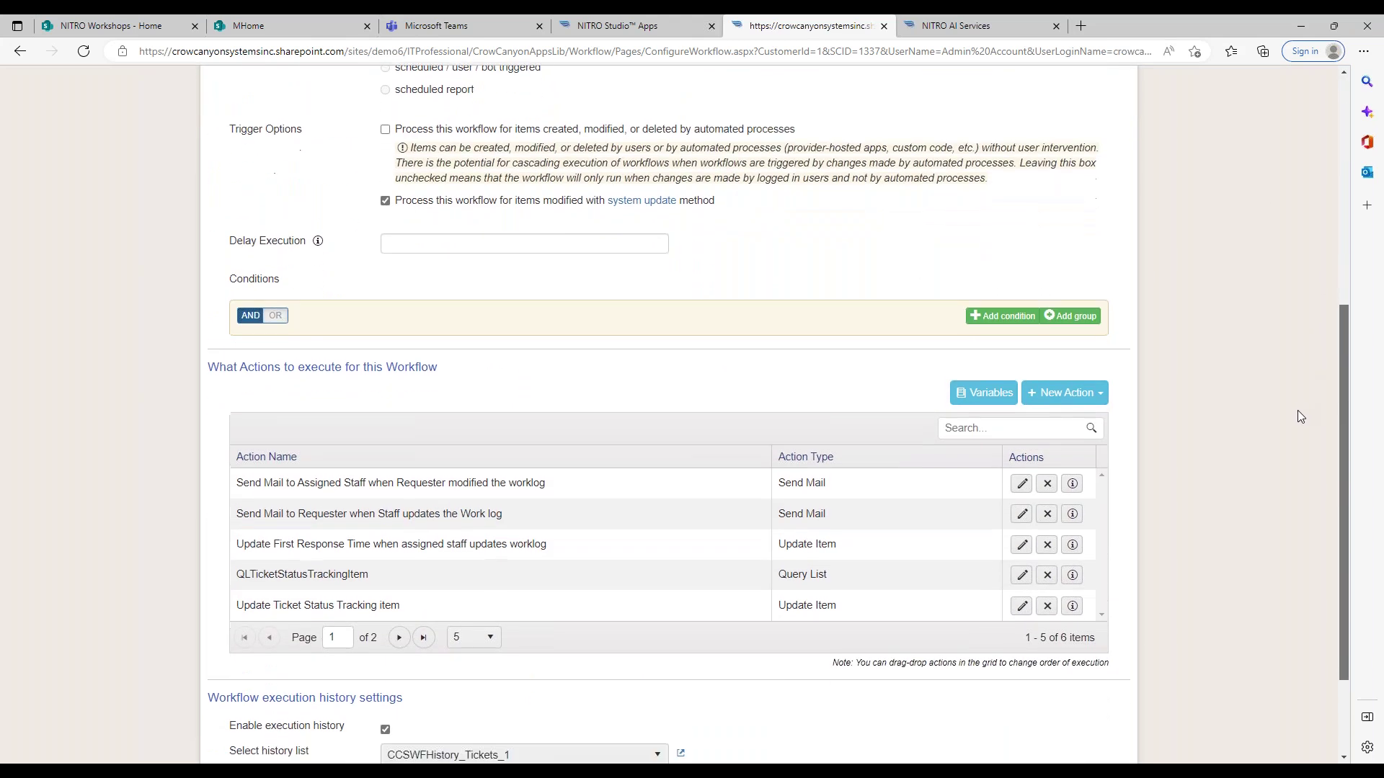
pyautogui.click(1097, 397)
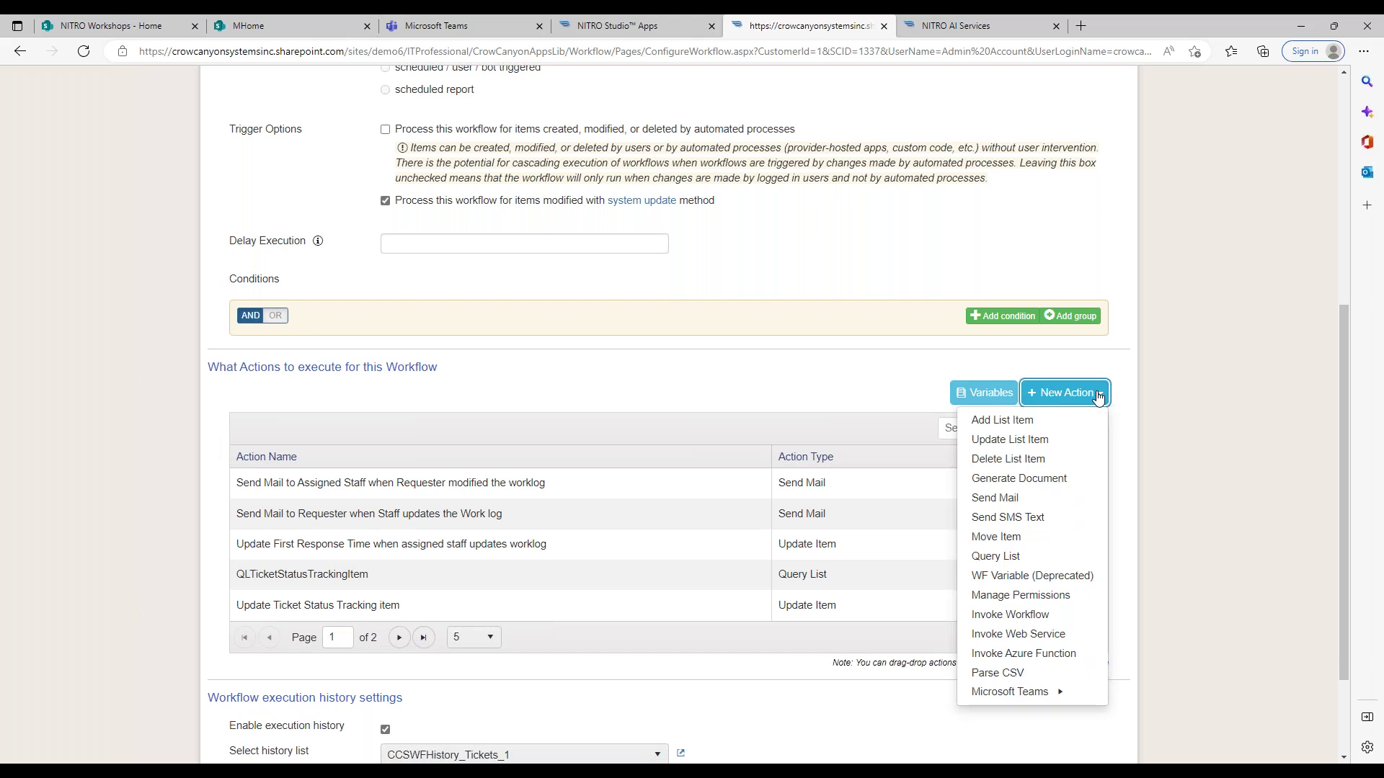
pyautogui.moveTo(1030, 695)
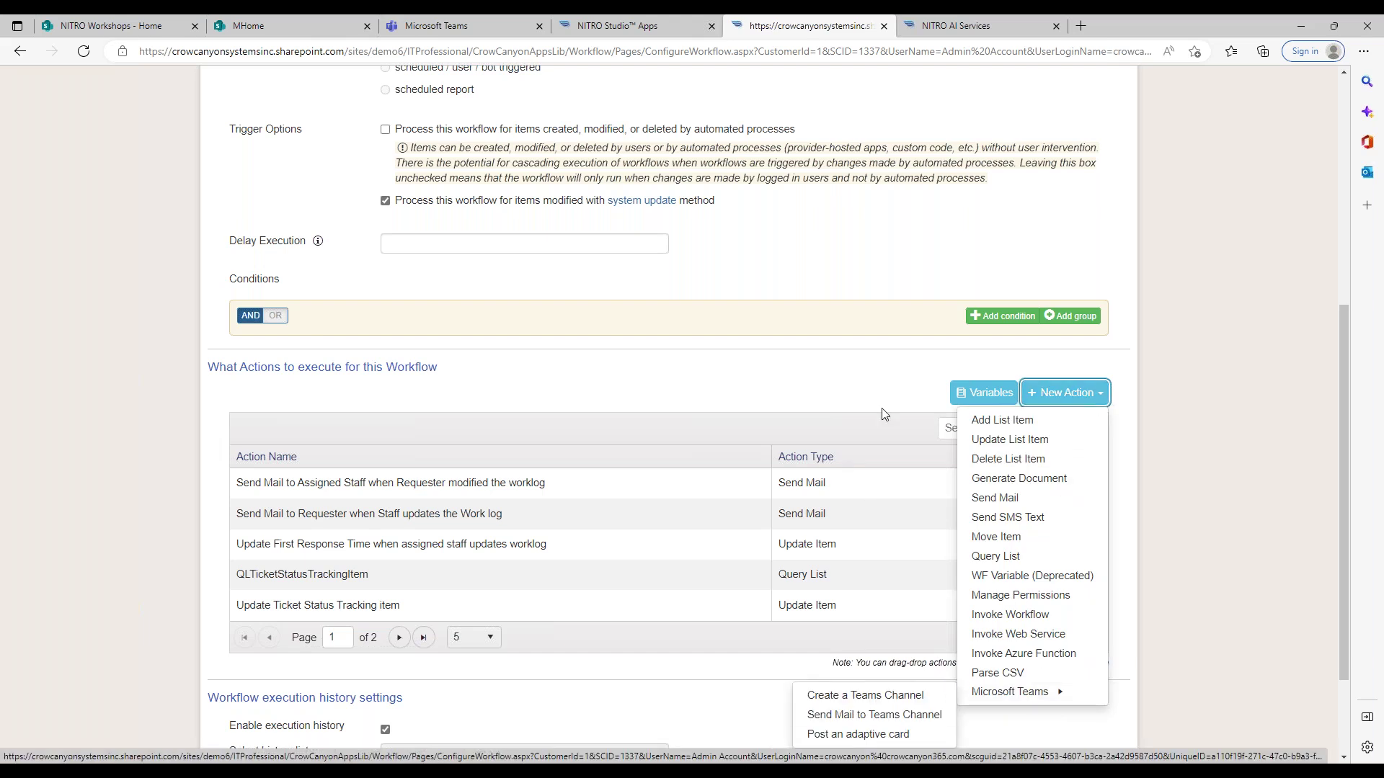
pyautogui.click(9, 51)
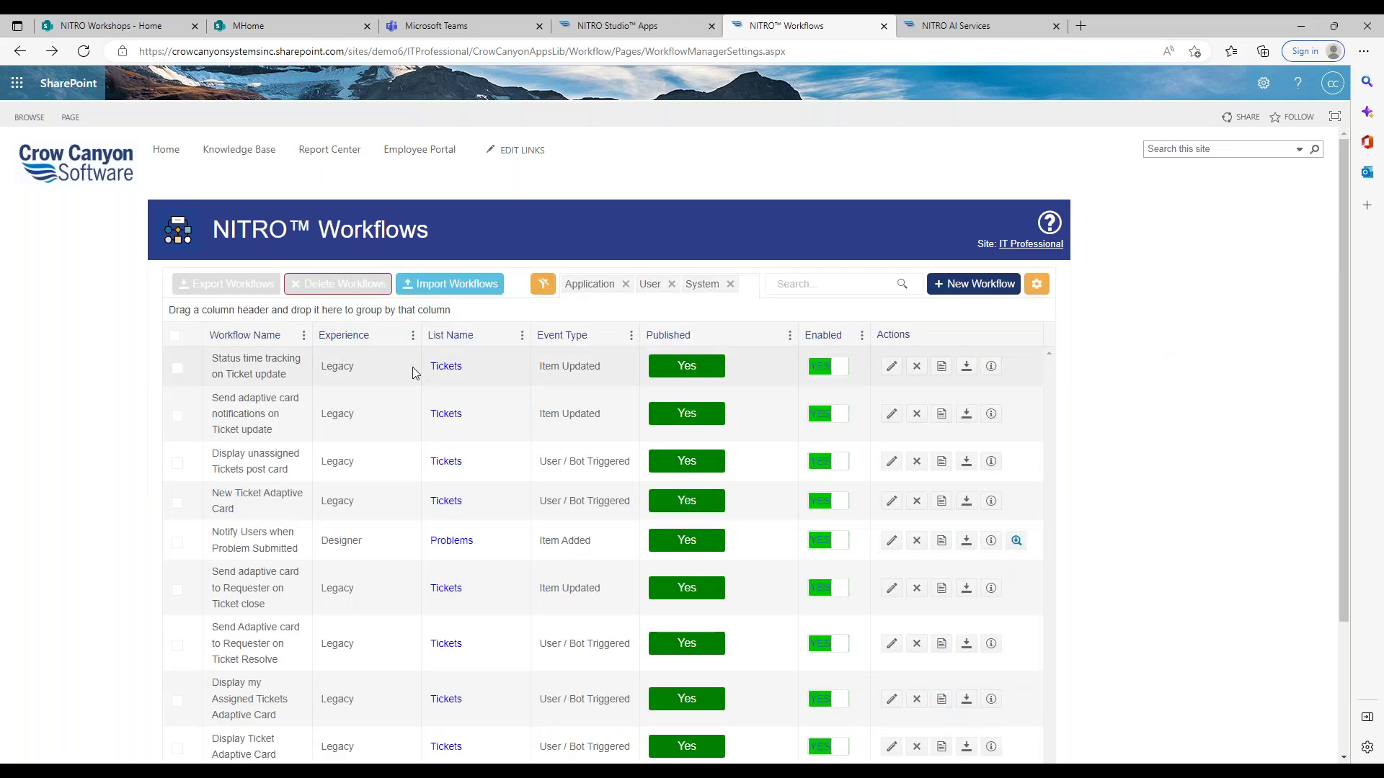
# Open the "Notify Users when Problem Submitted" workflow for editing and review the settings of its Notify Users action.
pyautogui.click(889, 547)
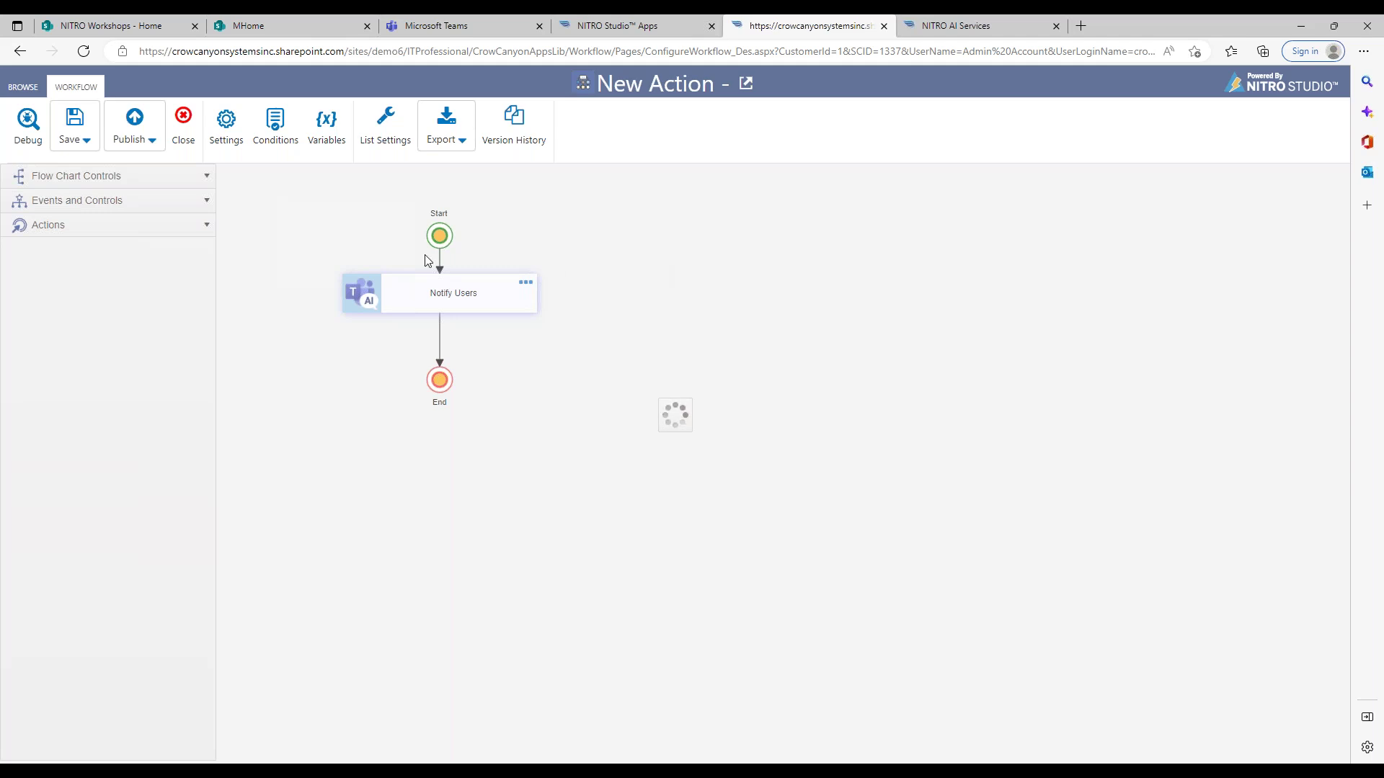
pyautogui.moveTo(439, 228); pyautogui.dragTo(440, 222)
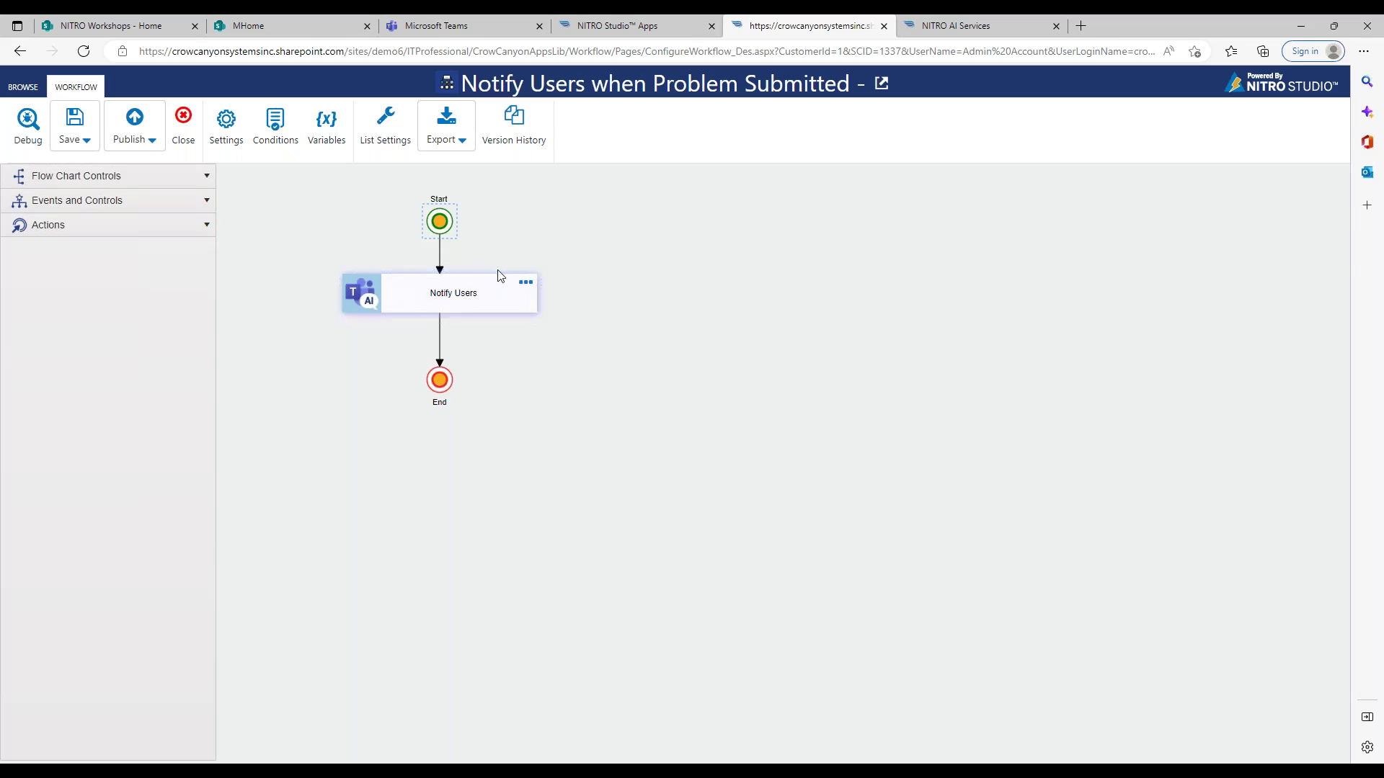
pyautogui.click(524, 284)
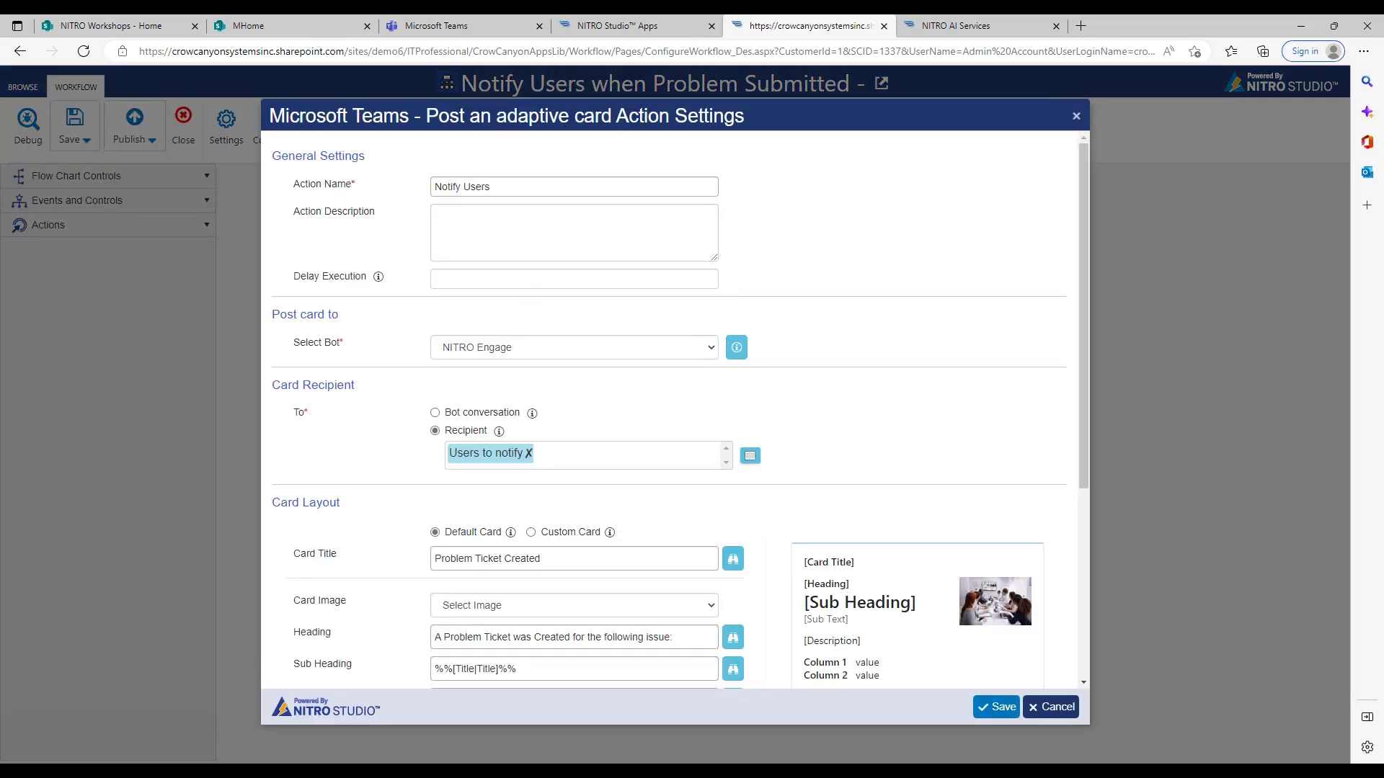
pyautogui.click(1050, 706)
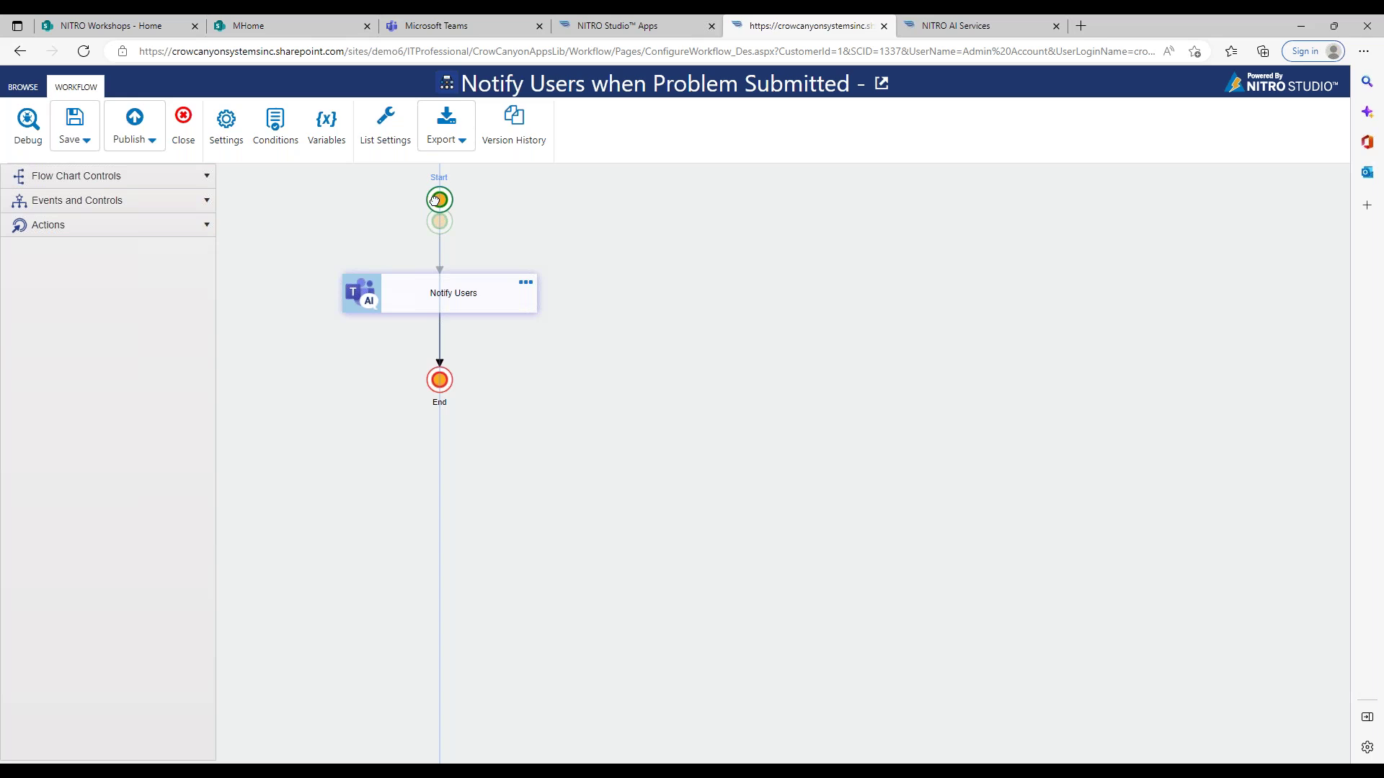
# Insert a Send Mail to Teams Channel action between Start and Notify Users, spacing the flowchart nodes apart.
pyautogui.click(148, 227)
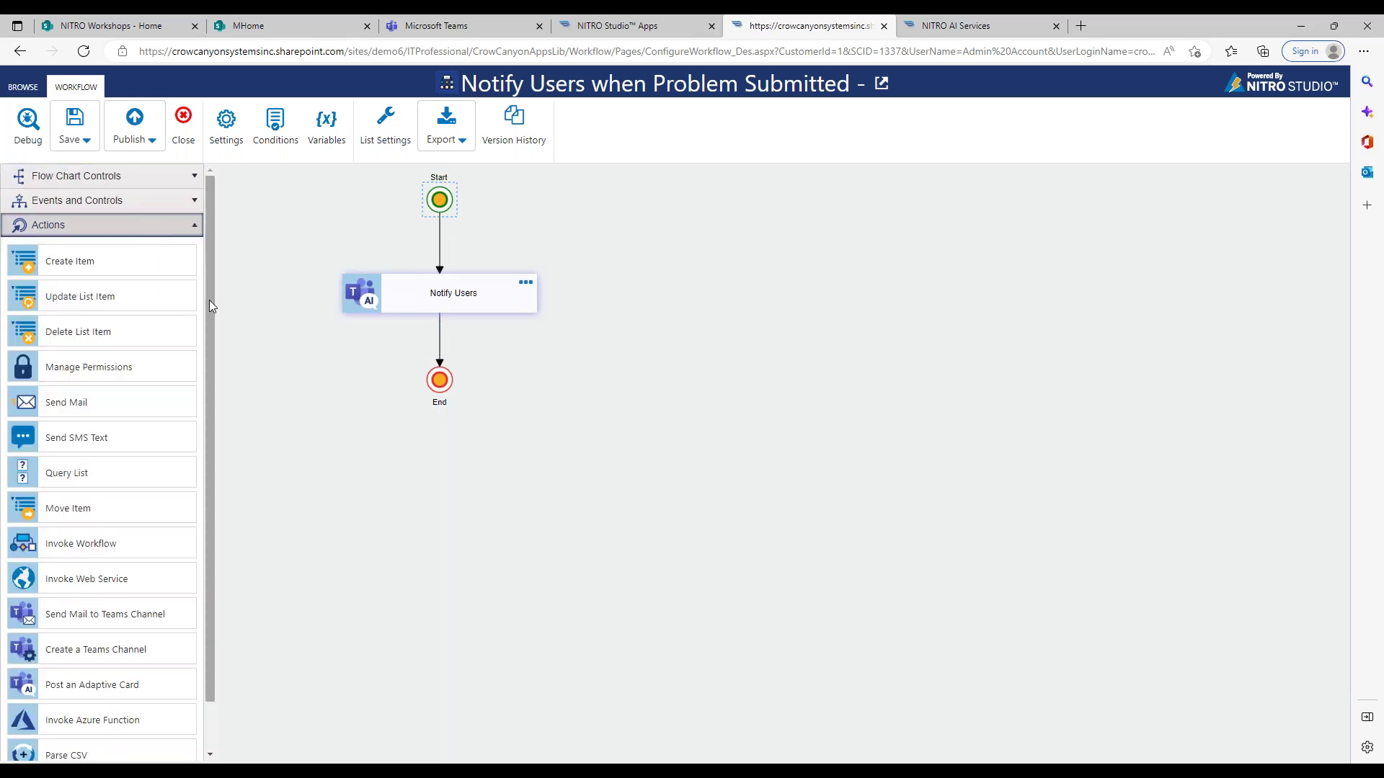
pyautogui.moveTo(209, 300); pyautogui.dragTo(209, 423)
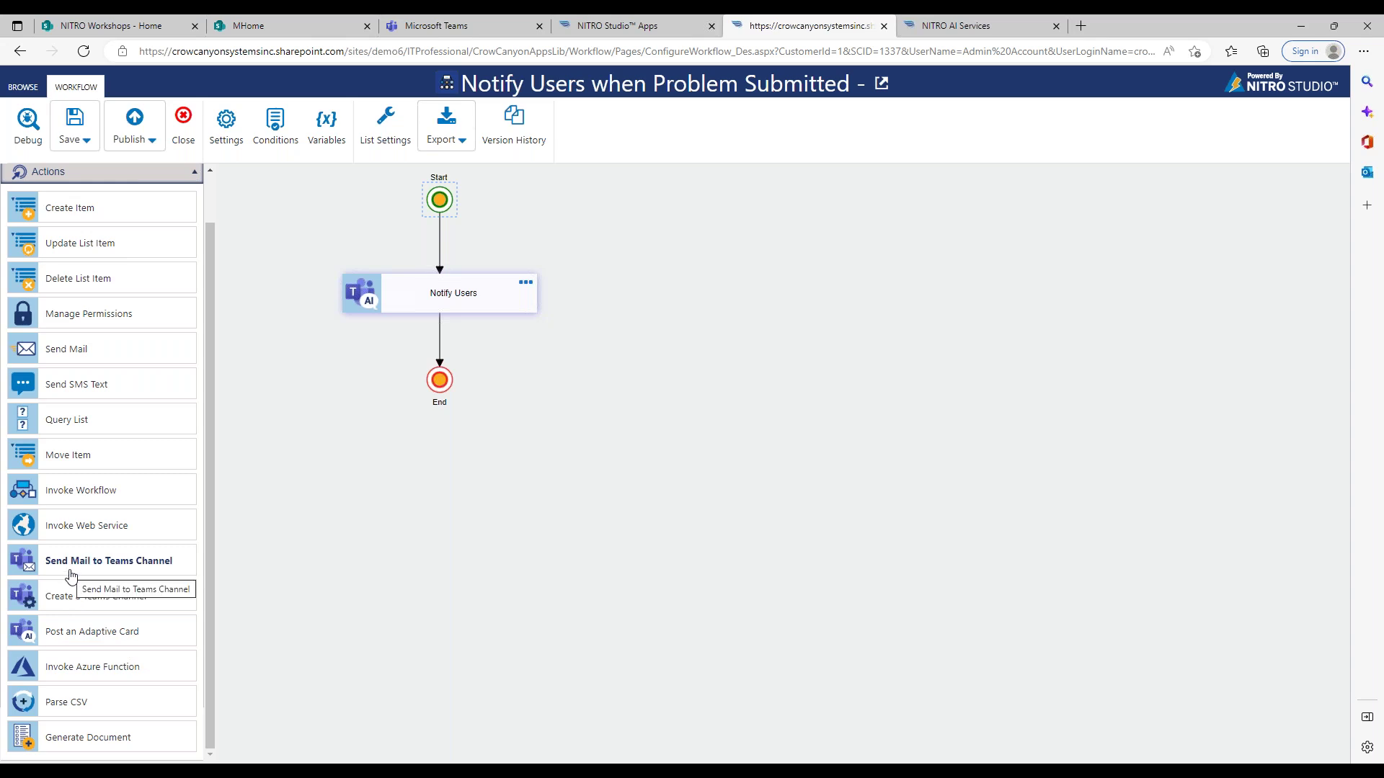
pyautogui.moveTo(69, 575); pyautogui.dragTo(436, 238)
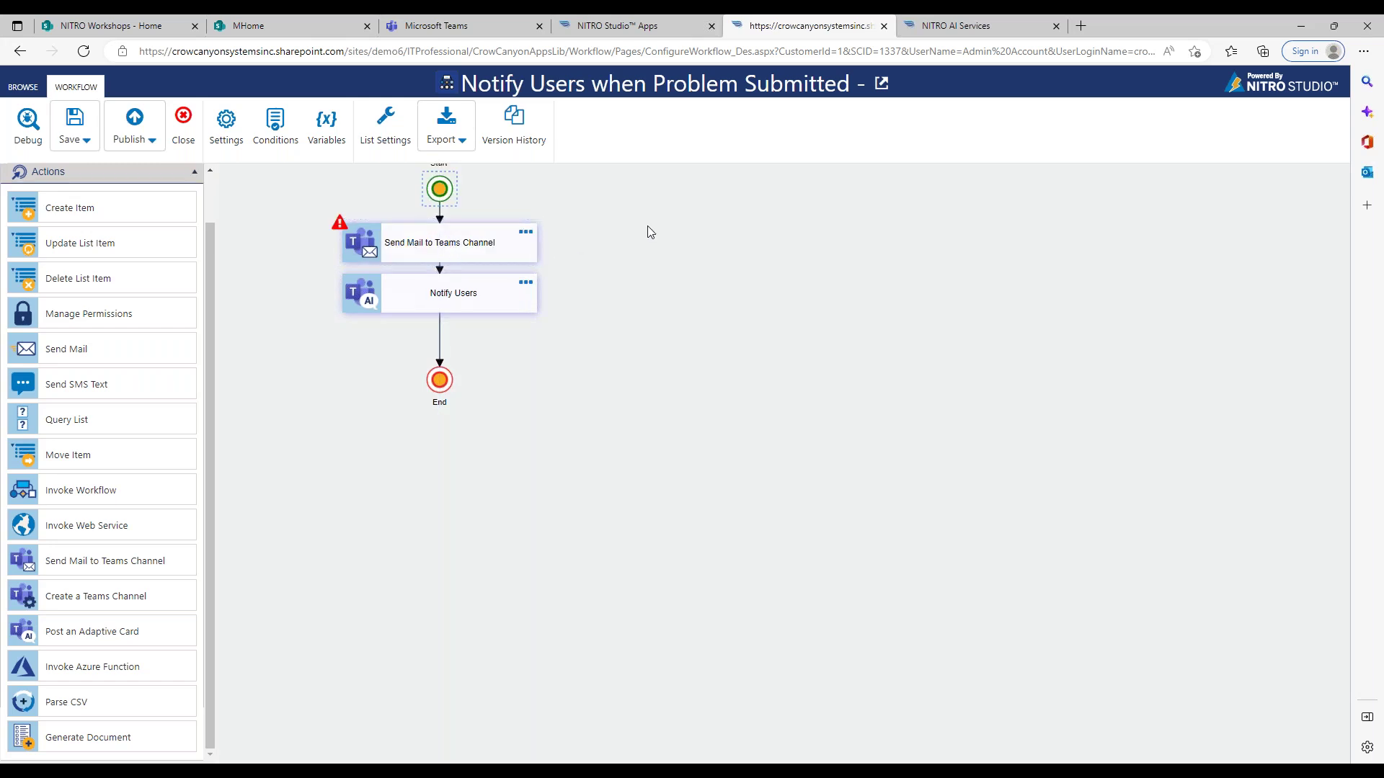
pyautogui.moveTo(469, 305); pyautogui.dragTo(457, 254)
pyautogui.click(456, 254)
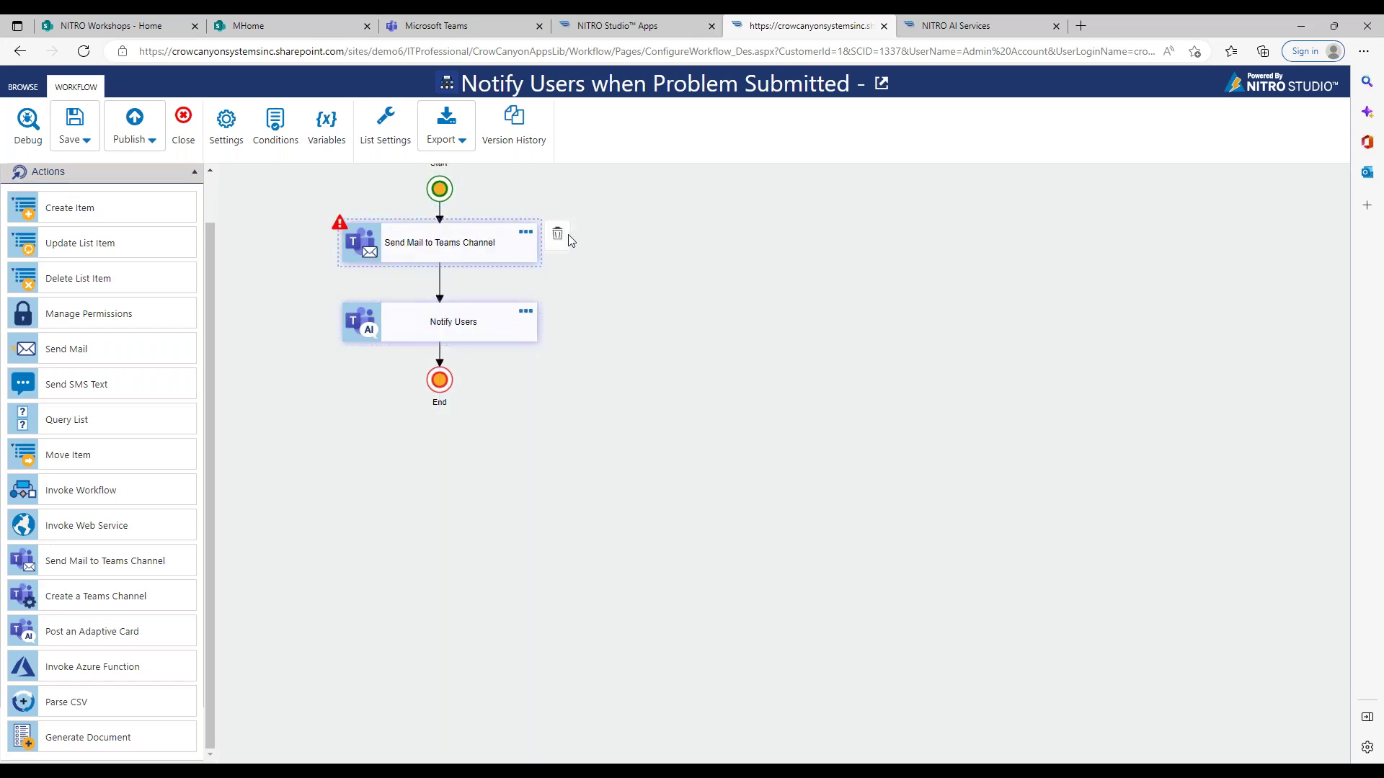
# Name the new Send Mail to Teams Channel action "Send Email to a Teams Channel".
pyautogui.click(525, 233)
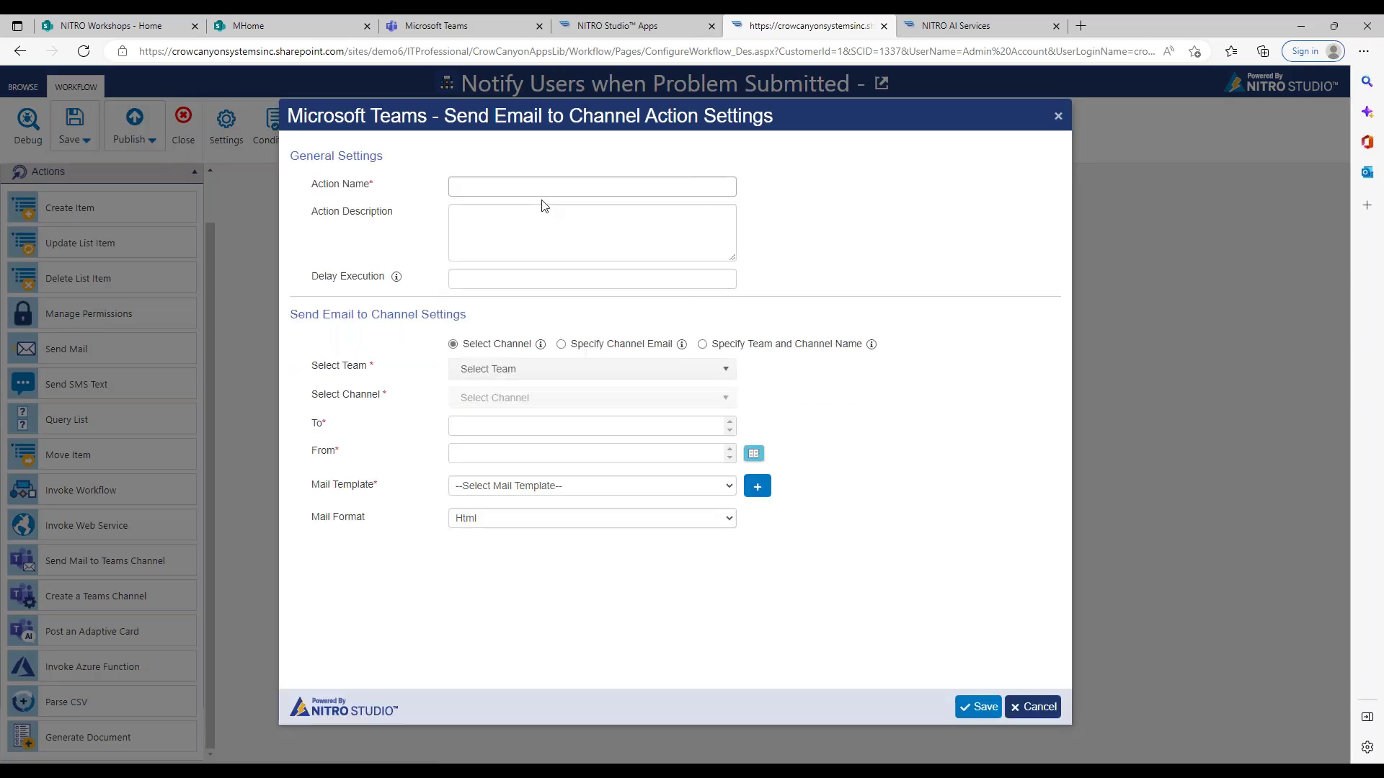
pyautogui.click(541, 188)
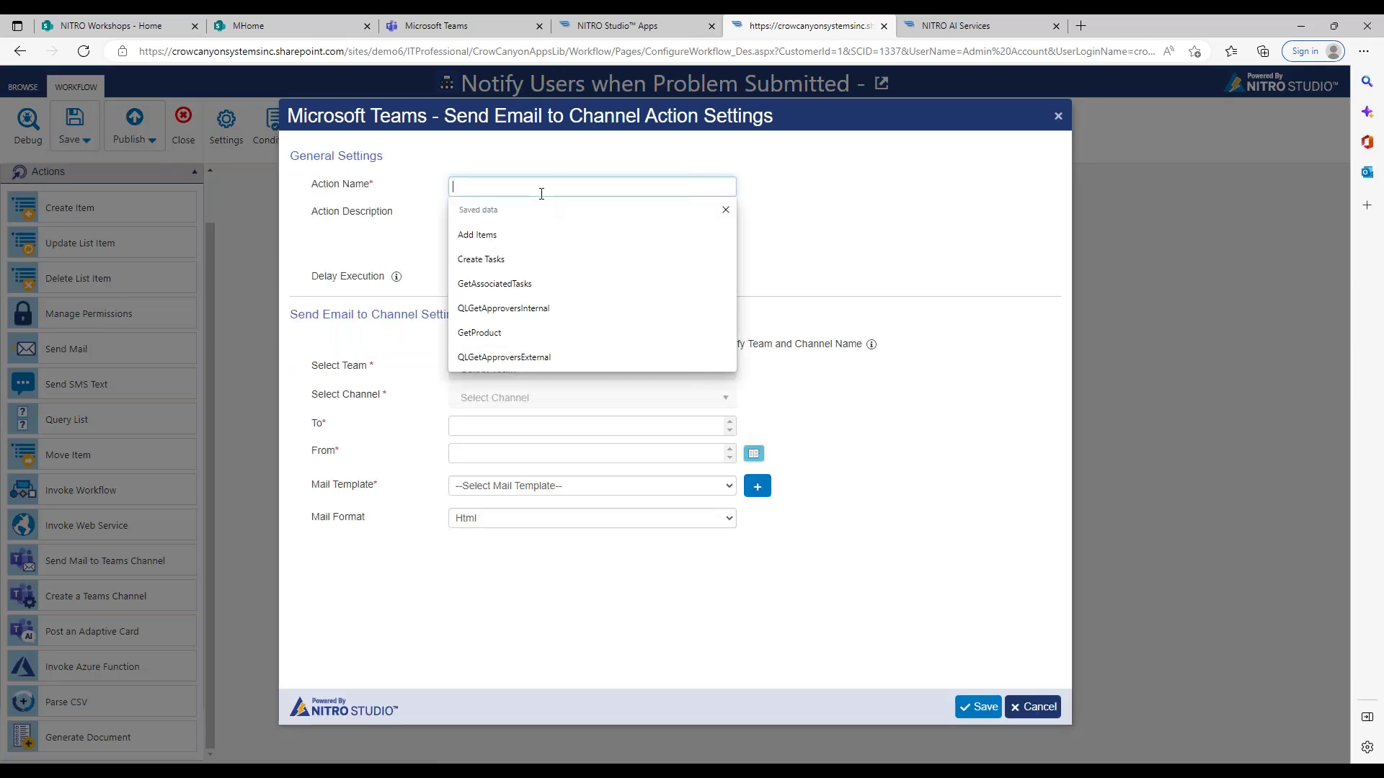
pyautogui.write('Send Em')
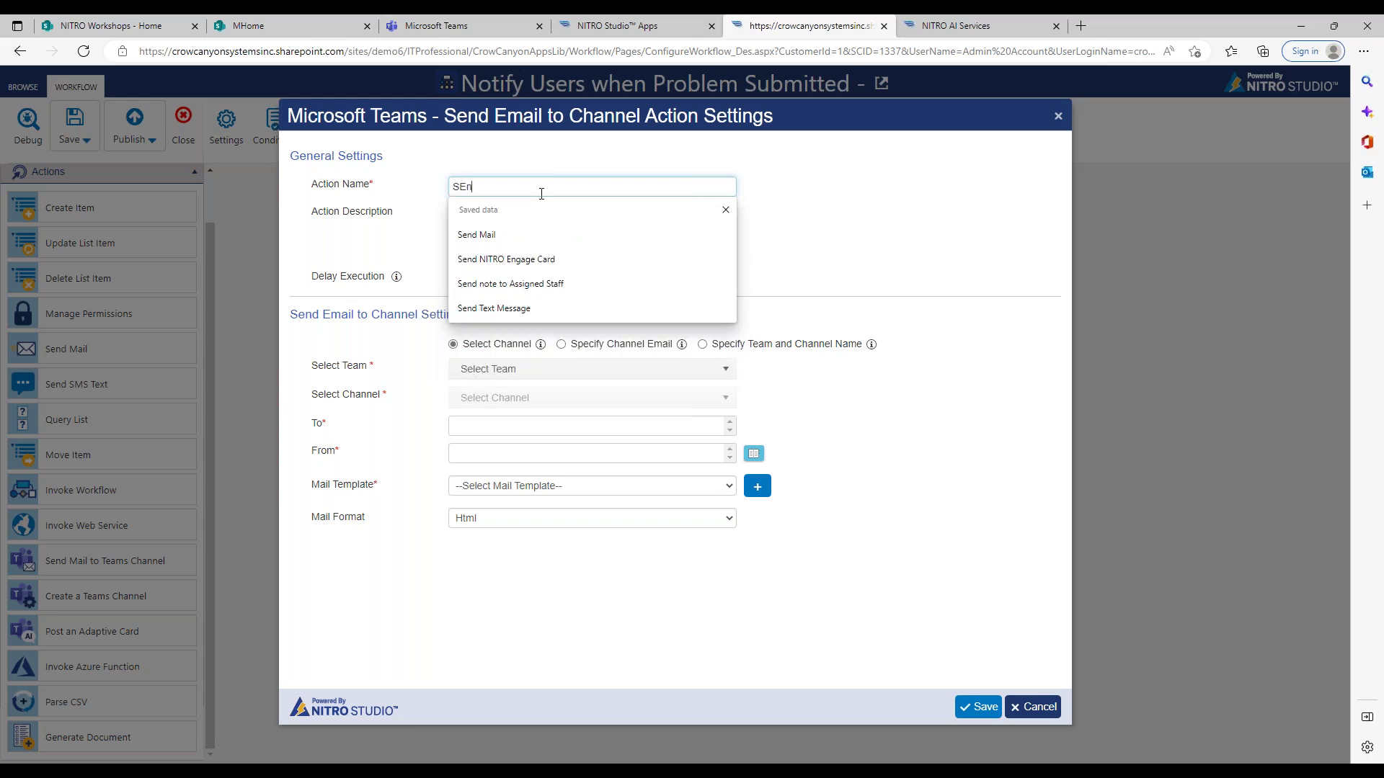
pyautogui.write('ia')
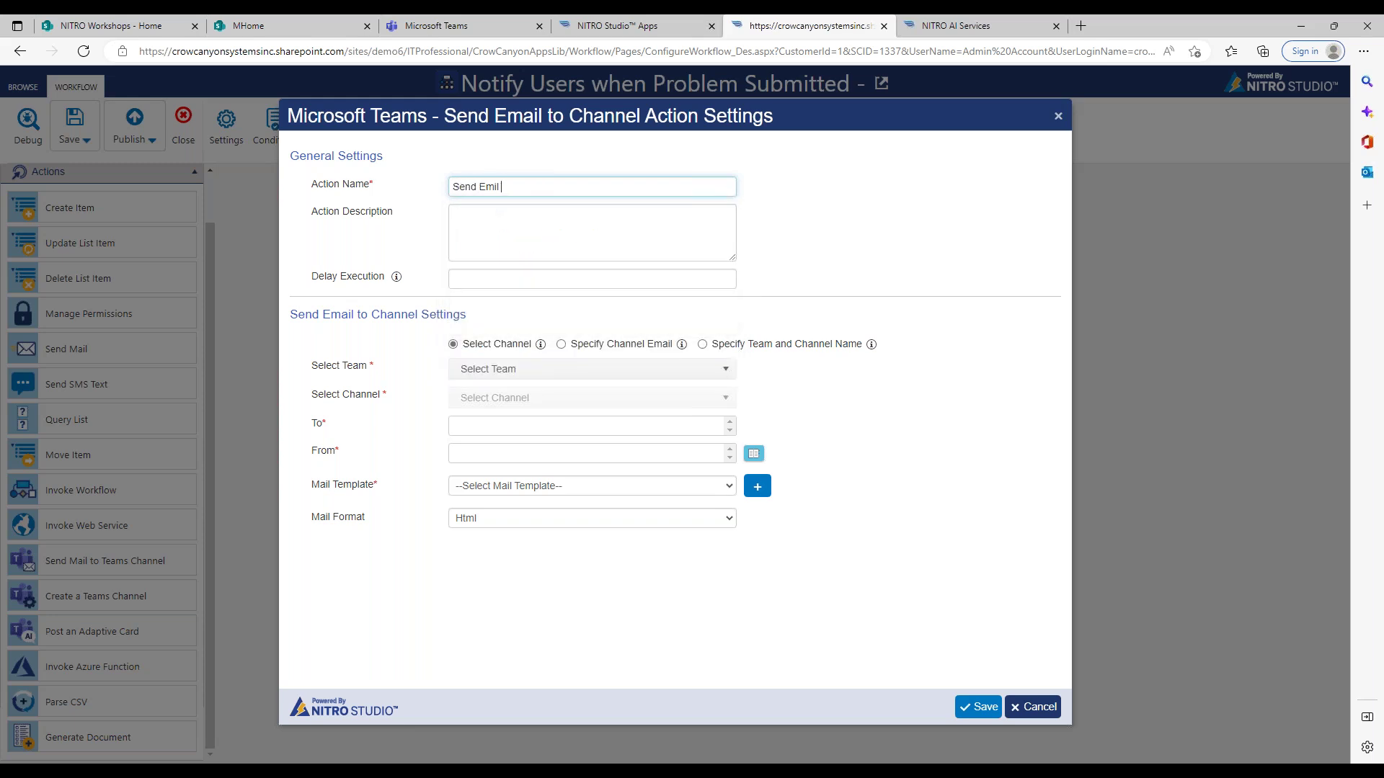
pyautogui.press('BackSpace')
pyautogui.press('BackSpace')
pyautogui.write('ail to a Temas')
pyautogui.press('BackSpace')
pyautogui.press('BackSpace')
pyautogui.press('BackSpace')
pyautogui.press('BackSpace')
pyautogui.write('ams Channel')
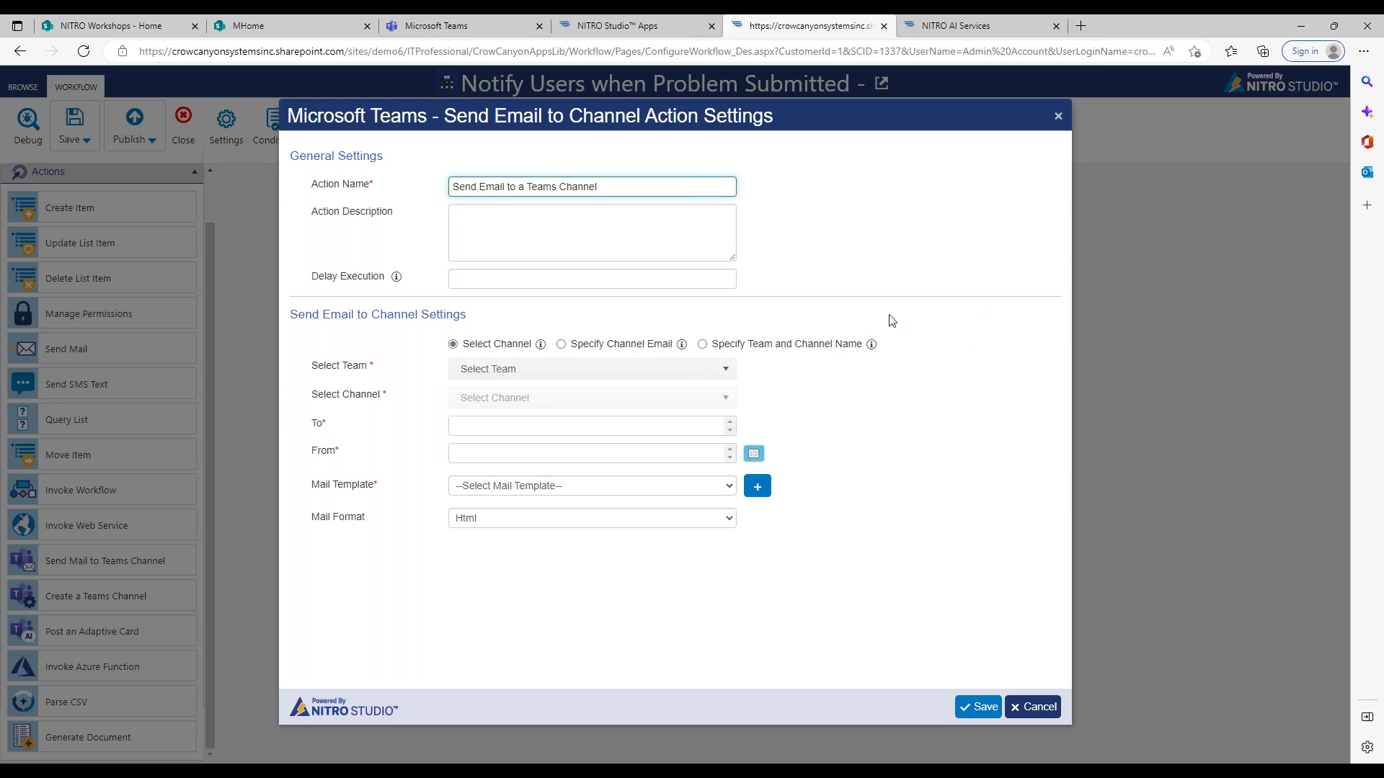
# Set the email's target to the General channel of the Crow Canyon Demo Sites team.
pyautogui.click(491, 370)
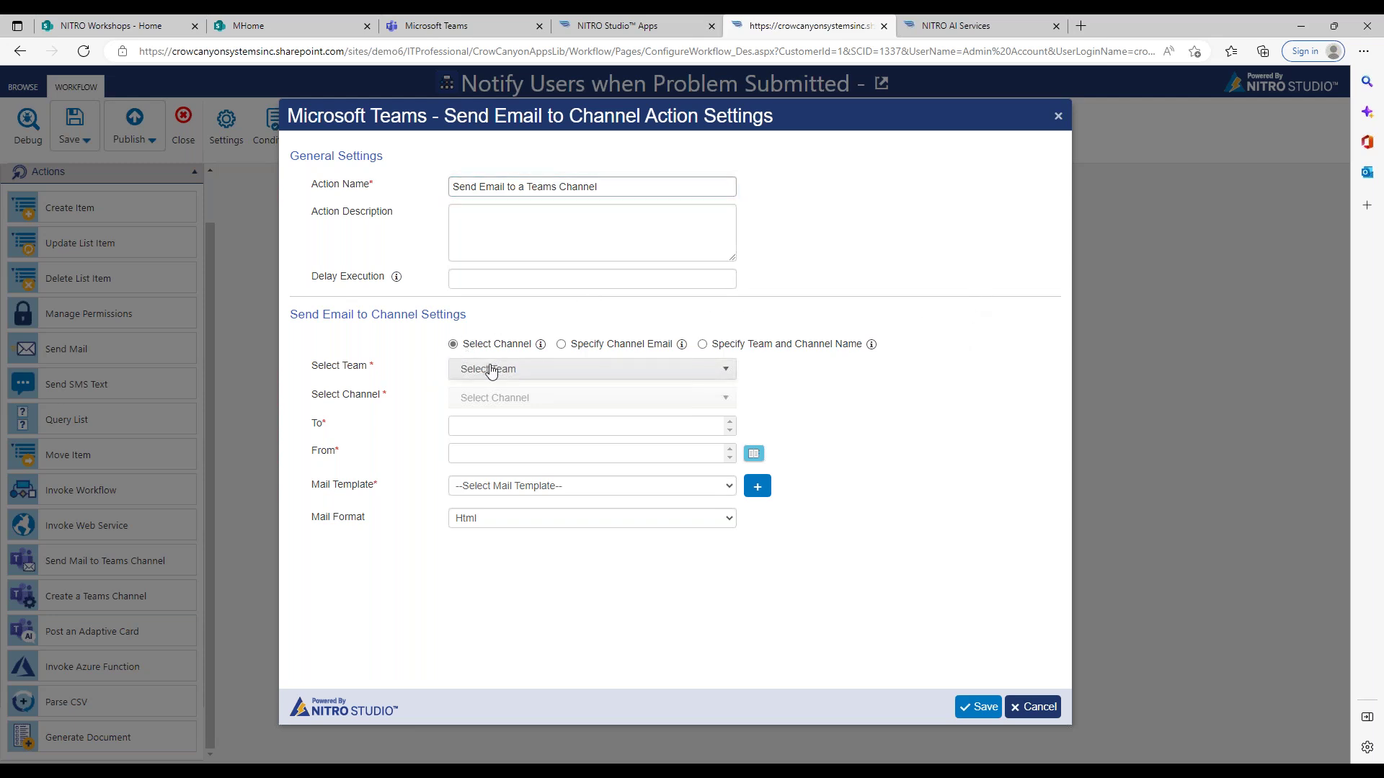
pyautogui.click(491, 370)
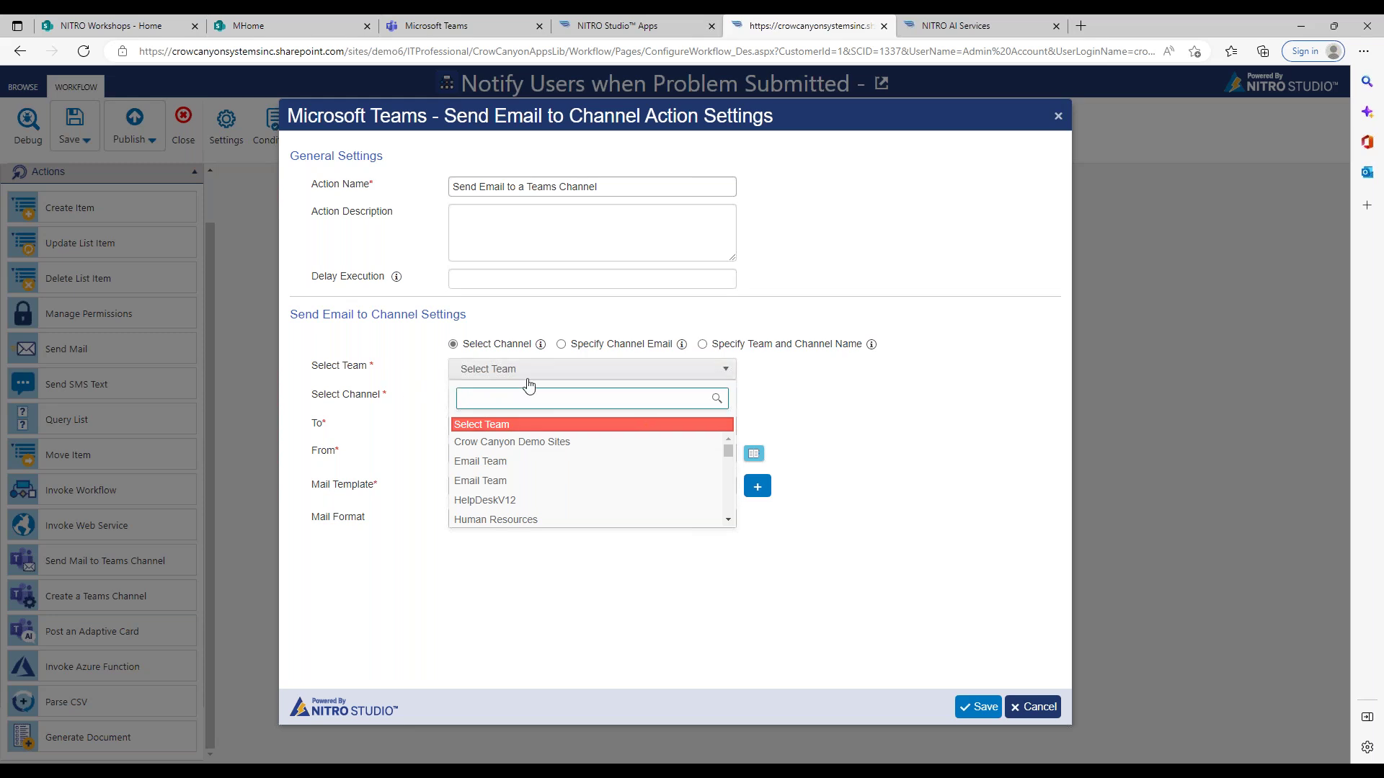
pyautogui.moveTo(727, 452)
pyautogui.mouseDown()
pyautogui.moveTo(728, 468)
pyautogui.moveTo(726, 449)
pyautogui.mouseUp()
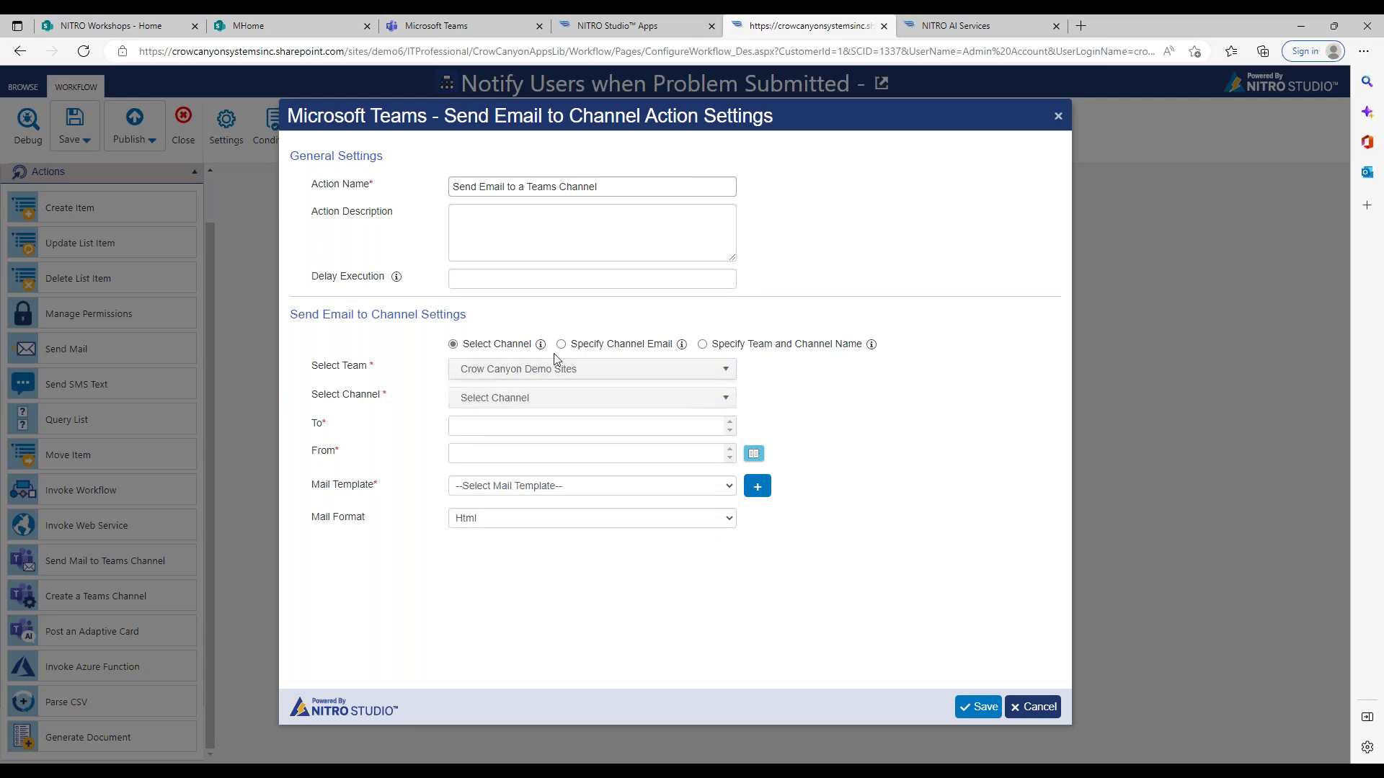
pyautogui.click(504, 400)
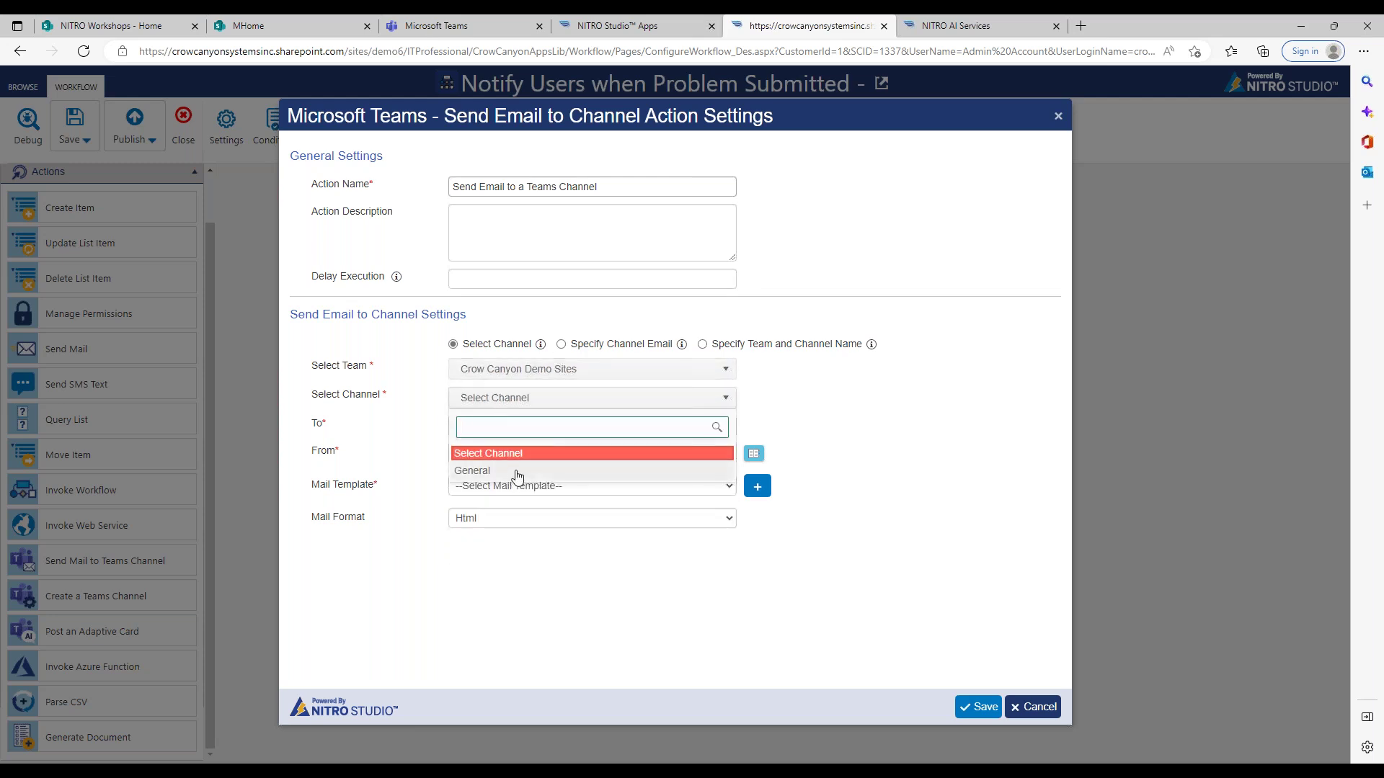
pyautogui.click(483, 470)
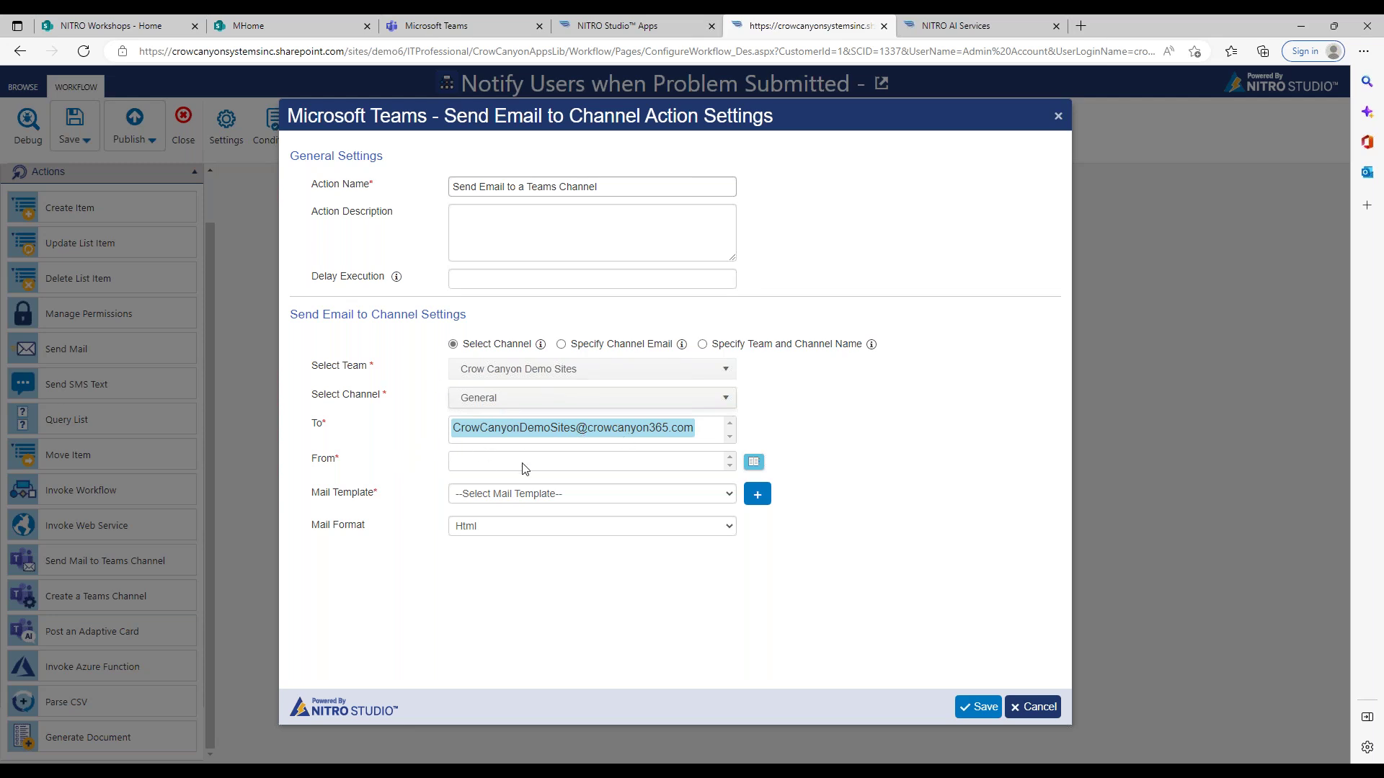
# Set the sender to a SharePoint user found by first name, and choose the "test" mail template.
pyautogui.click(746, 463)
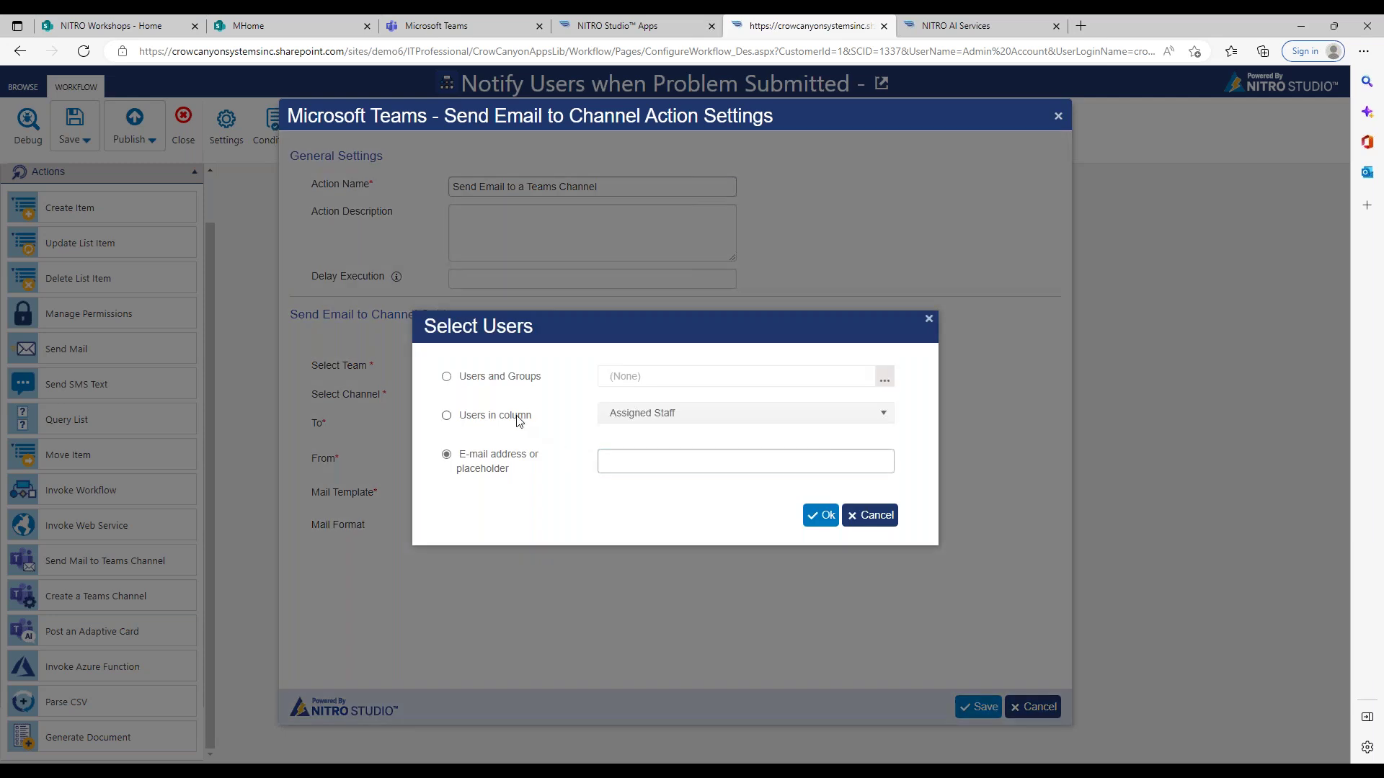
pyautogui.click(515, 377)
pyautogui.click(884, 379)
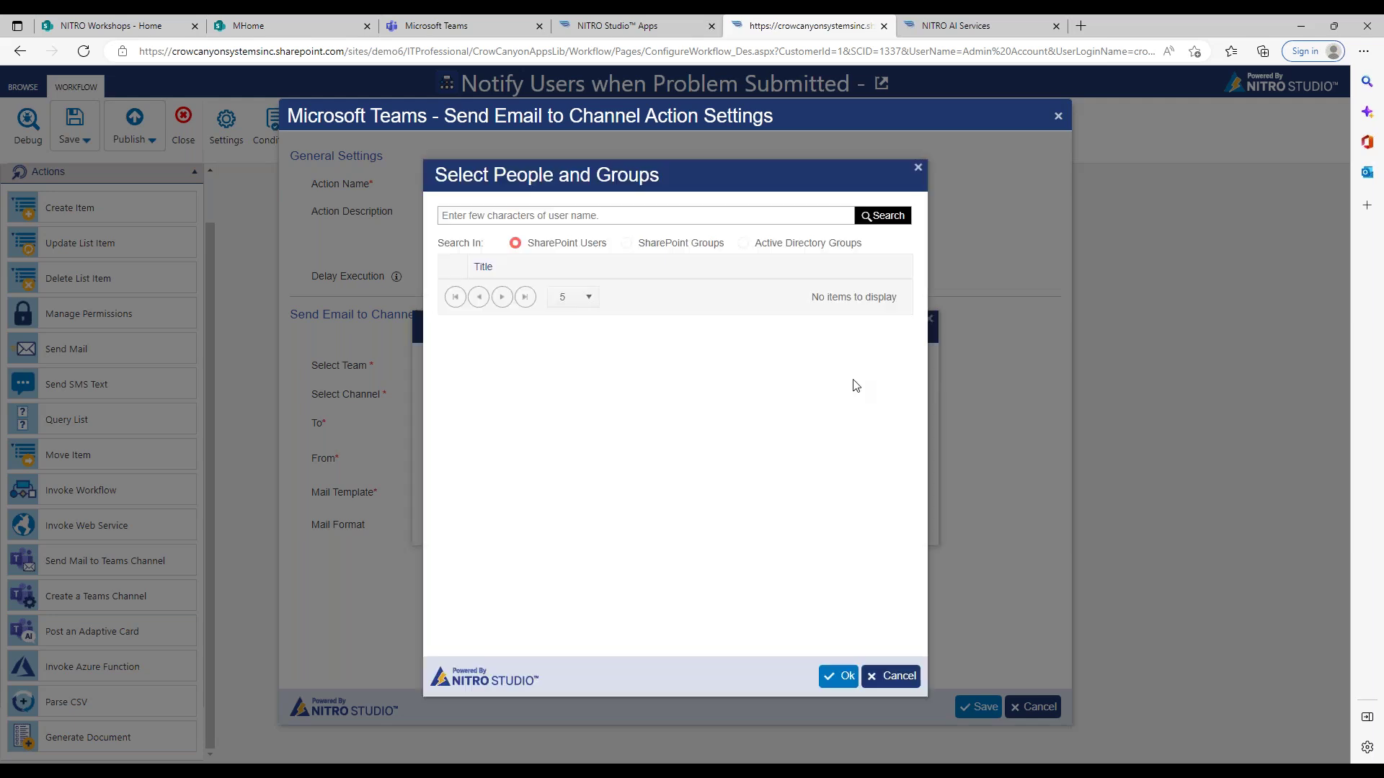
pyautogui.click(625, 219)
pyautogui.write('james')
pyautogui.press('Return')
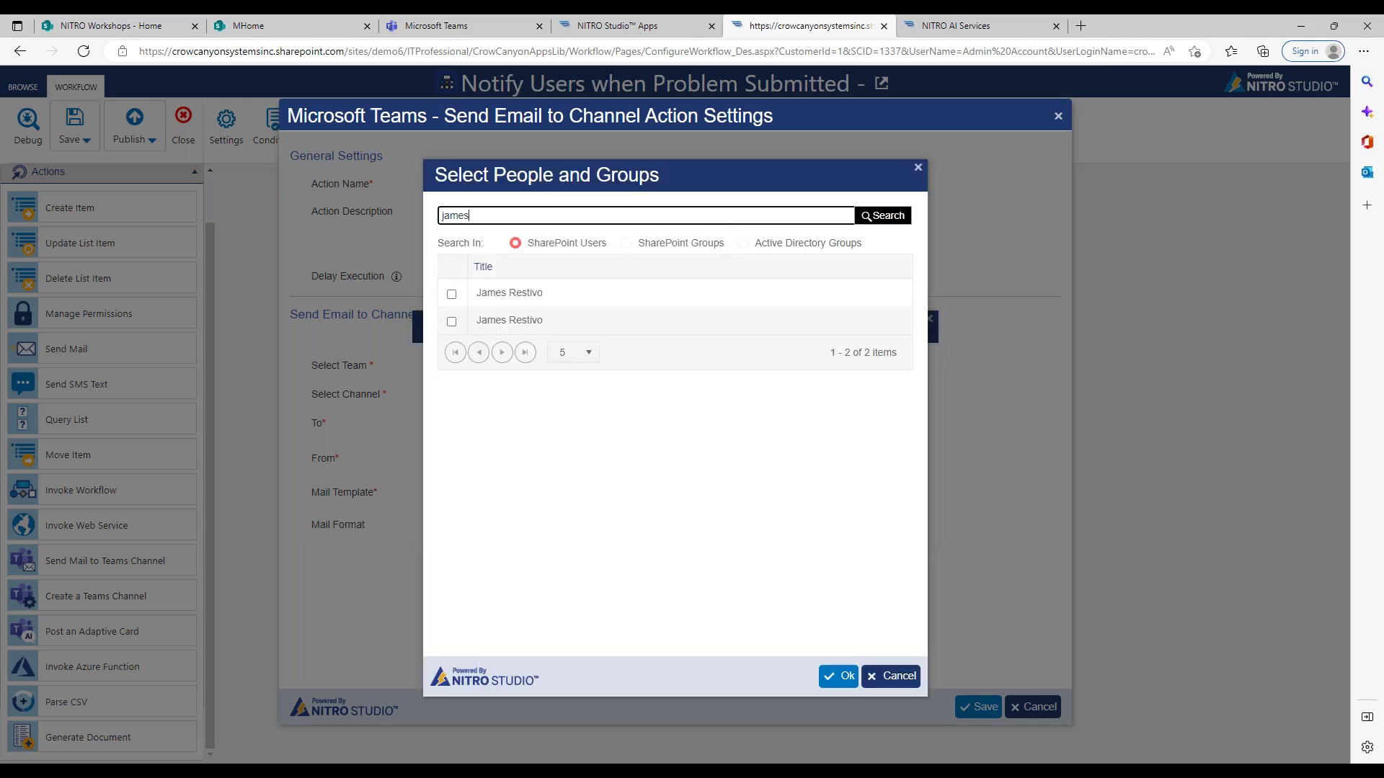
pyautogui.click(451, 294)
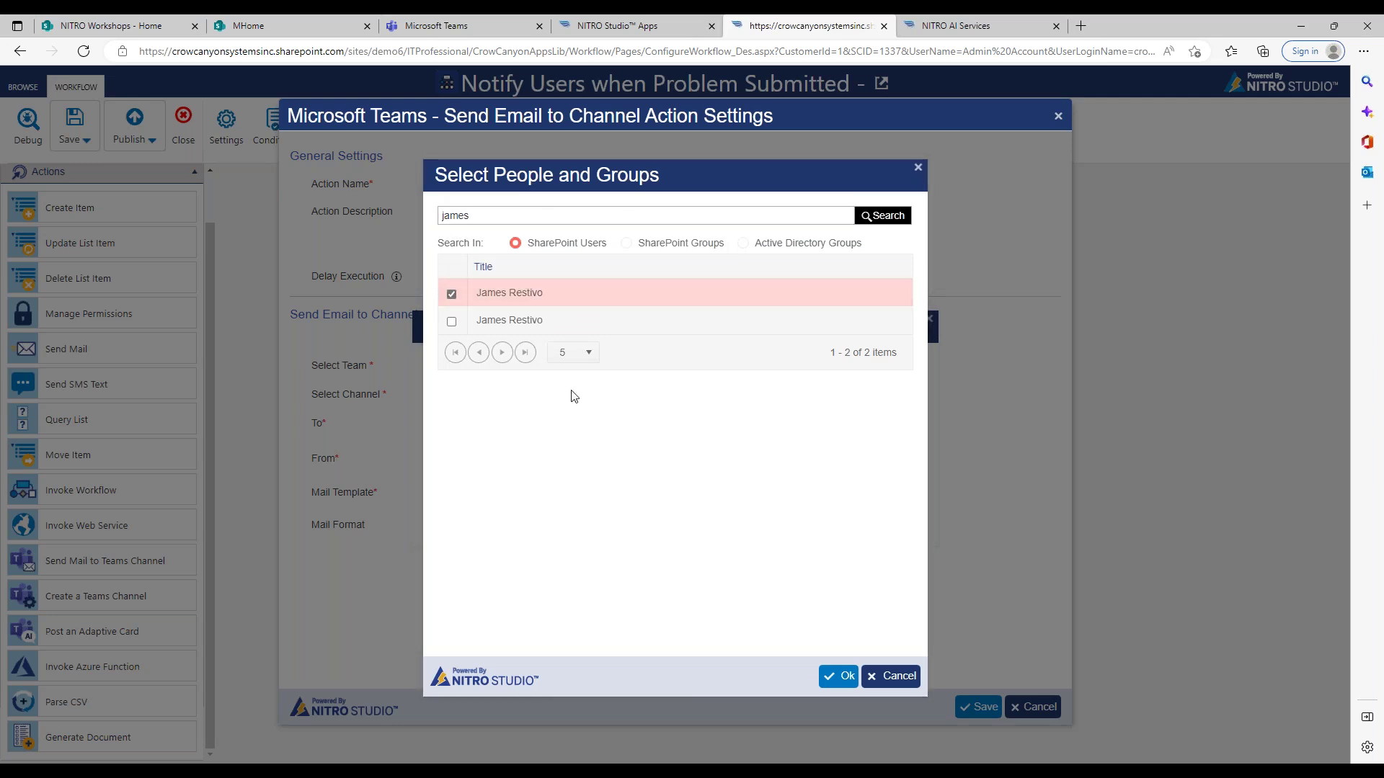
pyautogui.click(849, 676)
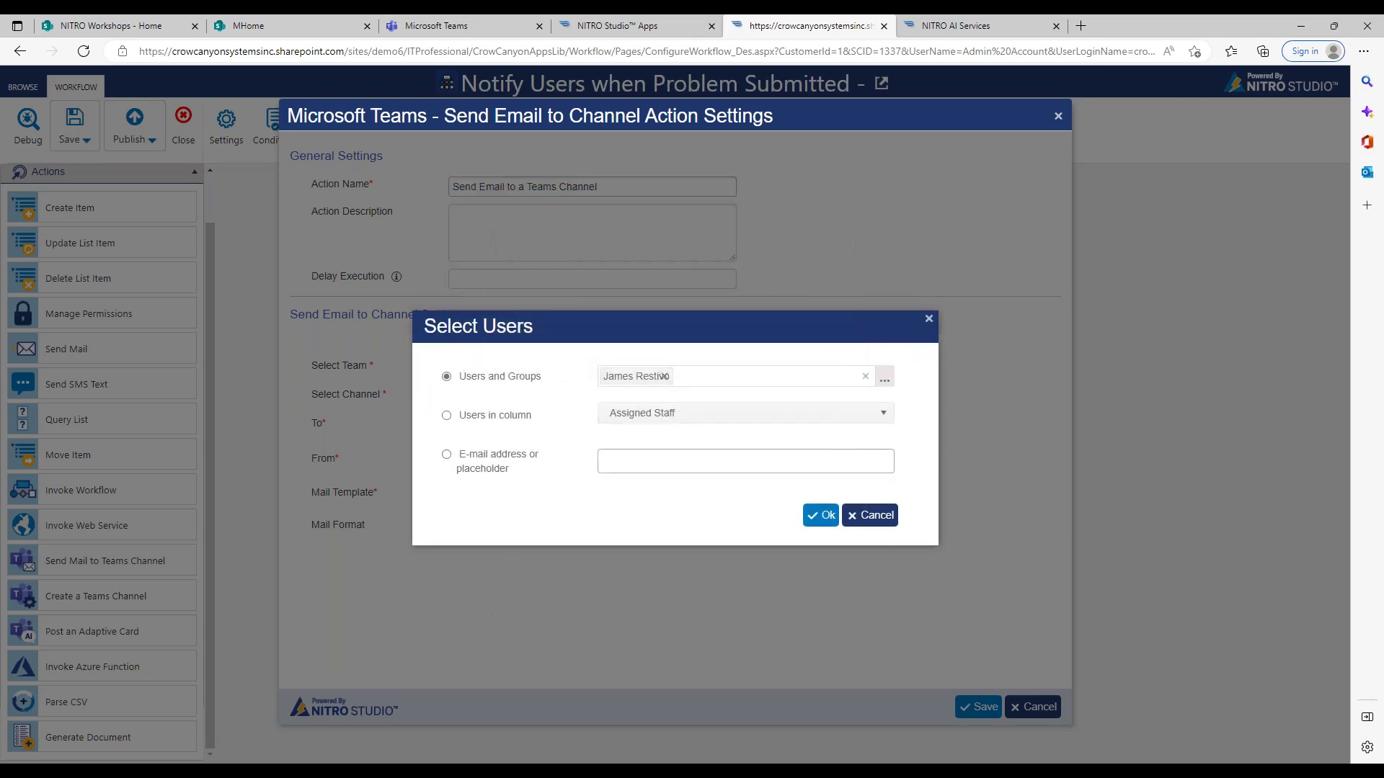
pyautogui.click(824, 520)
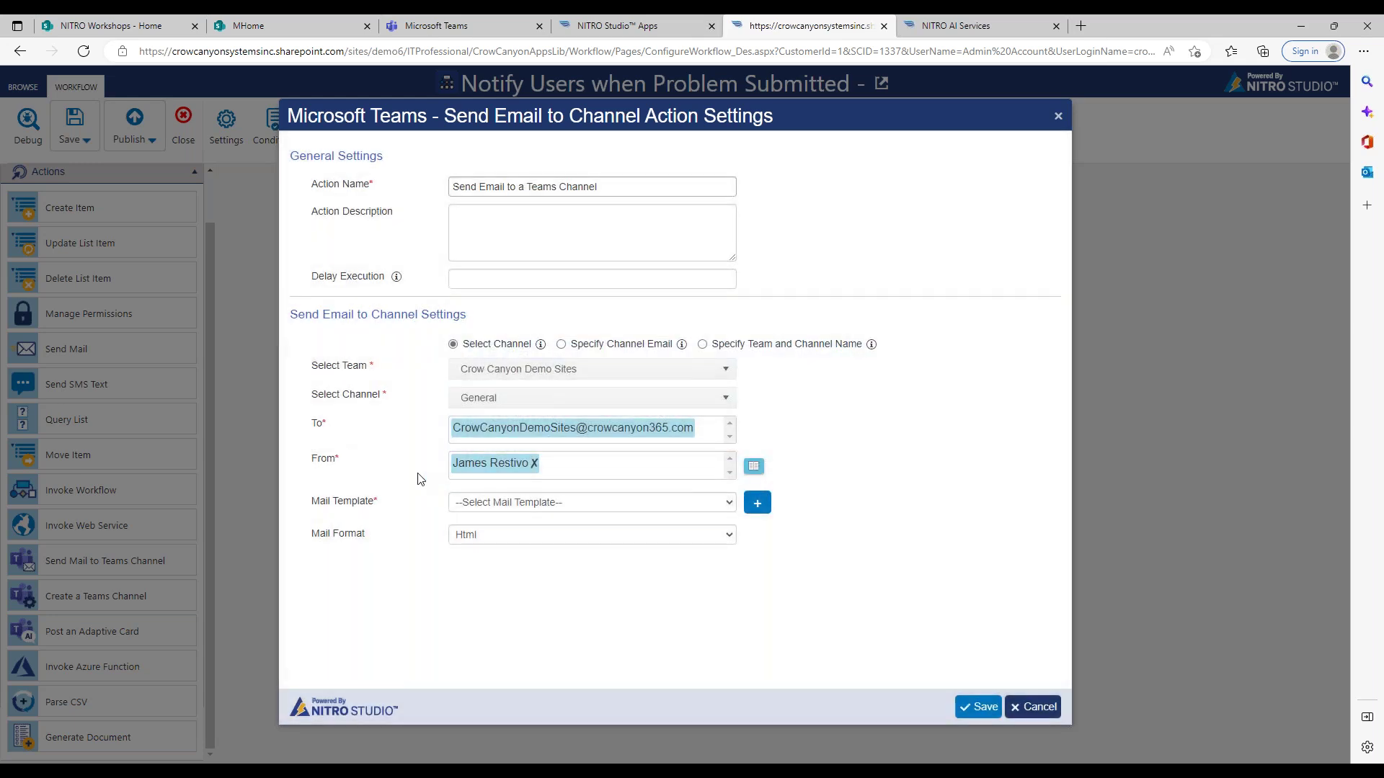
pyautogui.click(485, 503)
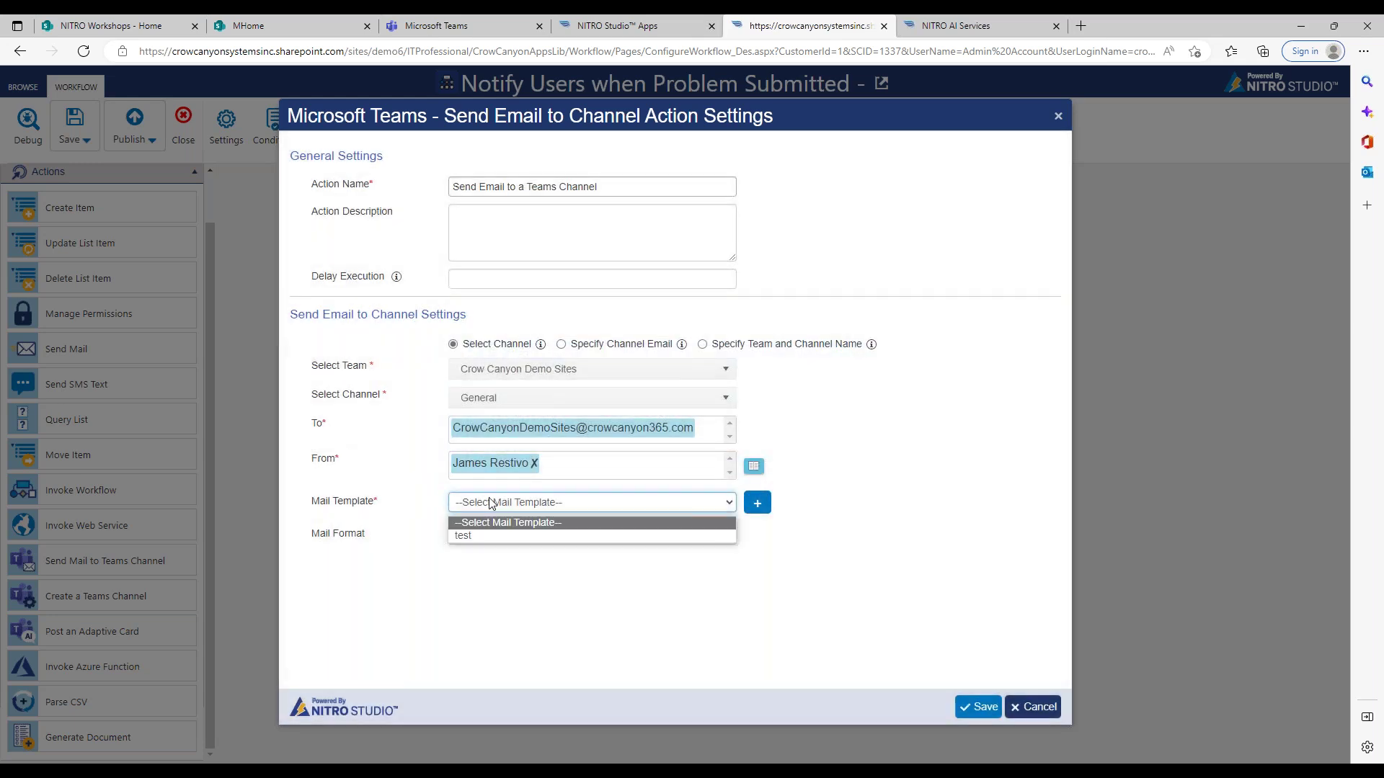
pyautogui.click(495, 535)
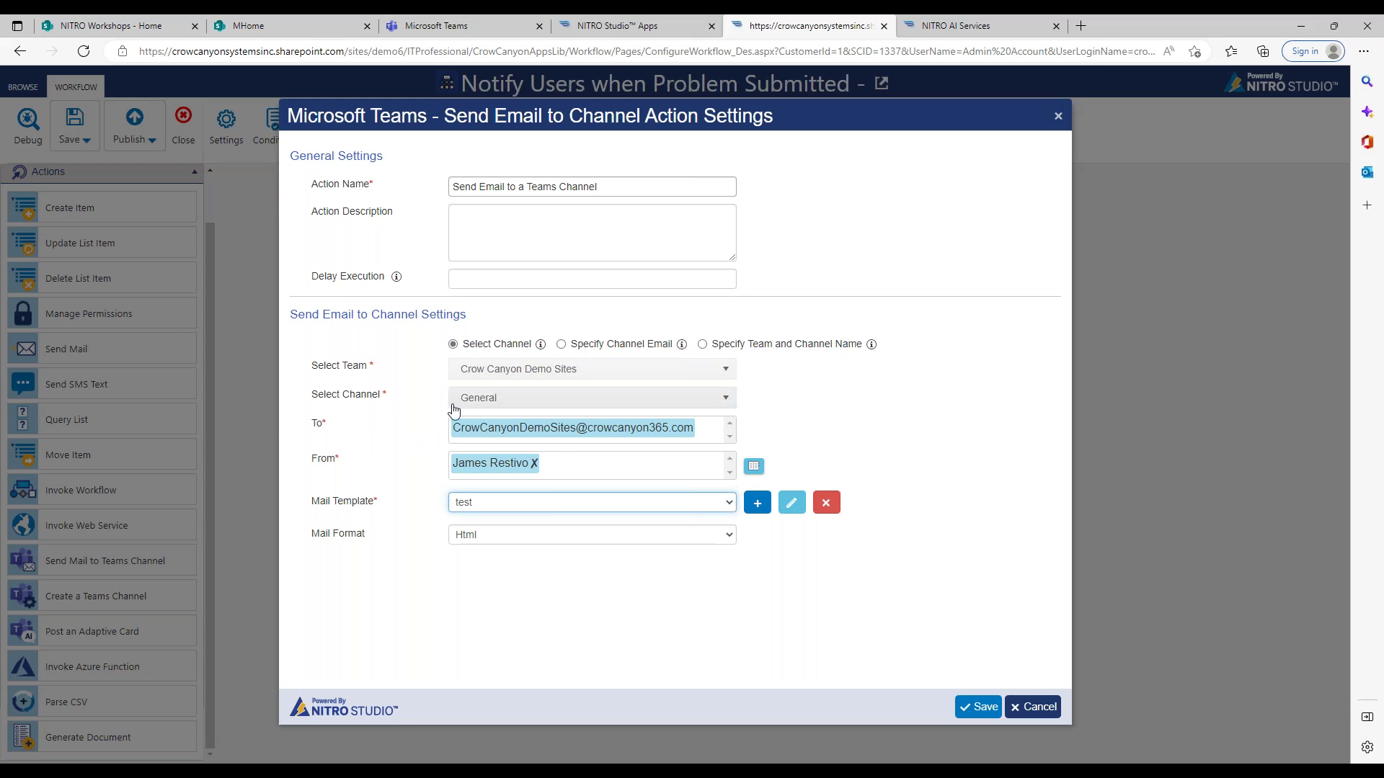
# Switch to Microsoft Teams and view the email address of the General channel in the IT Help Desk 2022 team.
pyautogui.click(418, 27)
pyautogui.click(25, 199)
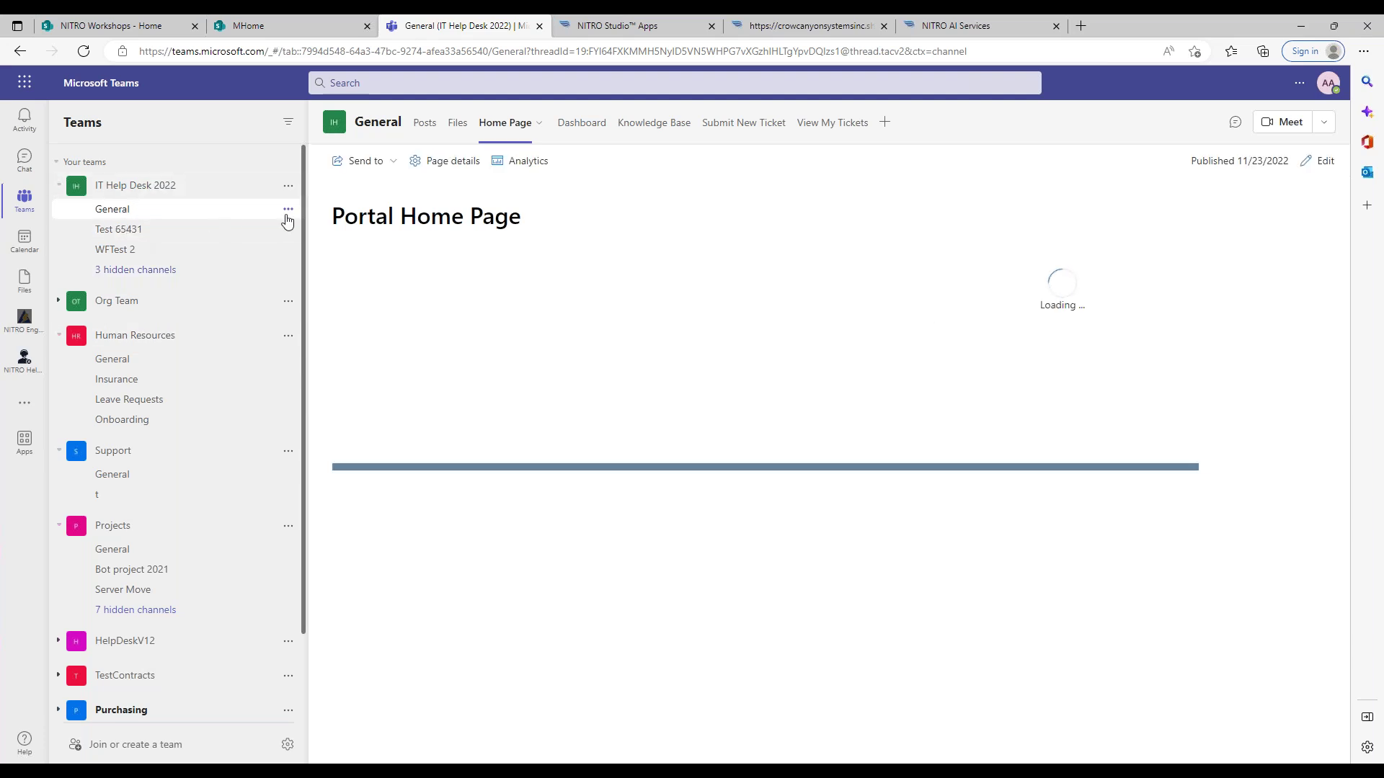
pyautogui.click(287, 214)
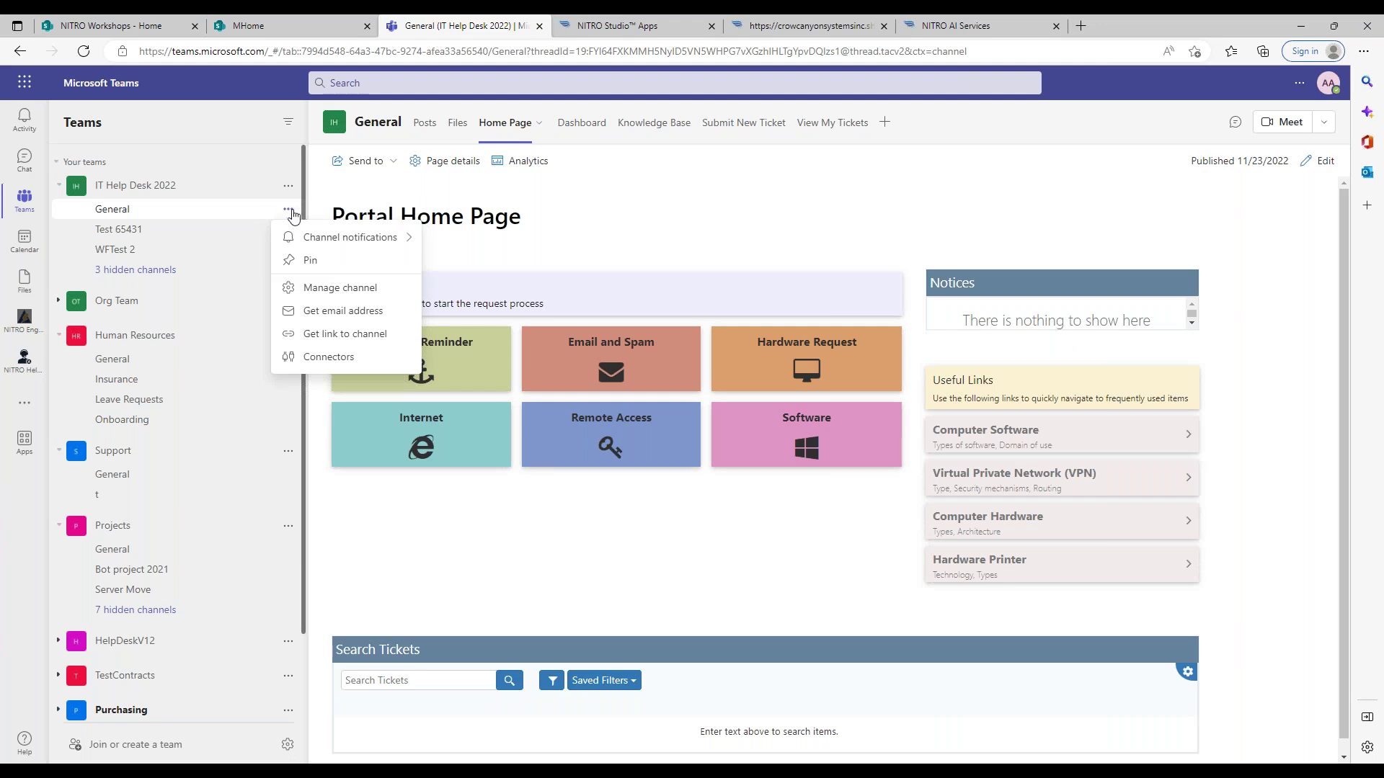
pyautogui.click(327, 312)
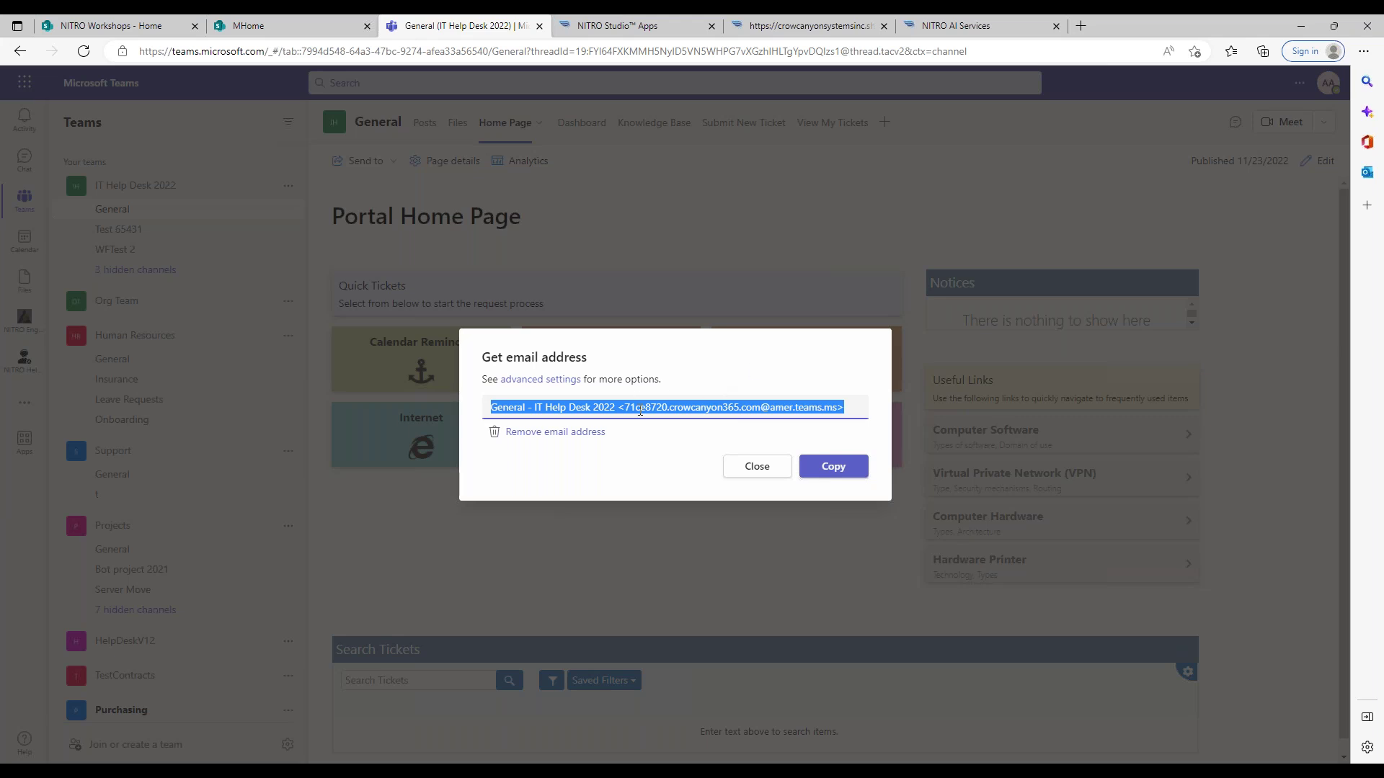
pyautogui.click(757, 467)
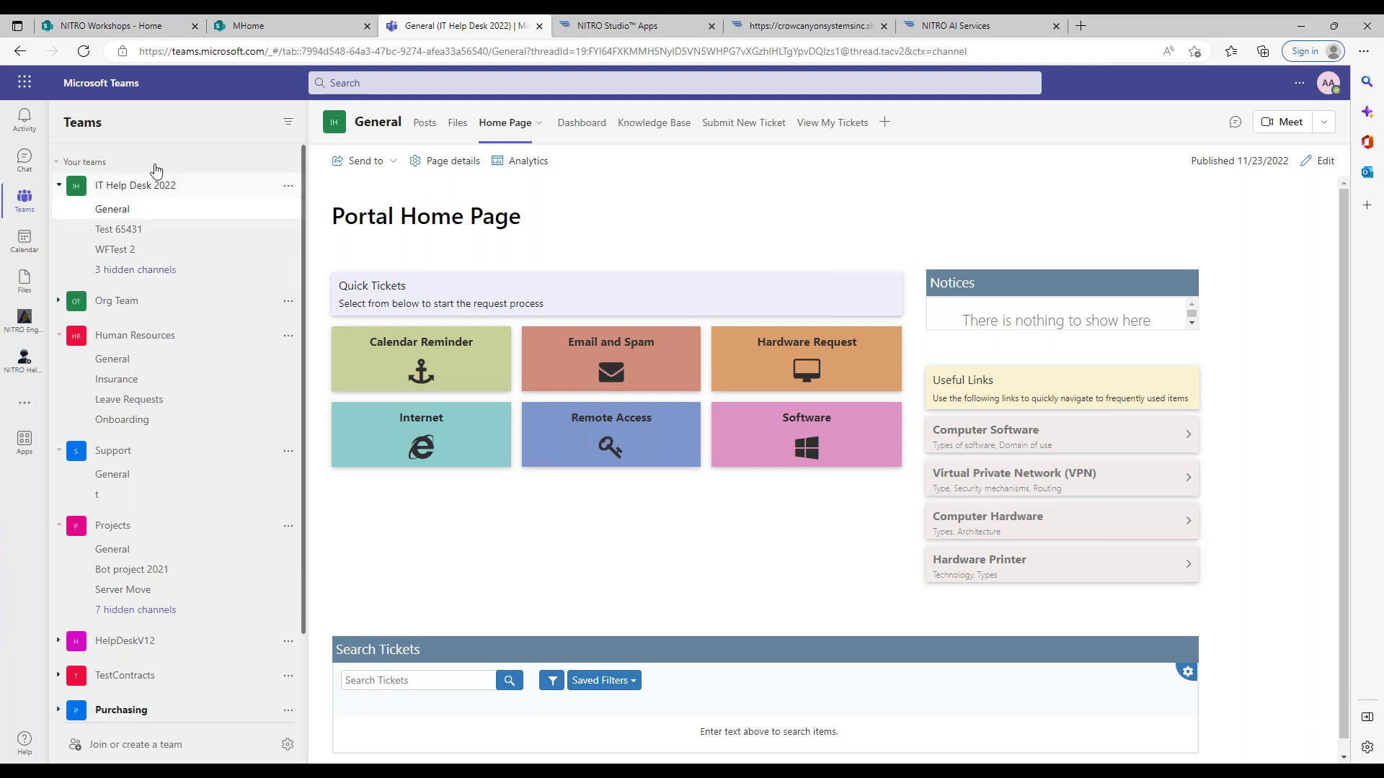
# Copy the email address of the General channel in the IT Help Desk 2022 team.
pyautogui.click(288, 210)
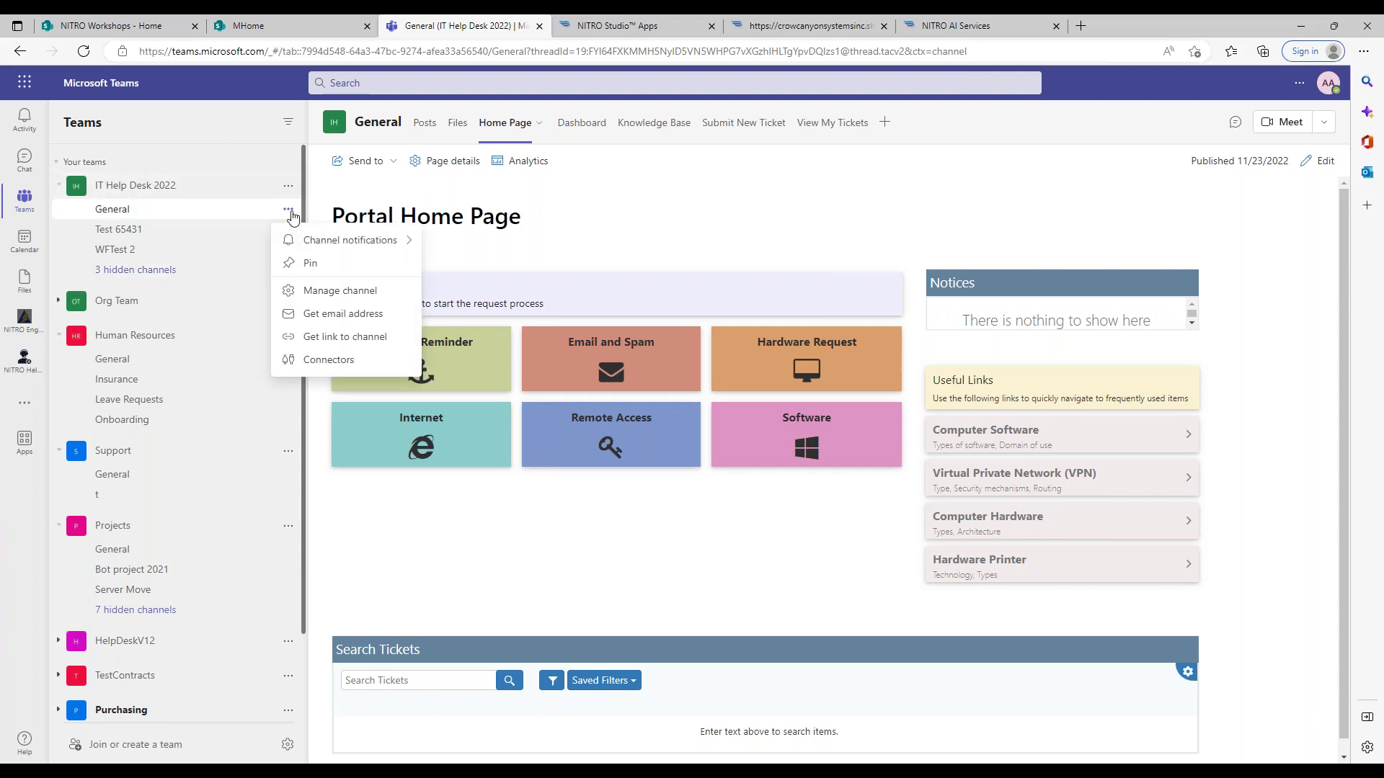
pyautogui.click(343, 314)
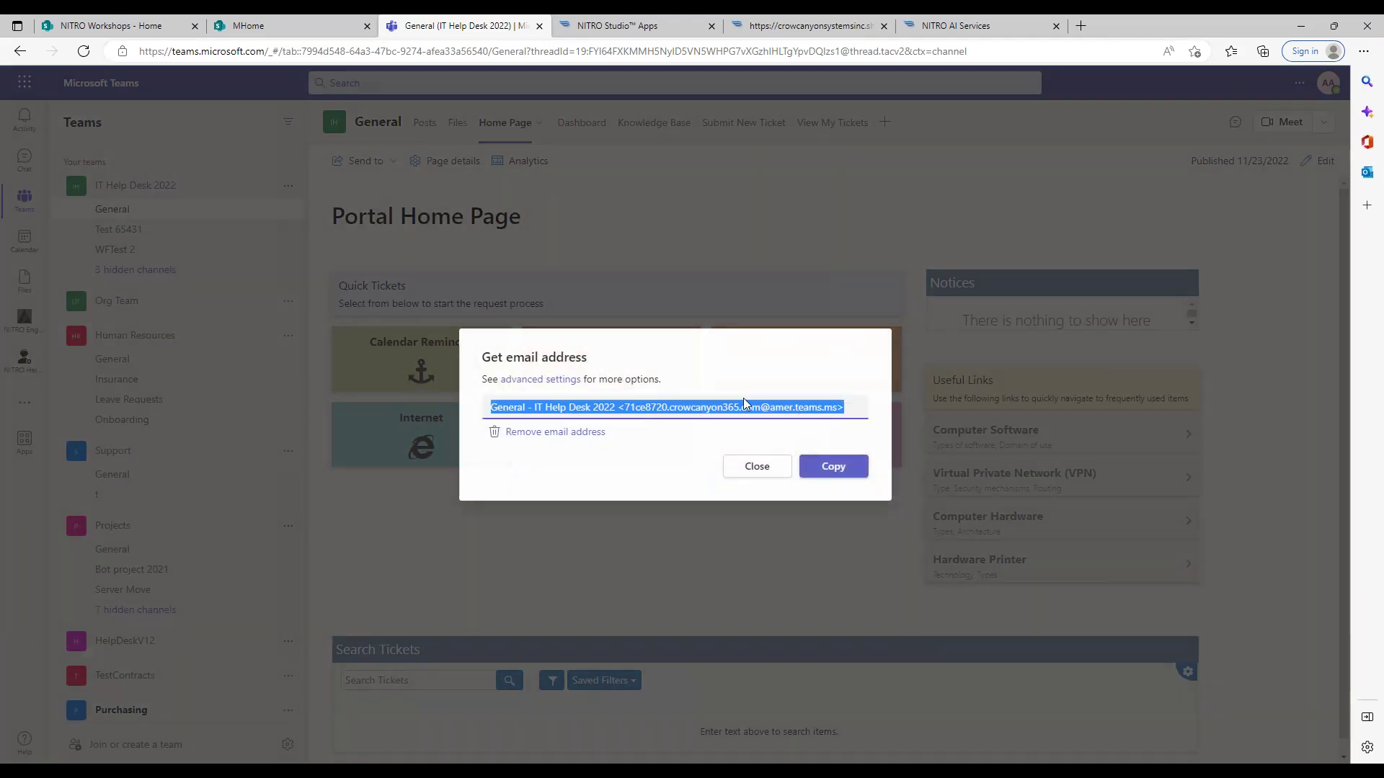
pyautogui.click(817, 470)
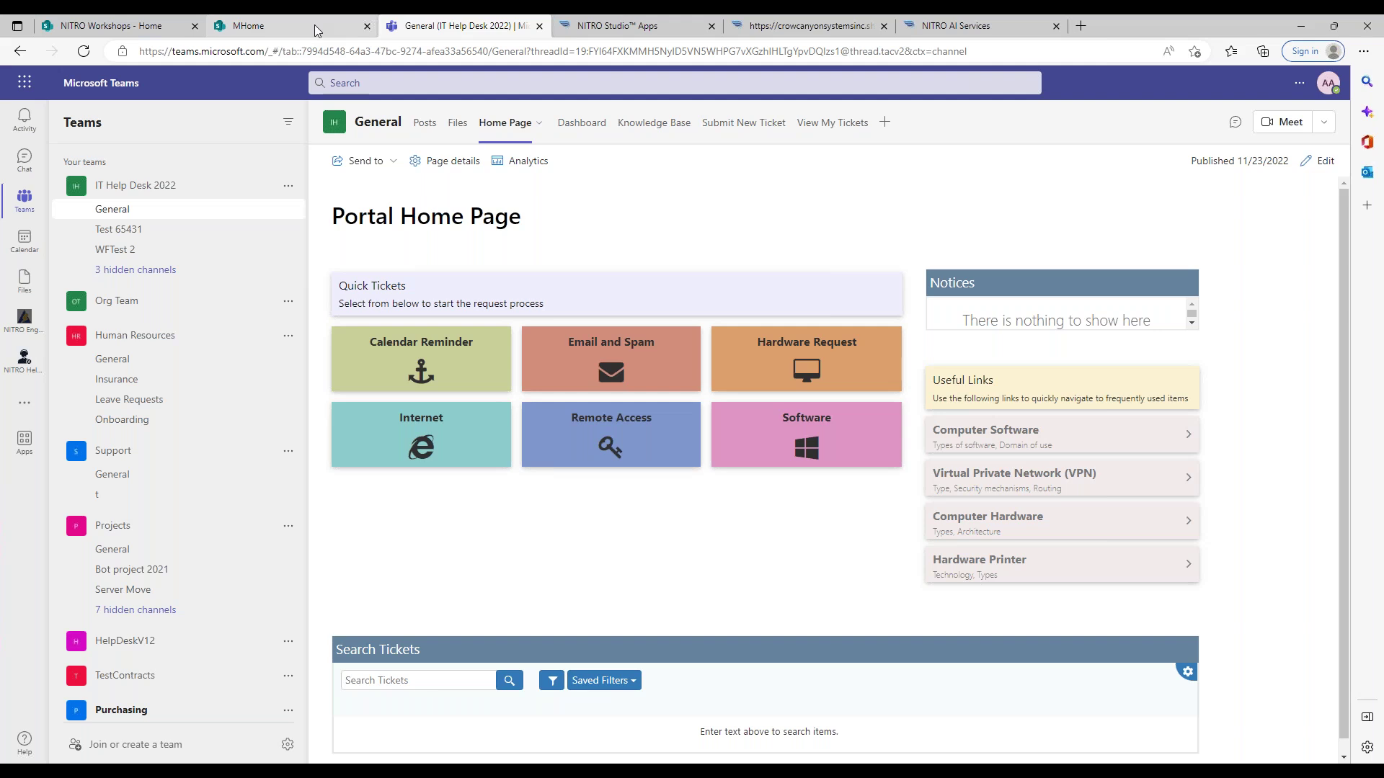
# Open Outlook from the SharePoint site and start a new message addressed to the copied channel email.
pyautogui.click(315, 28)
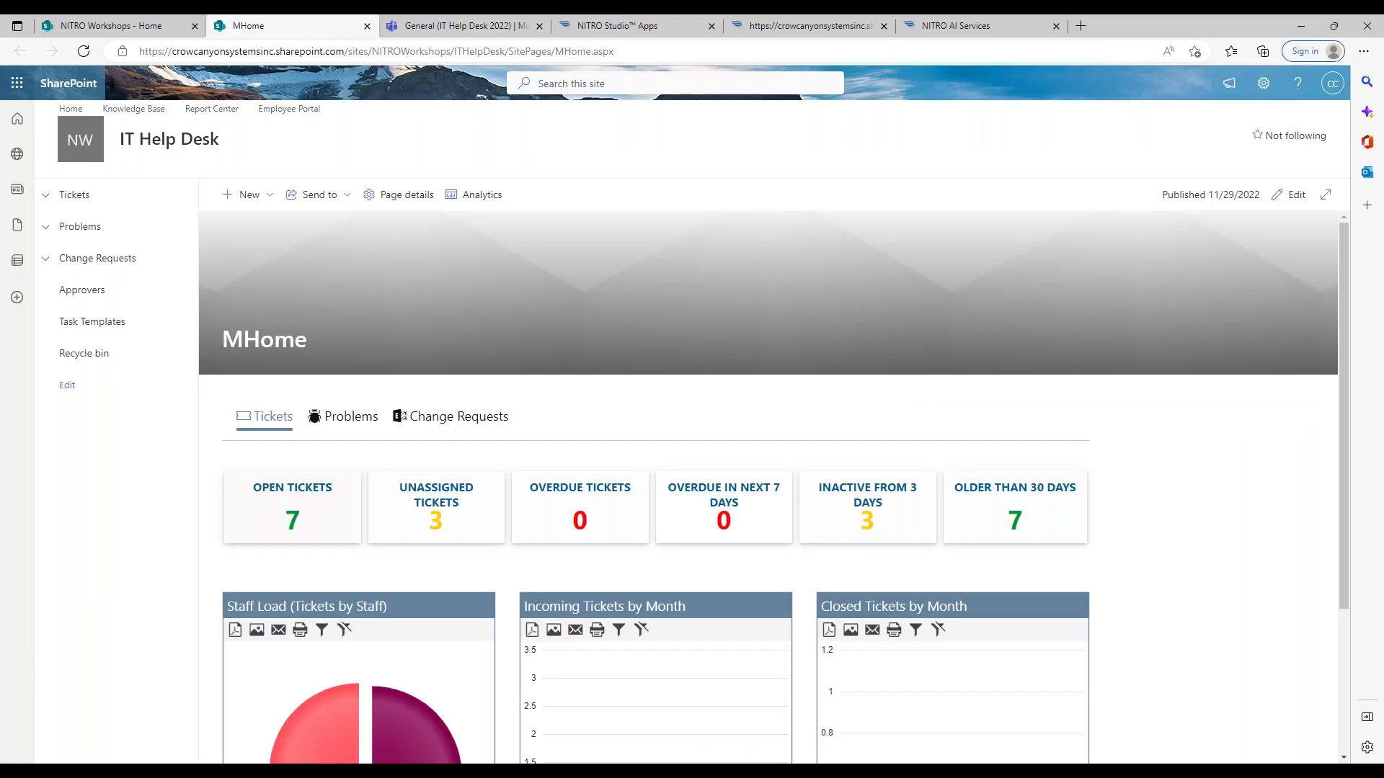
pyautogui.click(17, 82)
pyautogui.click(155, 170)
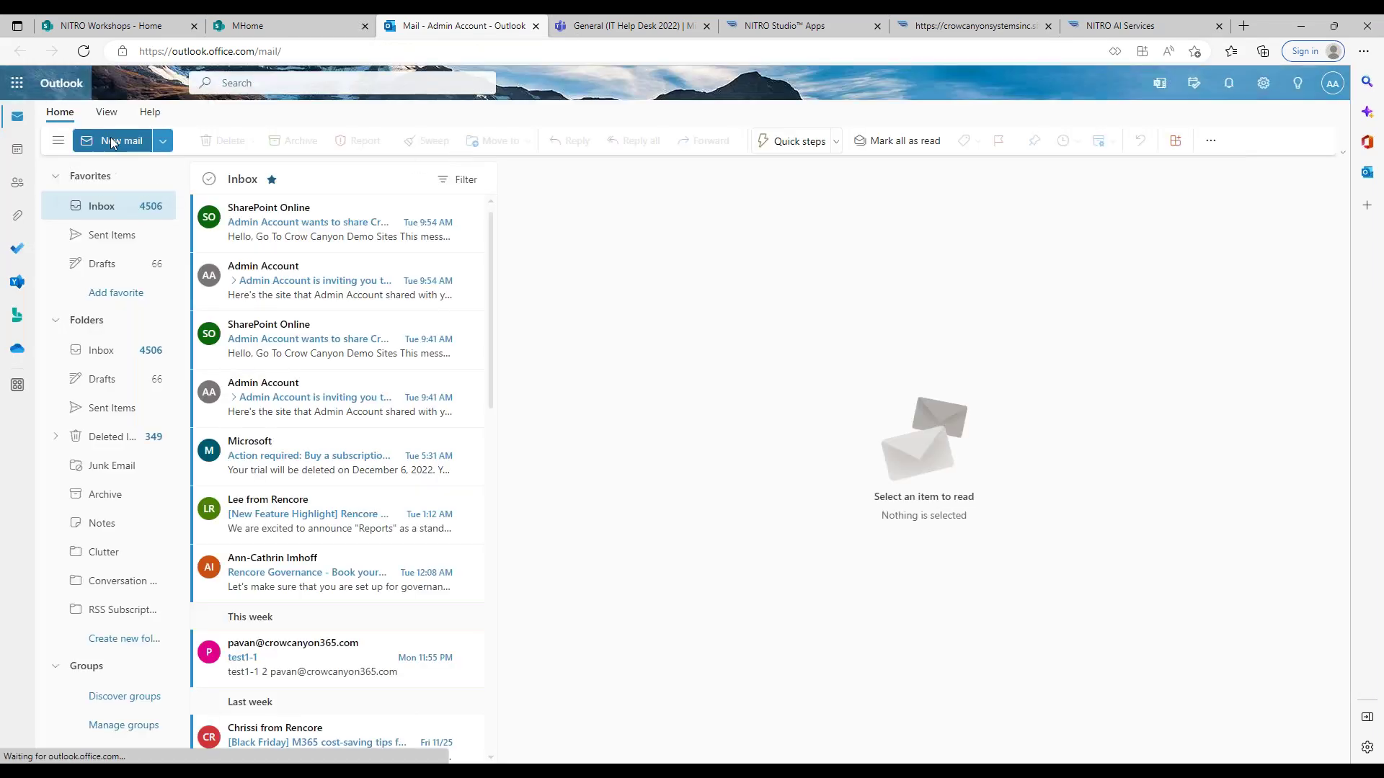
pyautogui.click(119, 146)
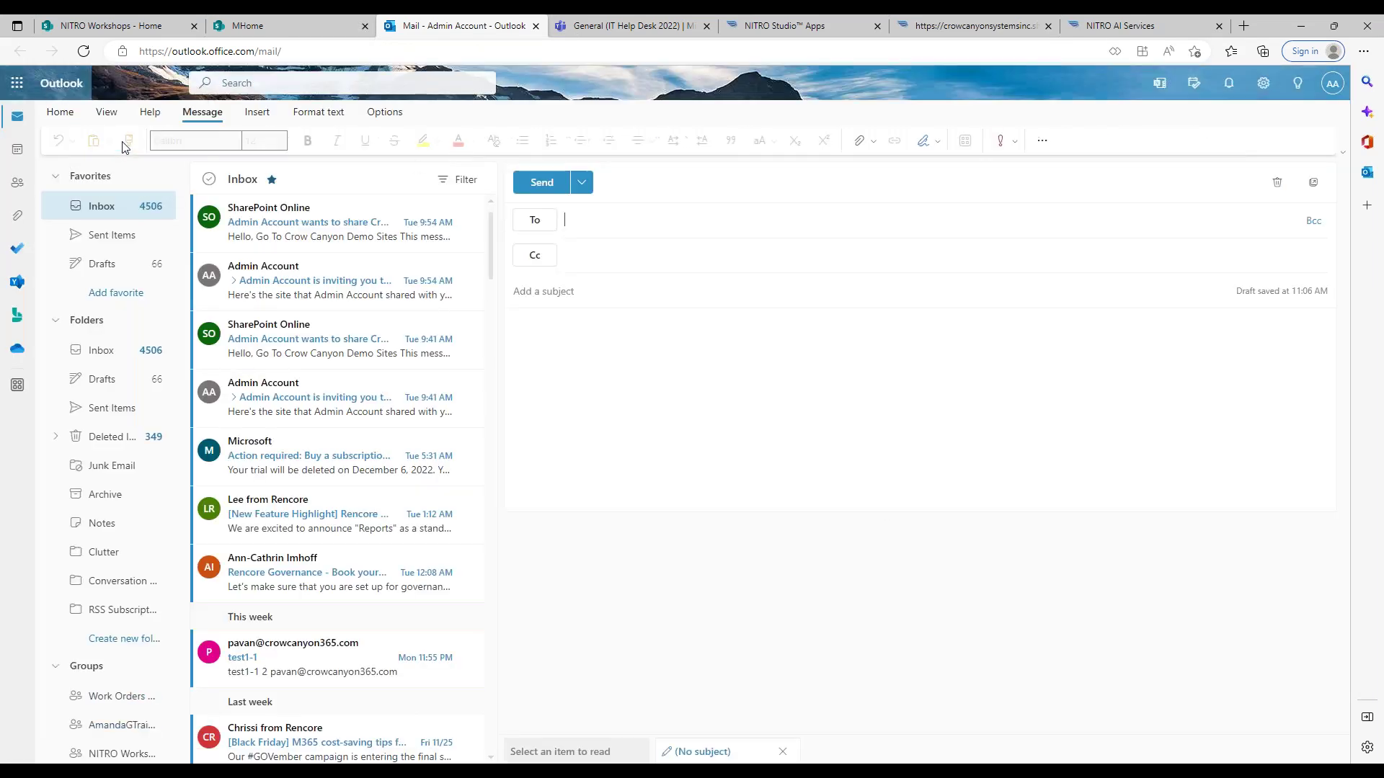
pyautogui.hotkey('ctrl', 'v')
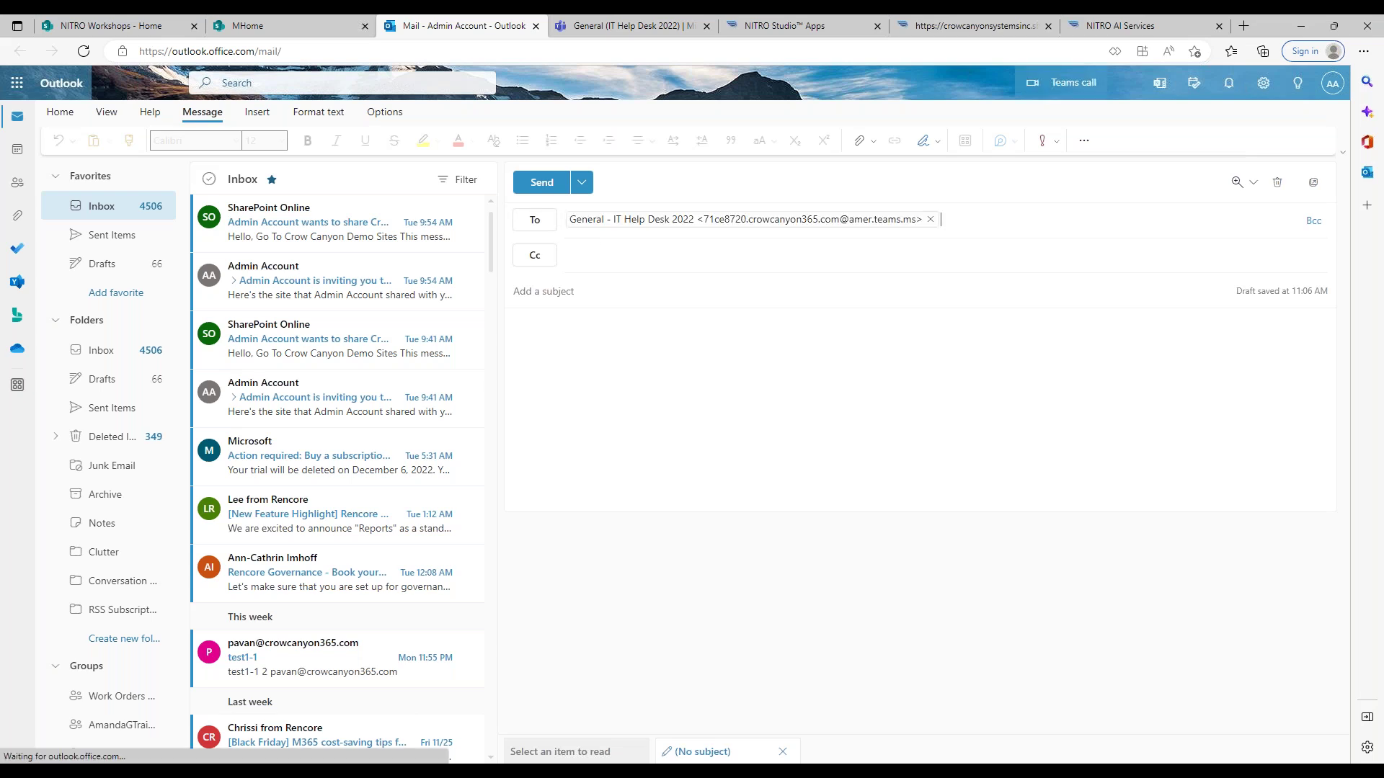
# Send the message with the subject "Test Email" and the body "Here is how an email looks in a Teams channel".
pyautogui.click(613, 295)
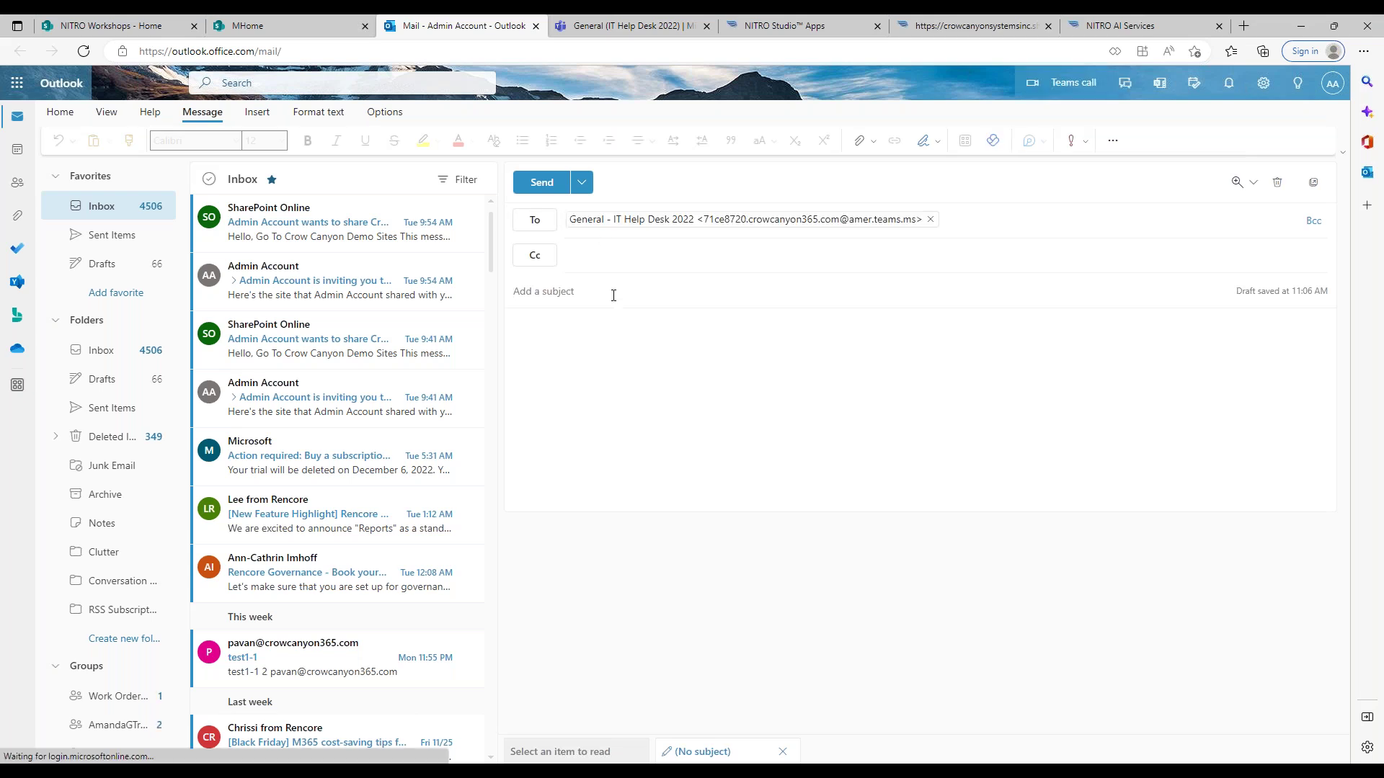
pyautogui.write('Test Email')
pyautogui.press('Tab')
pyautogui.write('Here')
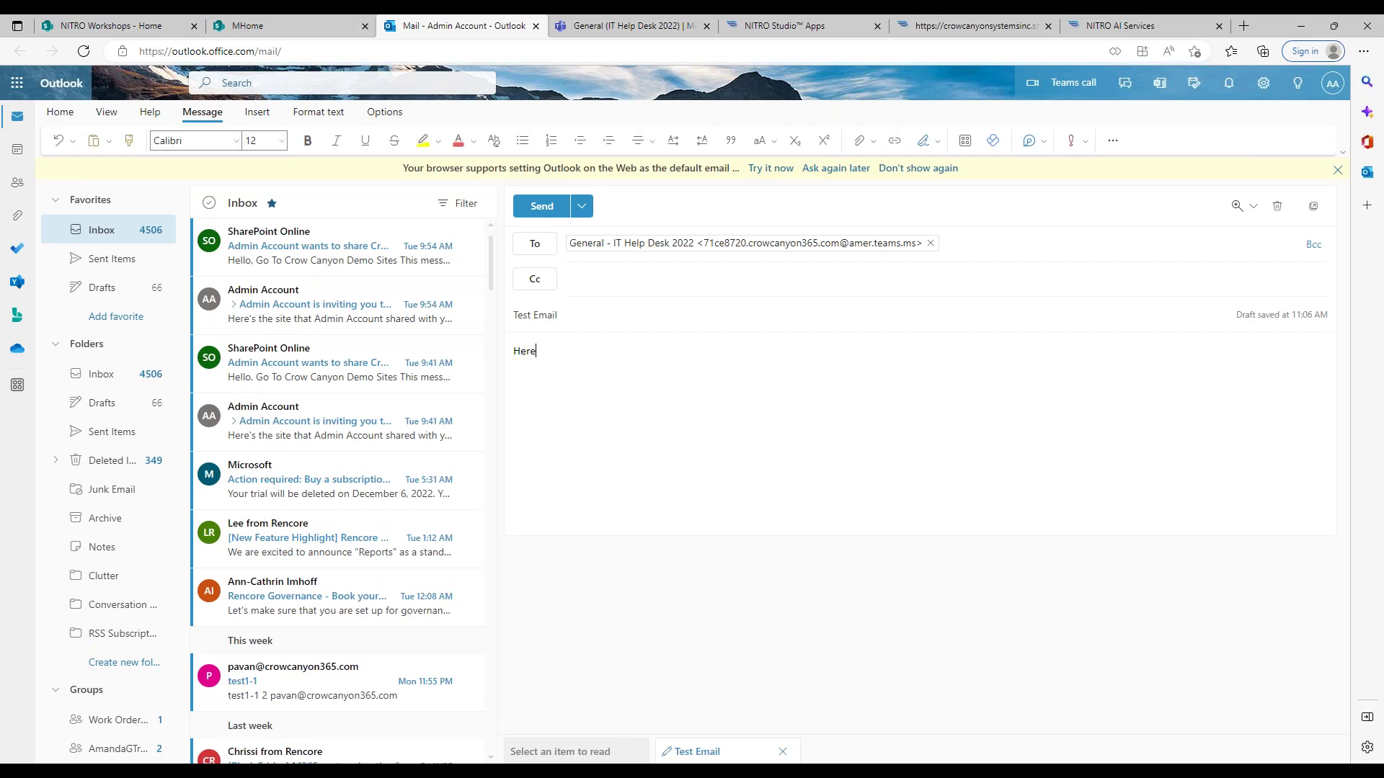
pyautogui.write(' is how an email looks in a Teams channel')
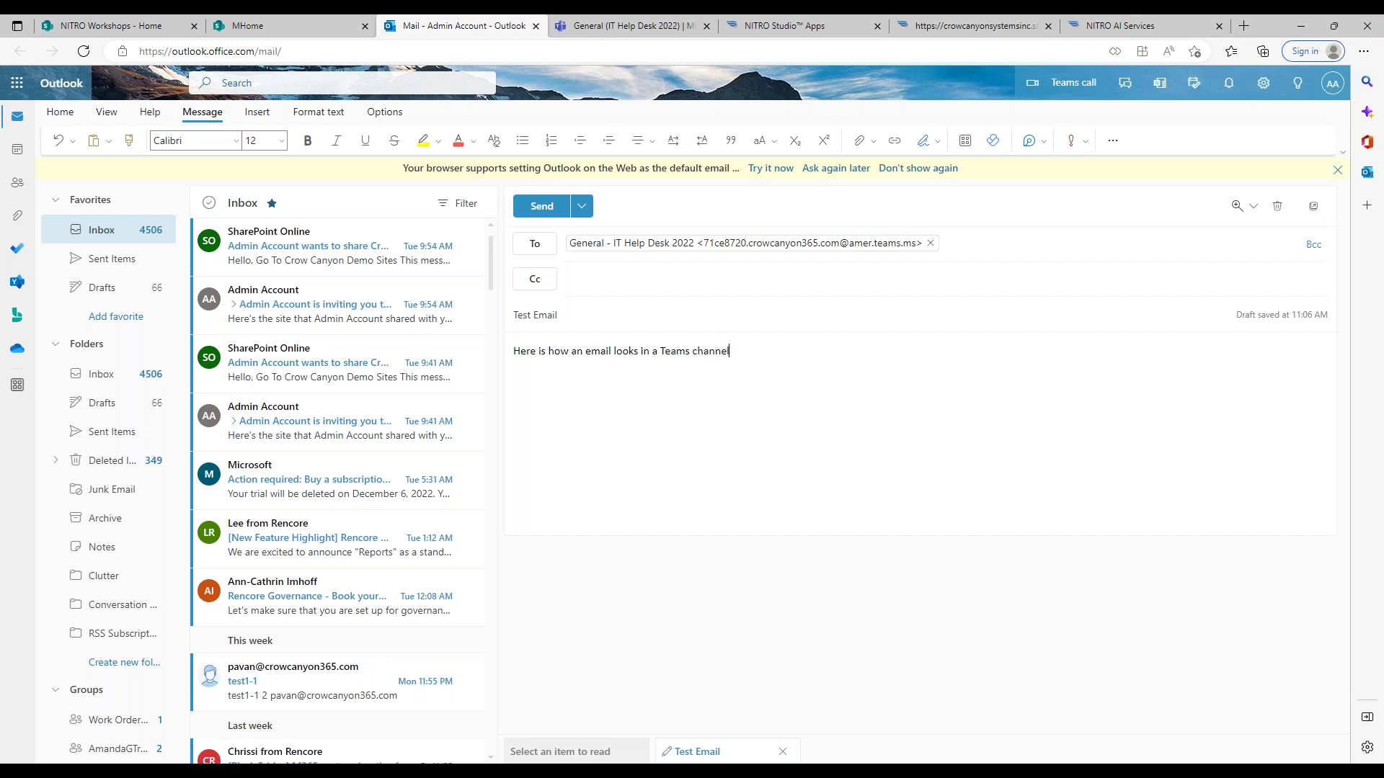
pyautogui.click(547, 213)
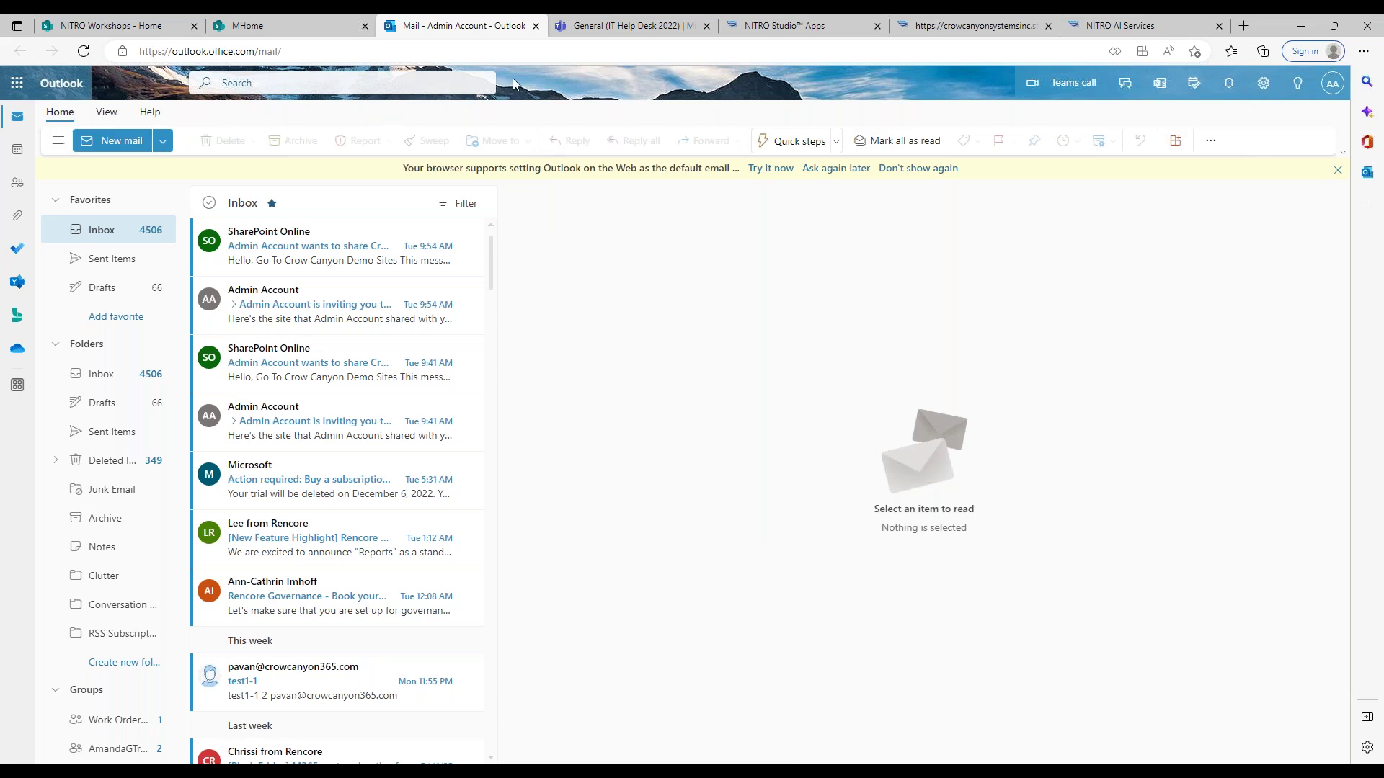
# Switch to Microsoft Teams and view the General channel's posts for the test email.
pyautogui.click(659, 27)
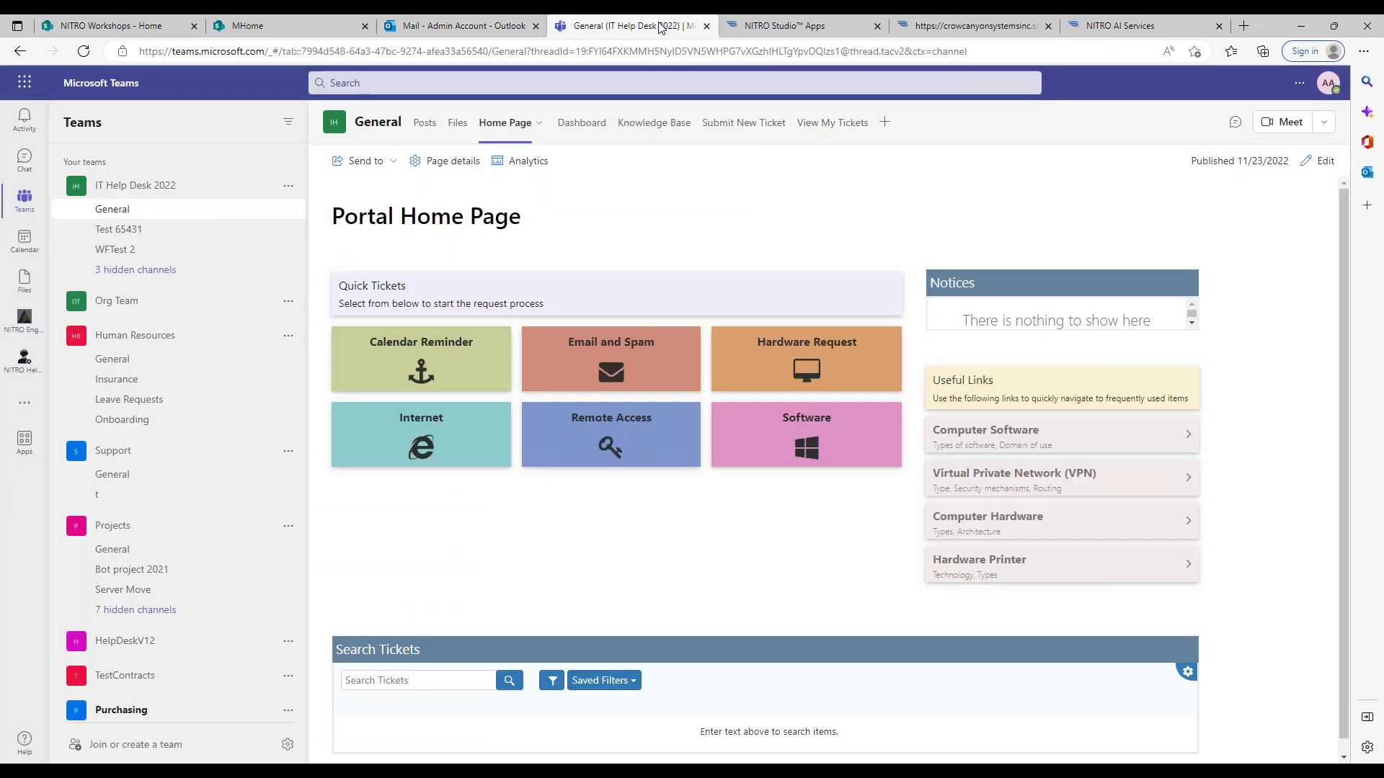
pyautogui.click(434, 126)
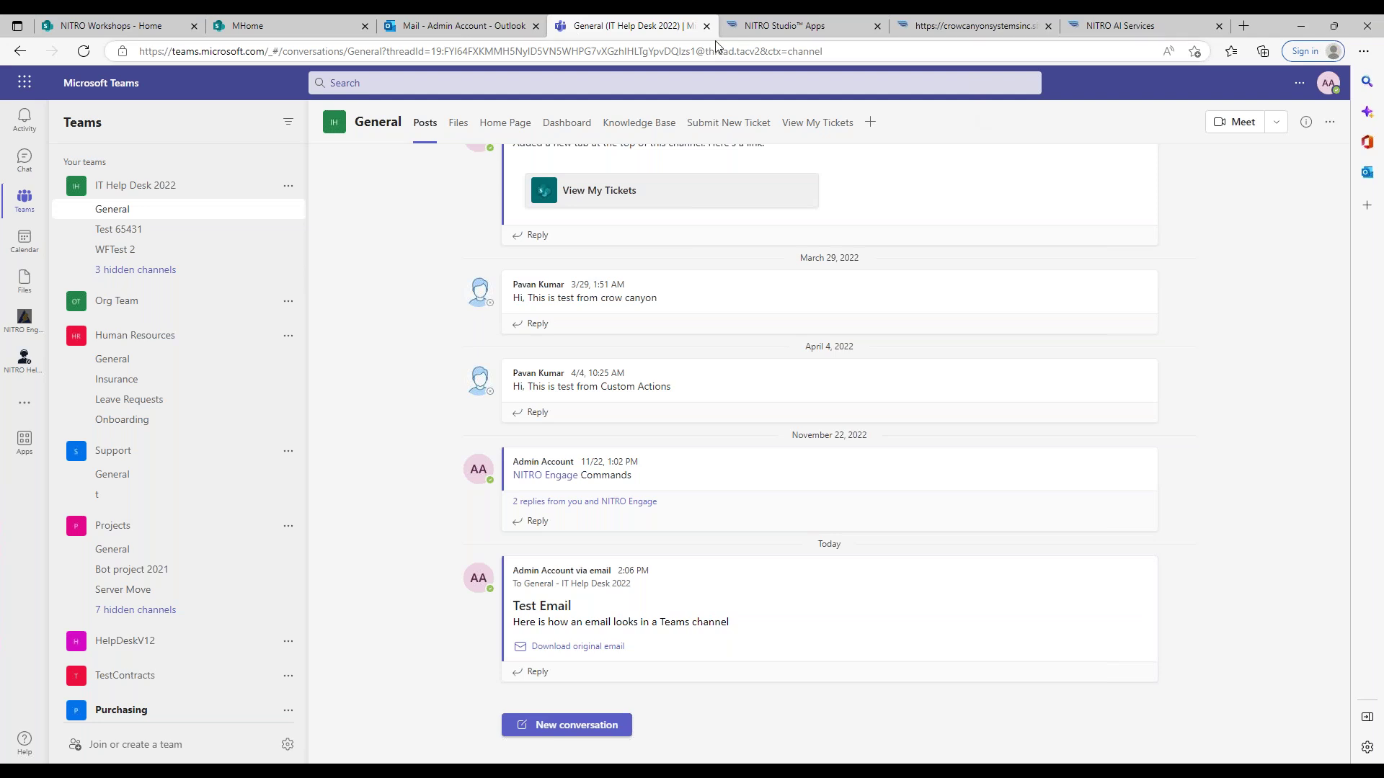
# Switch to the NITRO workflow settings and specify the recipient by channel email, entering only the bare copied address.
pyautogui.click(938, 29)
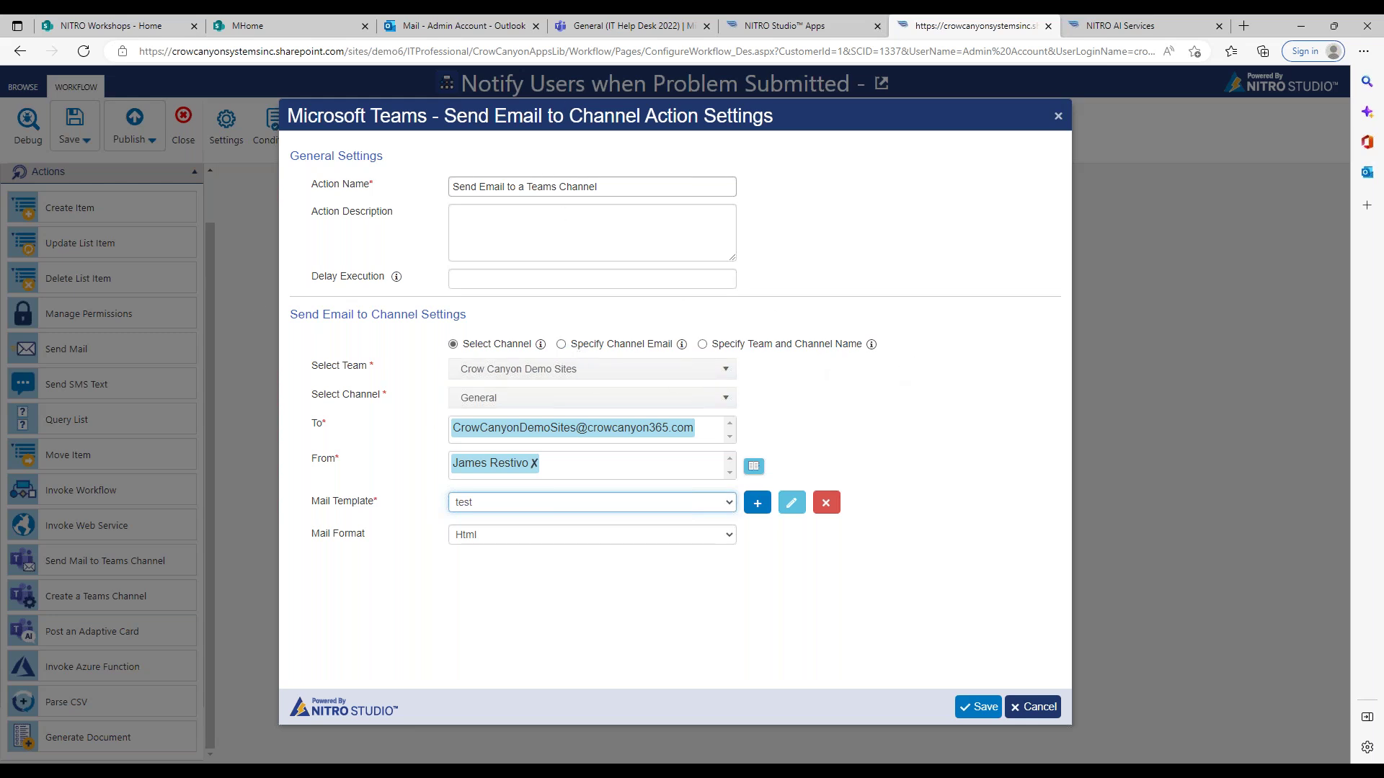
pyautogui.click(603, 346)
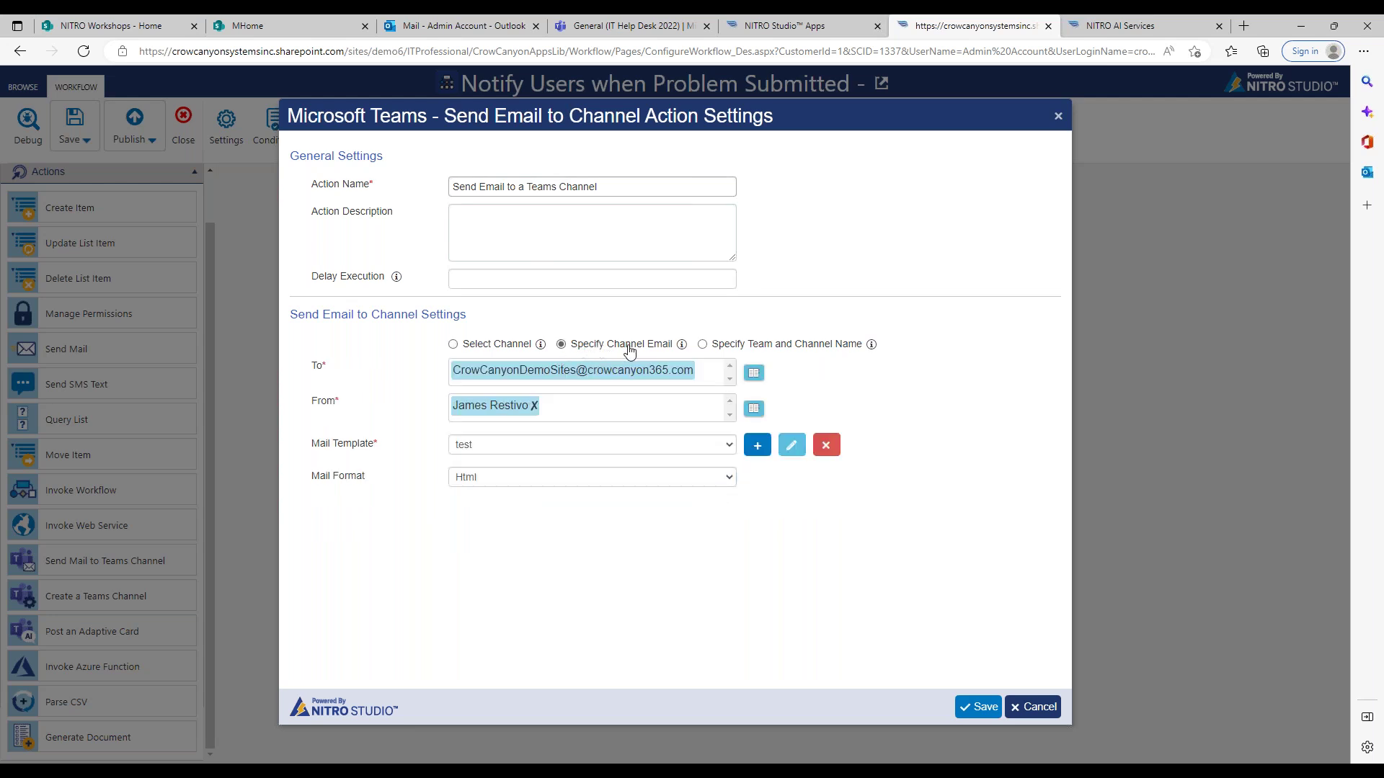
pyautogui.click(508, 345)
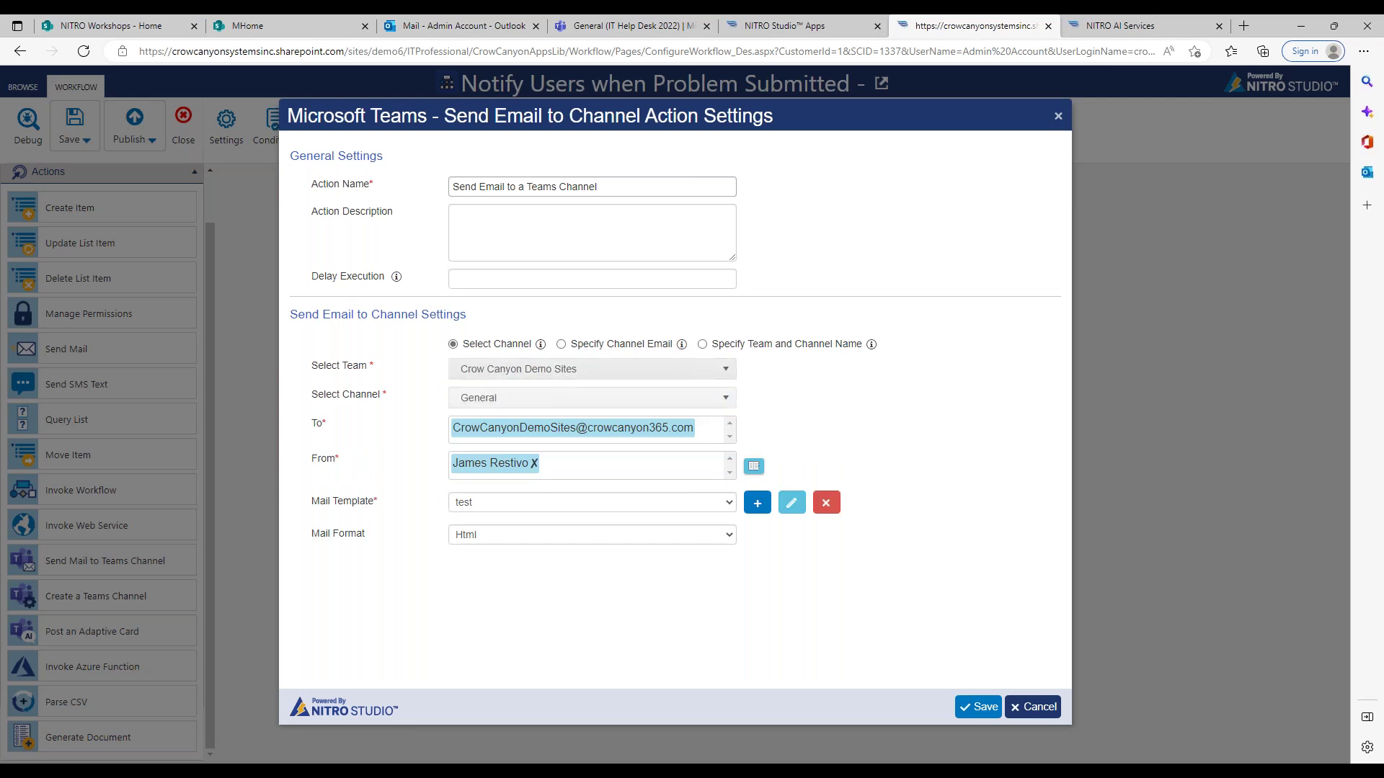
pyautogui.click(601, 344)
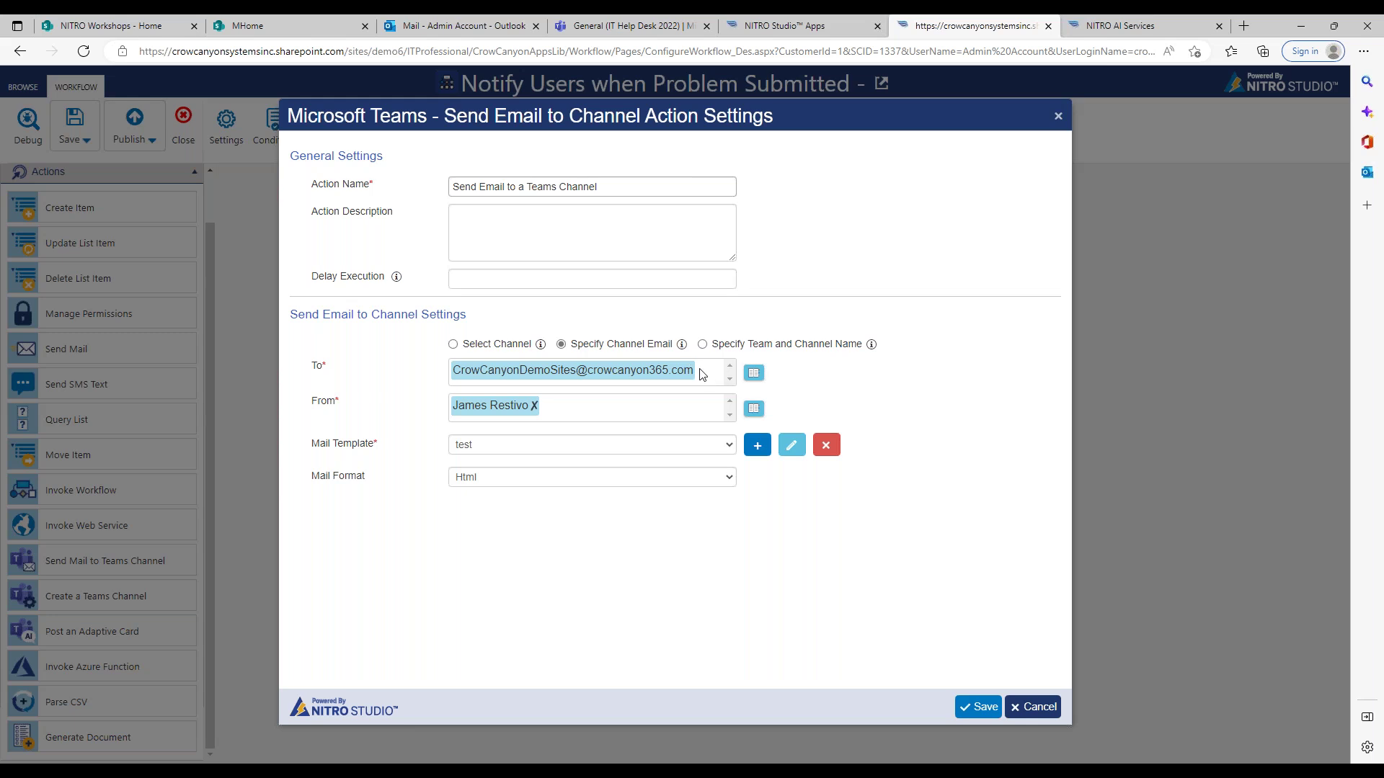
pyautogui.click(753, 372)
pyautogui.click(576, 439)
pyautogui.hotkey('ctrl', 'v')
pyautogui.click(637, 441)
pyautogui.hotkey('shift', 'Home')
pyautogui.press('BackSpace')
pyautogui.press('End')
pyautogui.press('BackSpace')
pyautogui.click(821, 496)
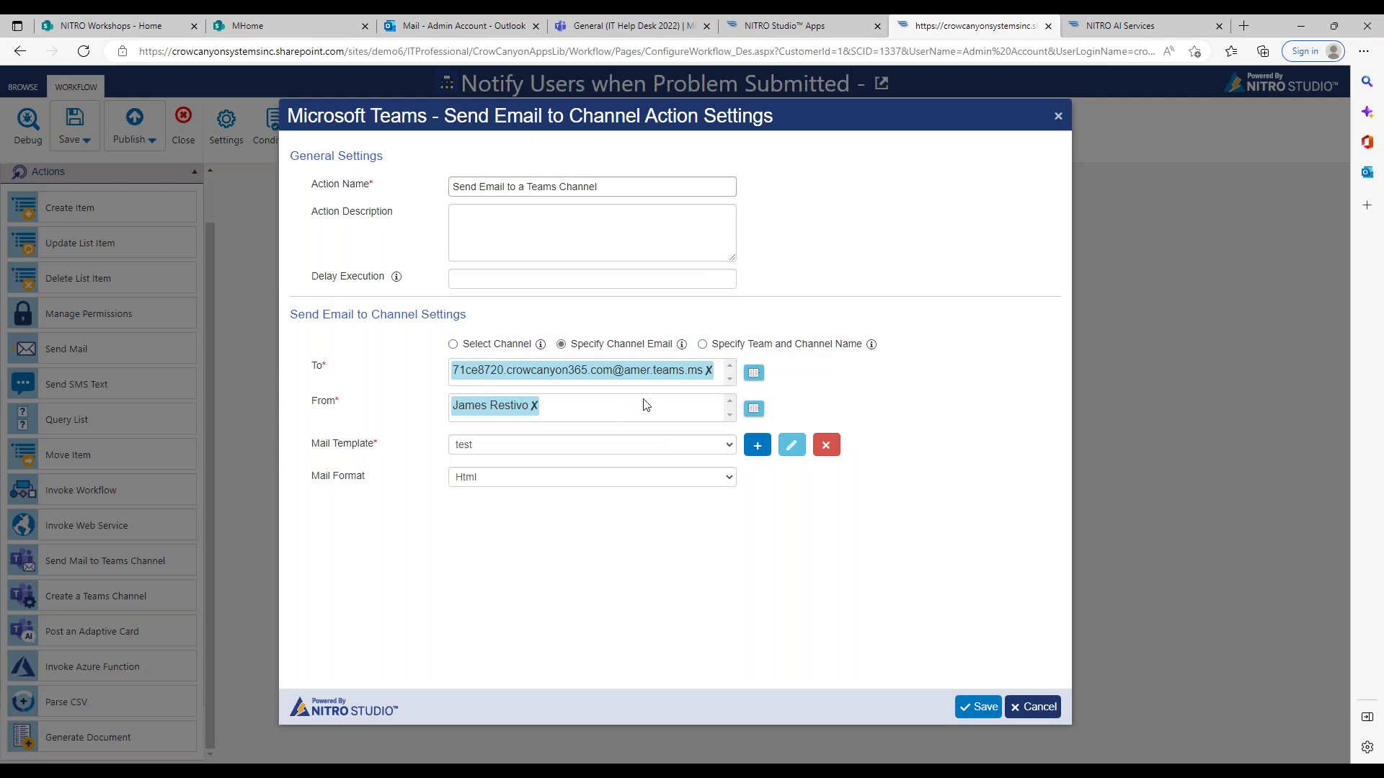
# Target the email by team and channel name, and set the team to the Category column placeholder.
pyautogui.click(704, 344)
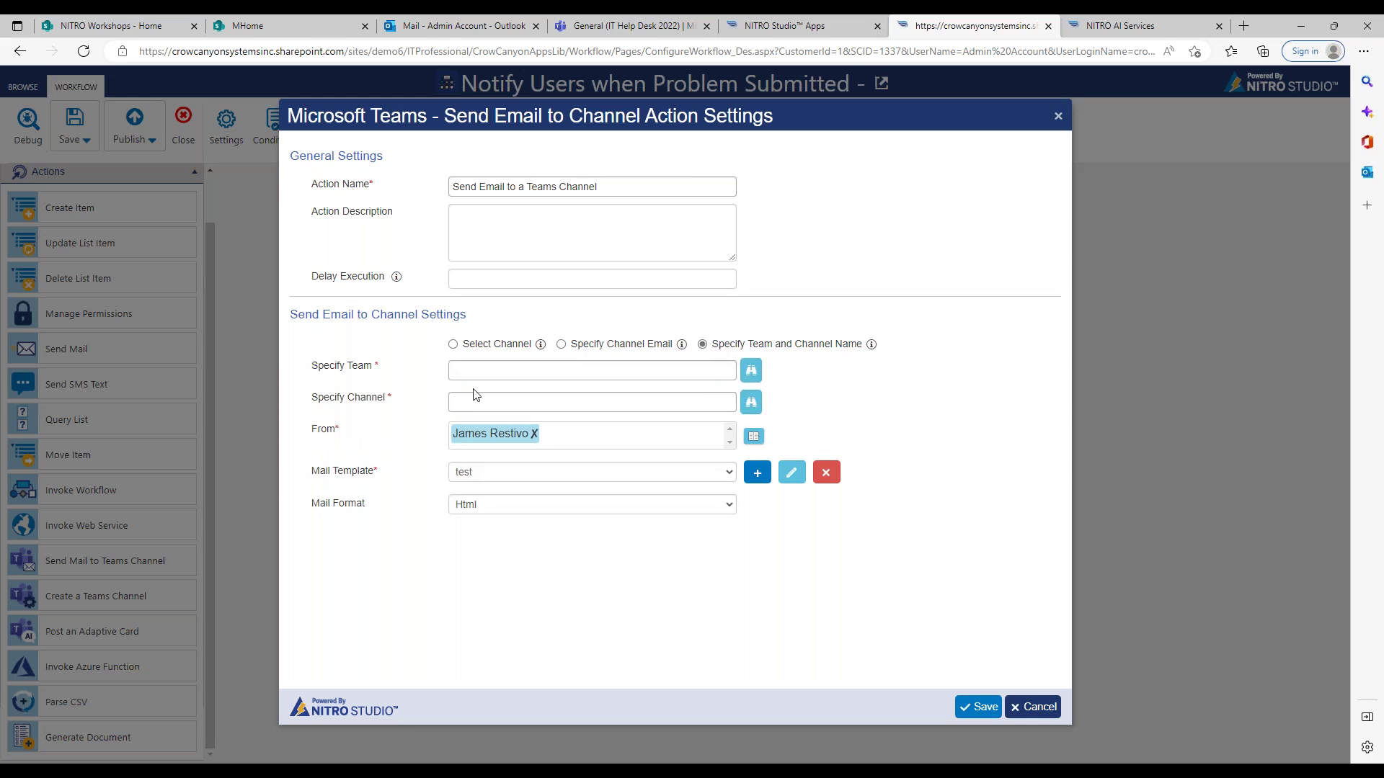
pyautogui.click(751, 370)
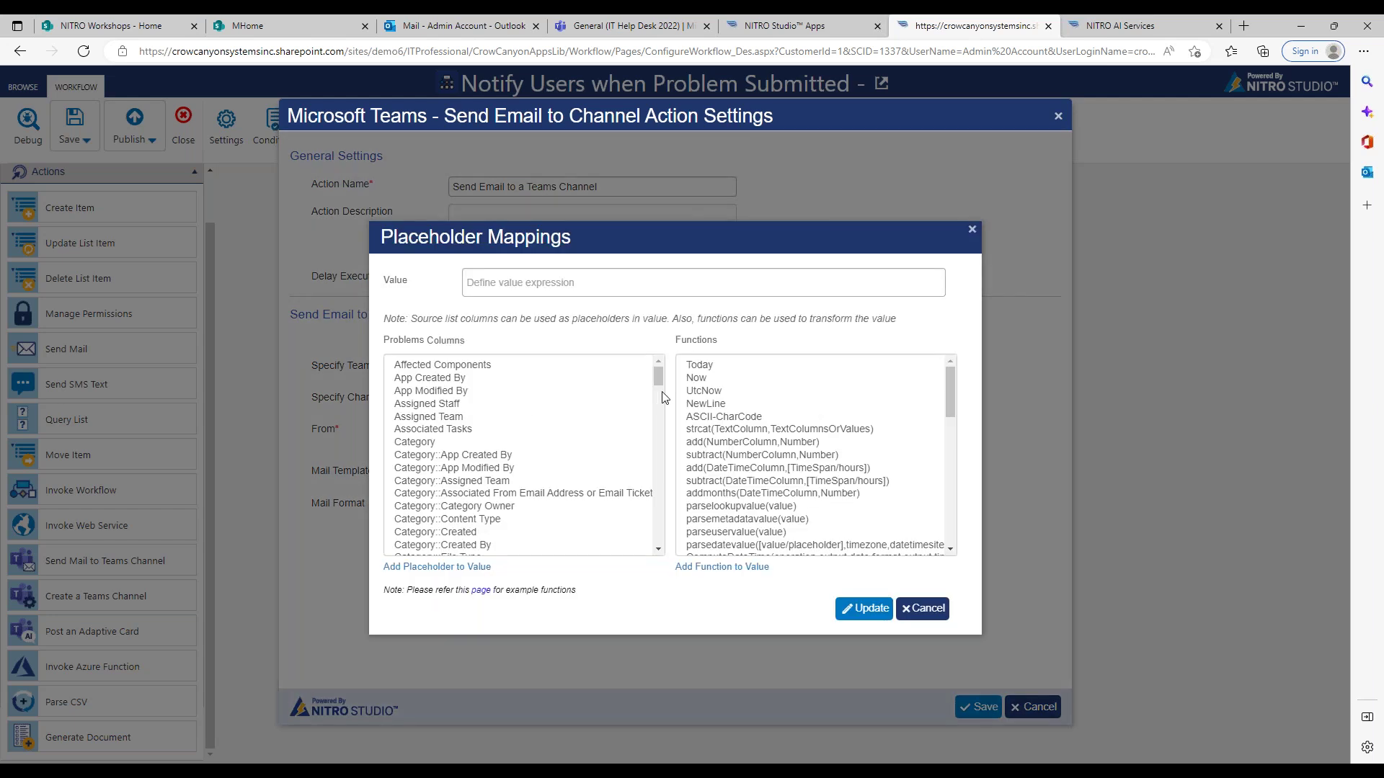
pyautogui.doubleClick(441, 443)
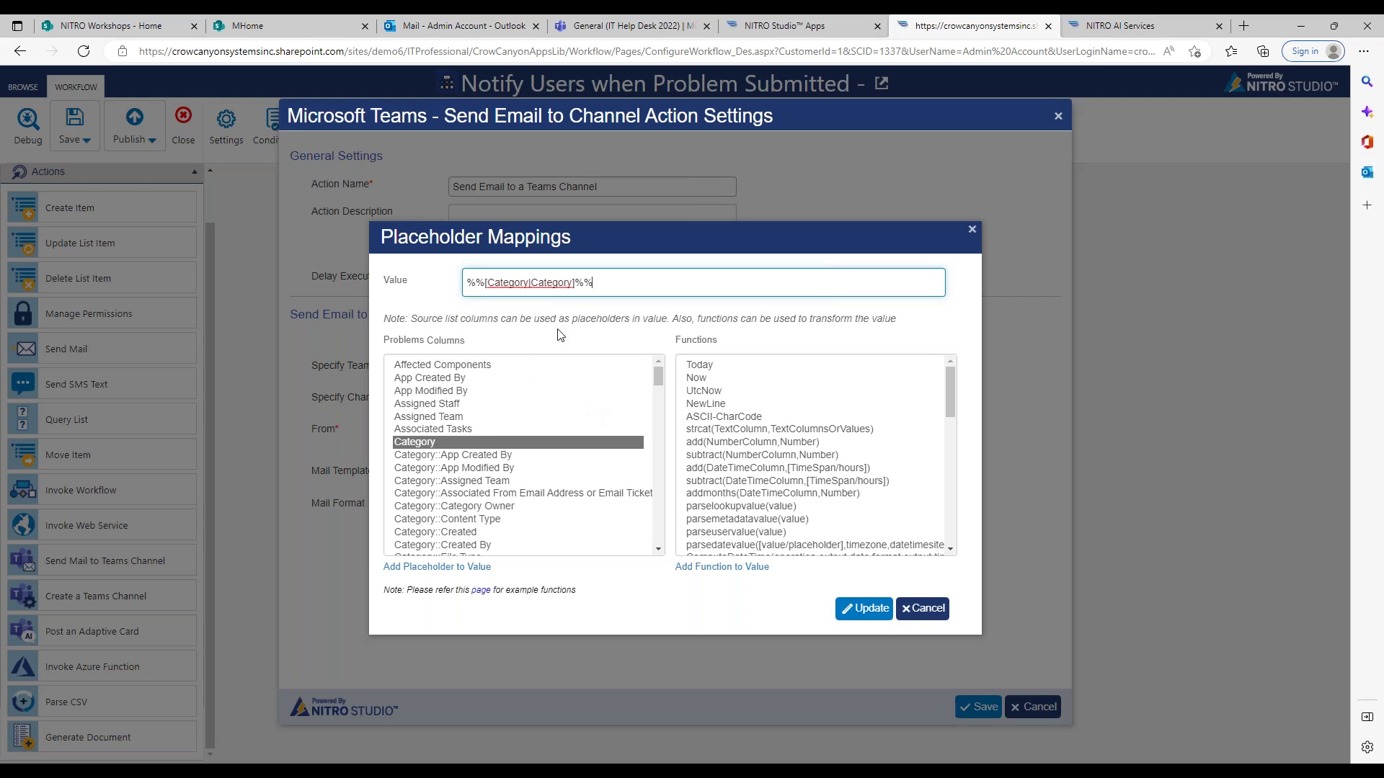
pyautogui.click(867, 609)
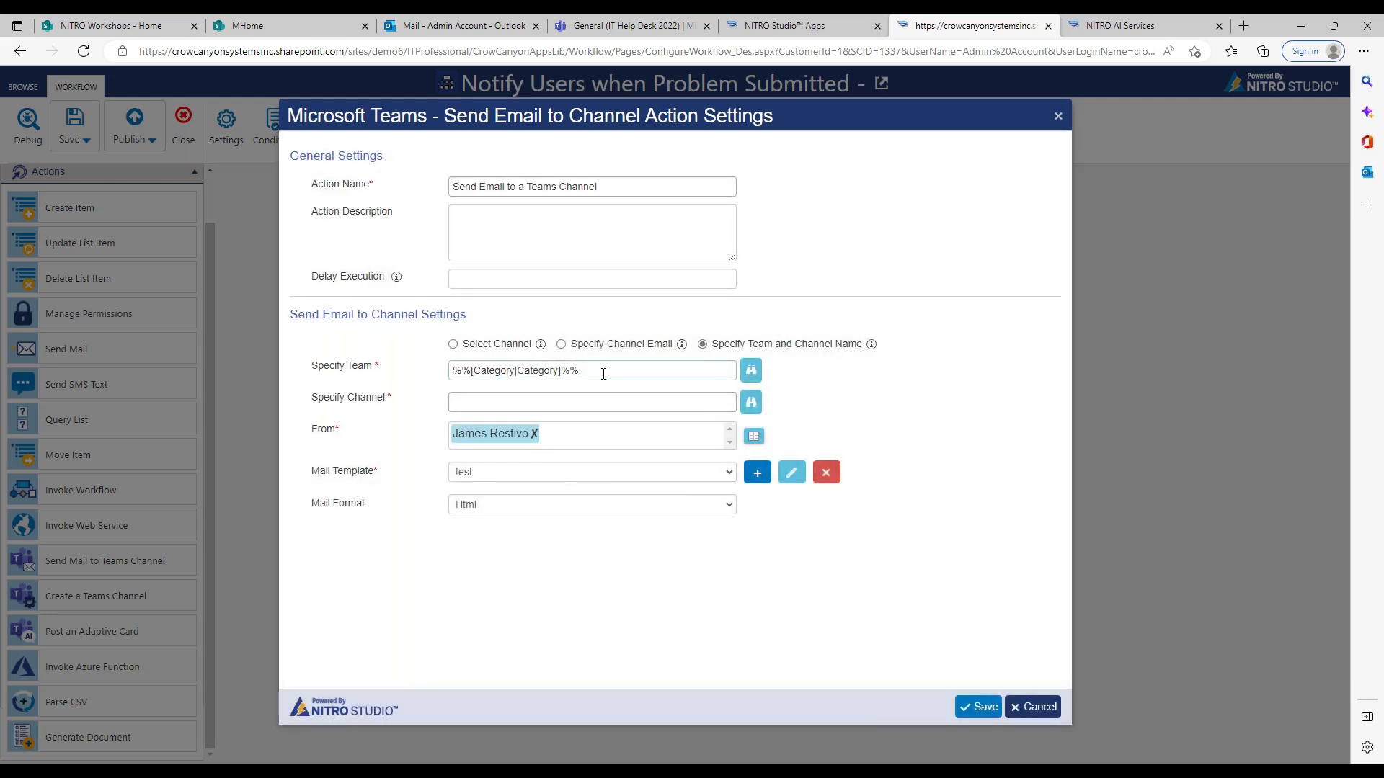
# Replace the team's Category placeholder with "IT Help Desk 2022", checking the team name in Microsoft Teams.
pyautogui.click(632, 372)
pyautogui.press('BackSpace')
pyautogui.press('BackSpace')
pyautogui.press('BackSpace')
pyautogui.press('BackSpace')
pyautogui.press('BackSpace')
pyautogui.press('BackSpace')
pyautogui.press('BackSpace')
pyautogui.press('BackSpace')
pyautogui.press('BackSpace')
pyautogui.press('BackSpace')
pyautogui.press('BackSpace')
pyautogui.press('BackSpace')
pyautogui.press('BackSpace')
pyautogui.press('BackSpace')
pyautogui.press('BackSpace')
pyautogui.press('BackSpace')
pyautogui.press('BackSpace')
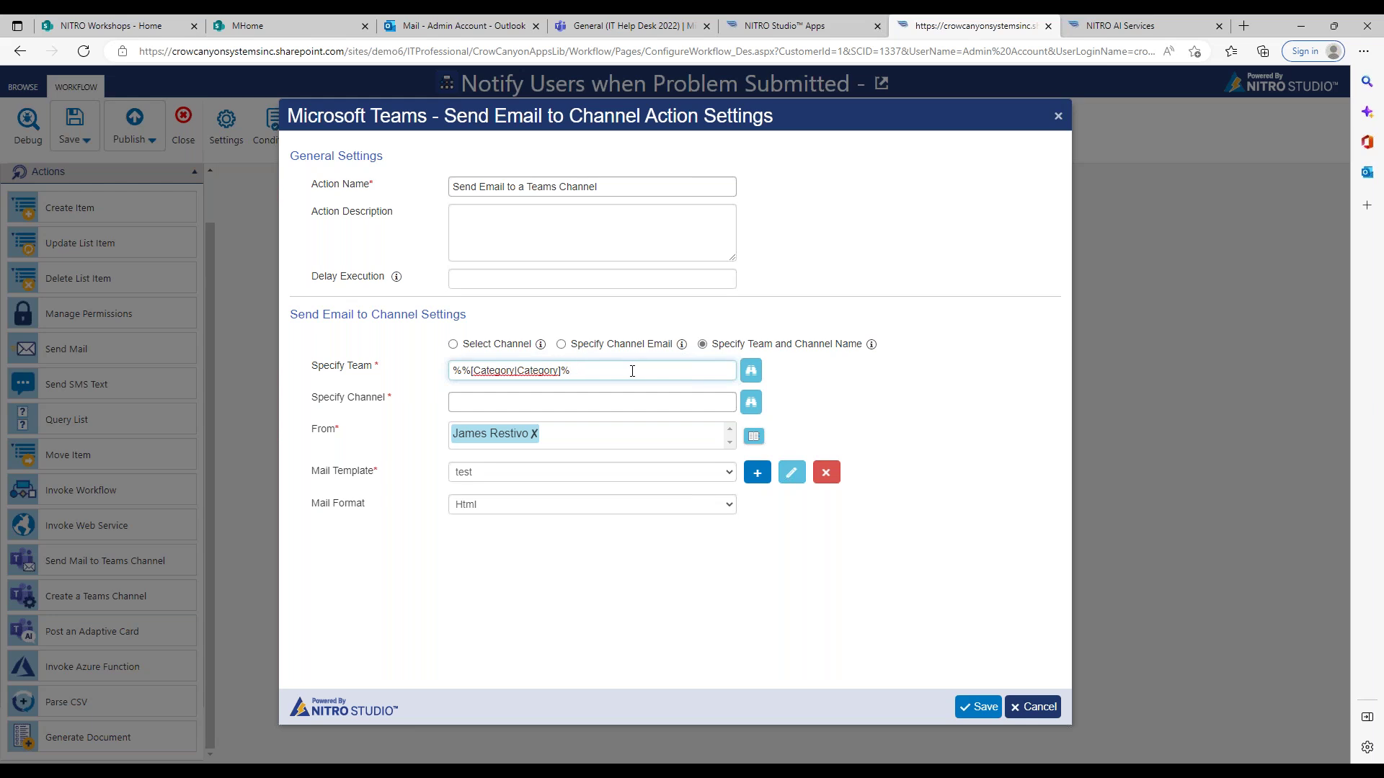
pyautogui.press('BackSpace')
pyautogui.press('BackSpace')
pyautogui.press('BackSpace')
pyautogui.press('BackSpace')
pyautogui.press('BackSpace')
pyautogui.press('BackSpace')
pyautogui.click(749, 371)
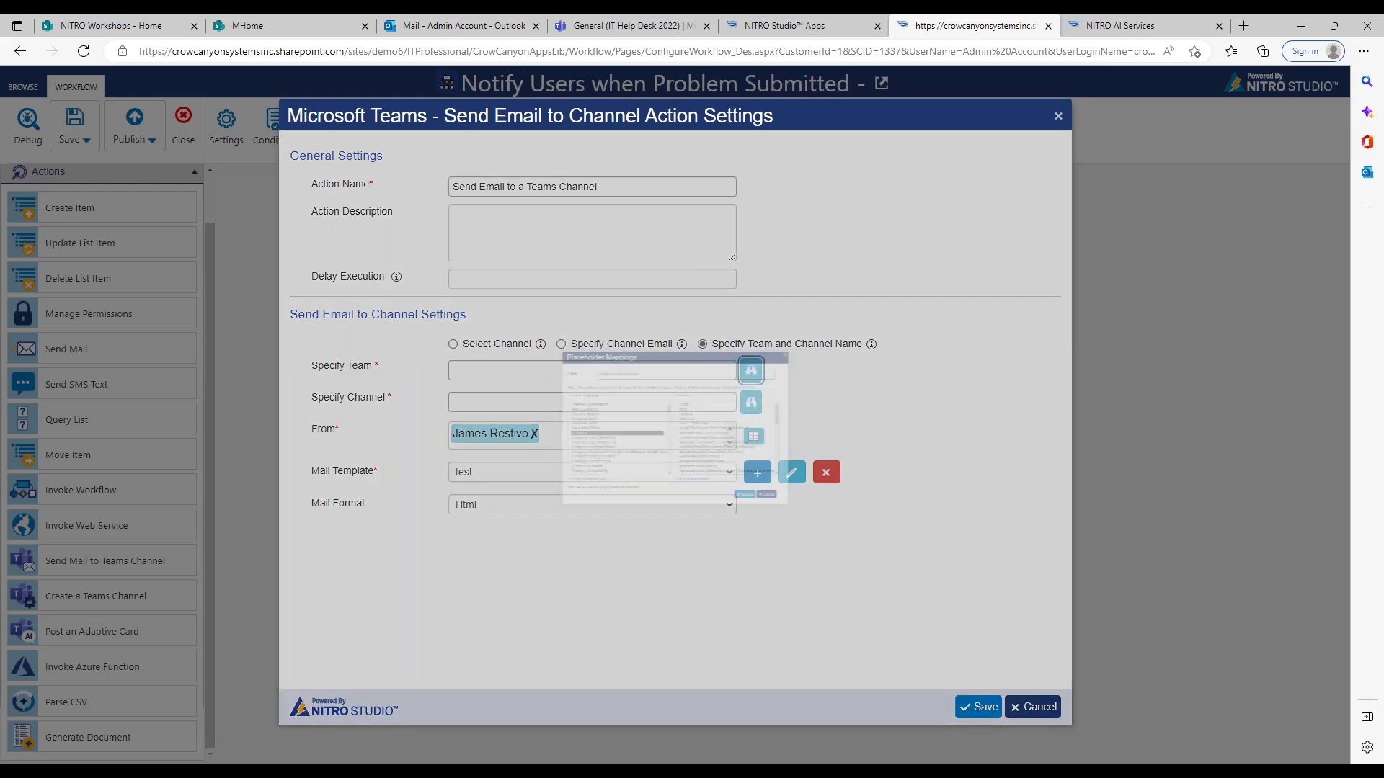
pyautogui.click(597, 281)
pyautogui.write('IT H')
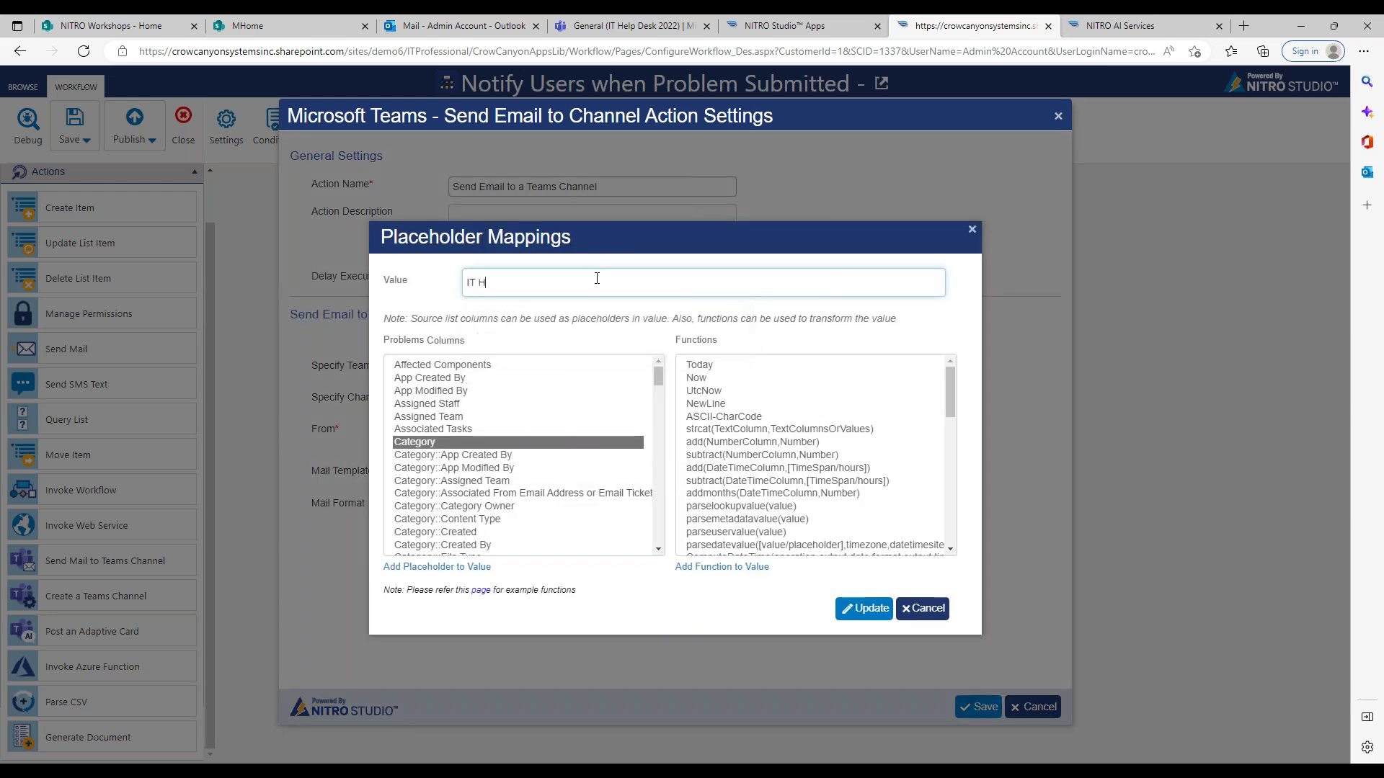
pyautogui.write('elp Desk 20')
pyautogui.write('3')
pyautogui.write('22')
pyautogui.click(581, 27)
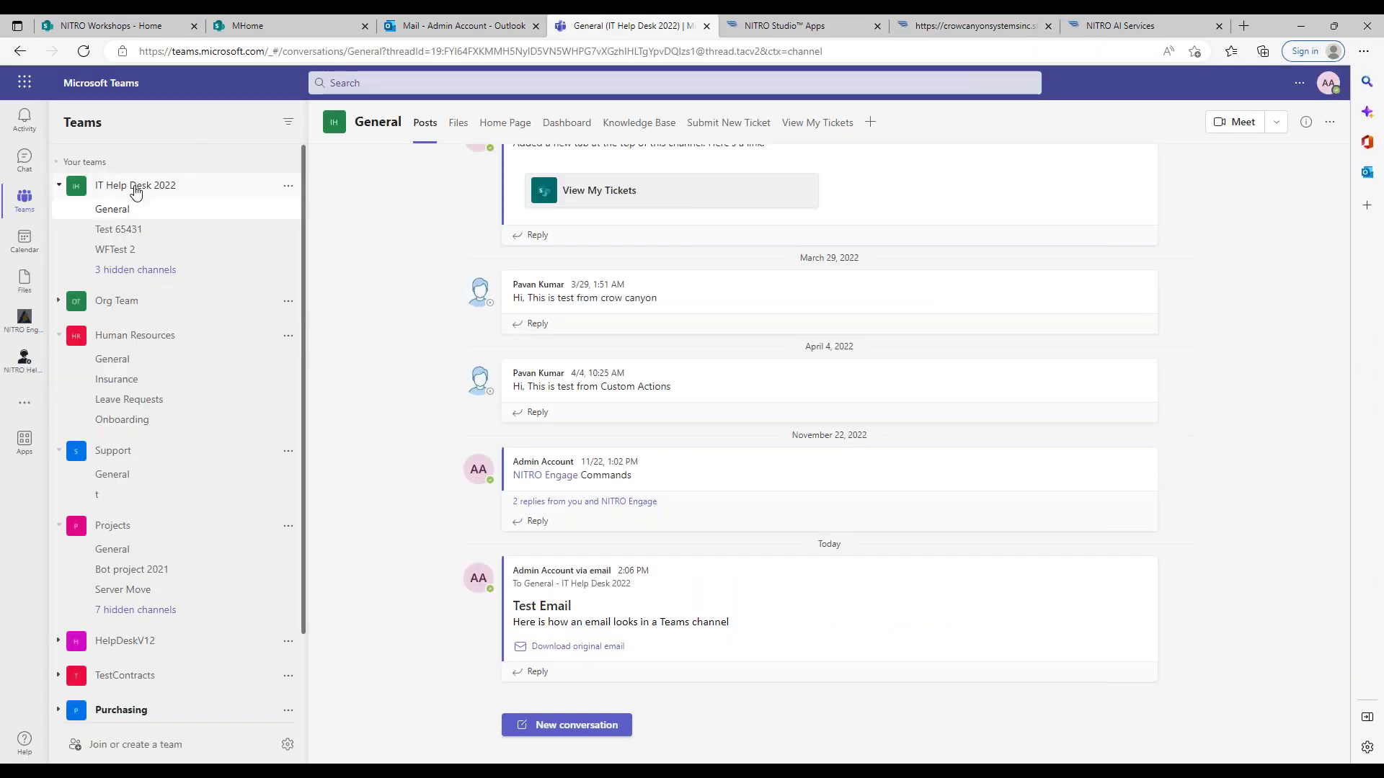
pyautogui.click(1006, 33)
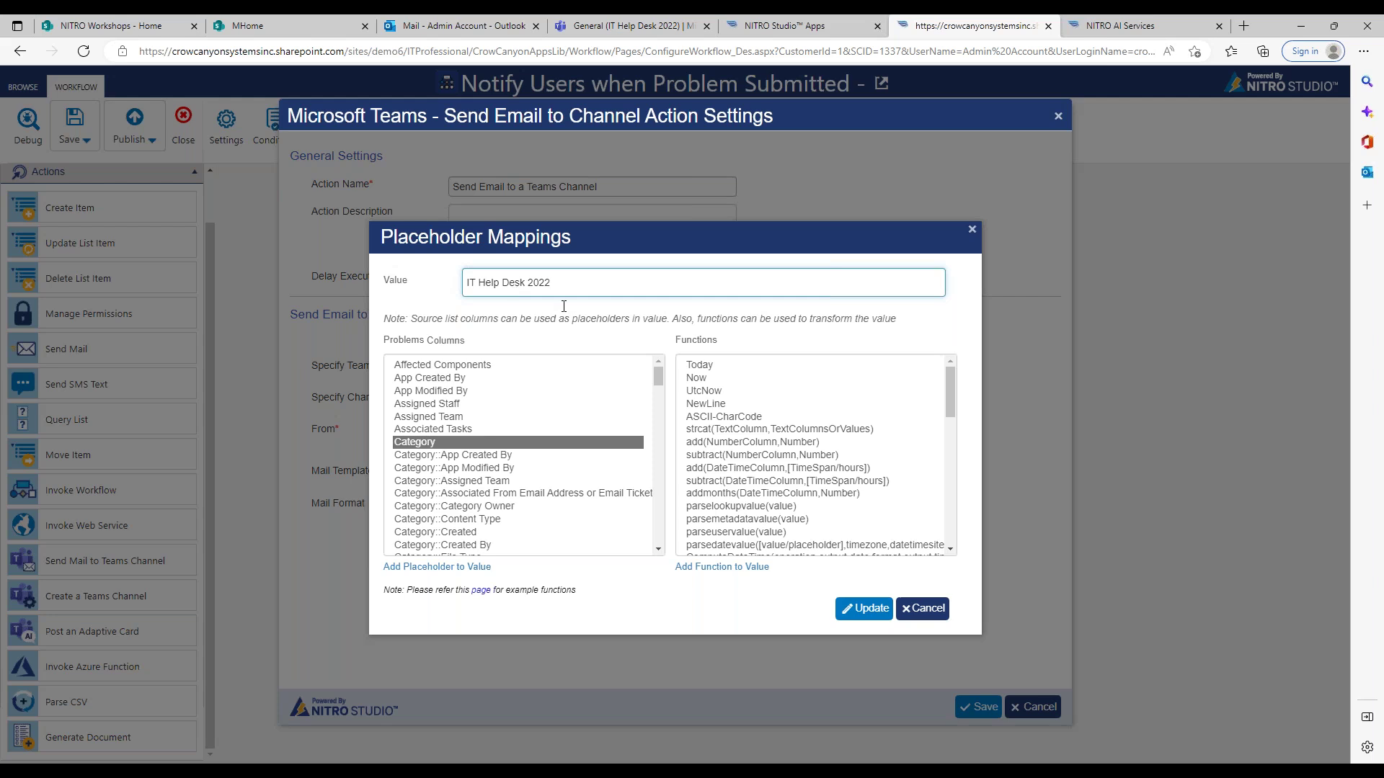
pyautogui.click(866, 605)
# Set the channel to the Category column placeholder, and close the Send Email to Channel settings without saving.
pyautogui.click(750, 401)
pyautogui.doubleClick(498, 442)
pyautogui.click(864, 608)
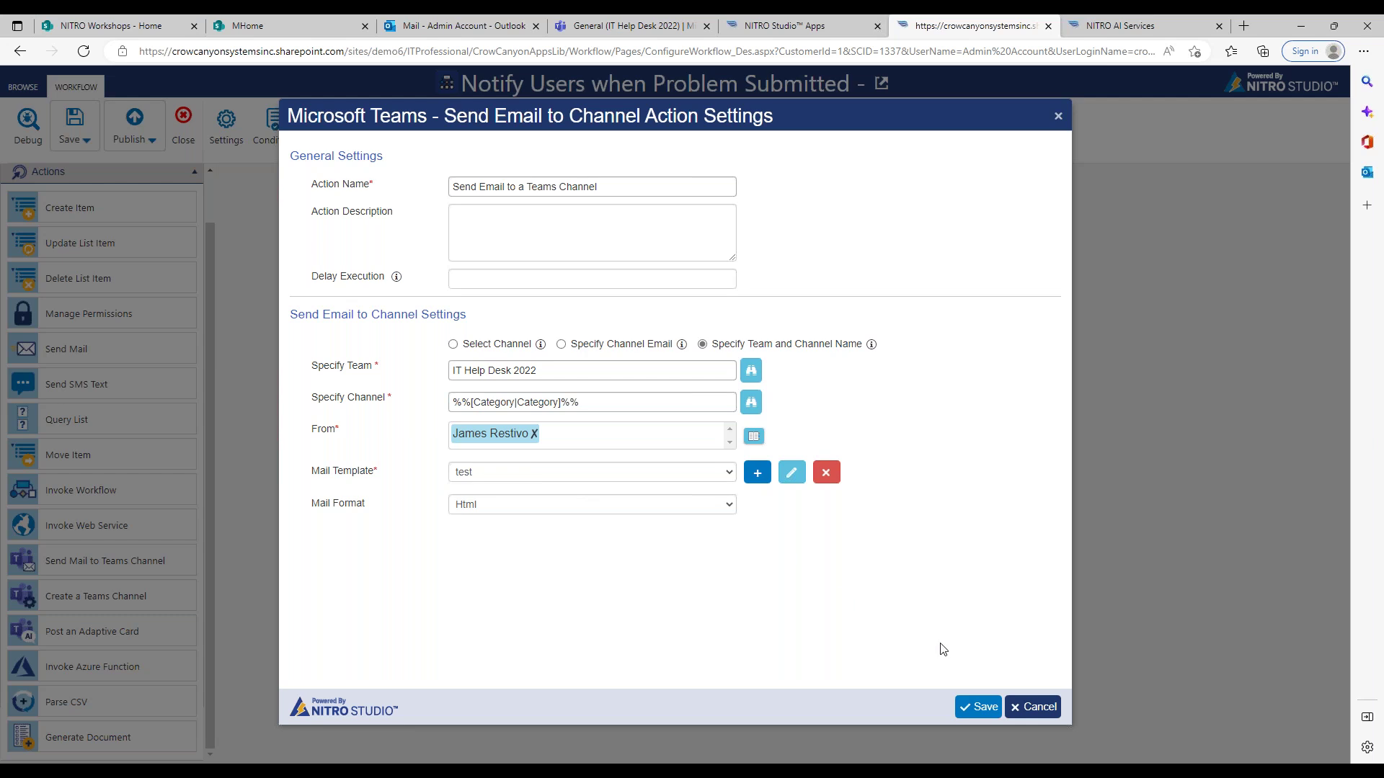
pyautogui.click(1030, 707)
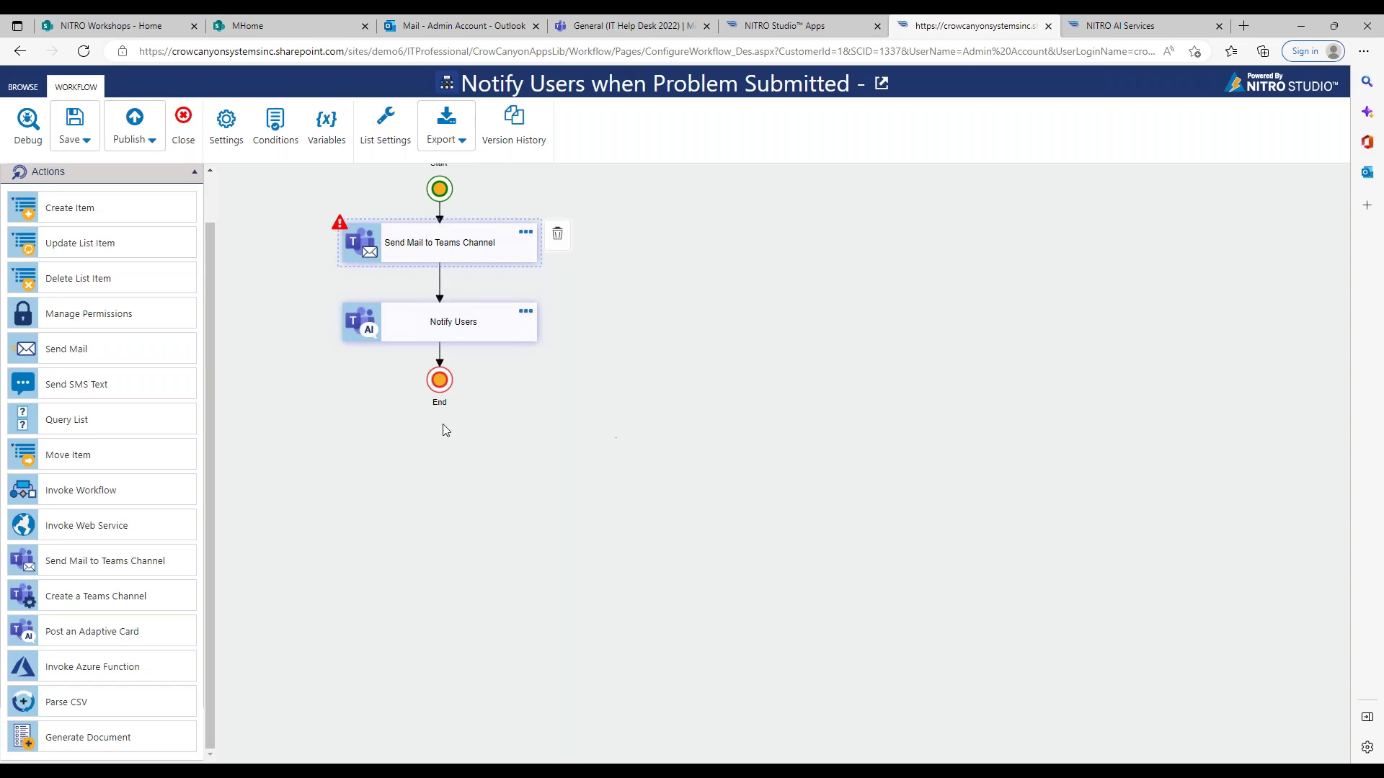
# Insert a Create a Teams Channel action between Start and Send Mail to Teams Channel, spacing out and aligning the workflow's nodes.
pyautogui.moveTo(441, 385); pyautogui.dragTo(443, 459)
pyautogui.moveTo(457, 331); pyautogui.dragTo(457, 367)
pyautogui.moveTo(467, 254); pyautogui.dragTo(463, 286)
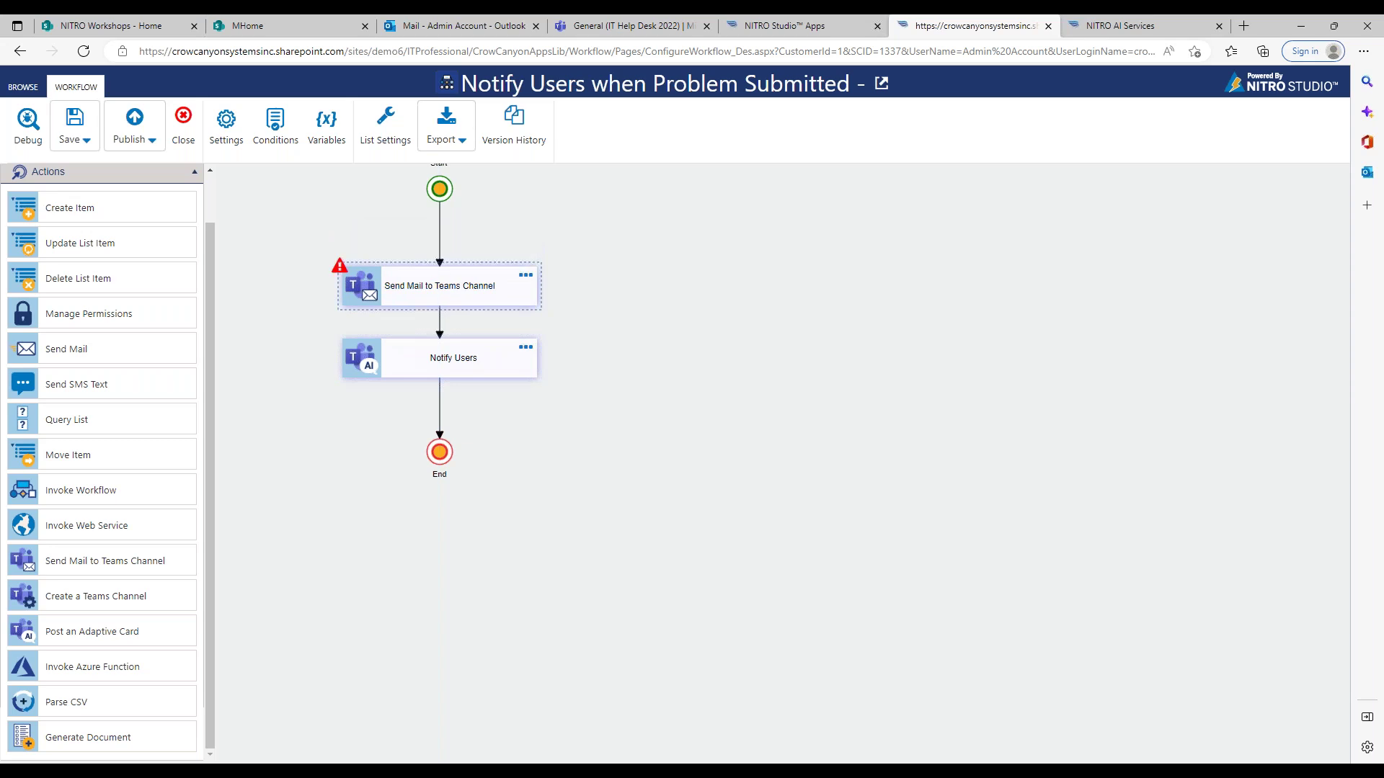
pyautogui.moveTo(94, 596); pyautogui.dragTo(448, 191)
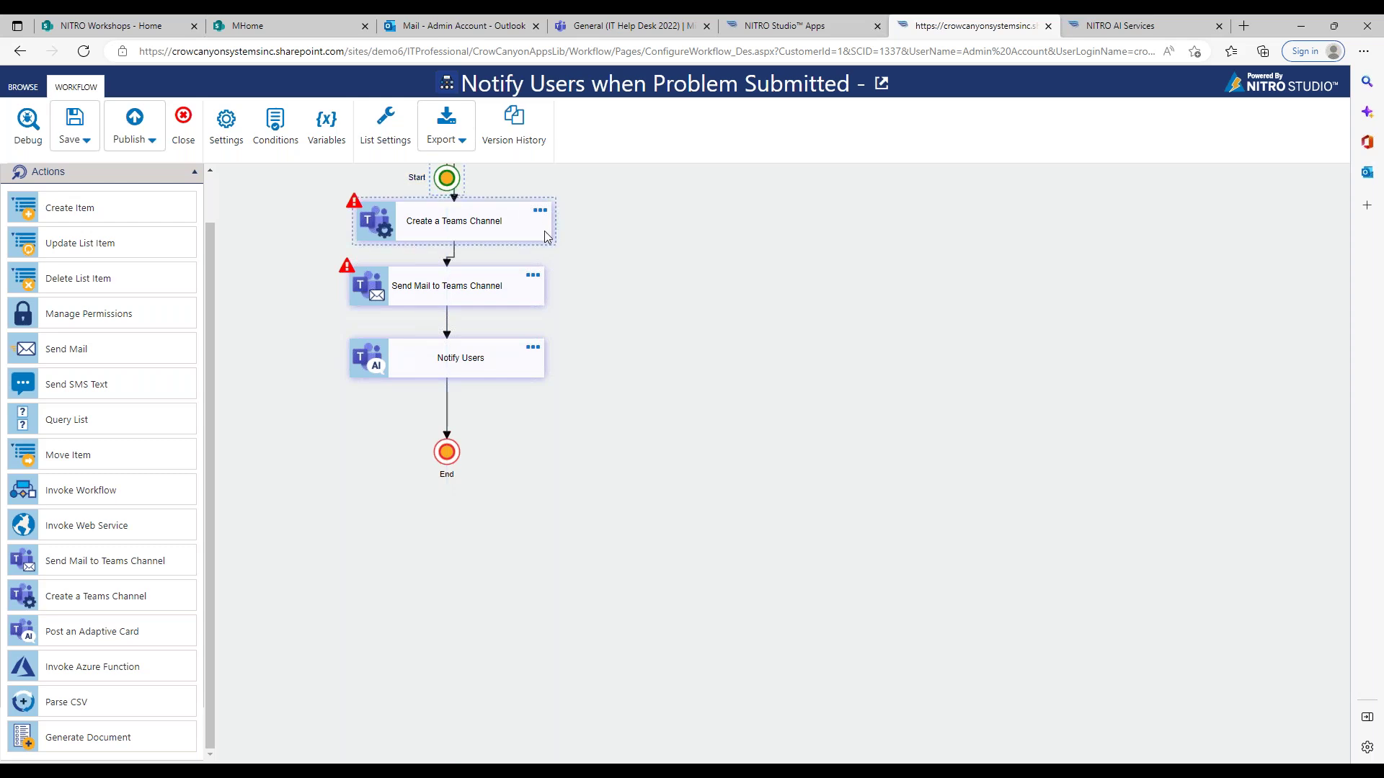
pyautogui.moveTo(655, 271); pyautogui.dragTo(662, 382)
pyautogui.moveTo(447, 282); pyautogui.dragTo(447, 256)
pyautogui.moveTo(467, 333); pyautogui.dragTo(462, 332)
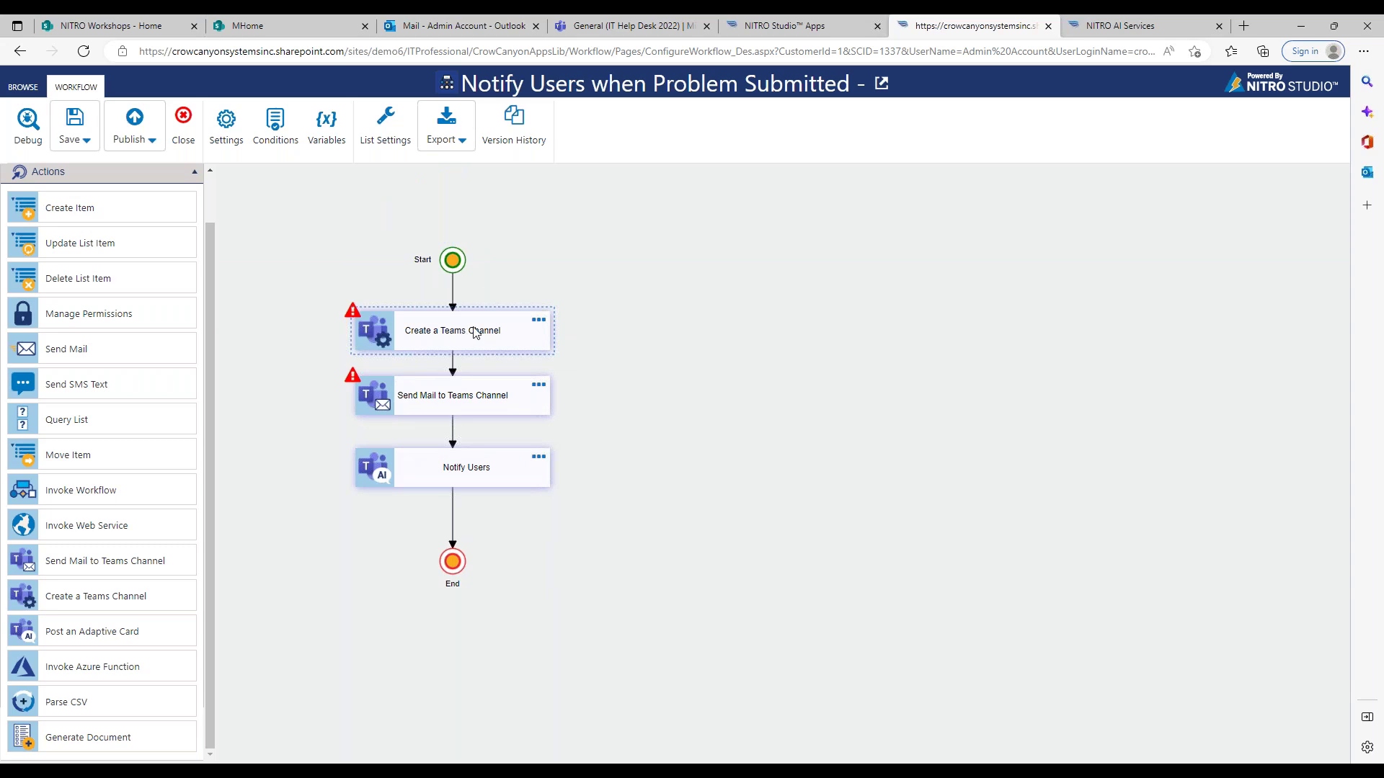
# Open the Create a Teams Channel action's settings and name the action "Create Channel".
pyautogui.click(535, 325)
pyautogui.click(538, 320)
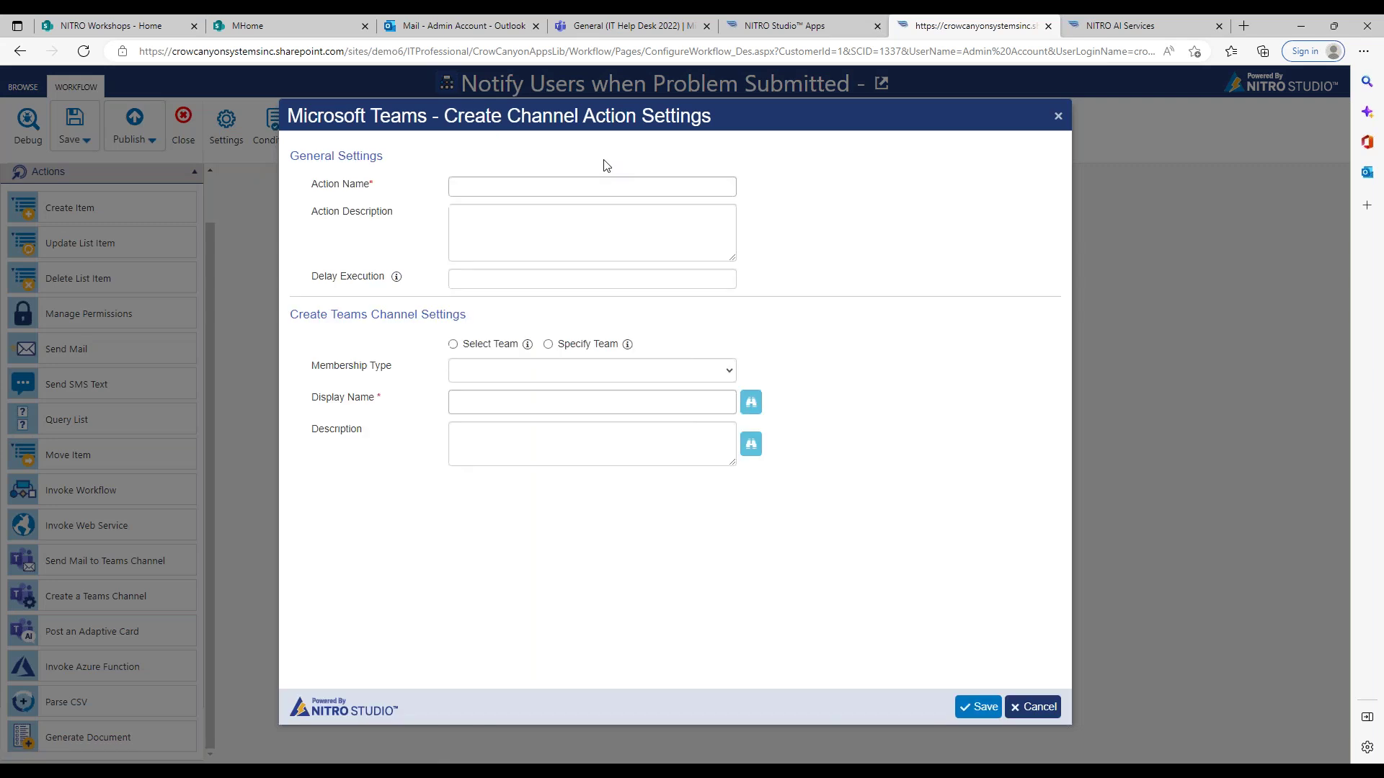
pyautogui.click(537, 186)
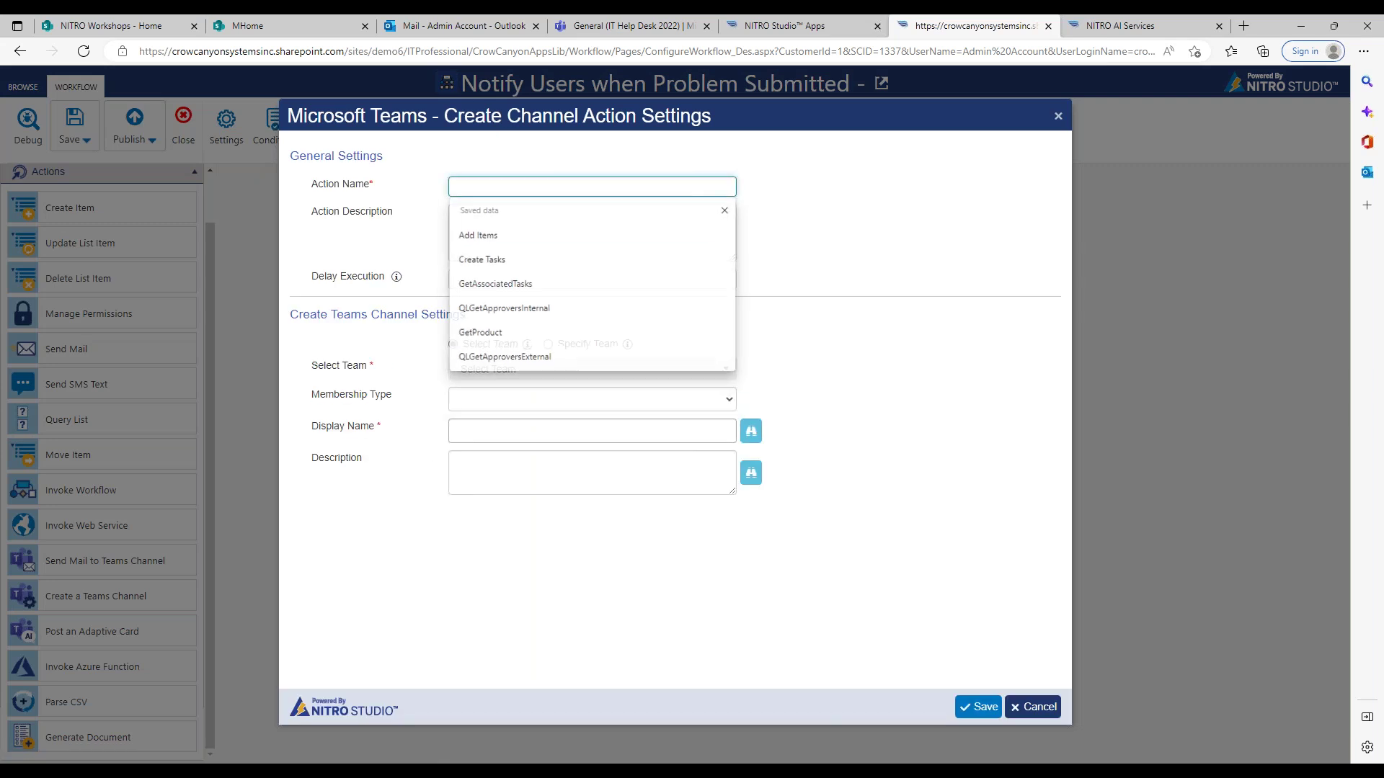
pyautogui.click(411, 313)
pyautogui.click(513, 189)
pyautogui.write('Create Channel')
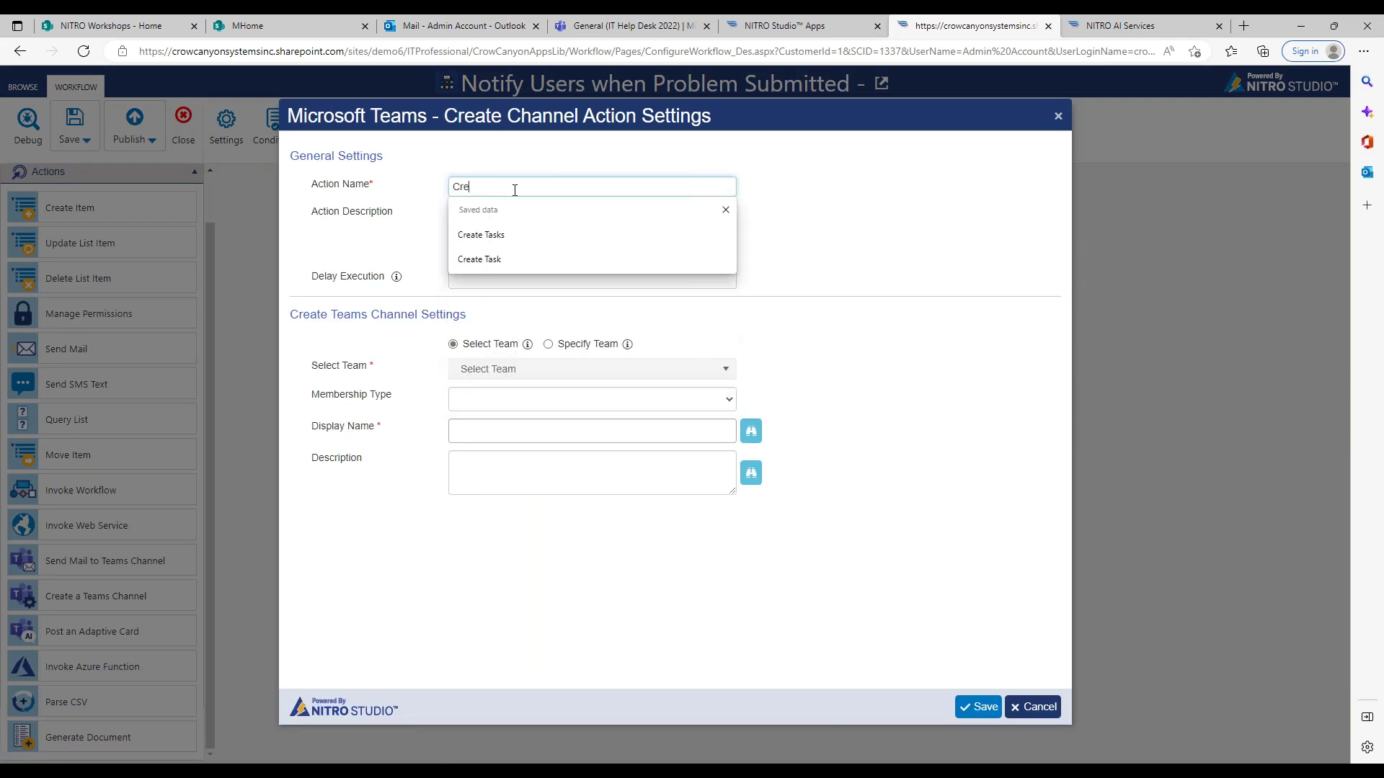
# Switch the team setting to Specify Team, and open its Placeholder Mappings and close them without adding a value.
pyautogui.click(532, 372)
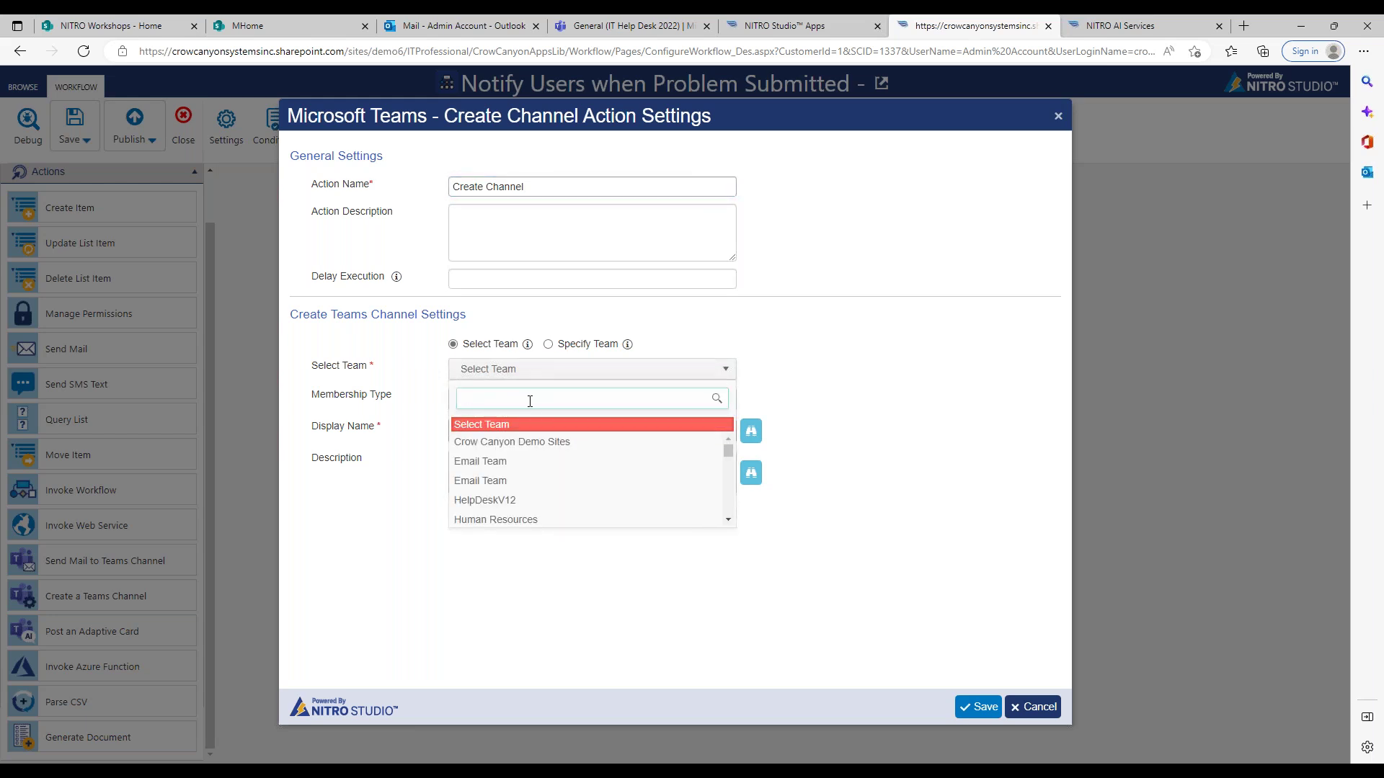
pyautogui.click(549, 344)
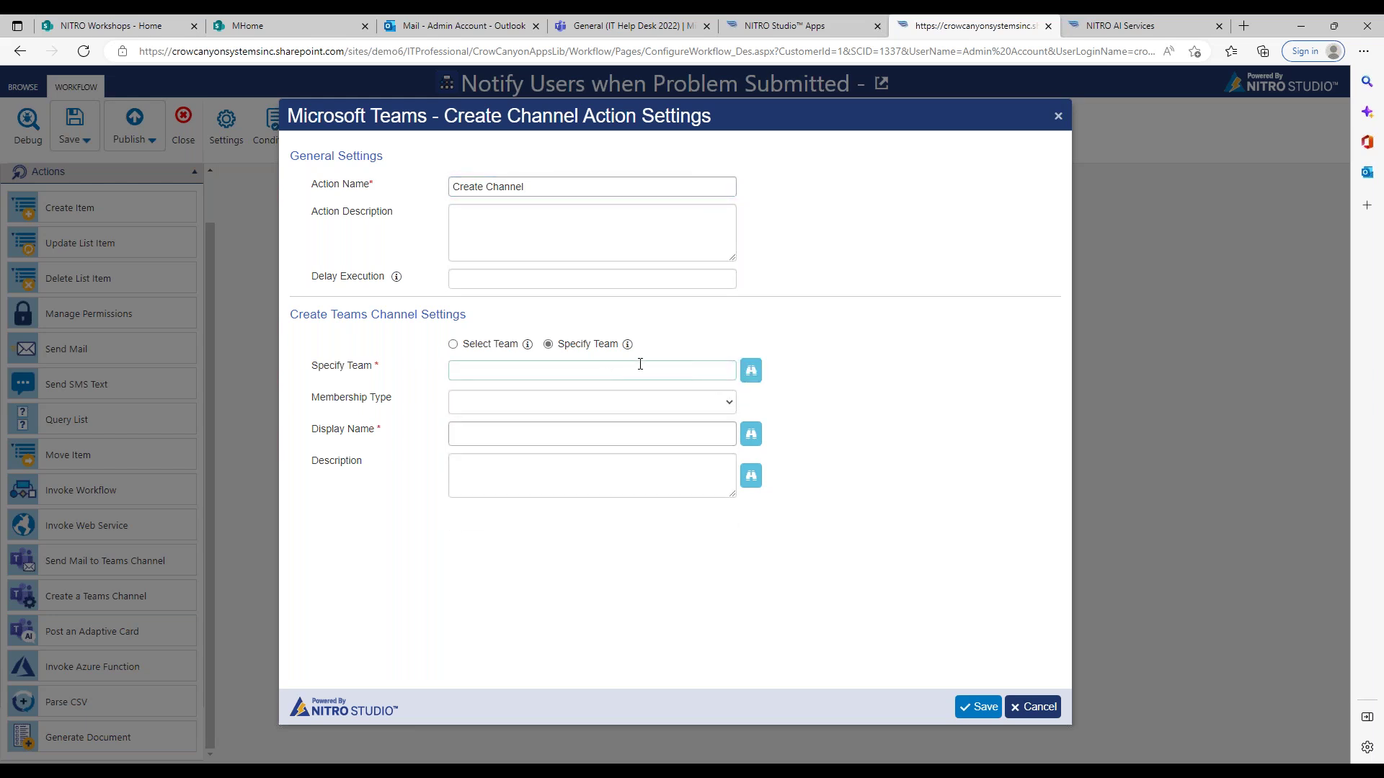
pyautogui.click(752, 369)
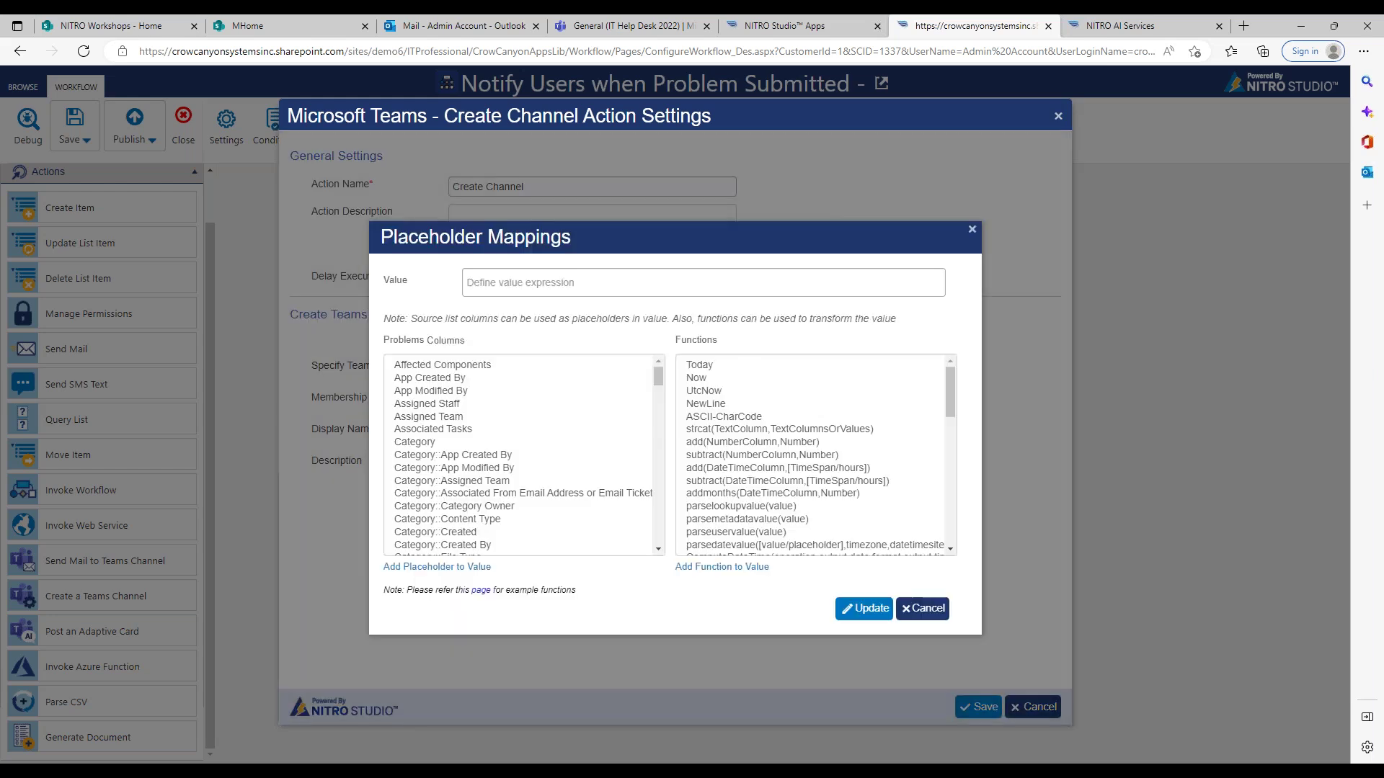
pyautogui.click(905, 610)
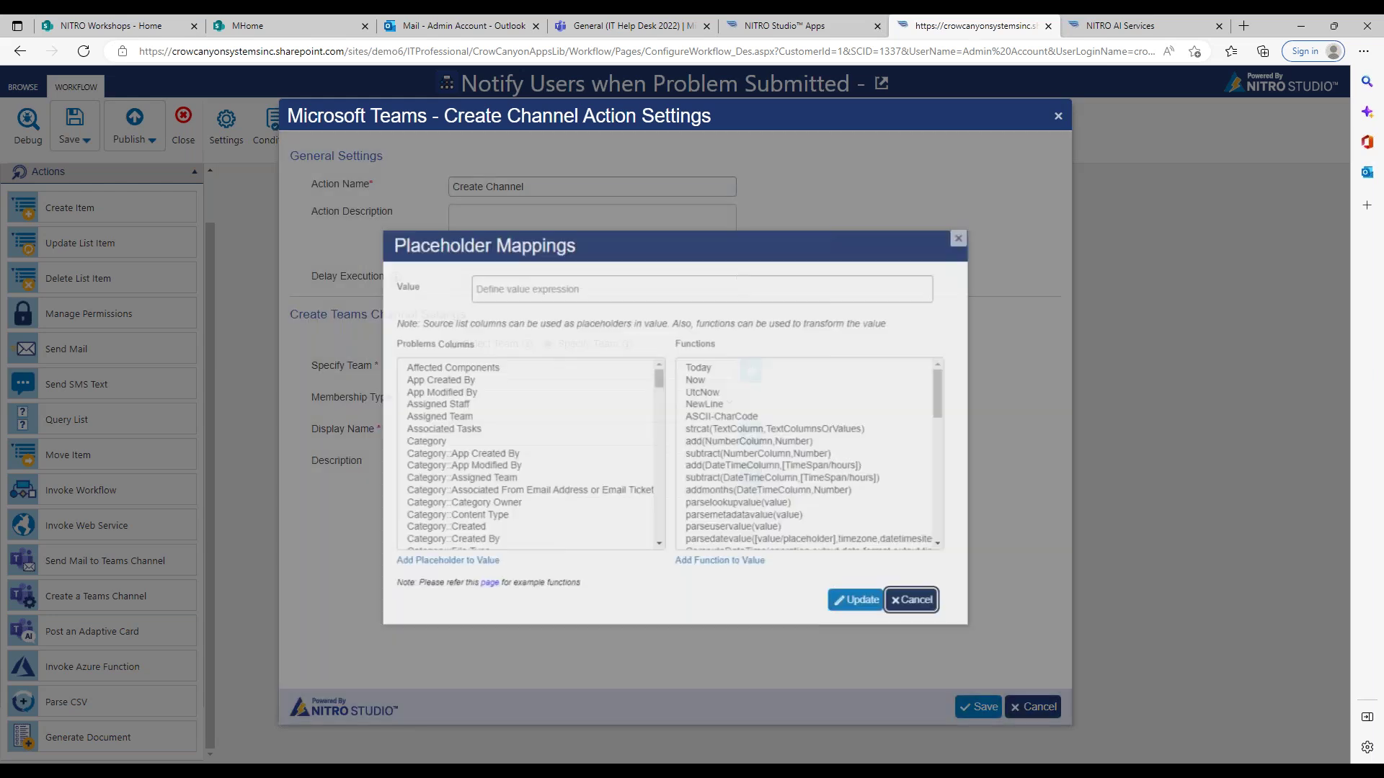
# Return to Select Team, search for "it help" and choose IT Help Desk 2022, checking the available membership types.
pyautogui.click(503, 351)
pyautogui.click(500, 369)
pyautogui.write('it help')
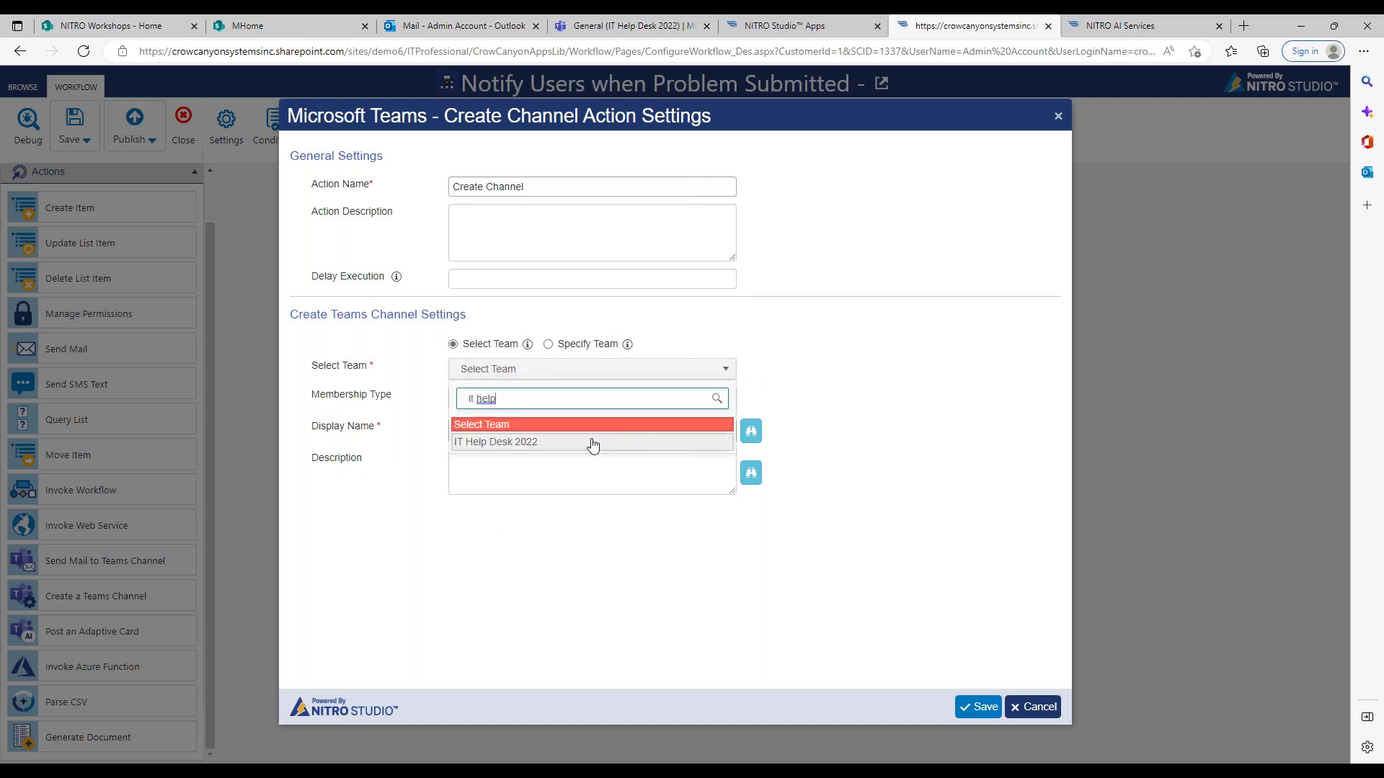
pyautogui.click(589, 441)
pyautogui.click(608, 405)
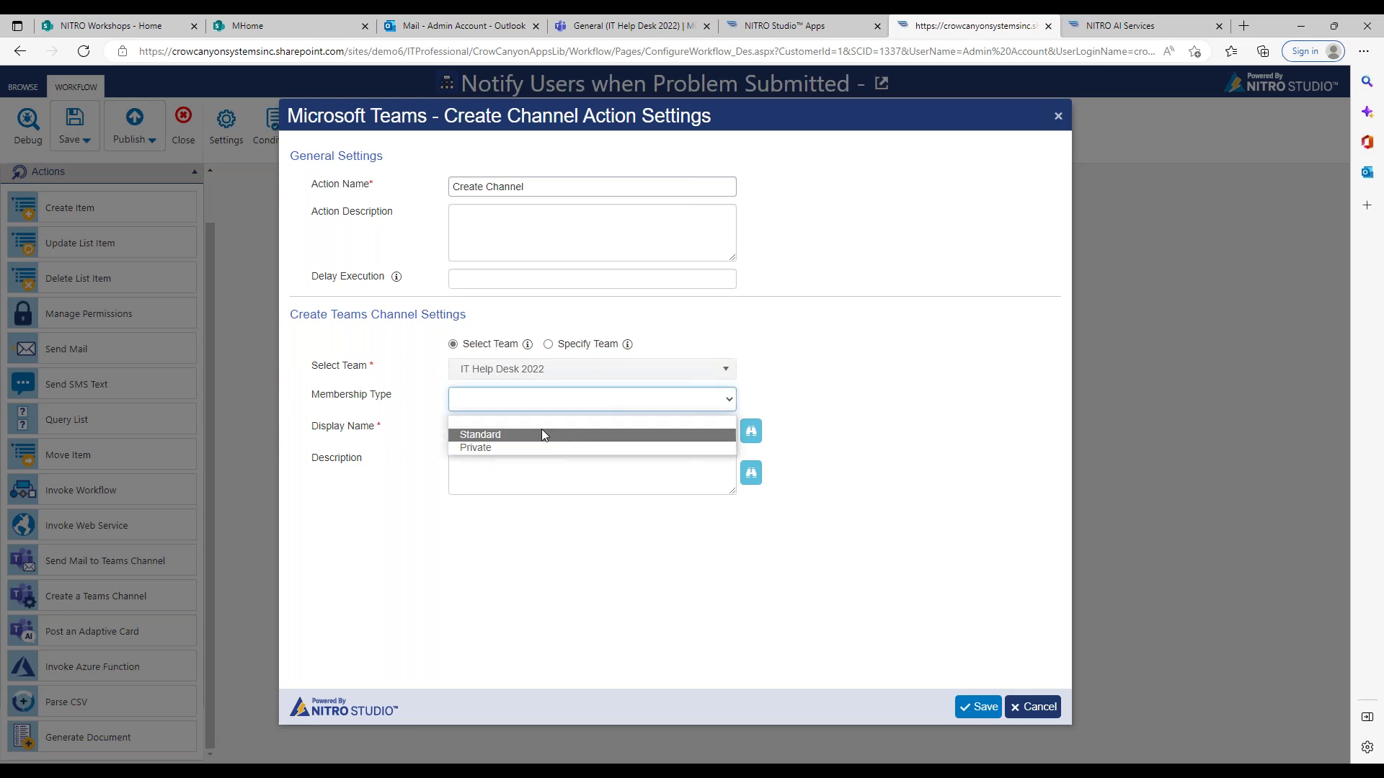
pyautogui.click(390, 390)
pyautogui.click(498, 408)
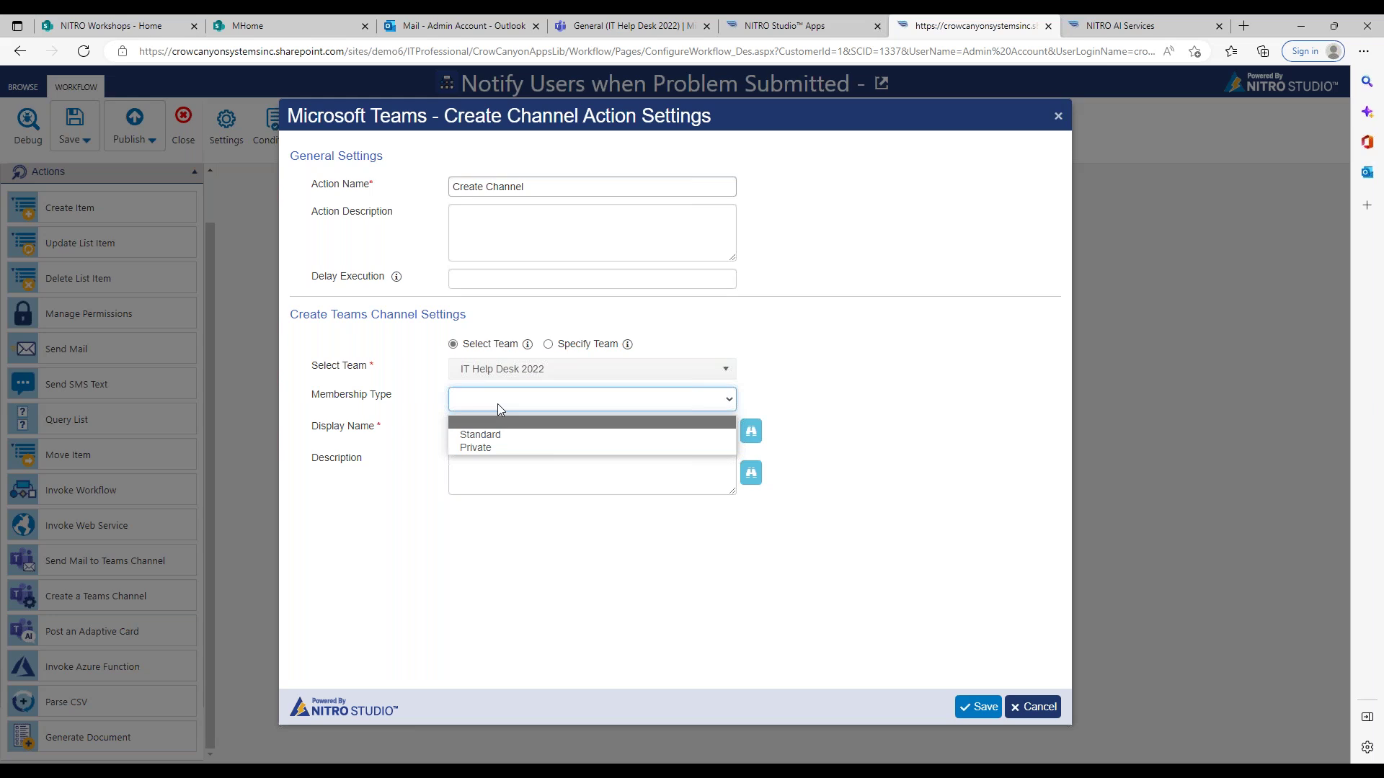
pyautogui.click(419, 411)
# Set the new channel's display name to the Category column placeholder, %%[Category|Category]%%.
pyautogui.click(505, 431)
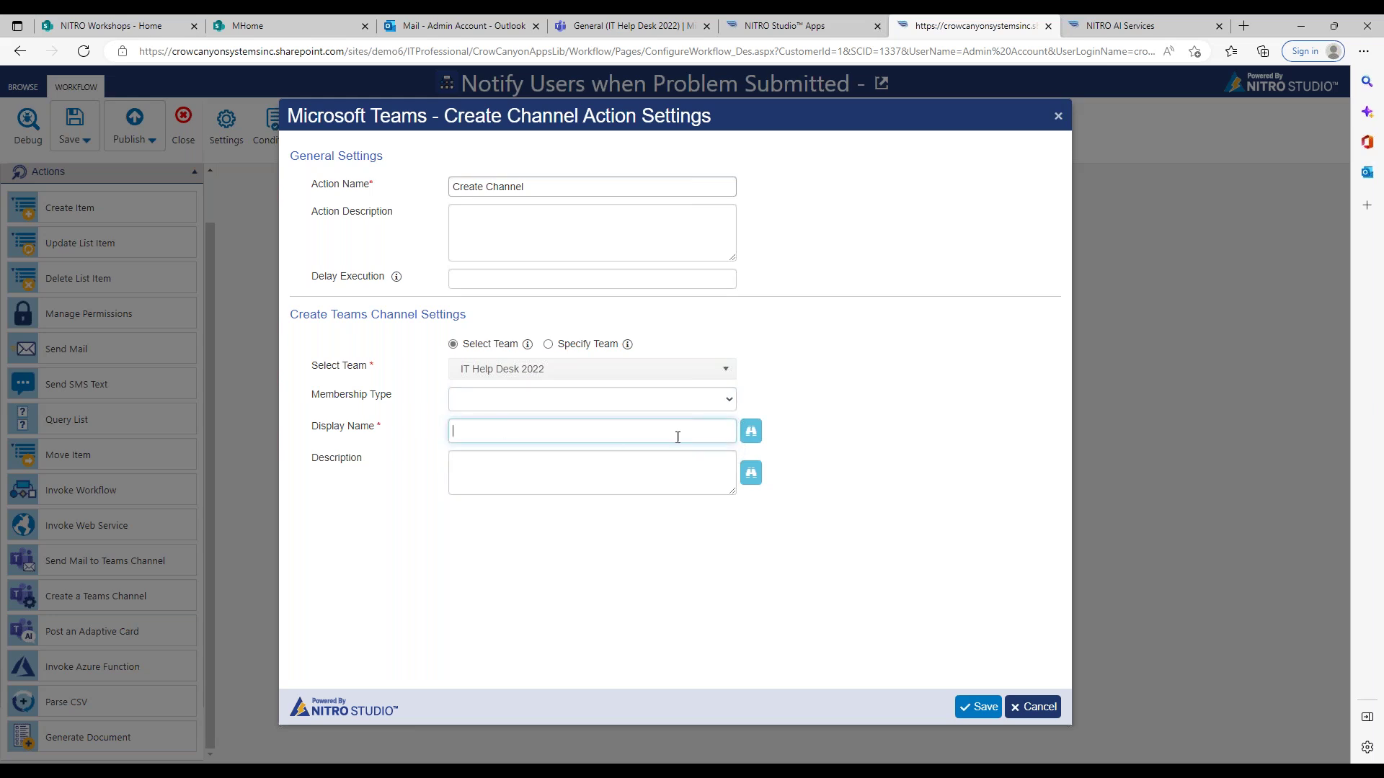
pyautogui.click(750, 431)
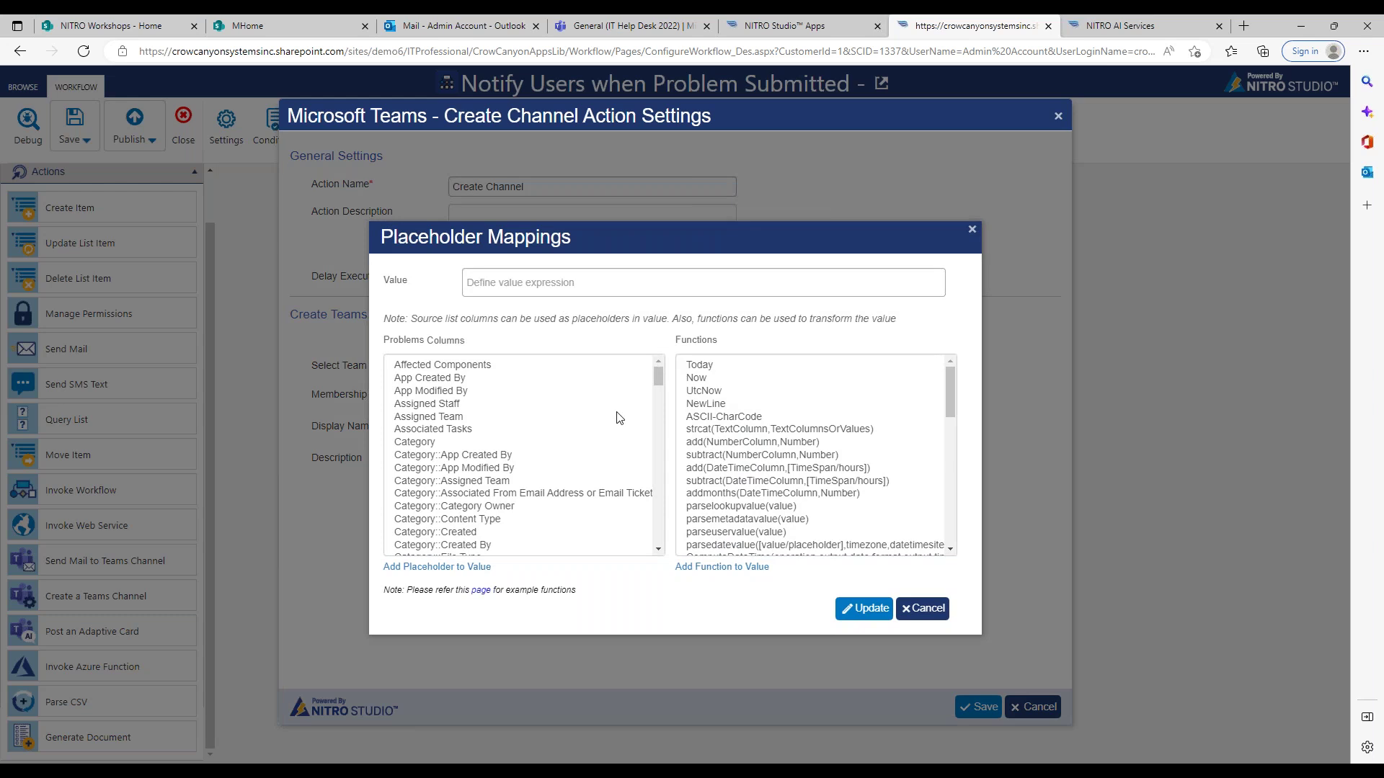
pyautogui.doubleClick(522, 445)
pyautogui.click(423, 304)
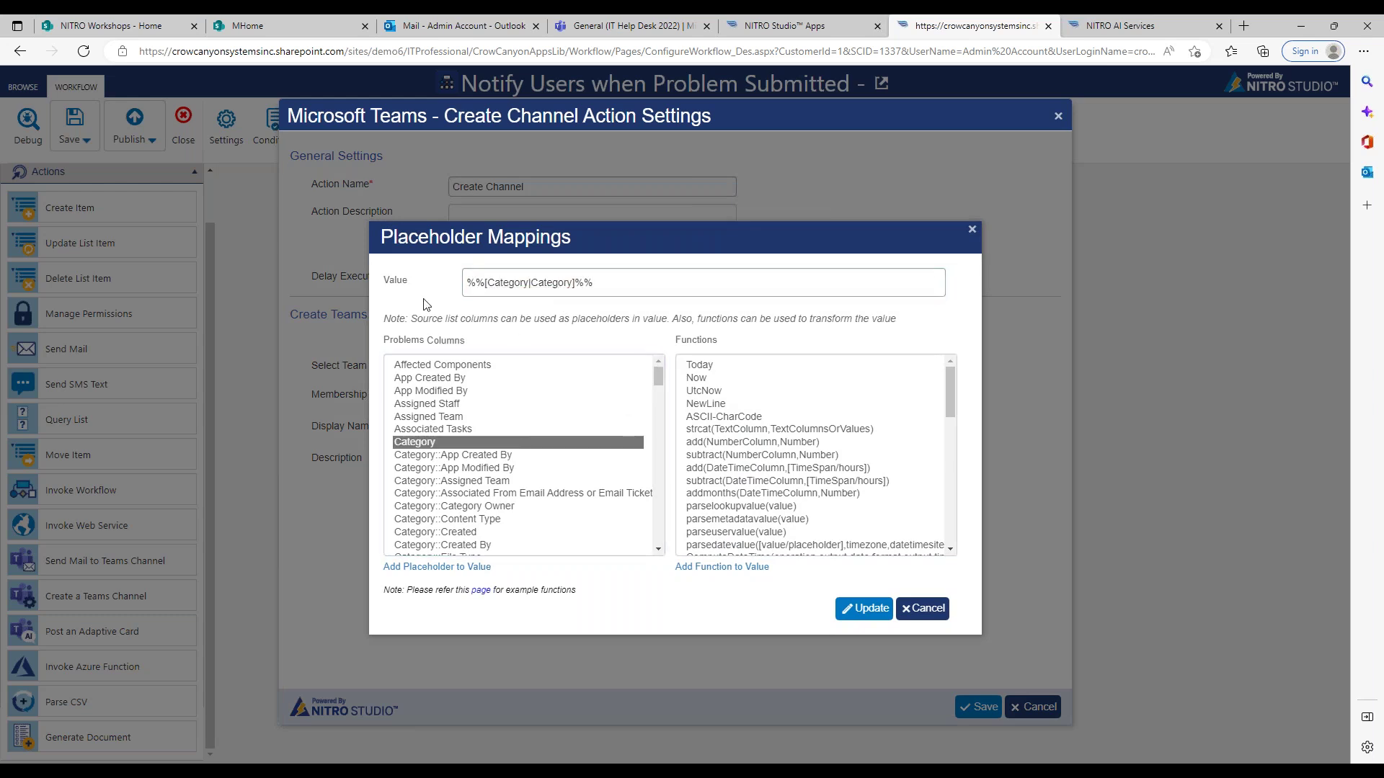
pyautogui.click(524, 281)
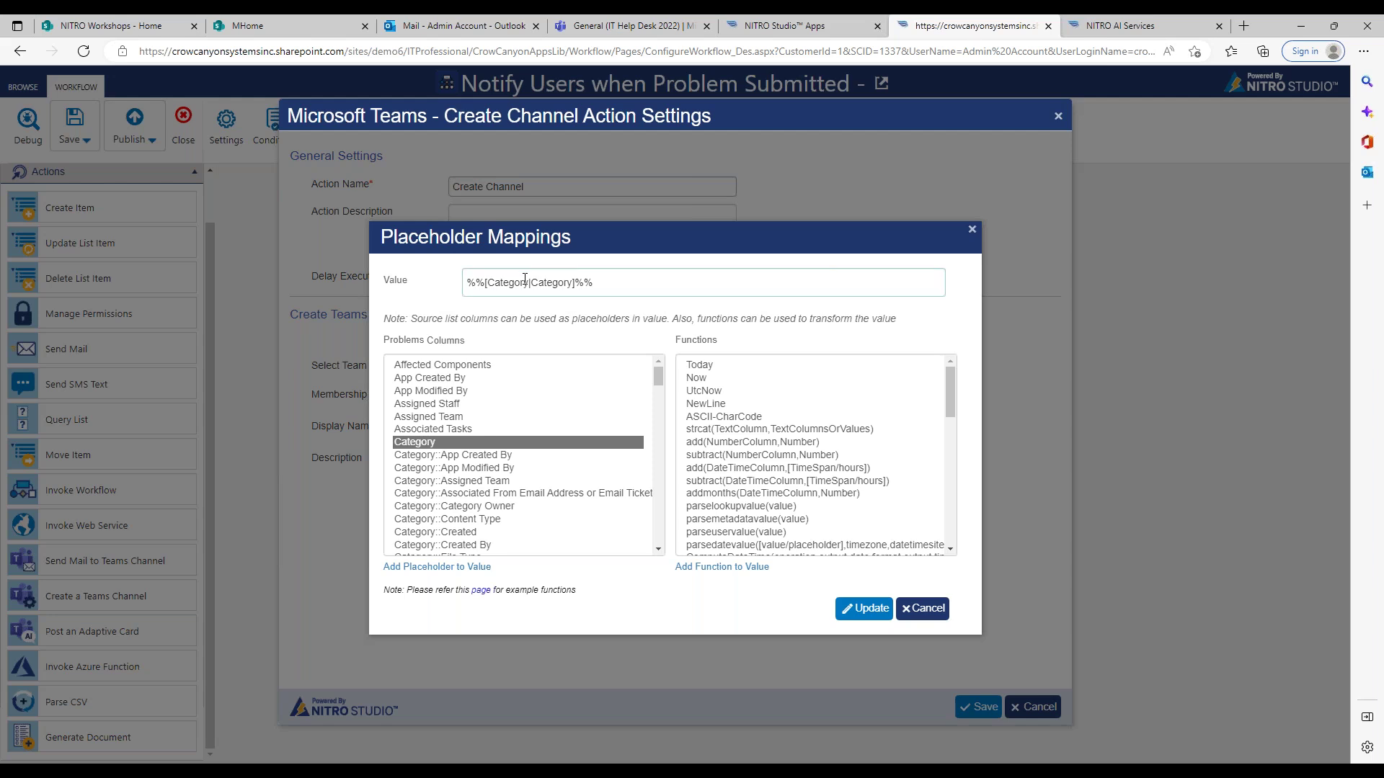
pyautogui.click(868, 609)
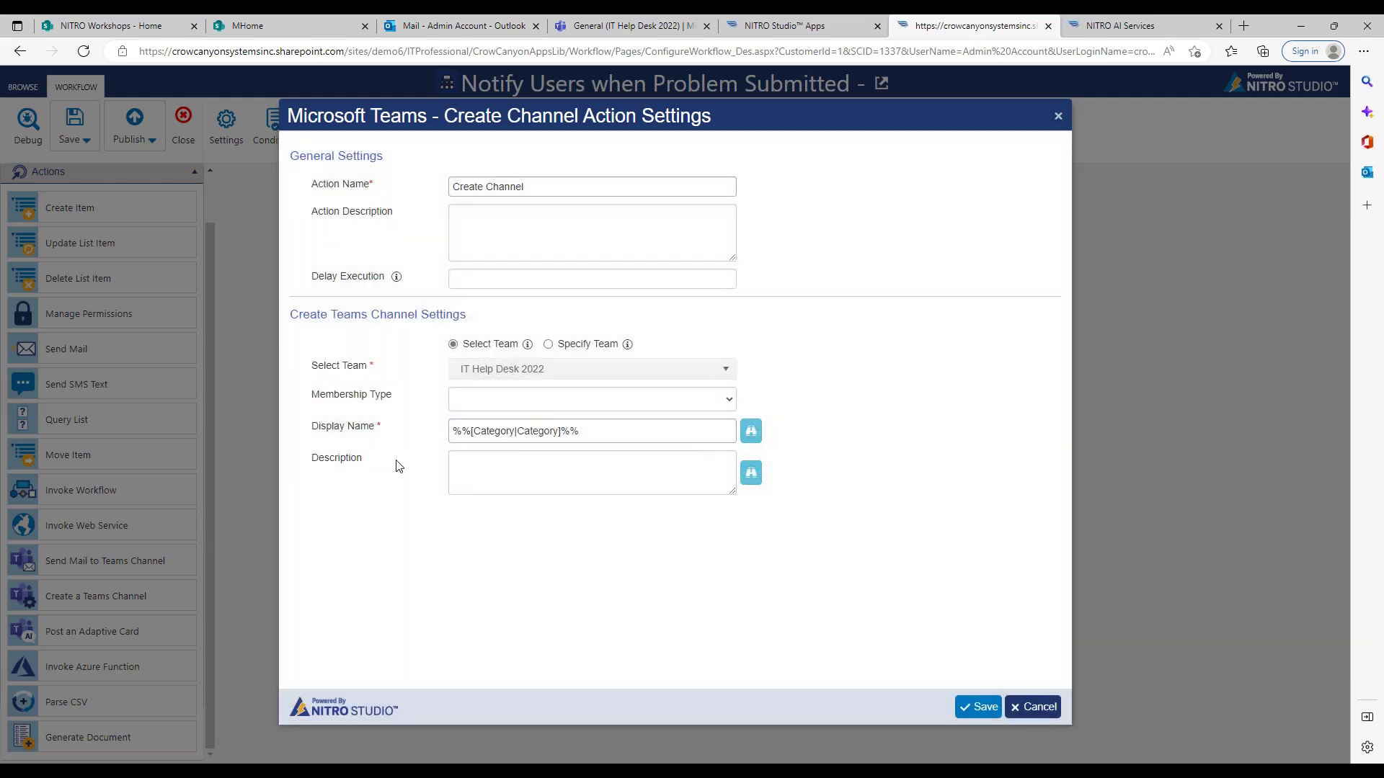
# Set the channel's membership type to Standard, and close the Create Channel settings without saving.
pyautogui.click(627, 401)
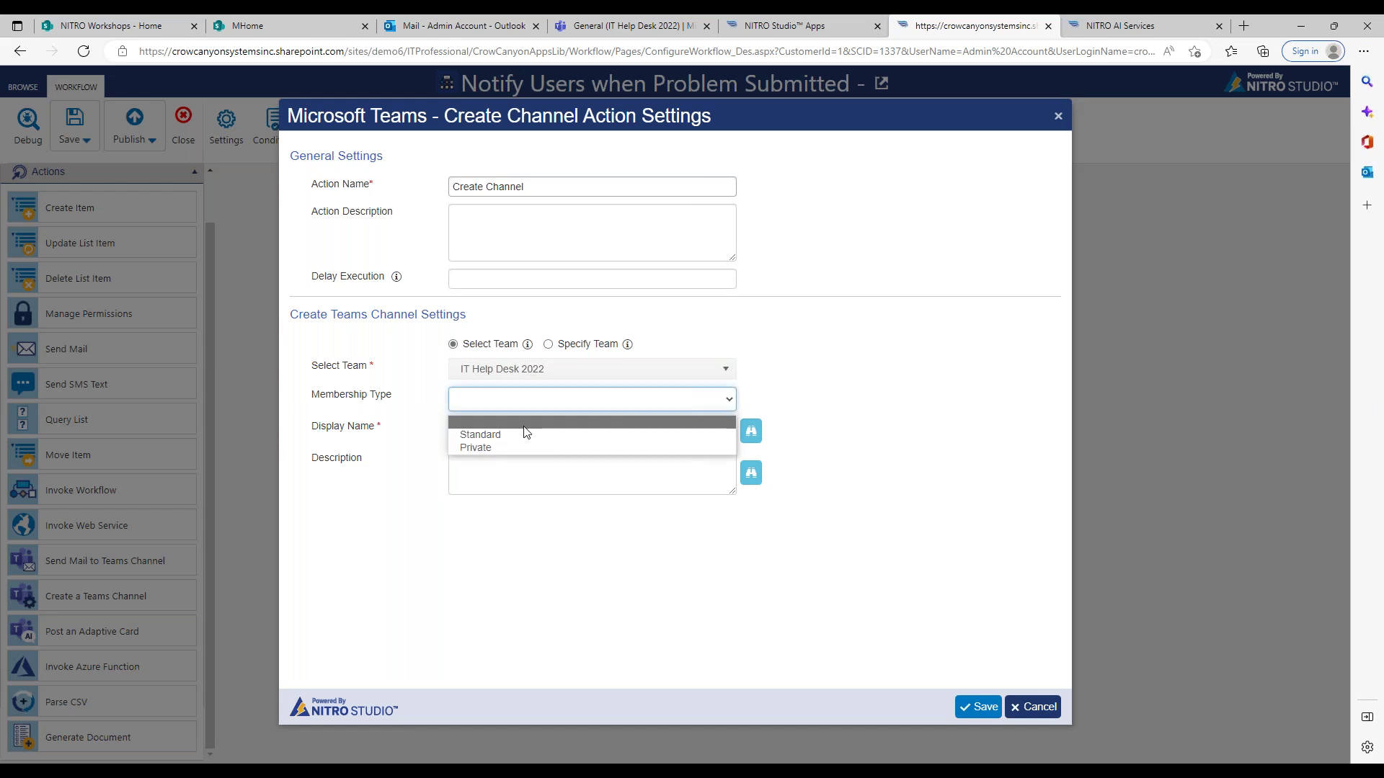
pyautogui.click(519, 432)
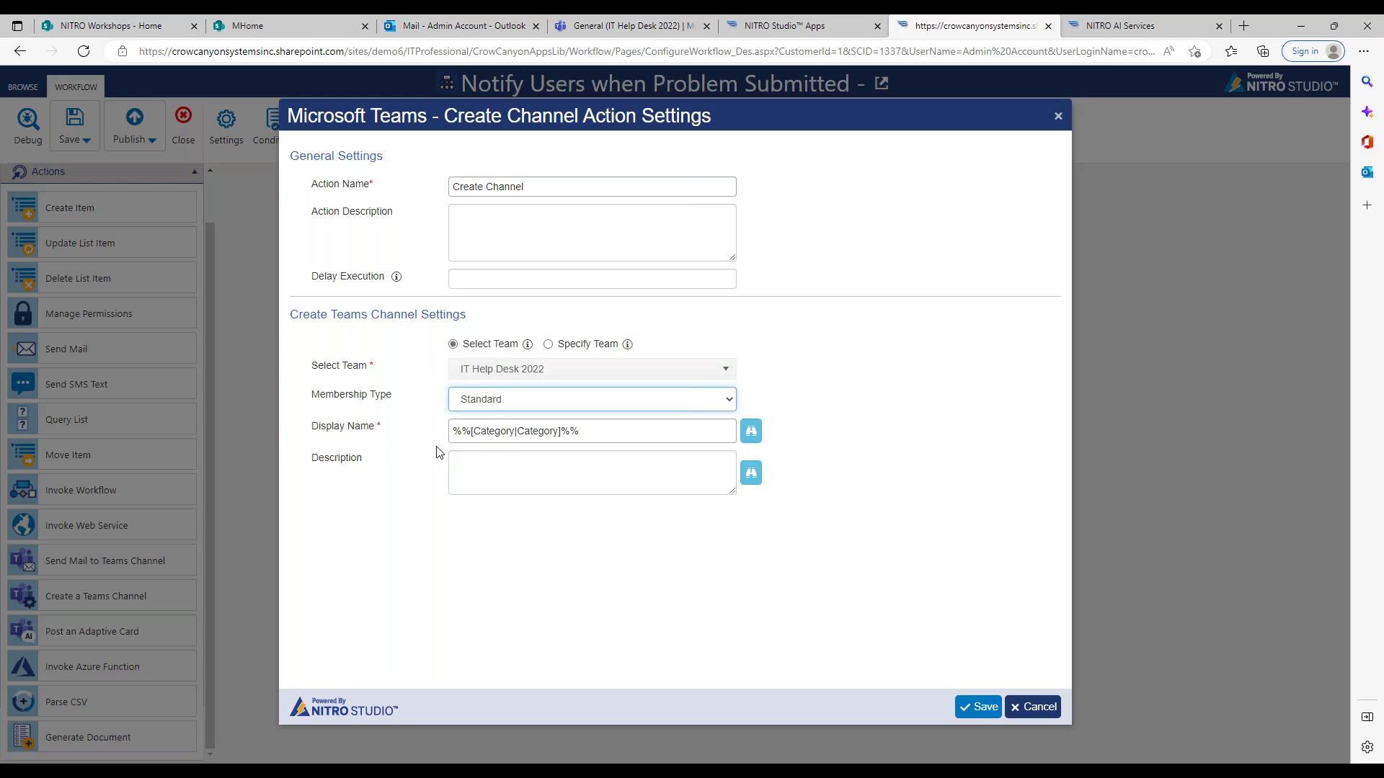
pyautogui.click(1032, 707)
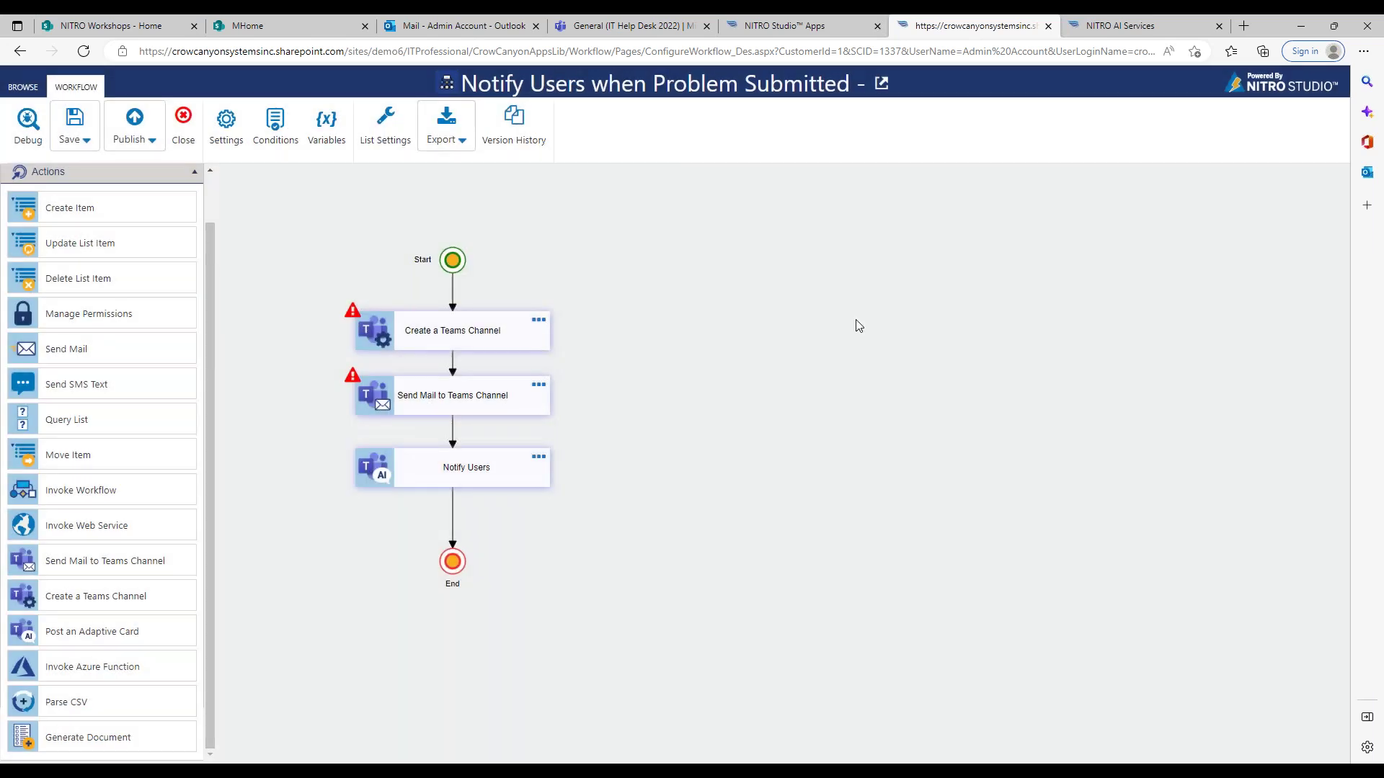
# Move the Start, Create a Teams Channel, Send Mail to Teams Channel and Notify Users nodes higher on the canvas.
pyautogui.moveTo(452, 260); pyautogui.dragTo(452, 229)
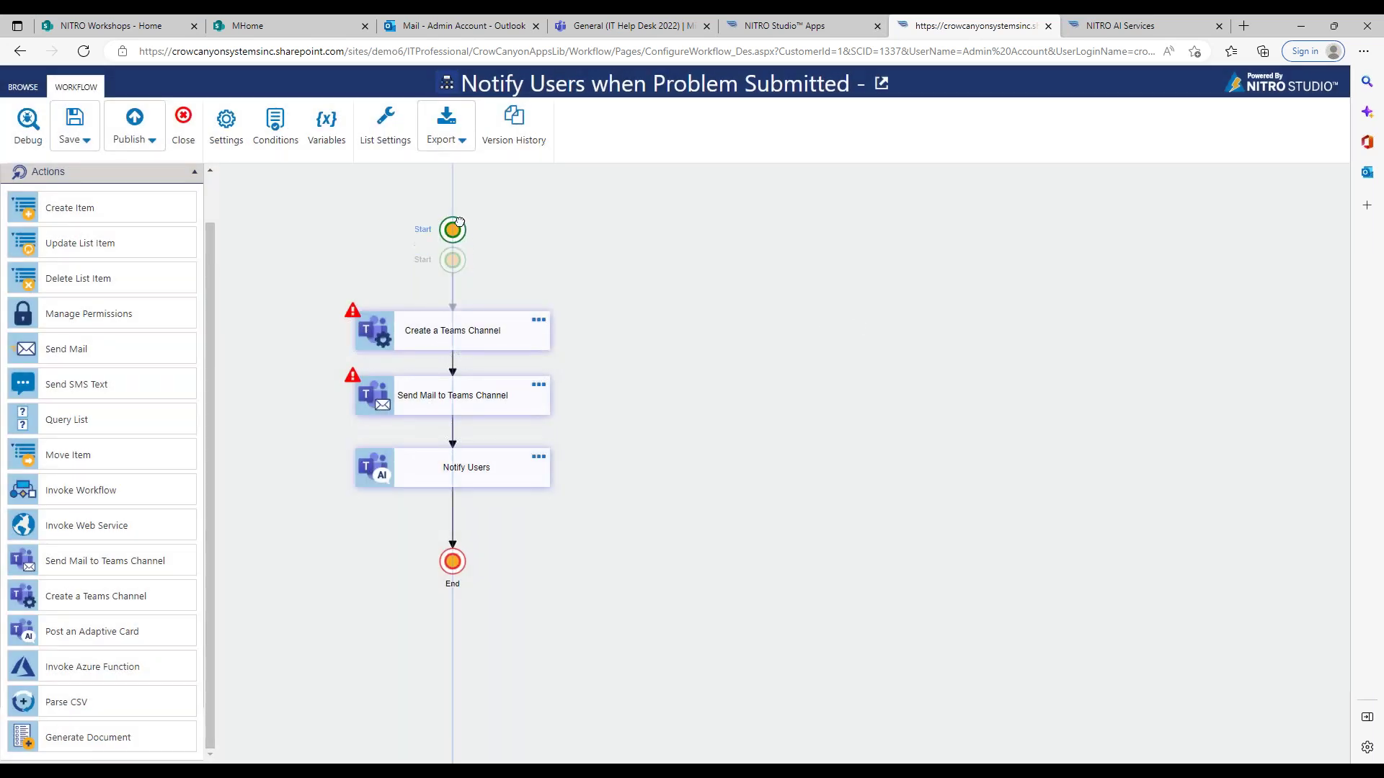
pyautogui.moveTo(455, 343); pyautogui.dragTo(452, 318)
pyautogui.moveTo(455, 384); pyautogui.dragTo(459, 354)
pyautogui.moveTo(457, 474); pyautogui.dragTo(457, 452)
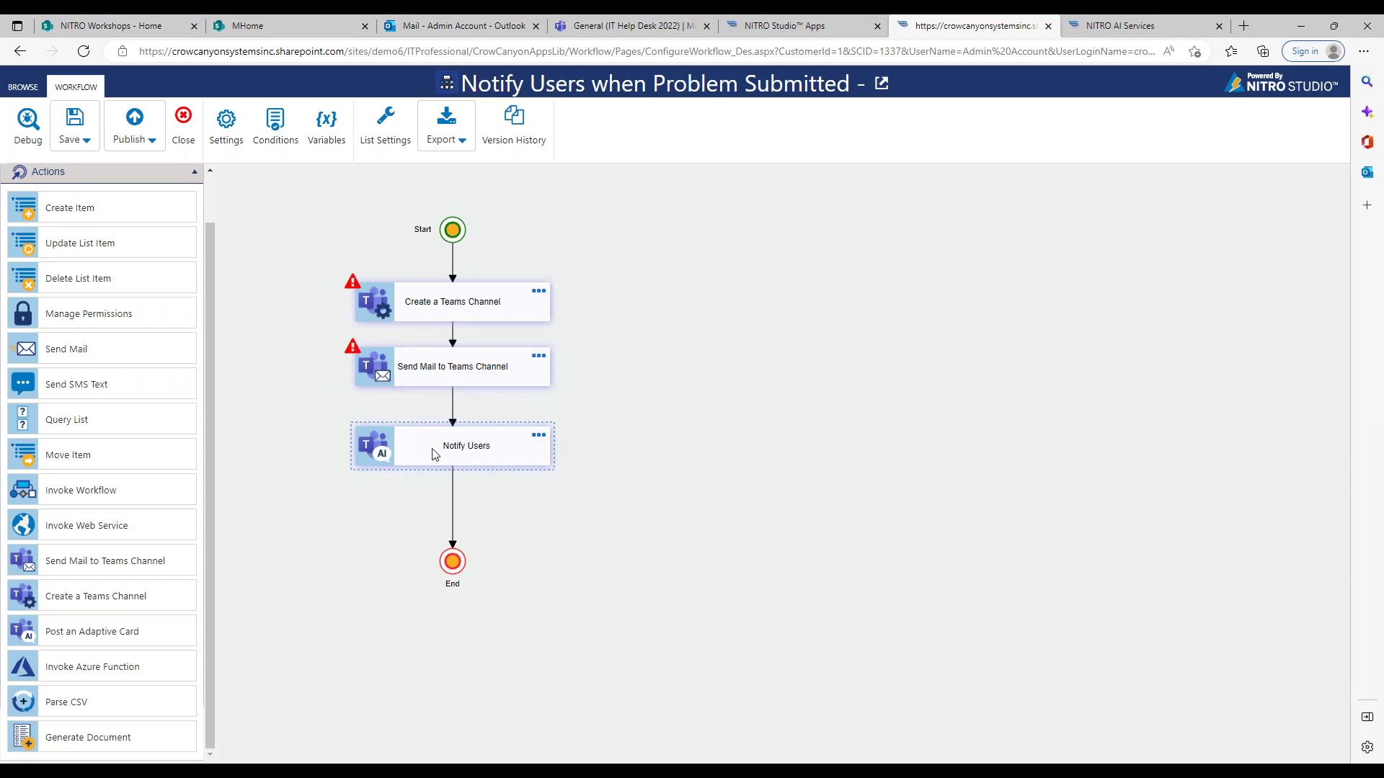
# Open the Notify Users action's settings and examine its bot, recipient and card layout.
pyautogui.click(538, 435)
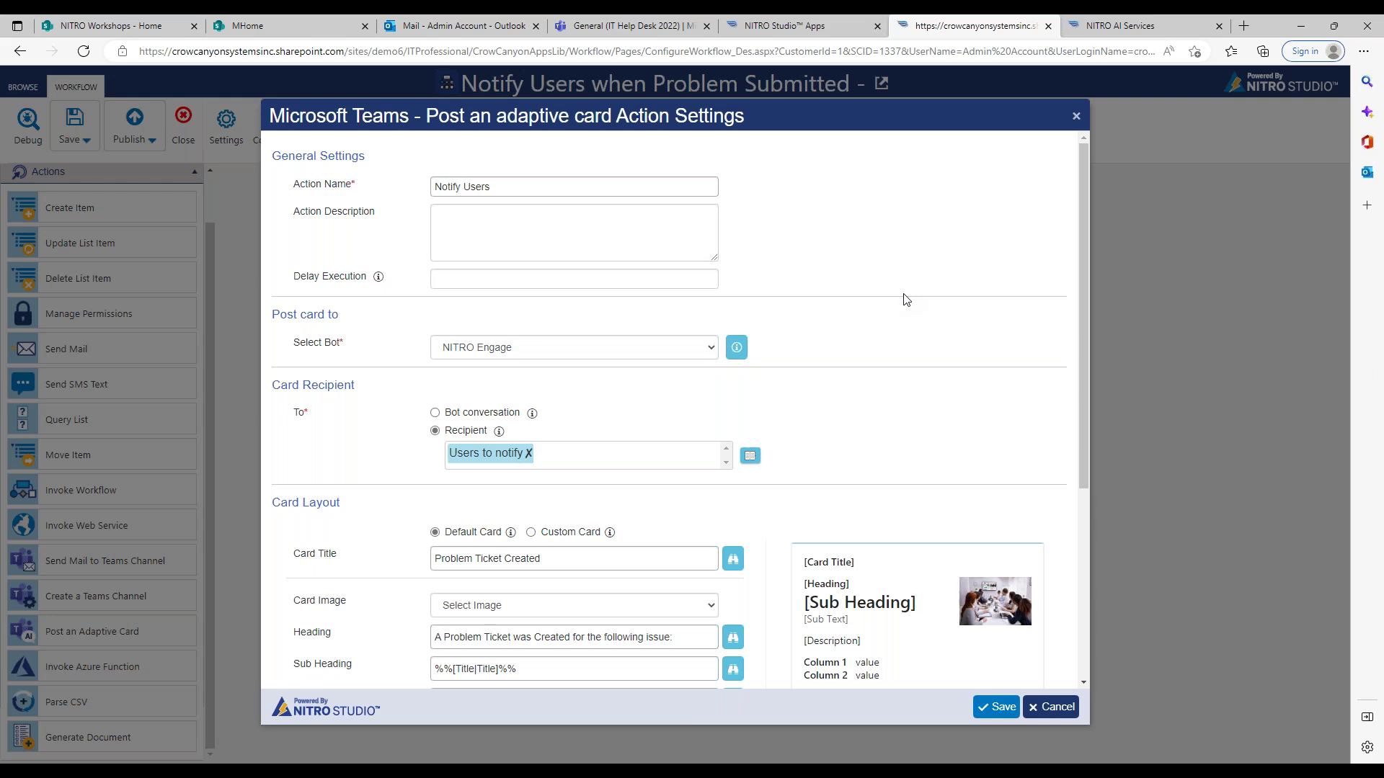
pyautogui.moveTo(1083, 238); pyautogui.dragTo(1076, 279)
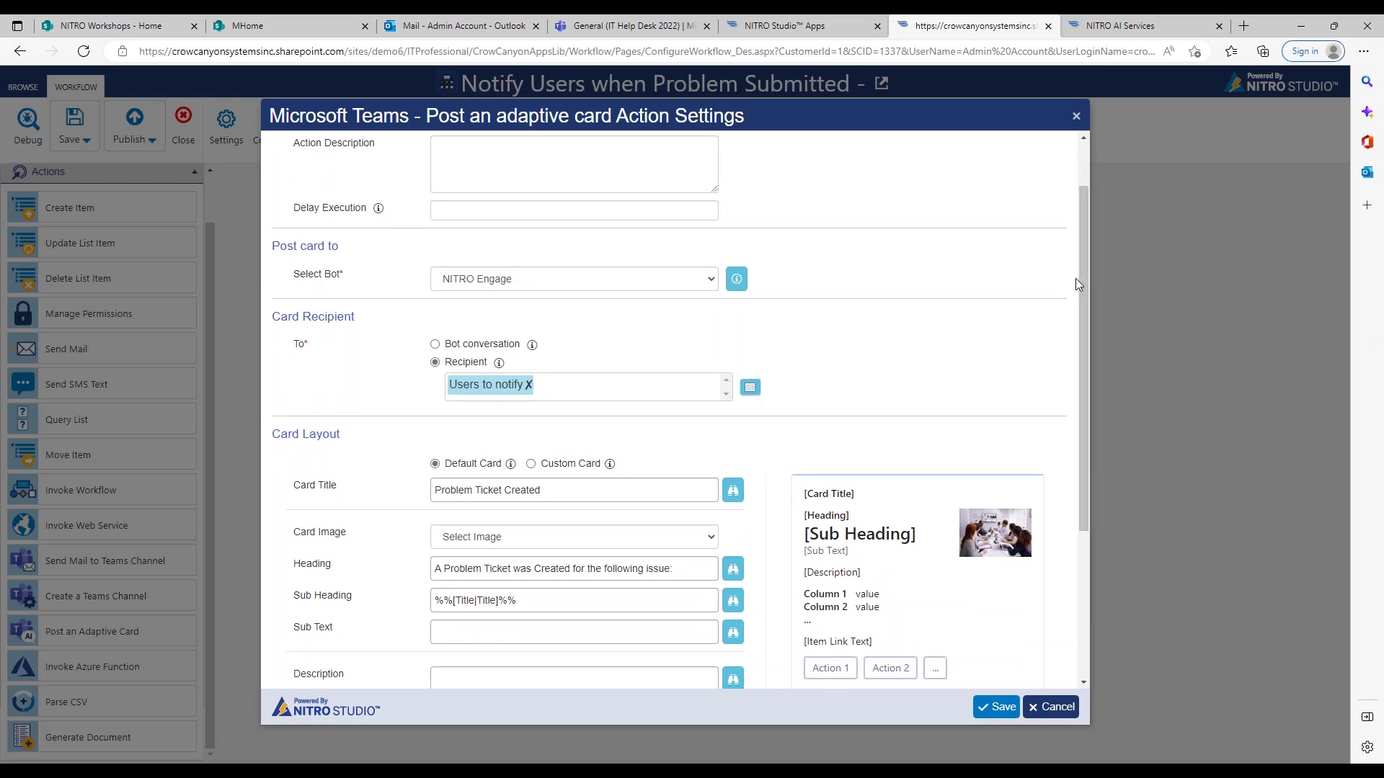
# Switch to Microsoft Teams, look through the General channel's posts, and open the NITRO Engage chat.
pyautogui.click(616, 27)
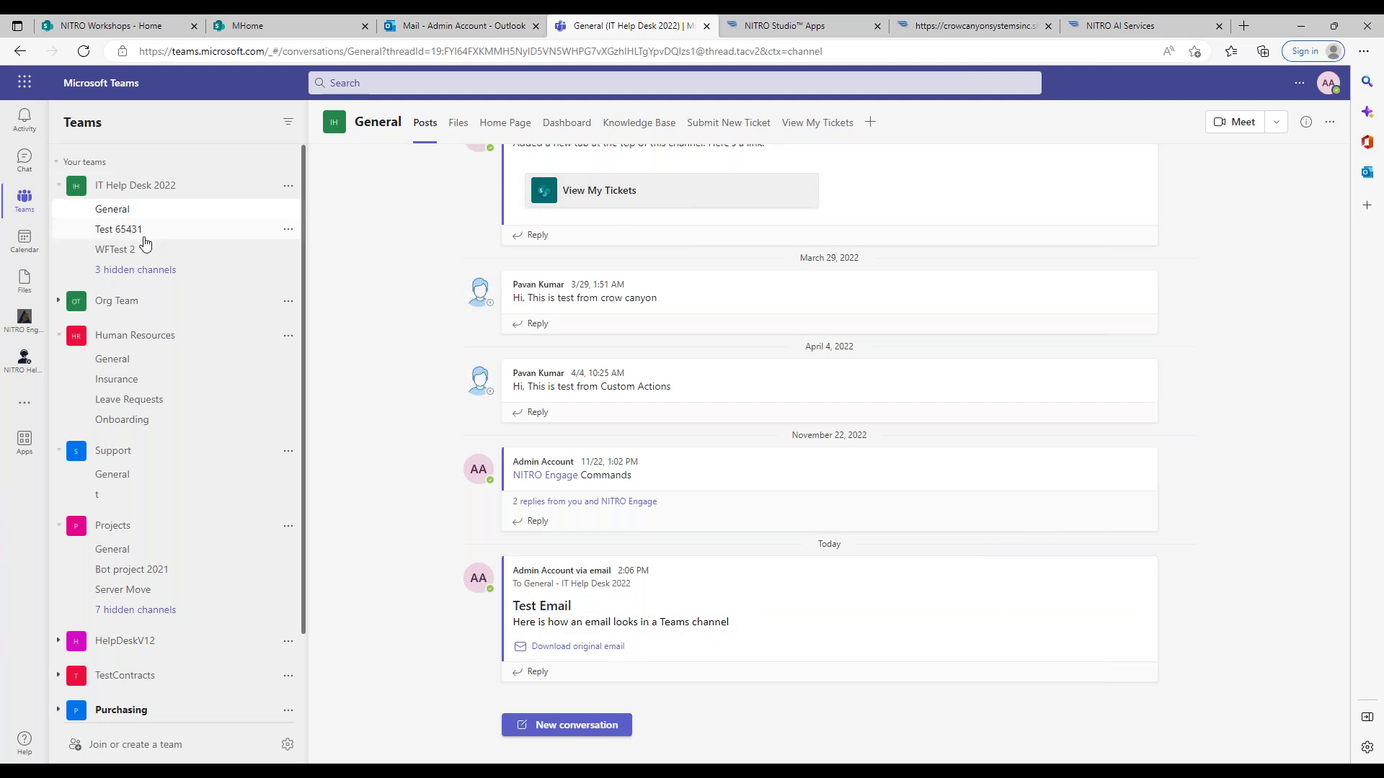
pyautogui.moveTo(1344, 505); pyautogui.dragTo(1274, 428)
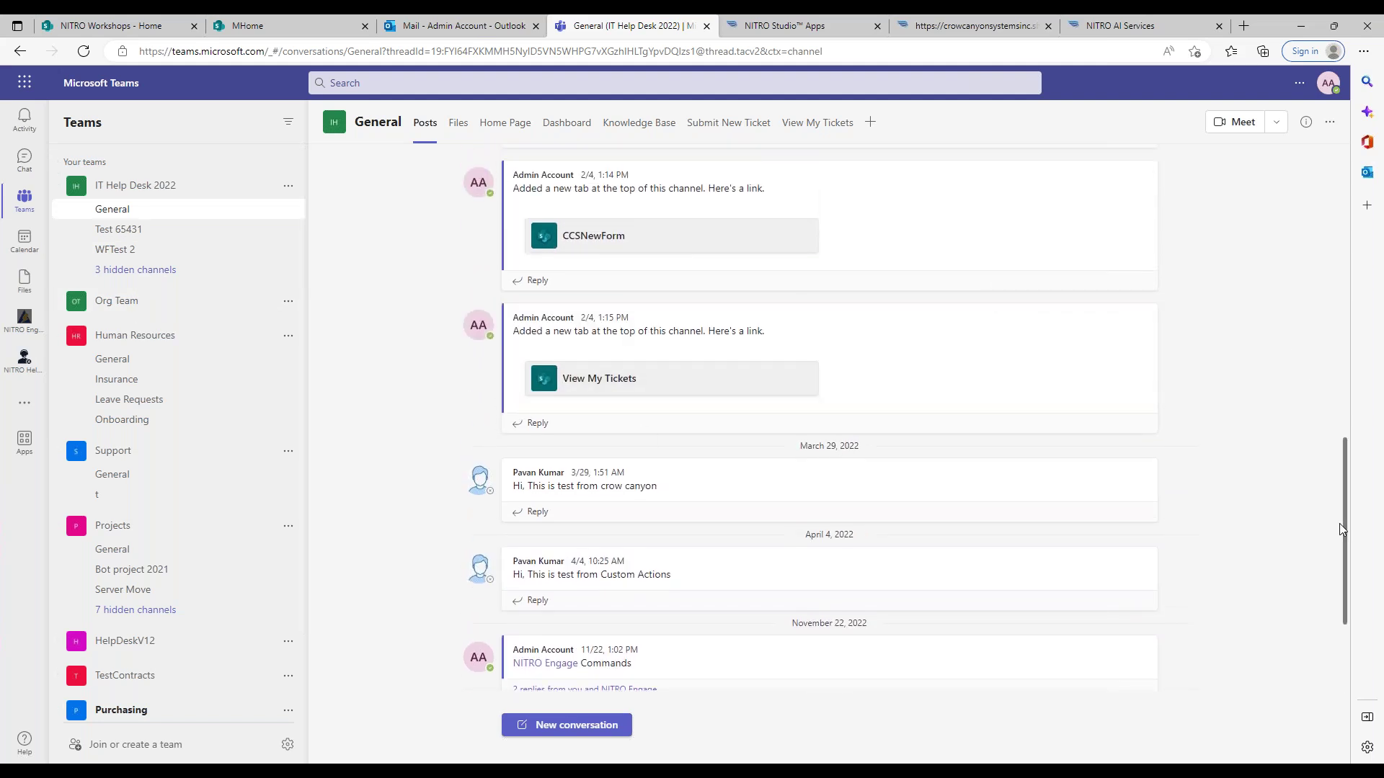
pyautogui.scroll(-3, 1340, 527)
pyautogui.click(25, 319)
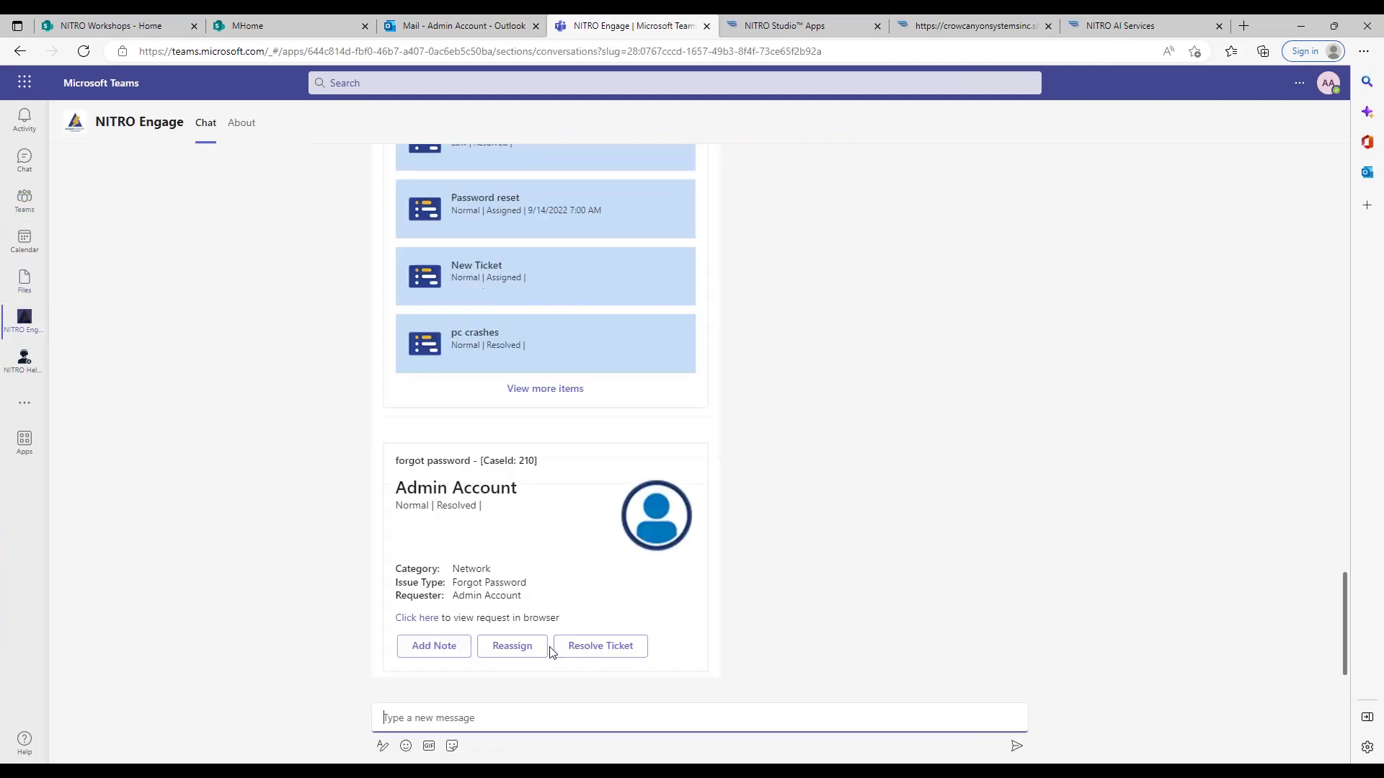
# Send the suggested Commands message to the NITRO Engage bot.
pyautogui.click(534, 717)
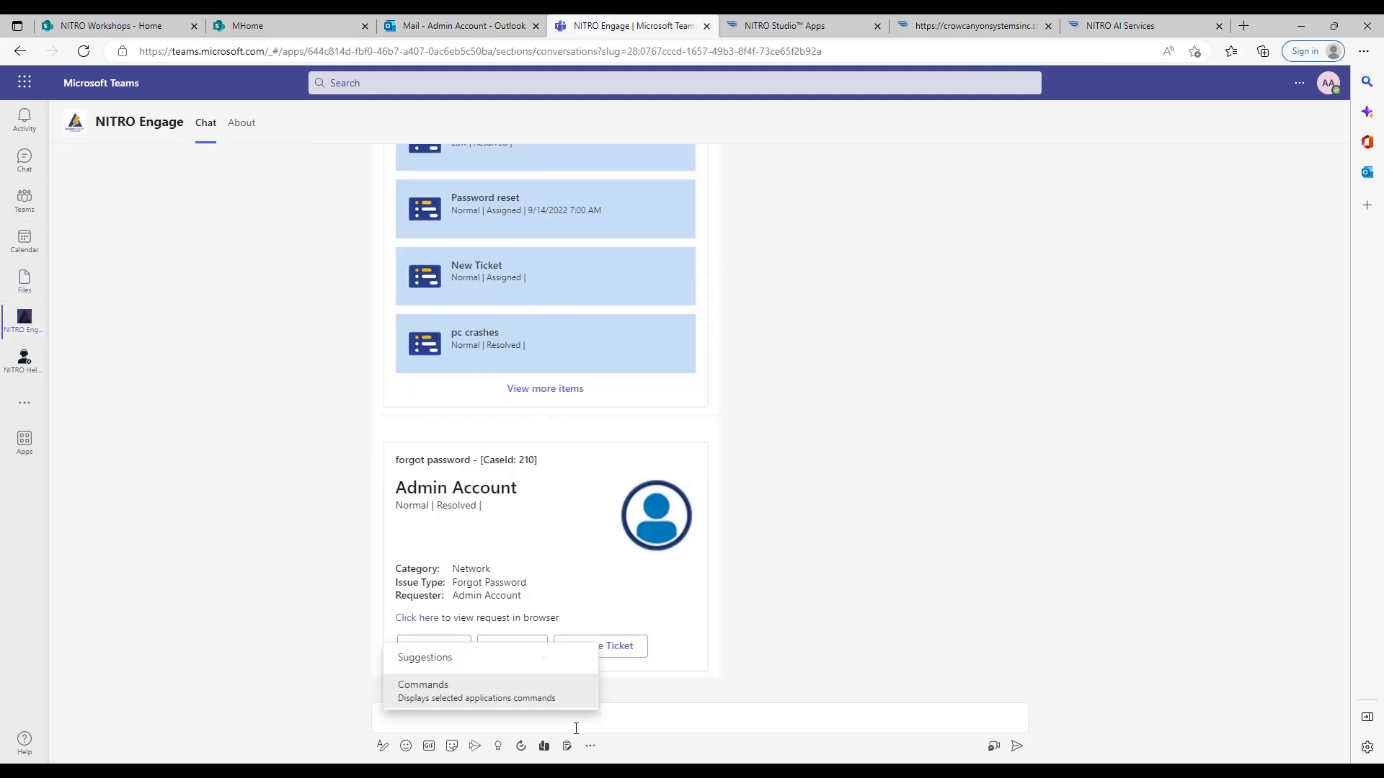
pyautogui.click(526, 701)
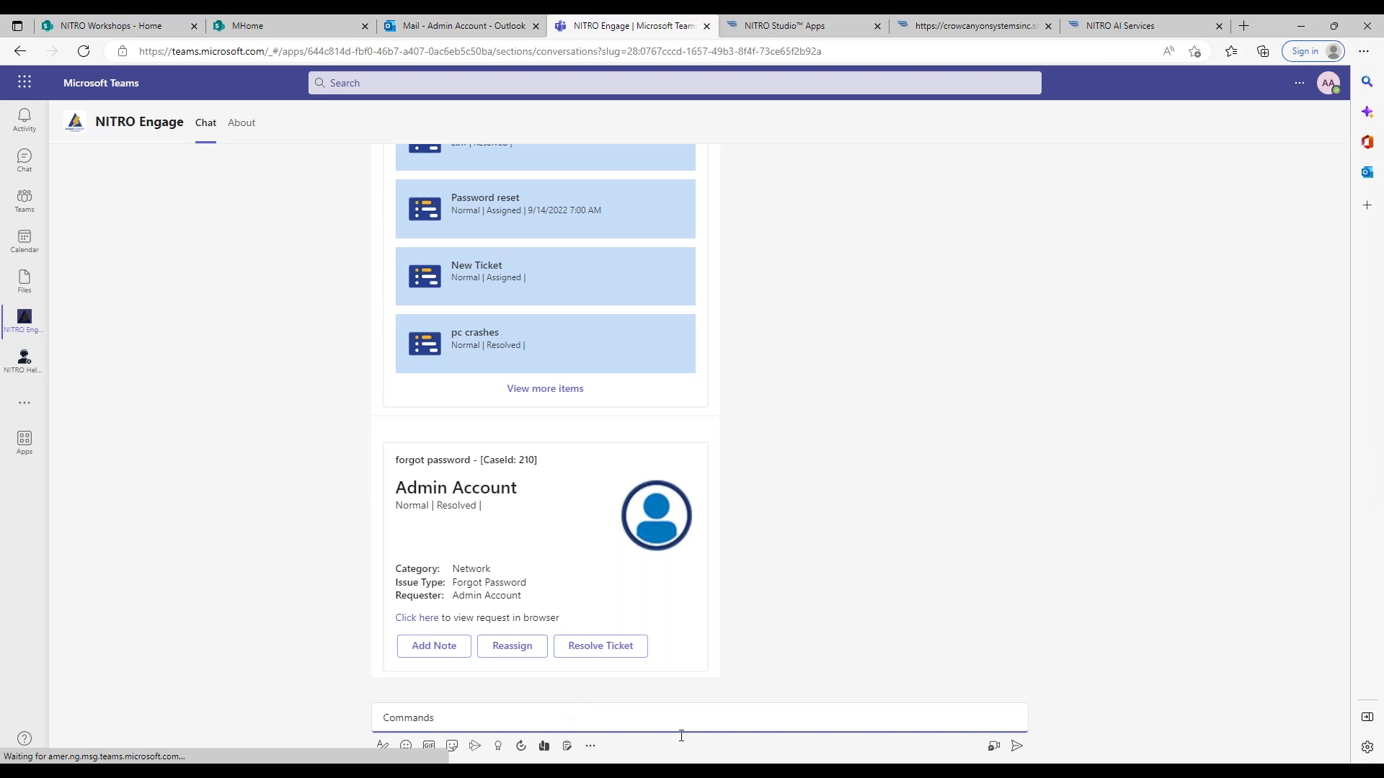
pyautogui.click(1017, 746)
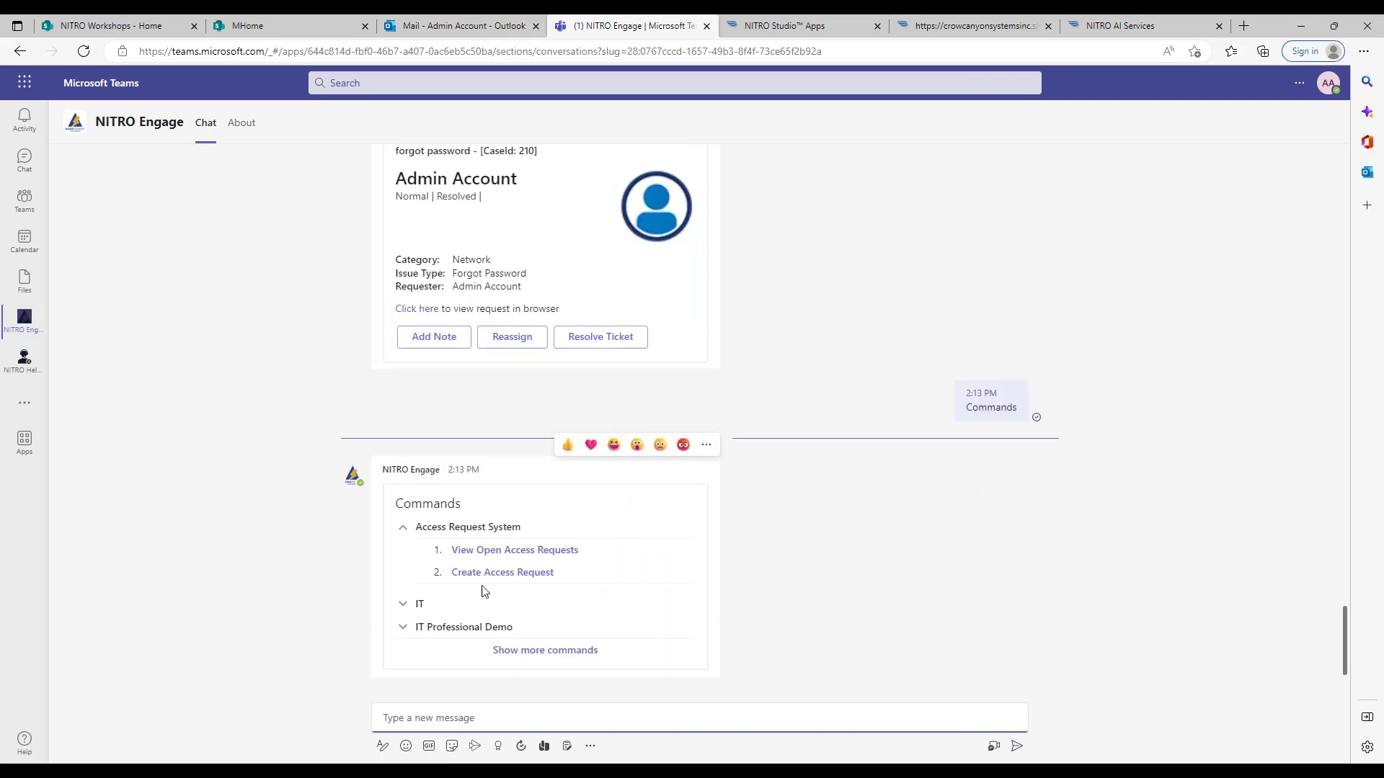
# Show more bot commands, and run Submit IT Help Desk Ticket from the IT Professional Demo group.
pyautogui.click(516, 652)
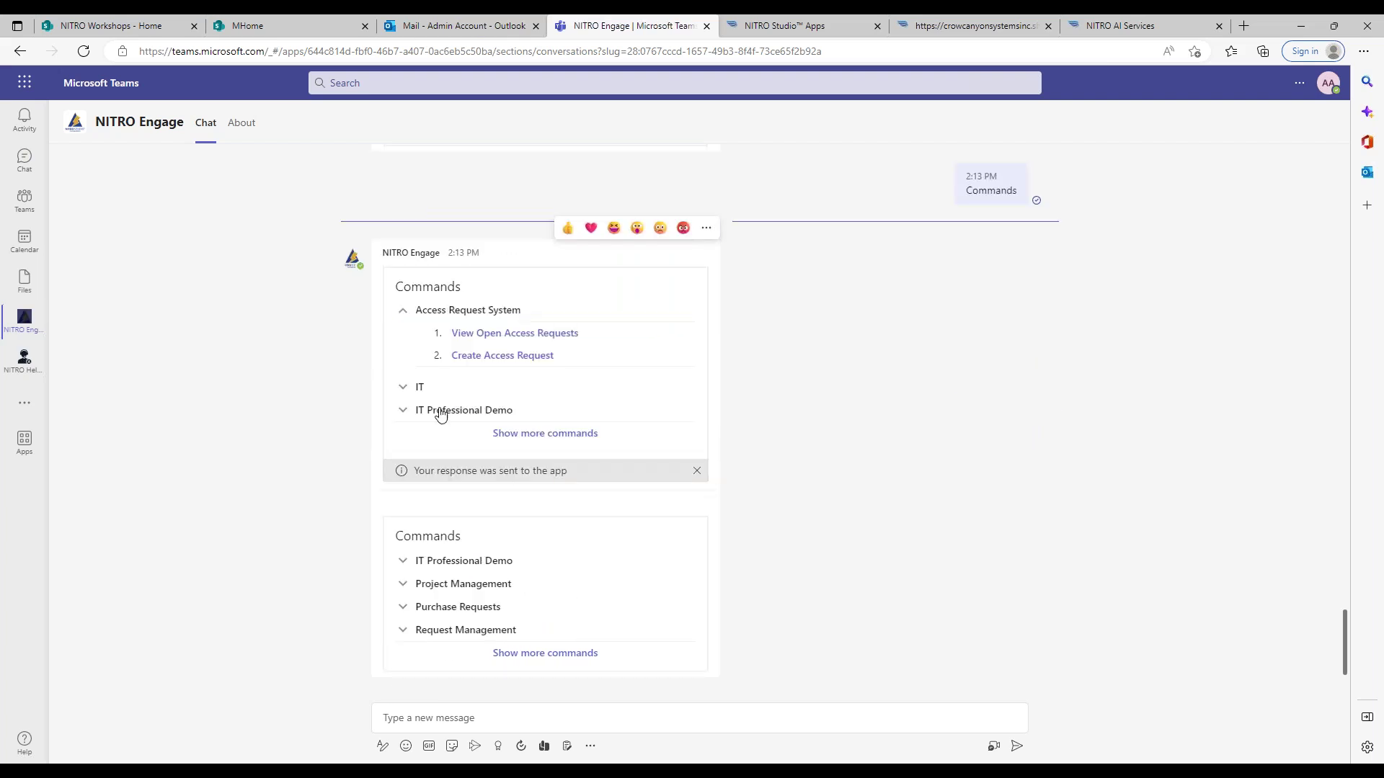
pyautogui.click(403, 410)
pyautogui.click(496, 295)
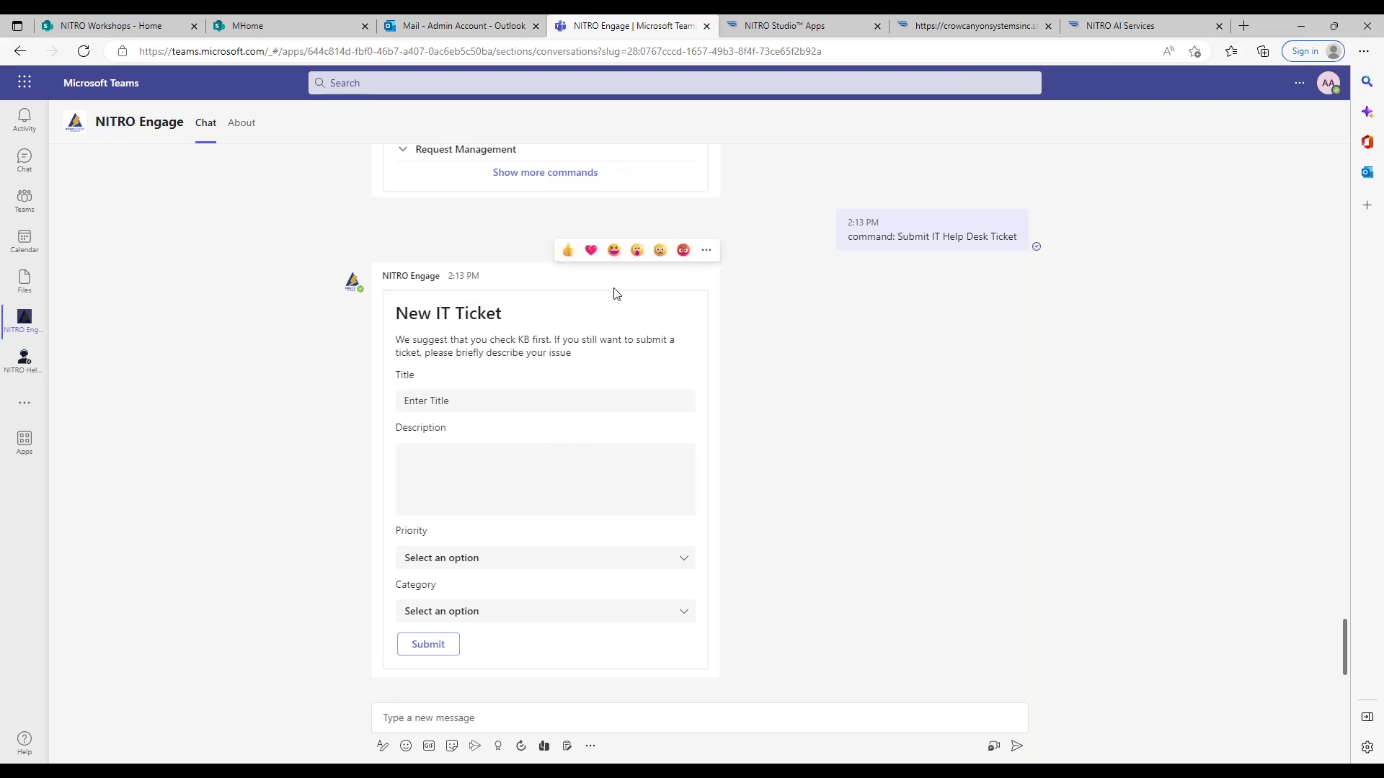
# Switch back to the NITRO workflow designer and examine the Notify Users adaptive card's settings.
pyautogui.click(965, 25)
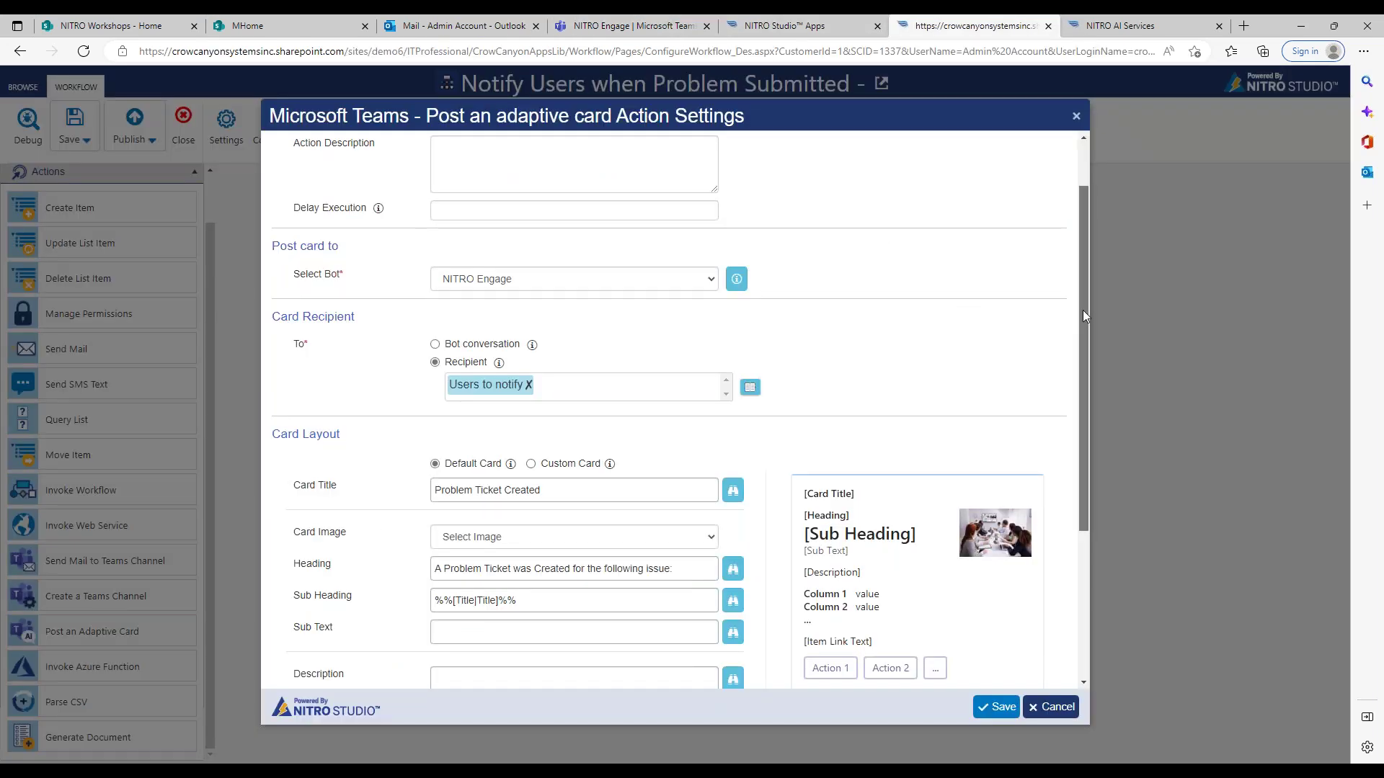
pyautogui.moveTo(1083, 310); pyautogui.dragTo(1074, 241)
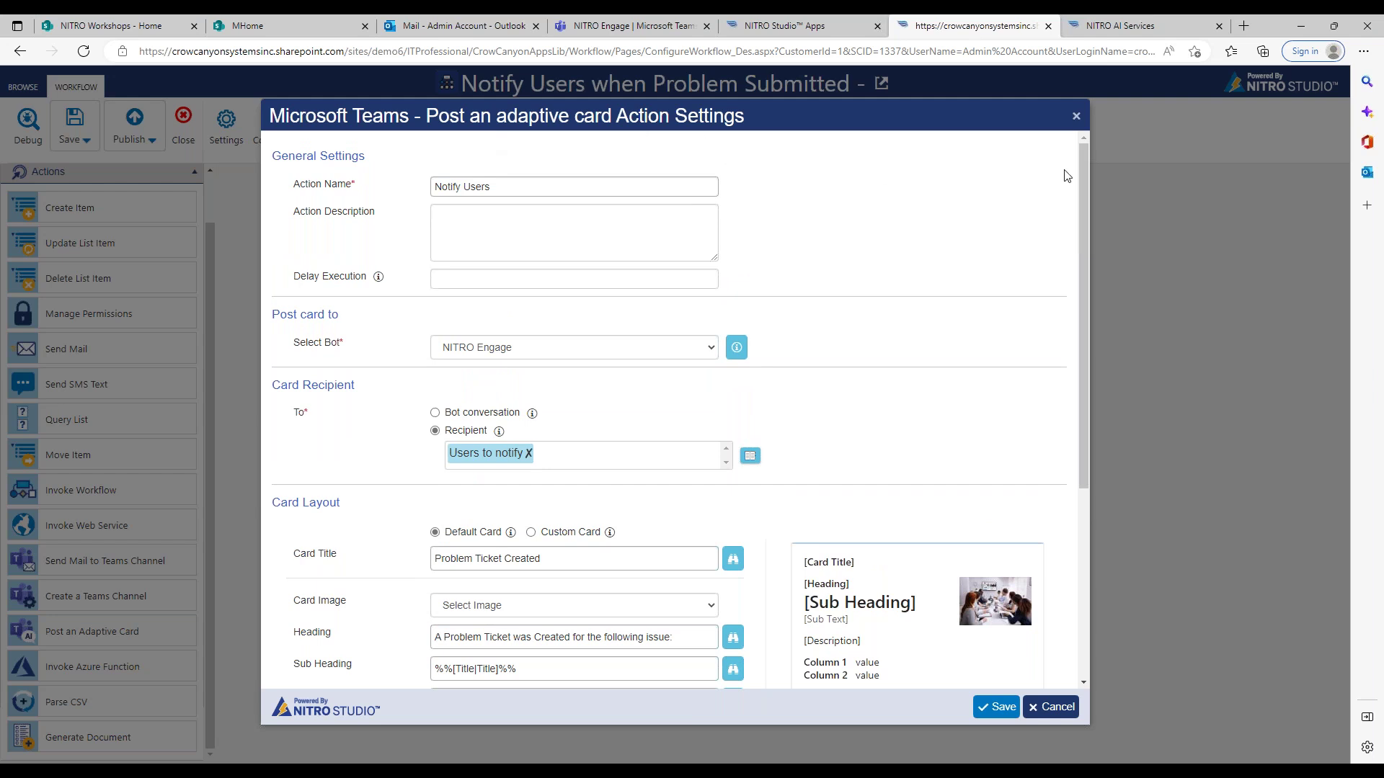
pyautogui.moveTo(1080, 171); pyautogui.dragTo(1081, 178)
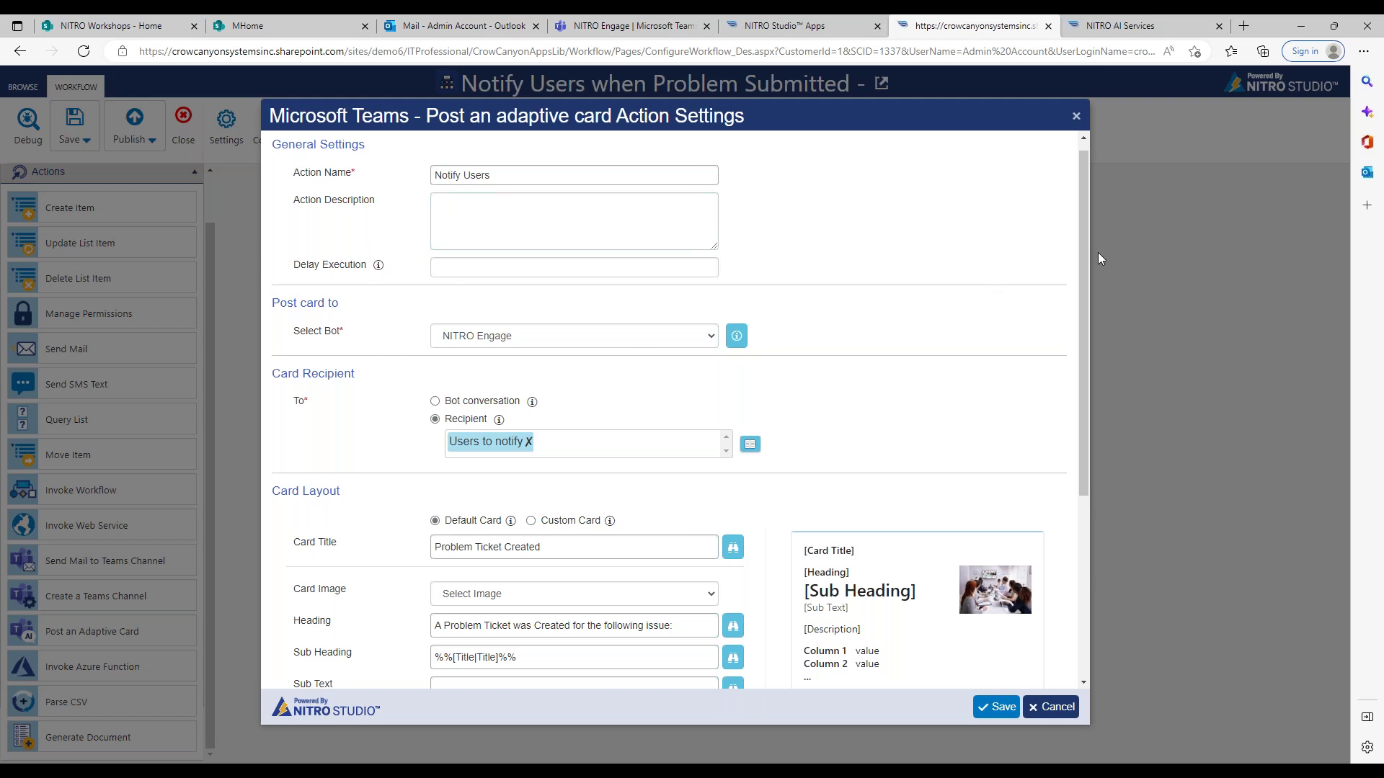
pyautogui.moveTo(1086, 222); pyautogui.dragTo(1080, 278)
# Check the bots available for posting the card, keep NITRO Engage selected, and request the bot's information.
pyautogui.click(552, 249)
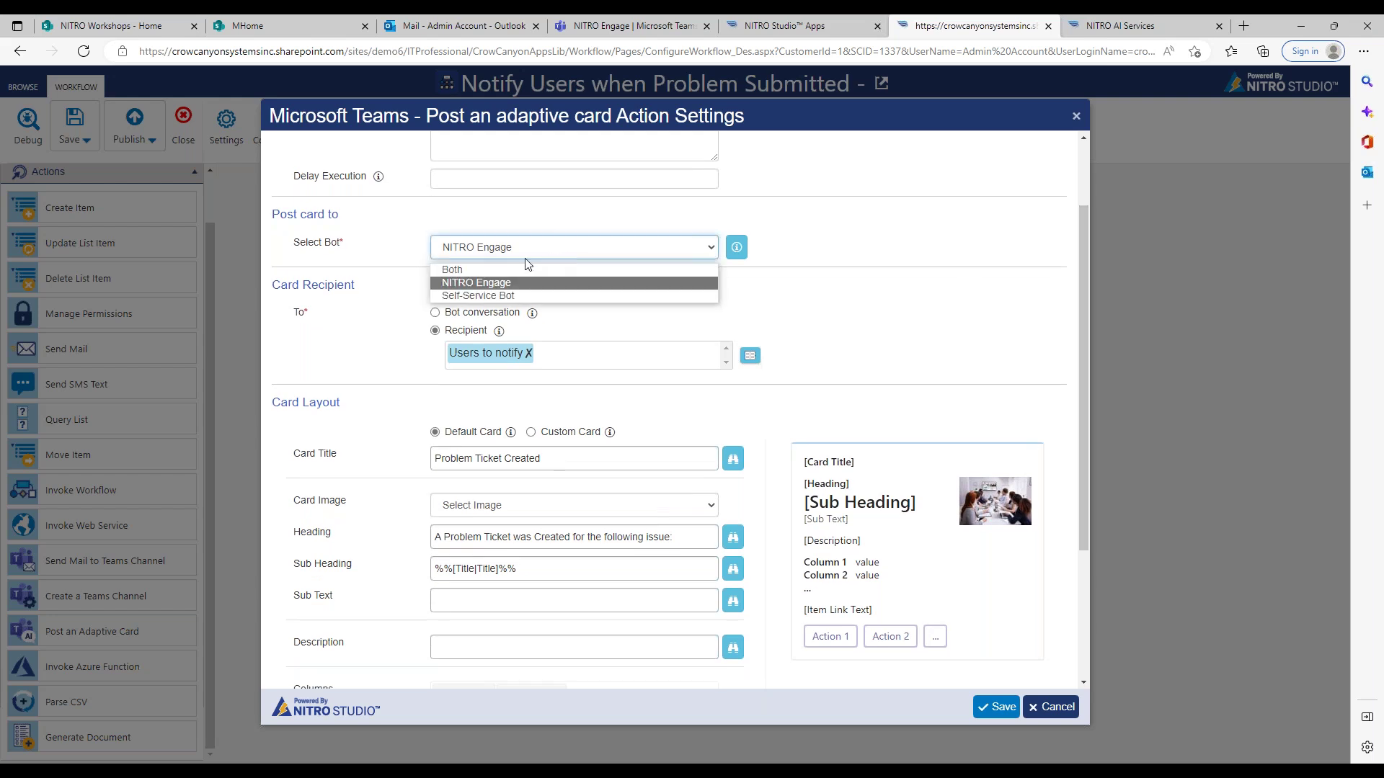
pyautogui.click(465, 286)
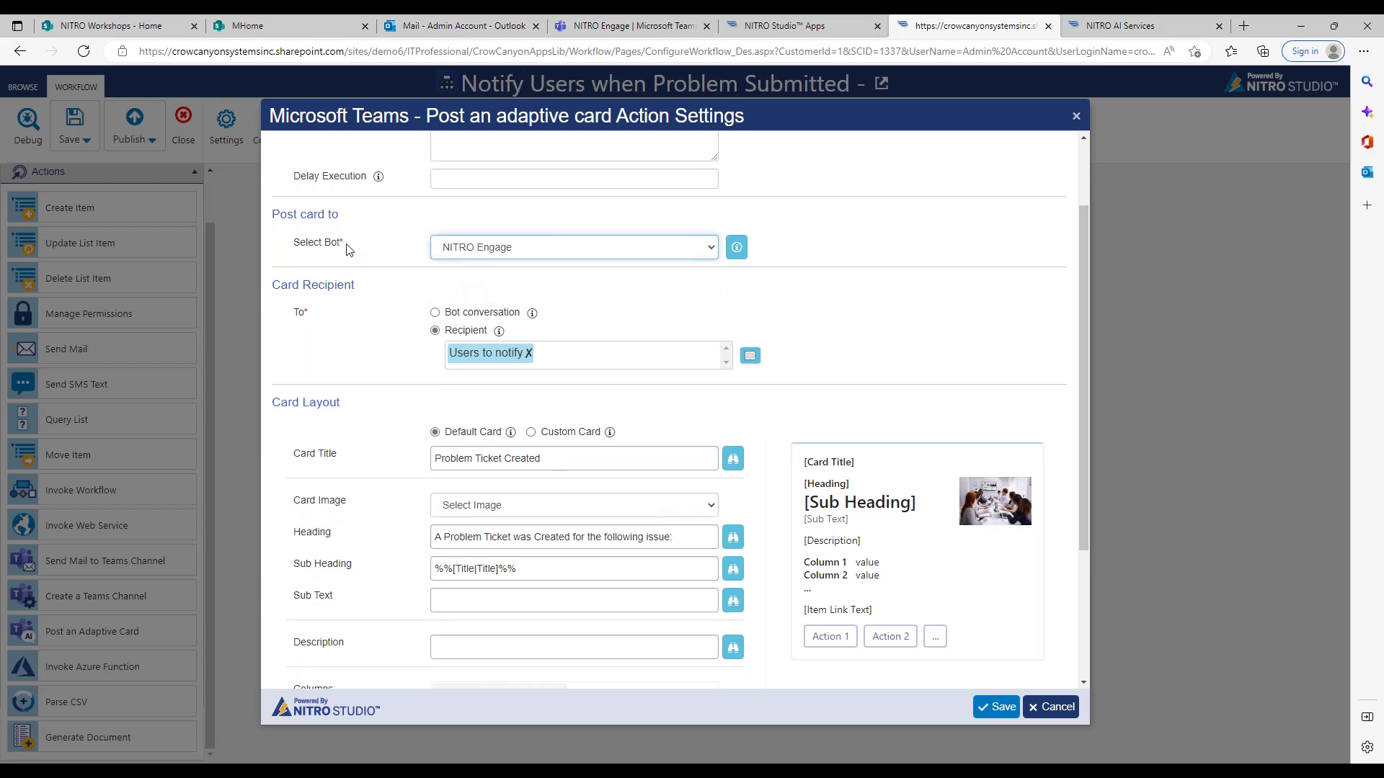
pyautogui.click(462, 249)
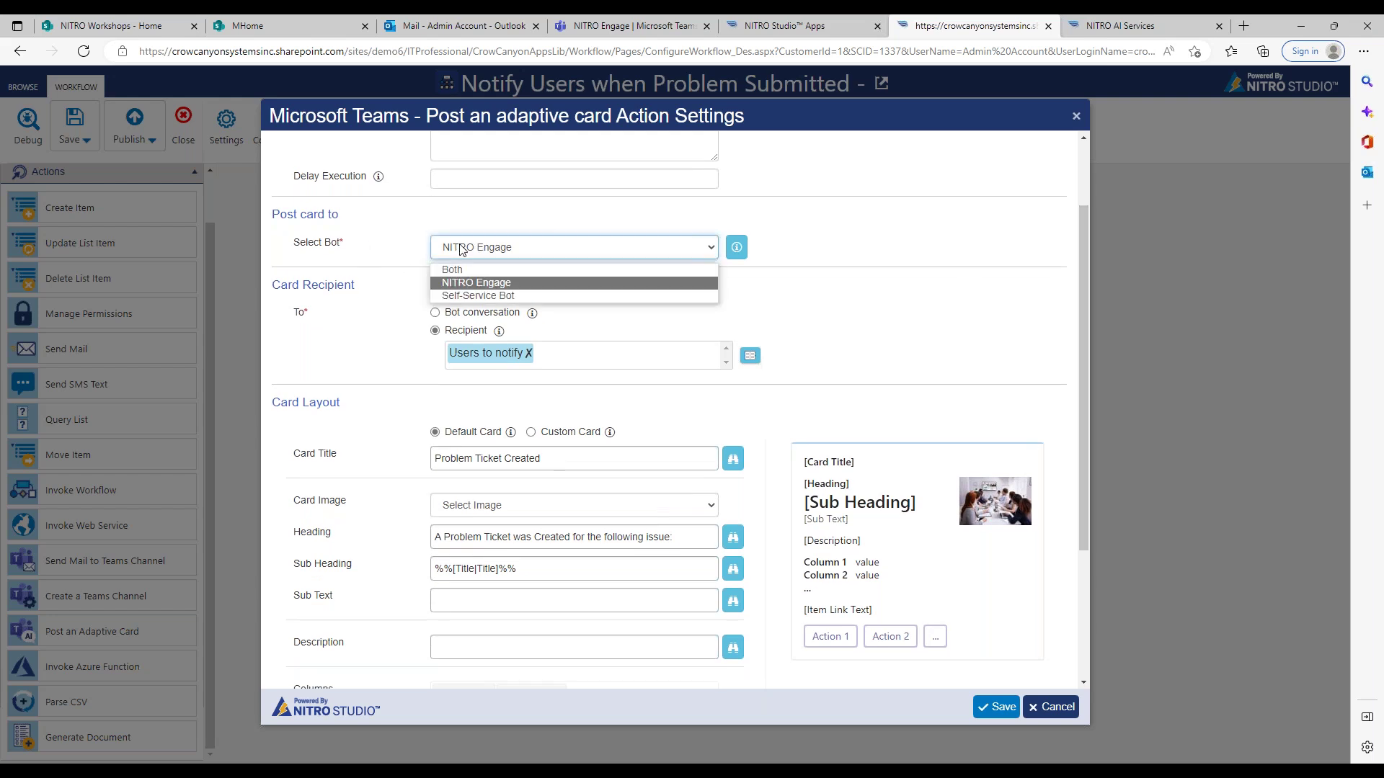
pyautogui.click(481, 286)
pyautogui.click(393, 260)
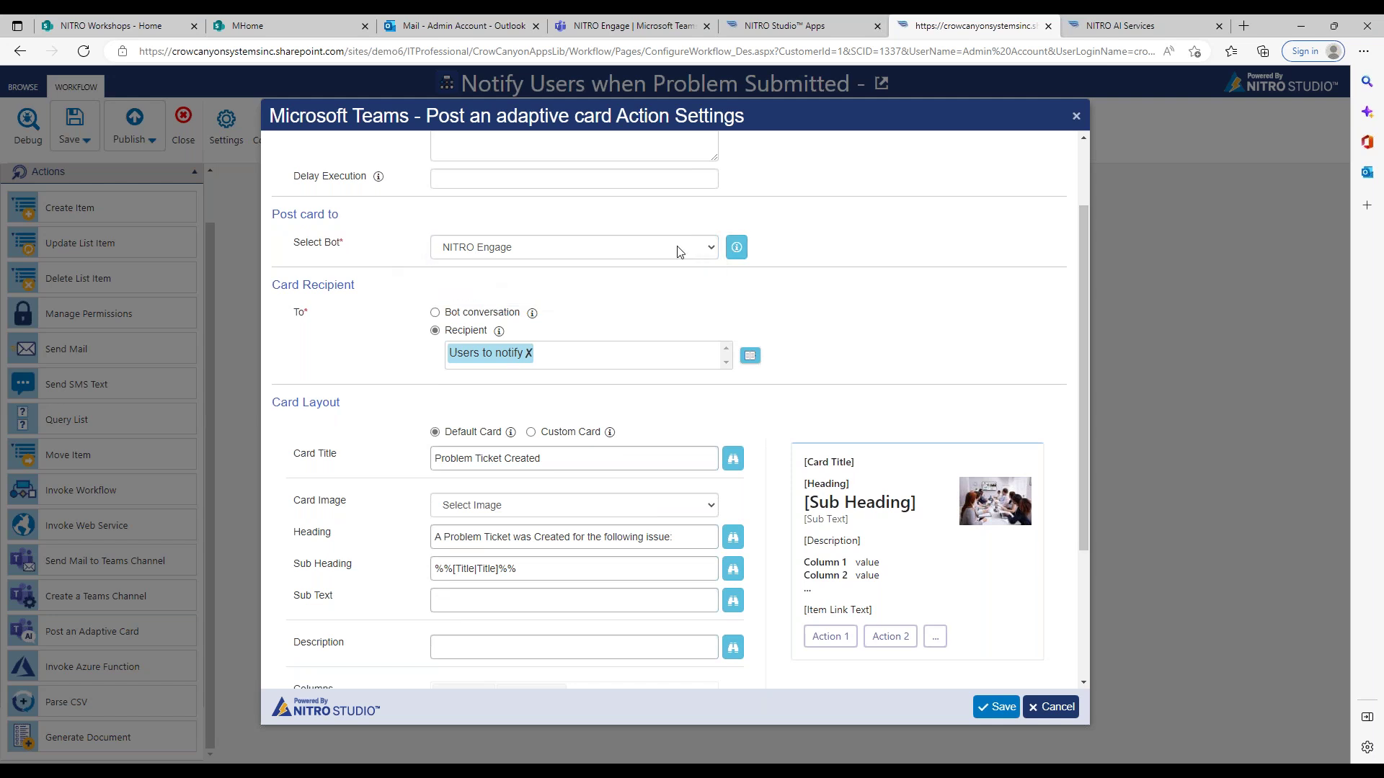
pyautogui.click(735, 249)
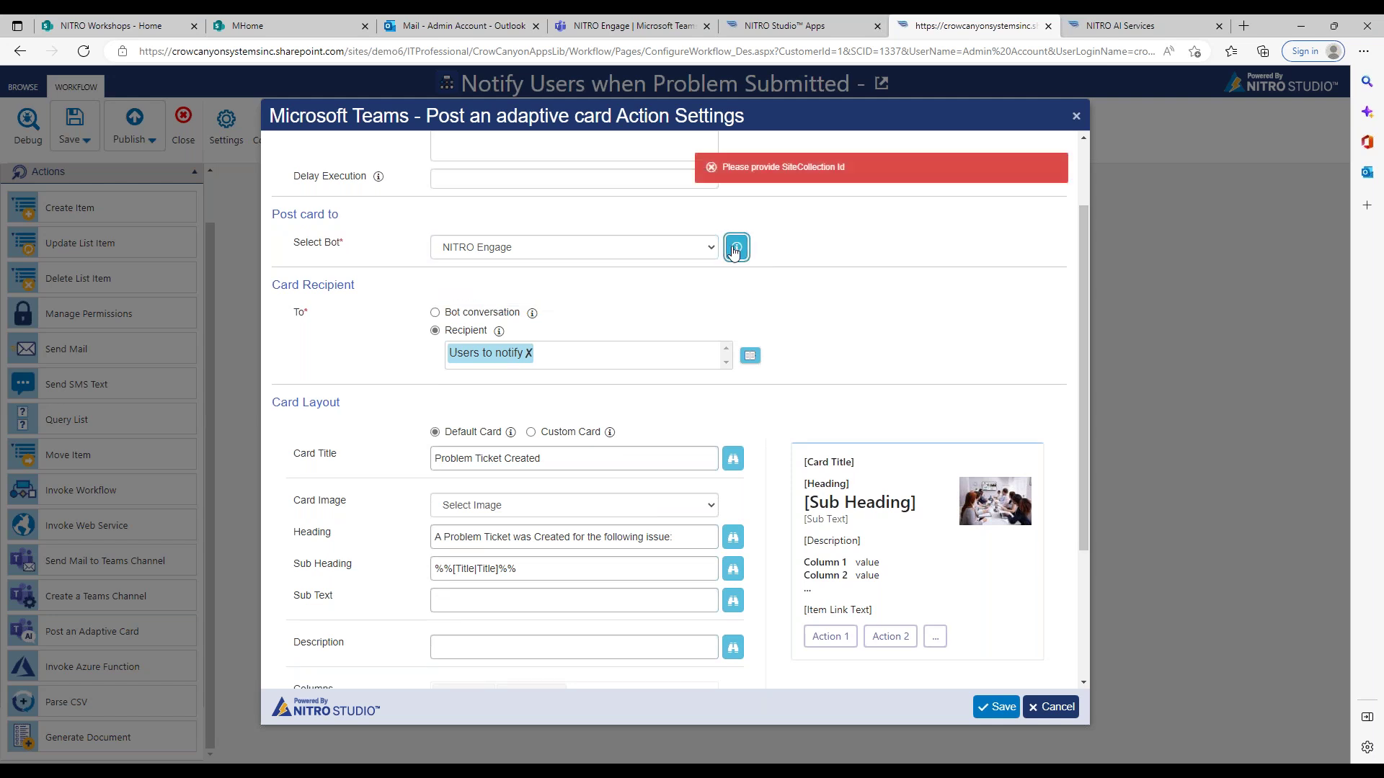
# Review the bot options again and leave NITRO Engage as the bot that posts the card.
pyautogui.click(660, 252)
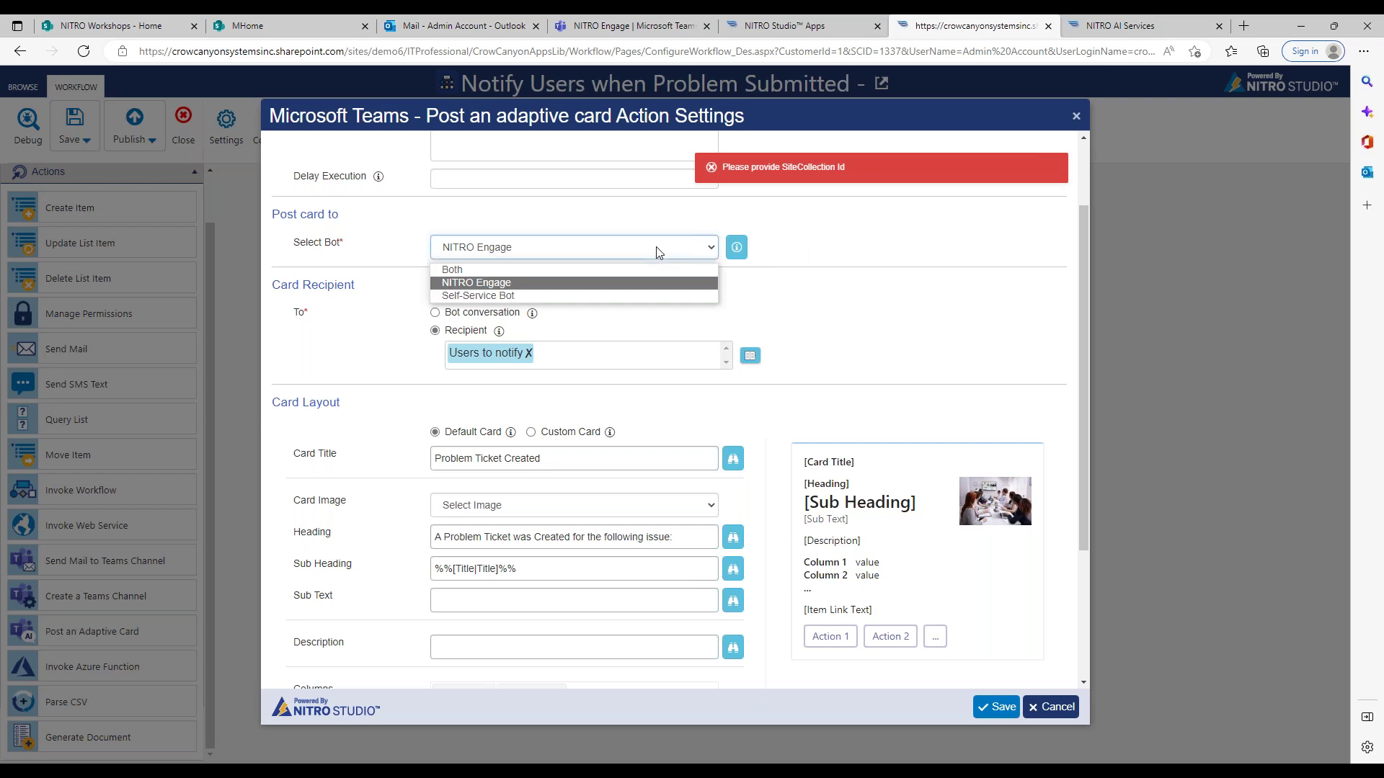
pyautogui.click(537, 289)
pyautogui.click(897, 277)
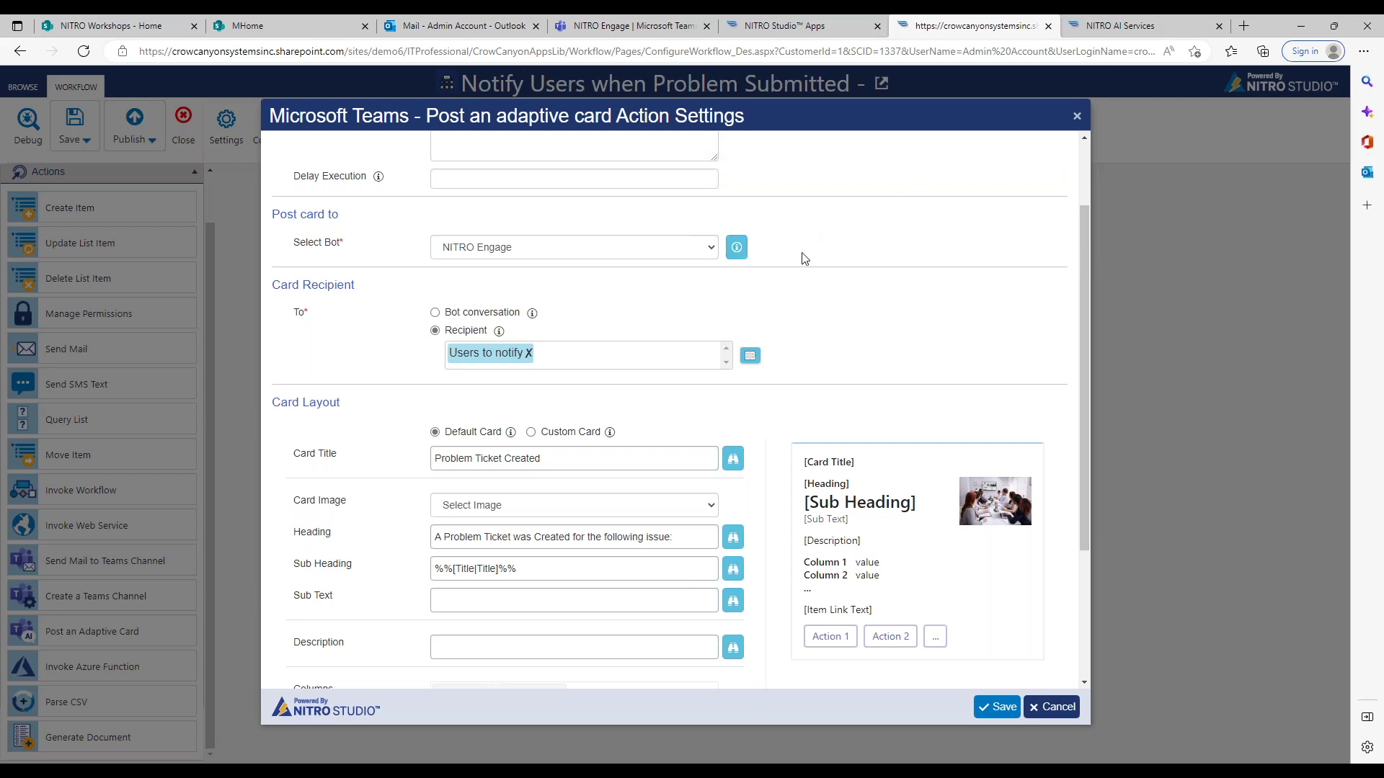
# View the Select Users options for the card recipient, and cancel the selection.
pyautogui.moveTo(1083, 238); pyautogui.dragTo(1083, 259)
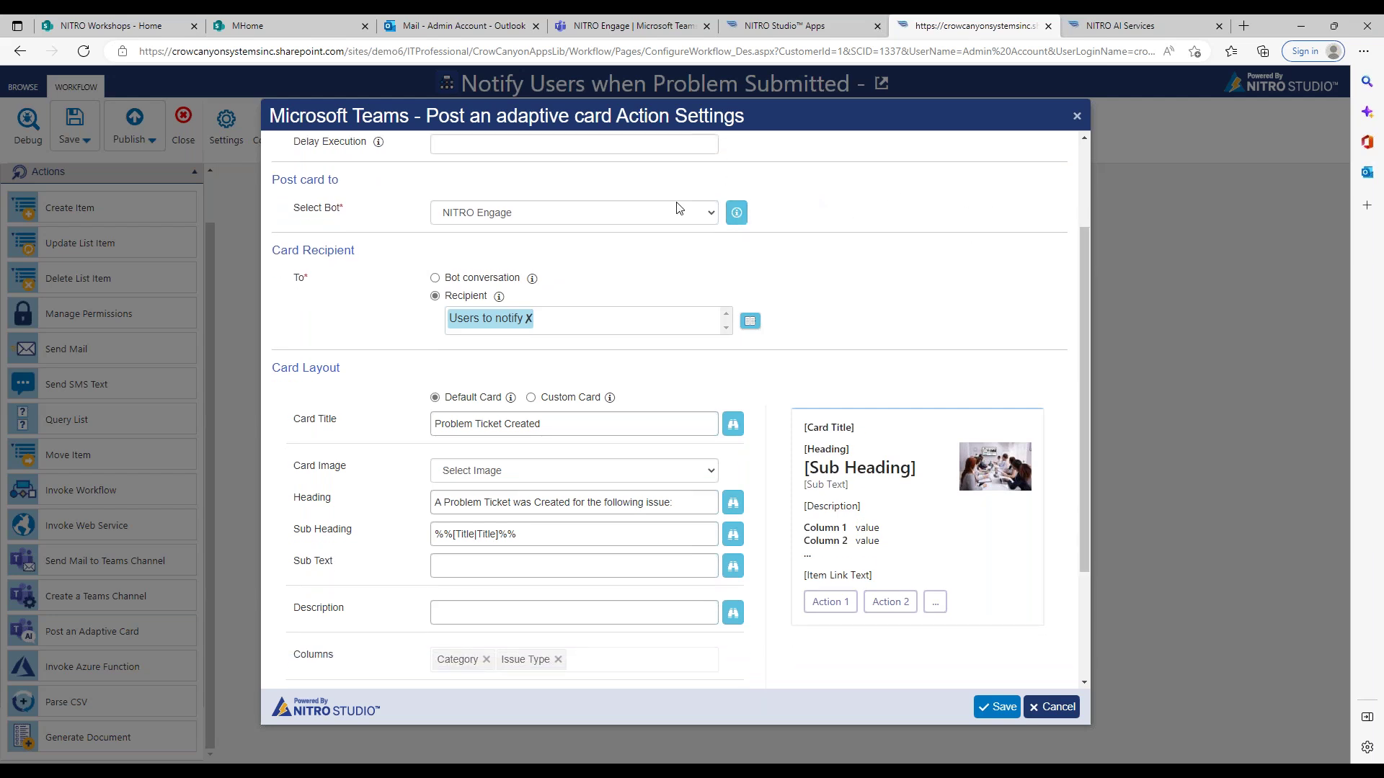
pyautogui.moveTo(1083, 290)
pyautogui.mouseDown()
pyautogui.moveTo(1081, 332)
pyautogui.moveTo(1082, 298)
pyautogui.mouseUp()
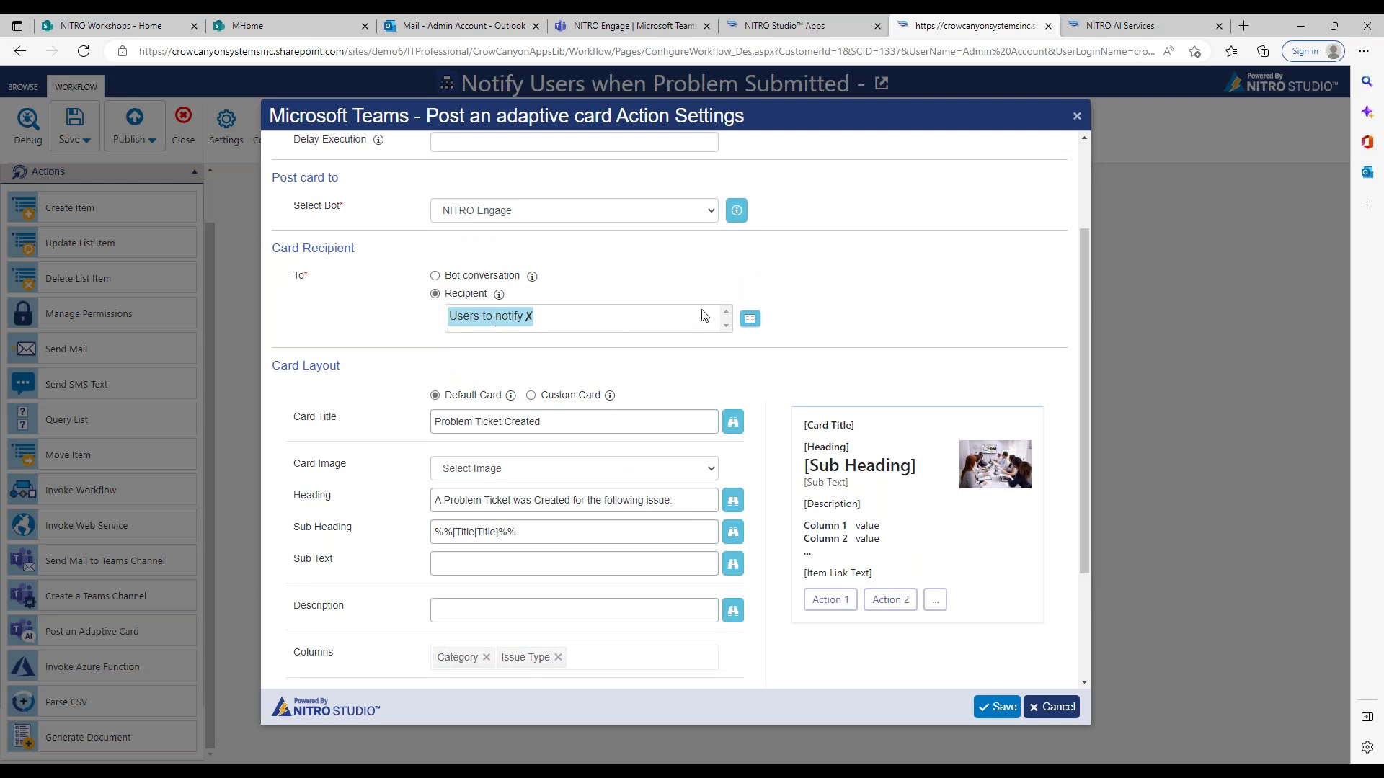
pyautogui.click(749, 319)
pyautogui.click(515, 381)
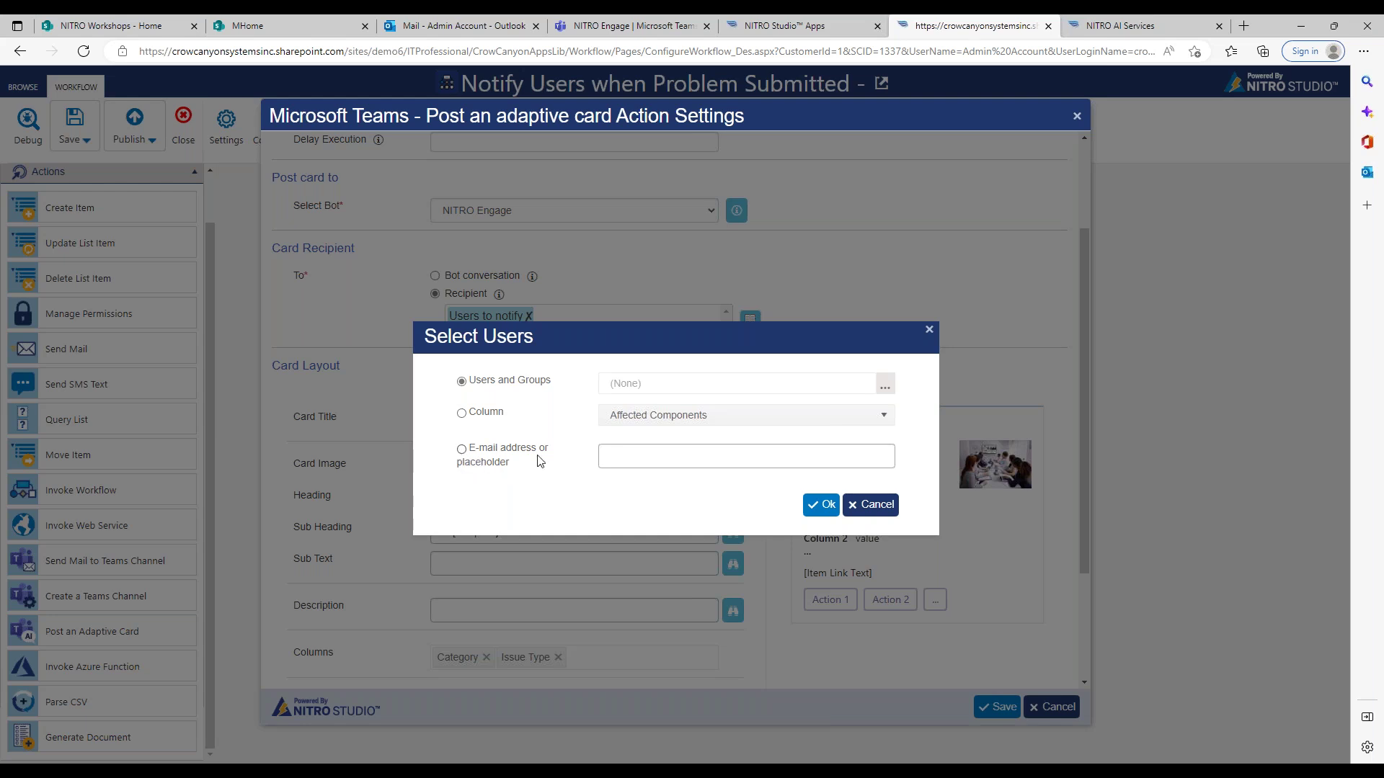
pyautogui.click(885, 511)
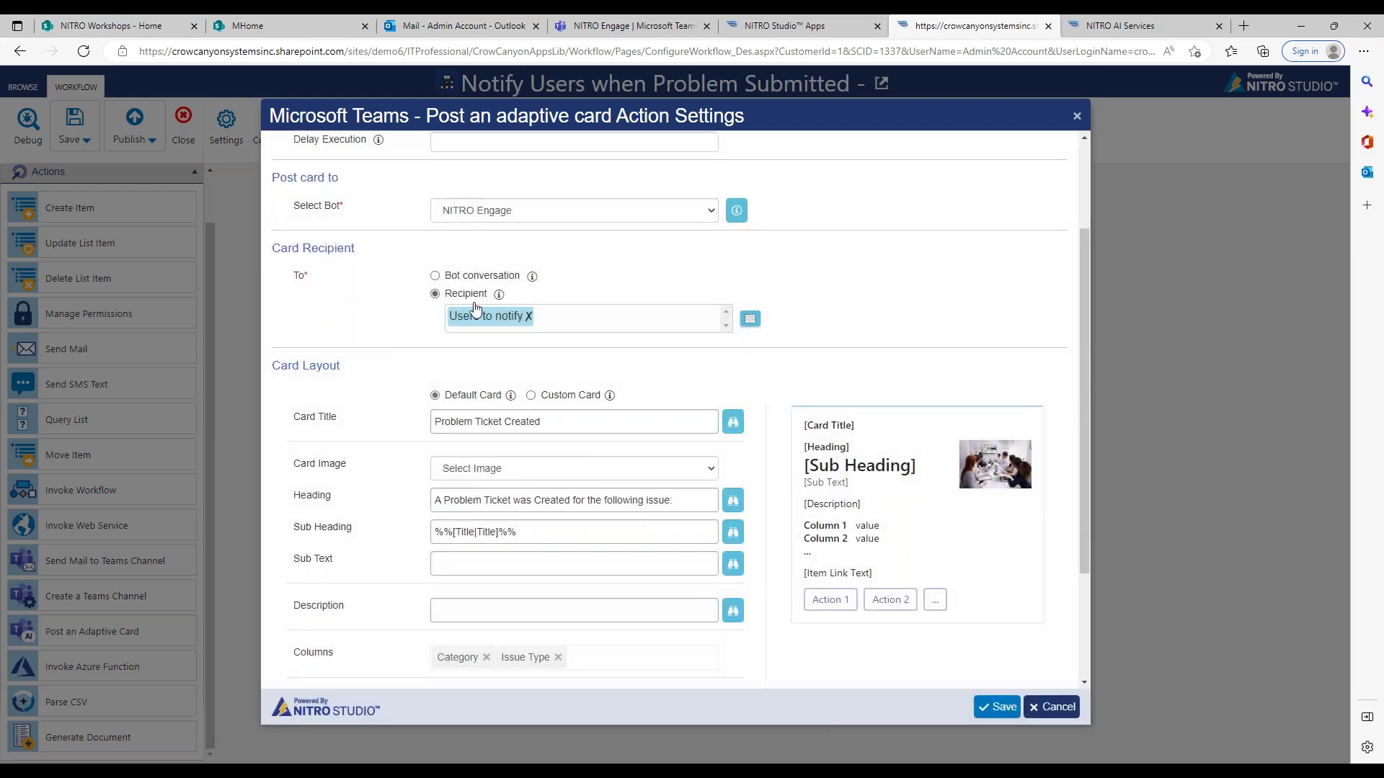
# Compare the Bot conversation and Recipient options for the card, and leave Recipient selected.
pyautogui.click(453, 277)
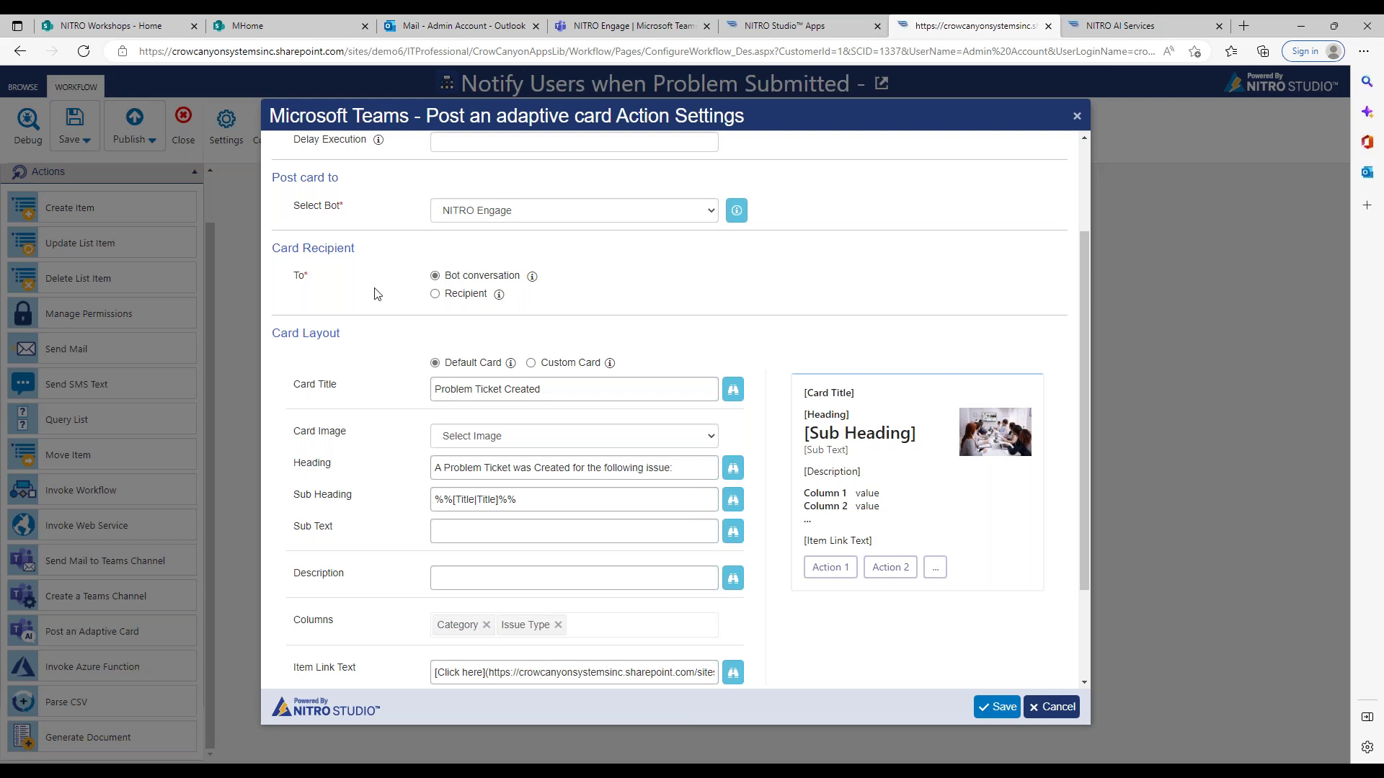
pyautogui.click(463, 294)
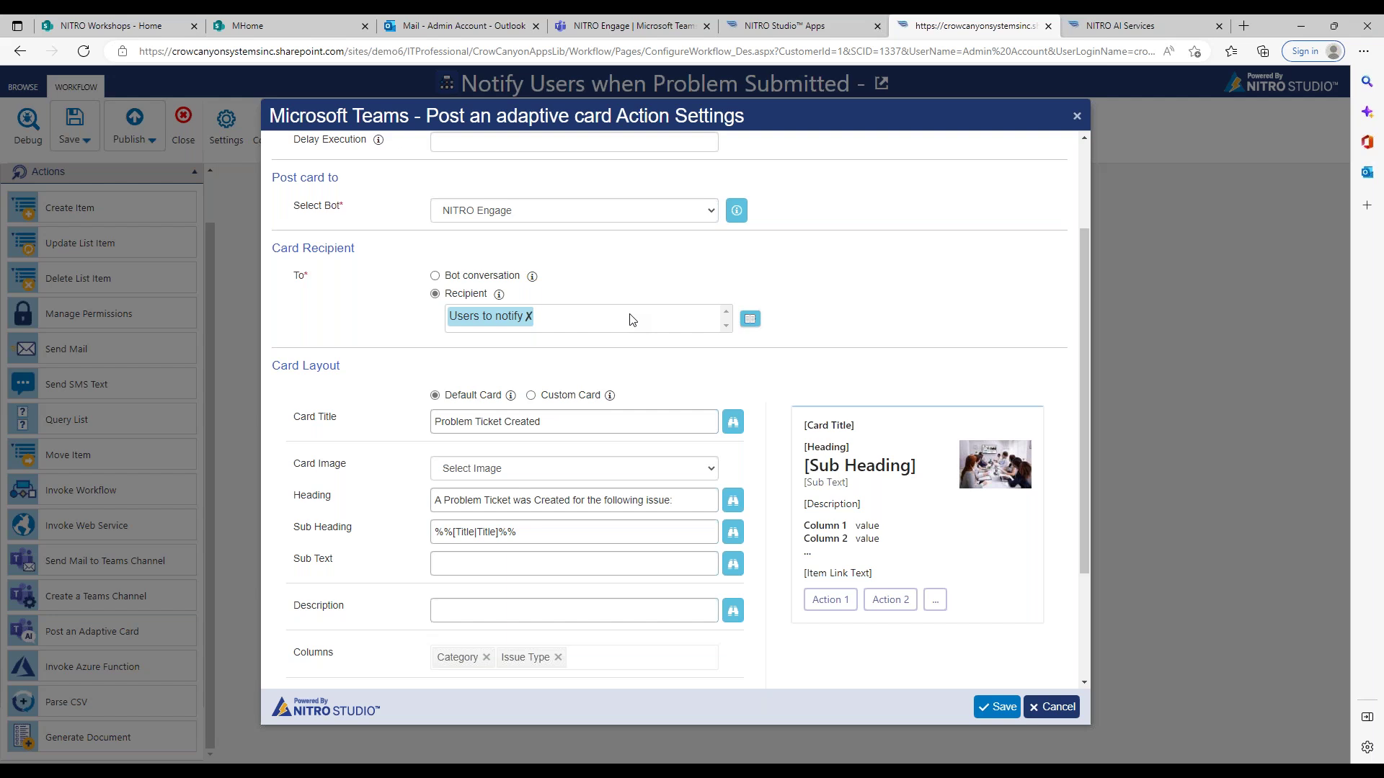
pyautogui.click(489, 279)
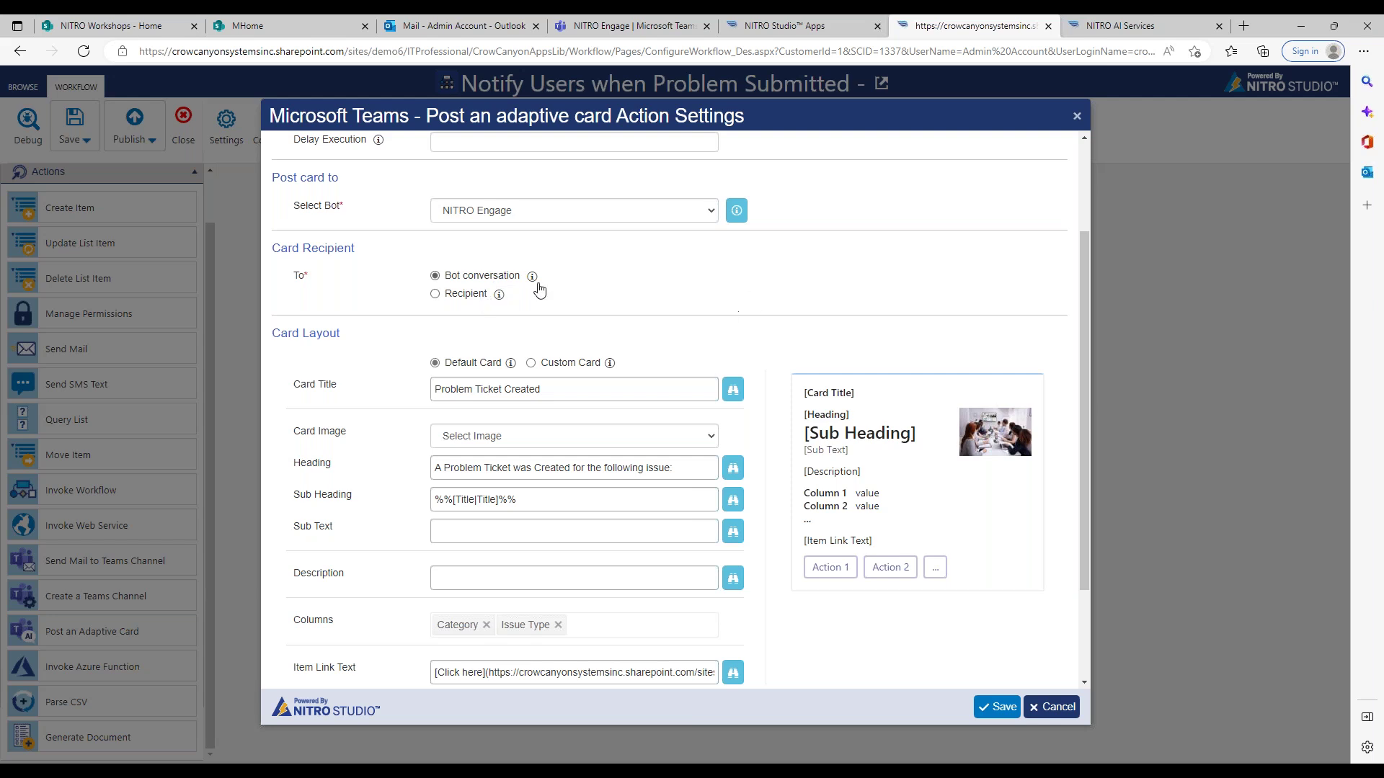
pyautogui.click(481, 295)
# Examine the card title in the default card layout.
pyautogui.scroll(-1, 1080, 305)
pyautogui.moveTo(1079, 305); pyautogui.dragTo(1078, 357)
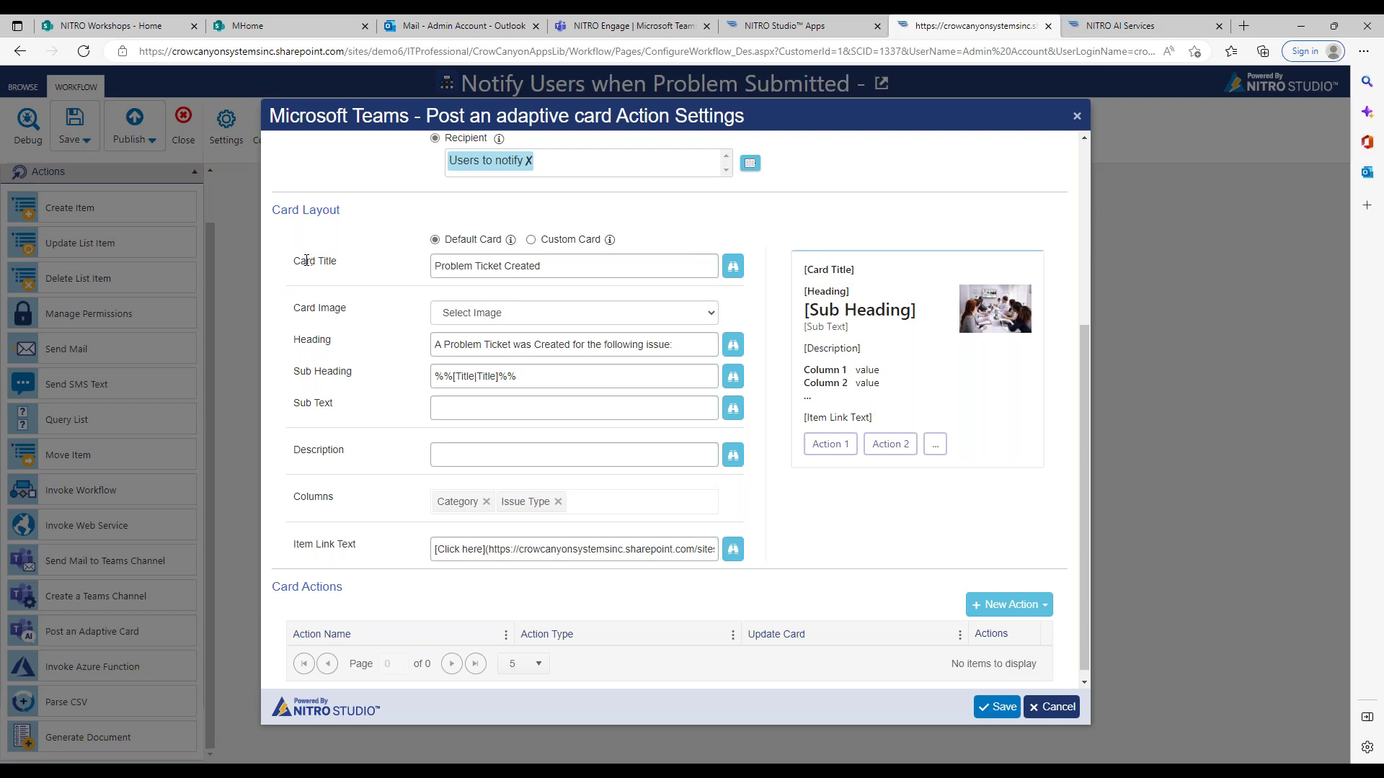
pyautogui.moveTo(303, 257); pyautogui.dragTo(343, 264)
pyautogui.moveTo(432, 265); pyautogui.dragTo(617, 261)
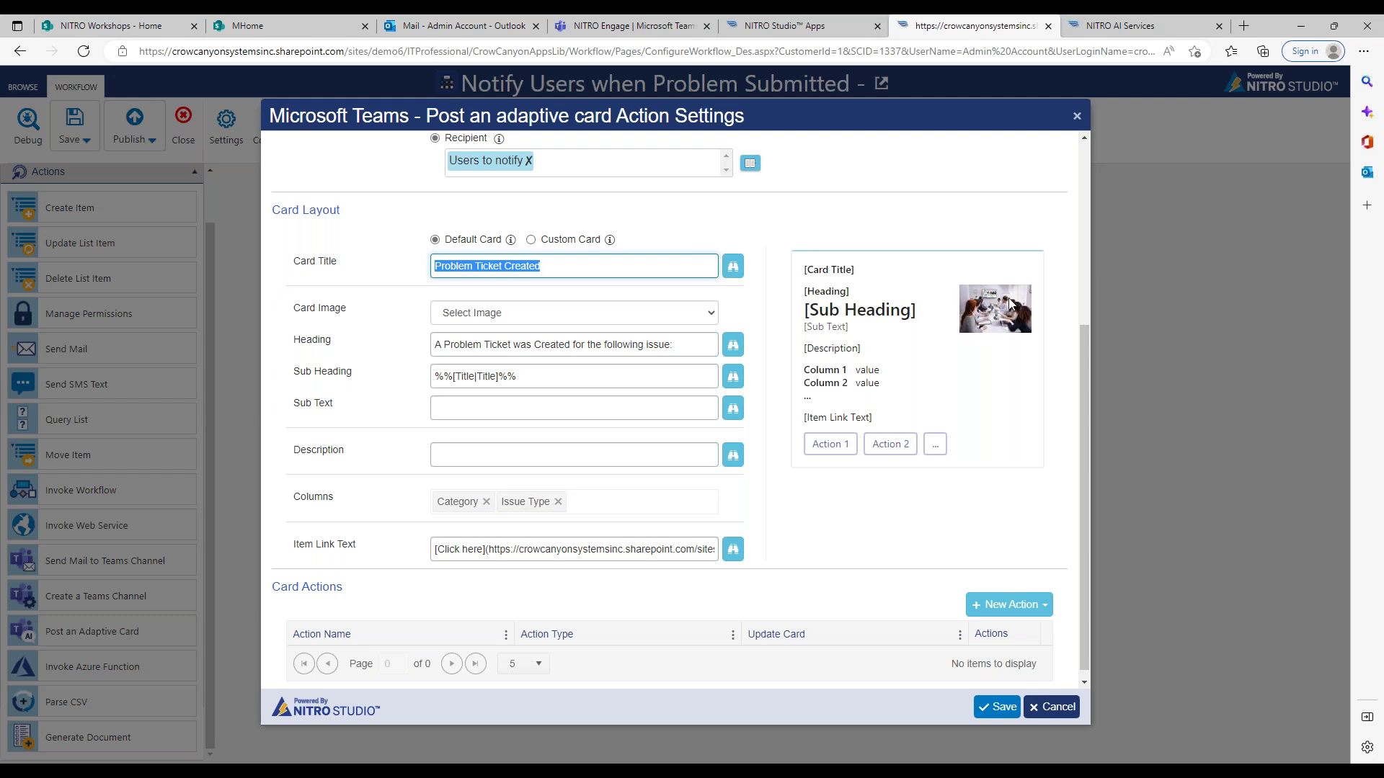
# Try Other as the card image source, and set the card image to User.
pyautogui.click(709, 314)
pyautogui.click(548, 358)
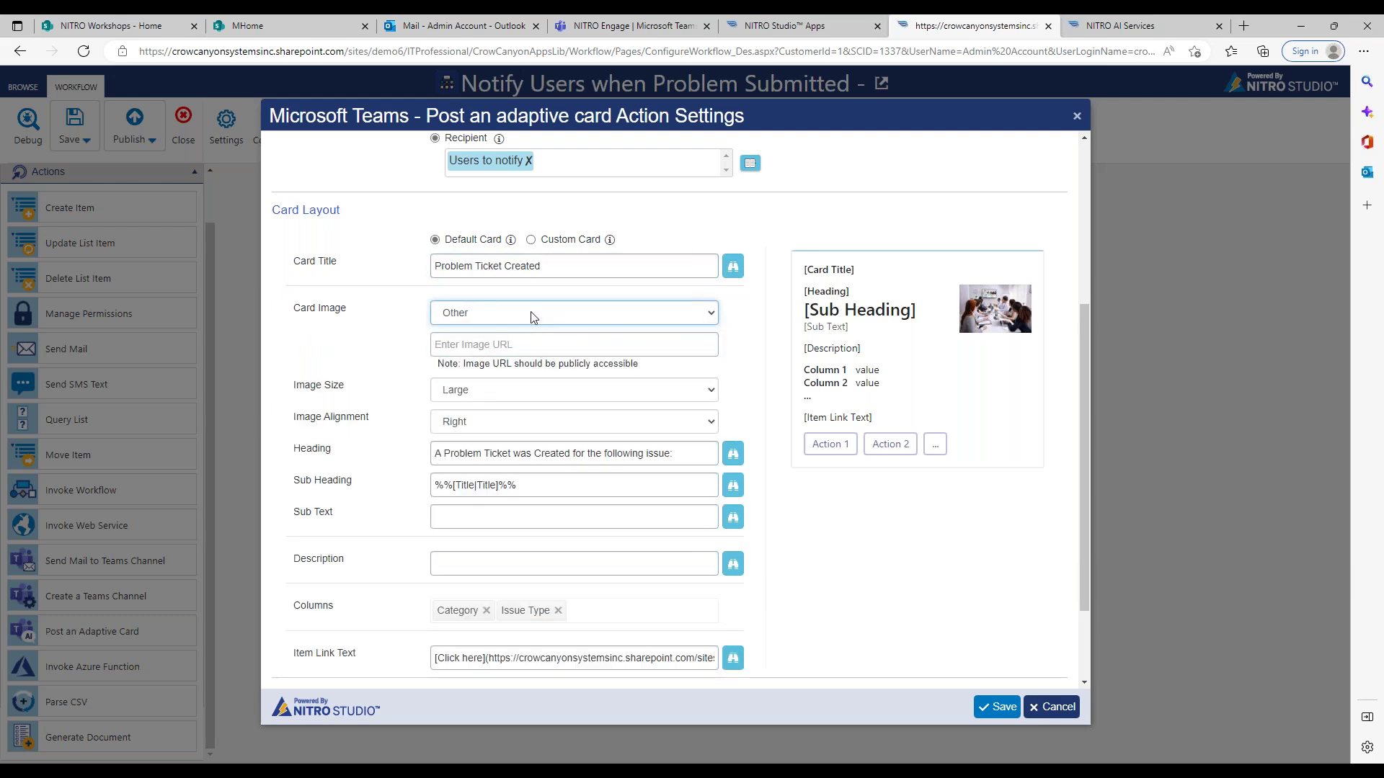
pyautogui.click(547, 320)
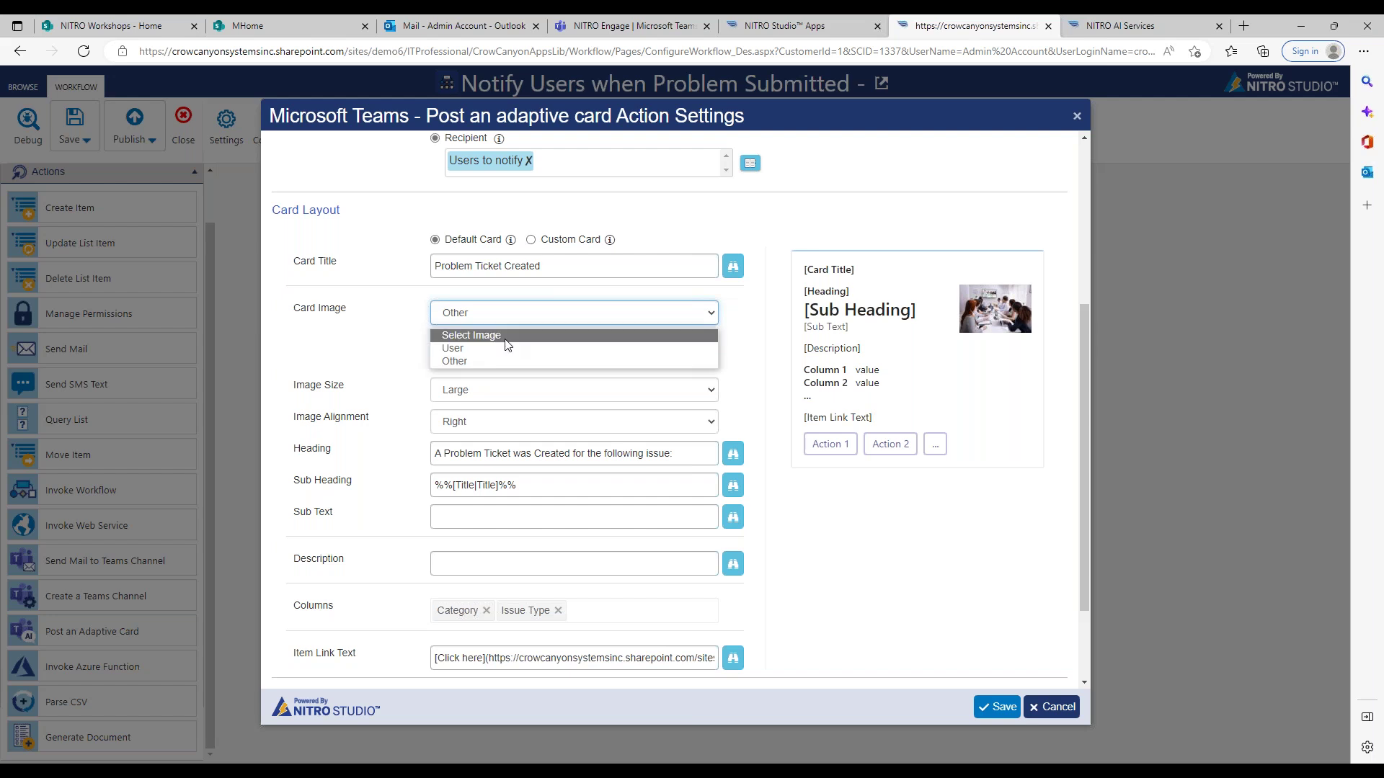
pyautogui.click(507, 349)
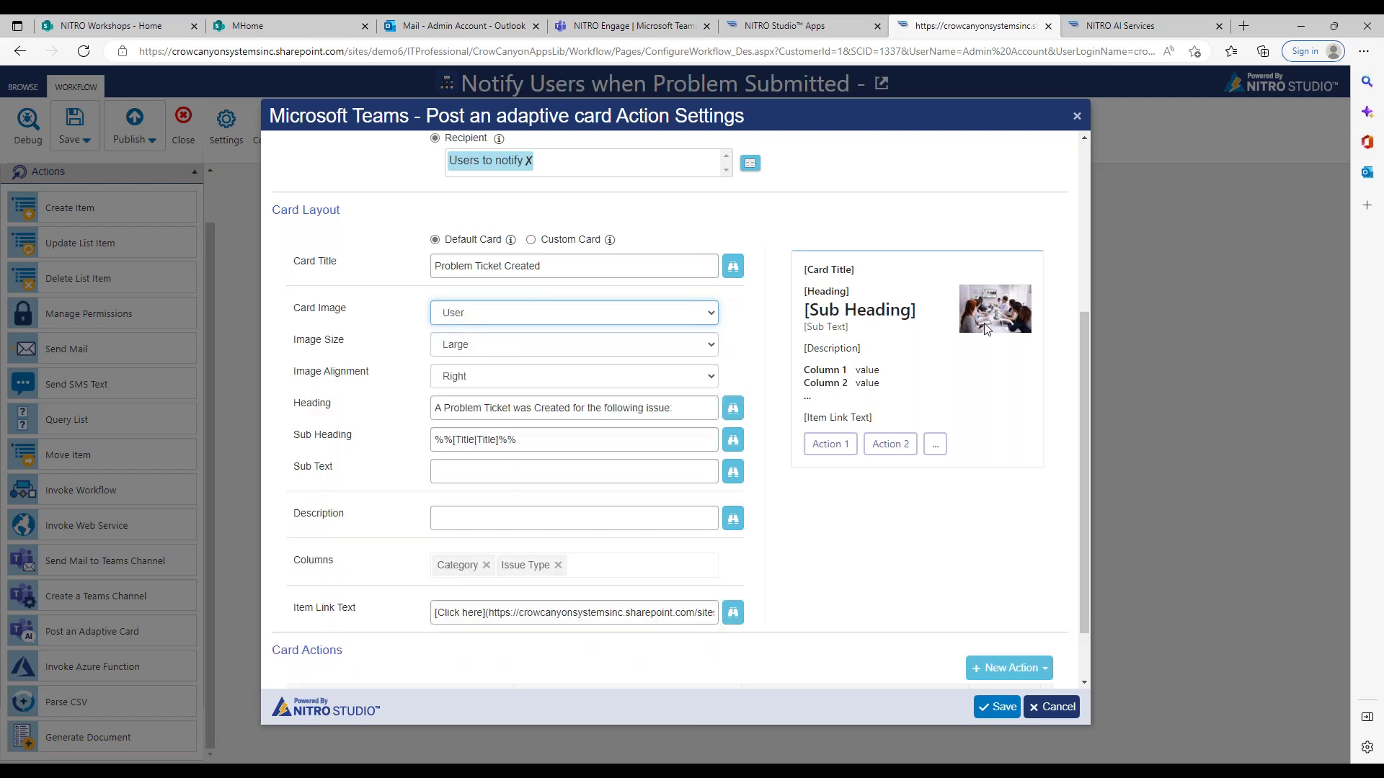
# View the user image on the forgot password ticket card in the Microsoft Teams chat, and return to the NITRO workflow designer.
pyautogui.click(627, 26)
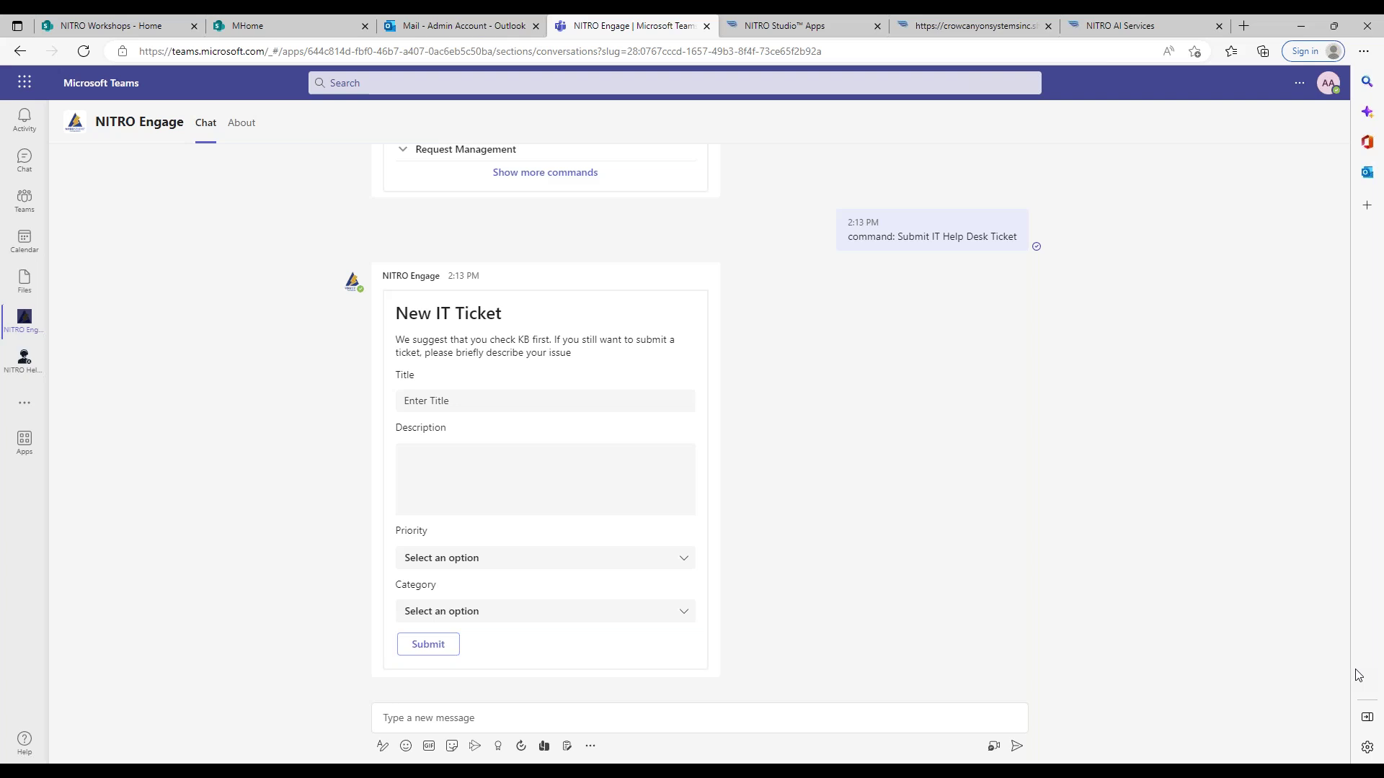
pyautogui.moveTo(1341, 659); pyautogui.dragTo(1342, 533)
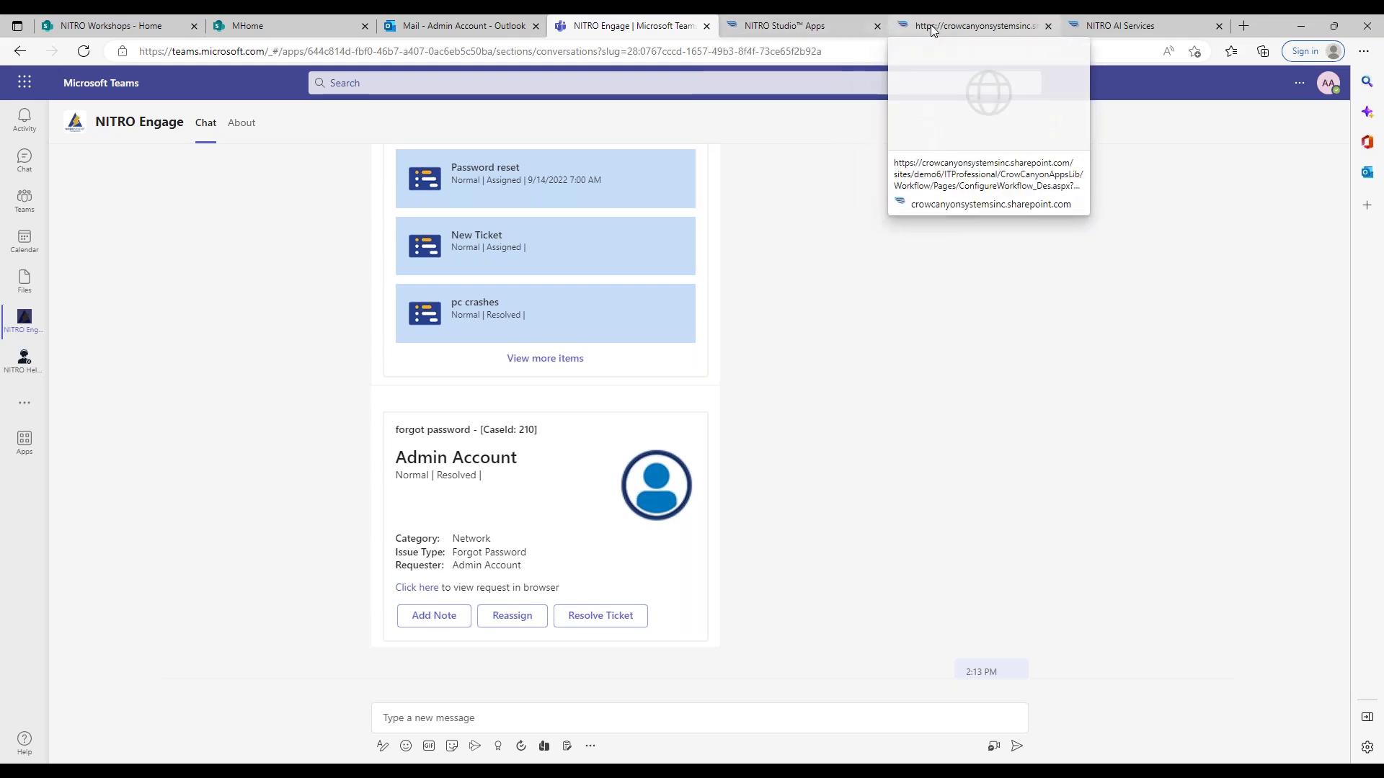
pyautogui.click(897, 29)
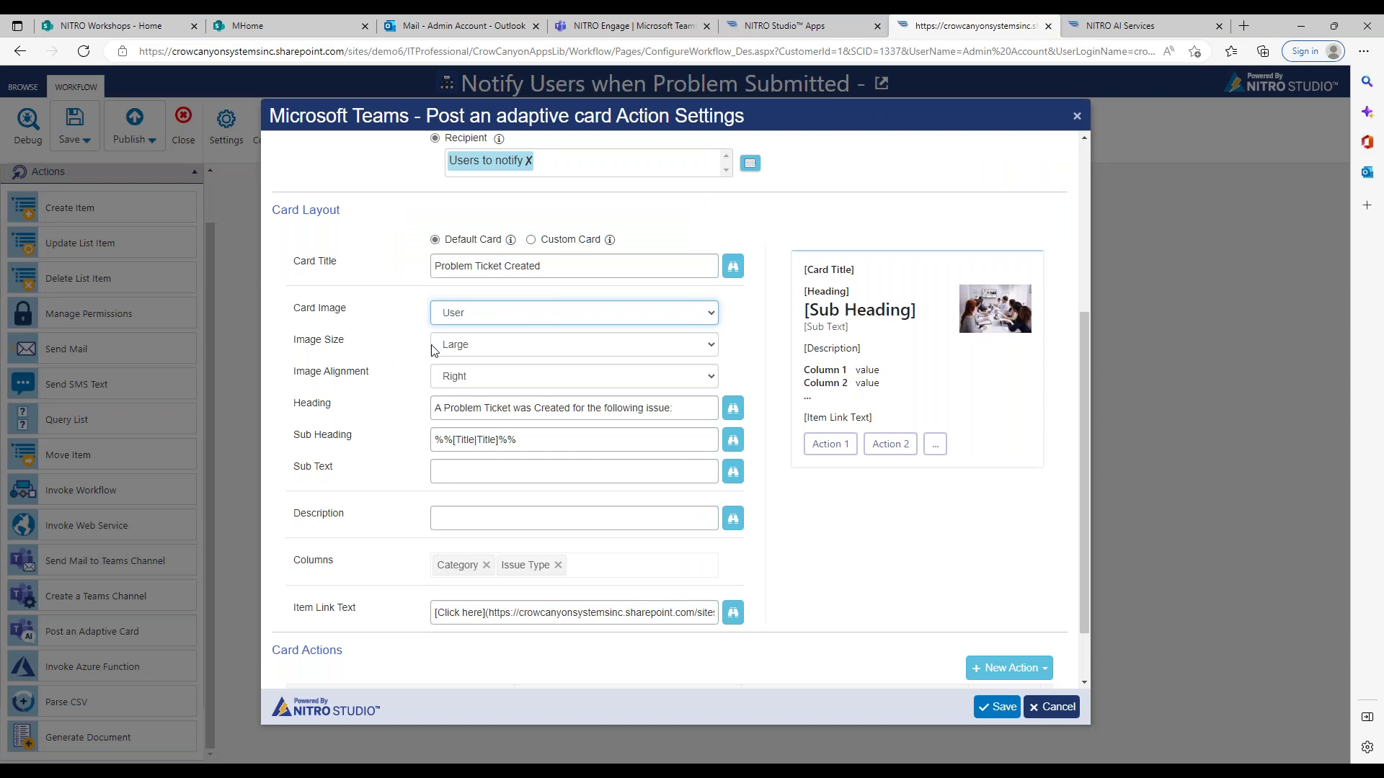
# Check the card image's size and alignment options, keeping Large and Right.
pyautogui.click(477, 347)
pyautogui.click(465, 351)
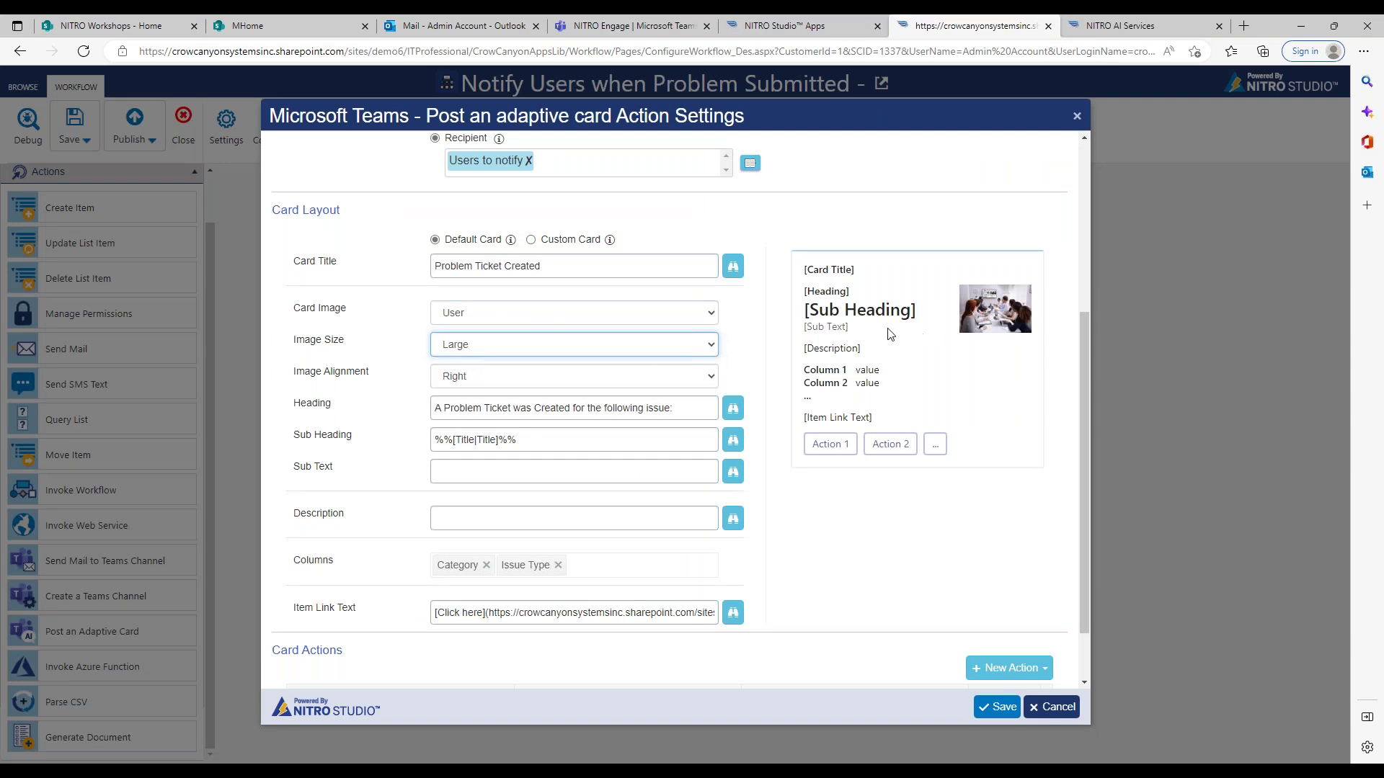
pyautogui.click(465, 378)
pyautogui.click(464, 378)
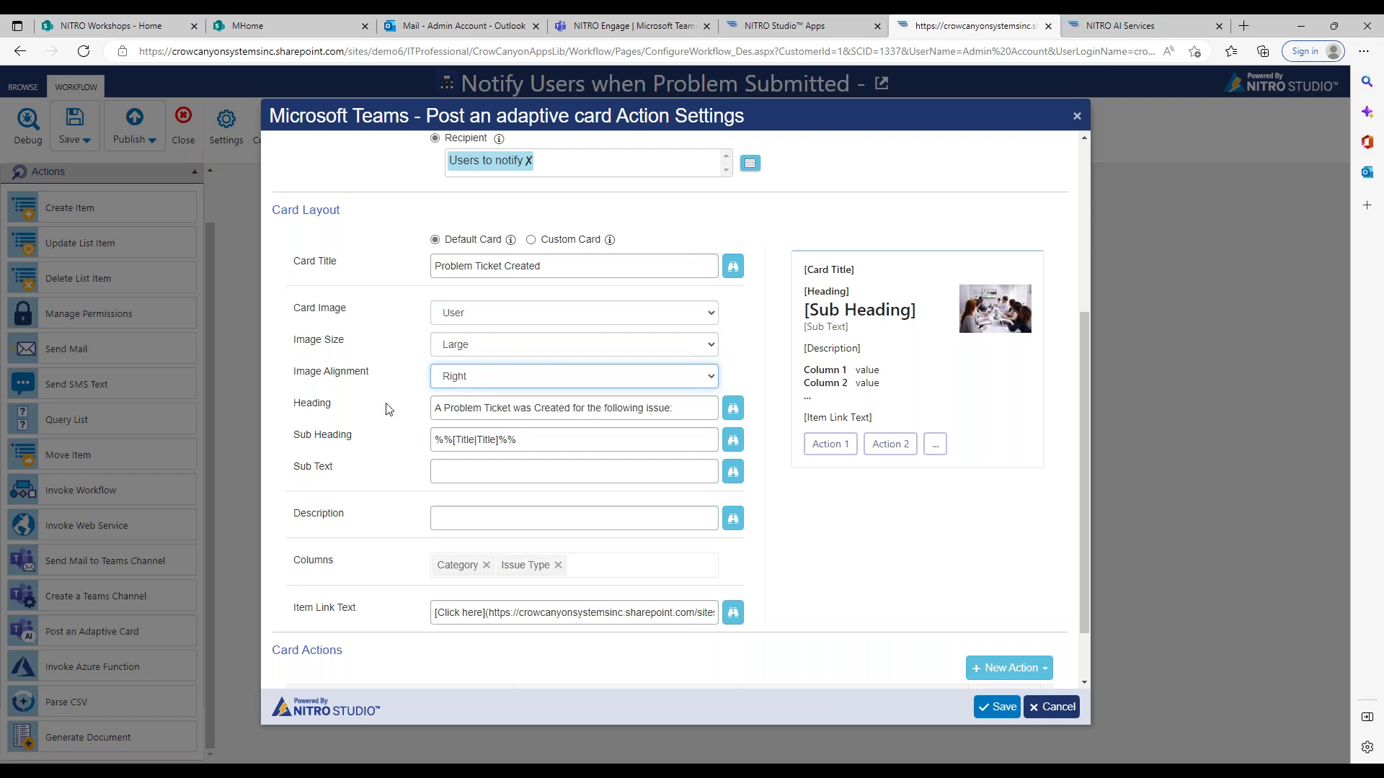
# Examine the card's heading and sub heading, and view the placeholder mappings available for the heading.
pyautogui.click(846, 293)
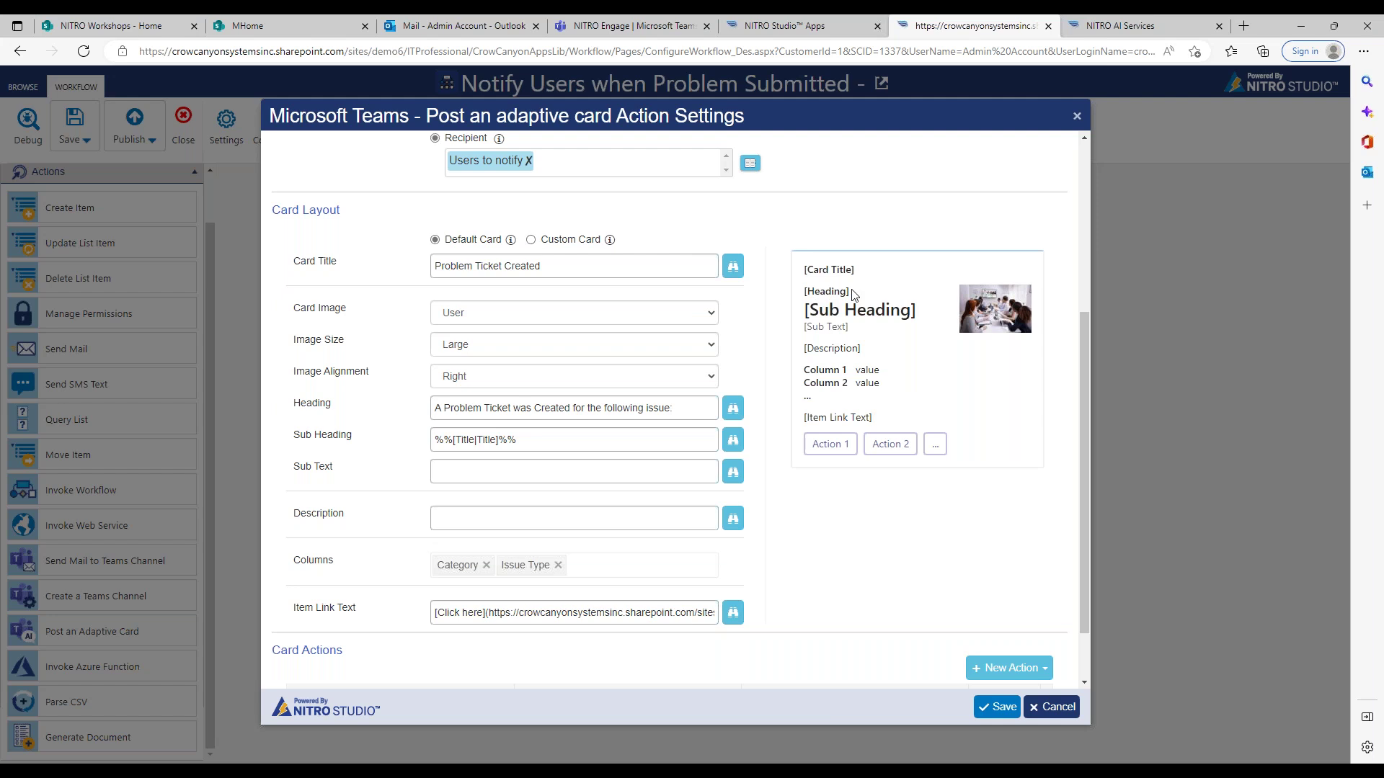
pyautogui.moveTo(487, 405); pyautogui.dragTo(648, 408)
pyautogui.click(673, 408)
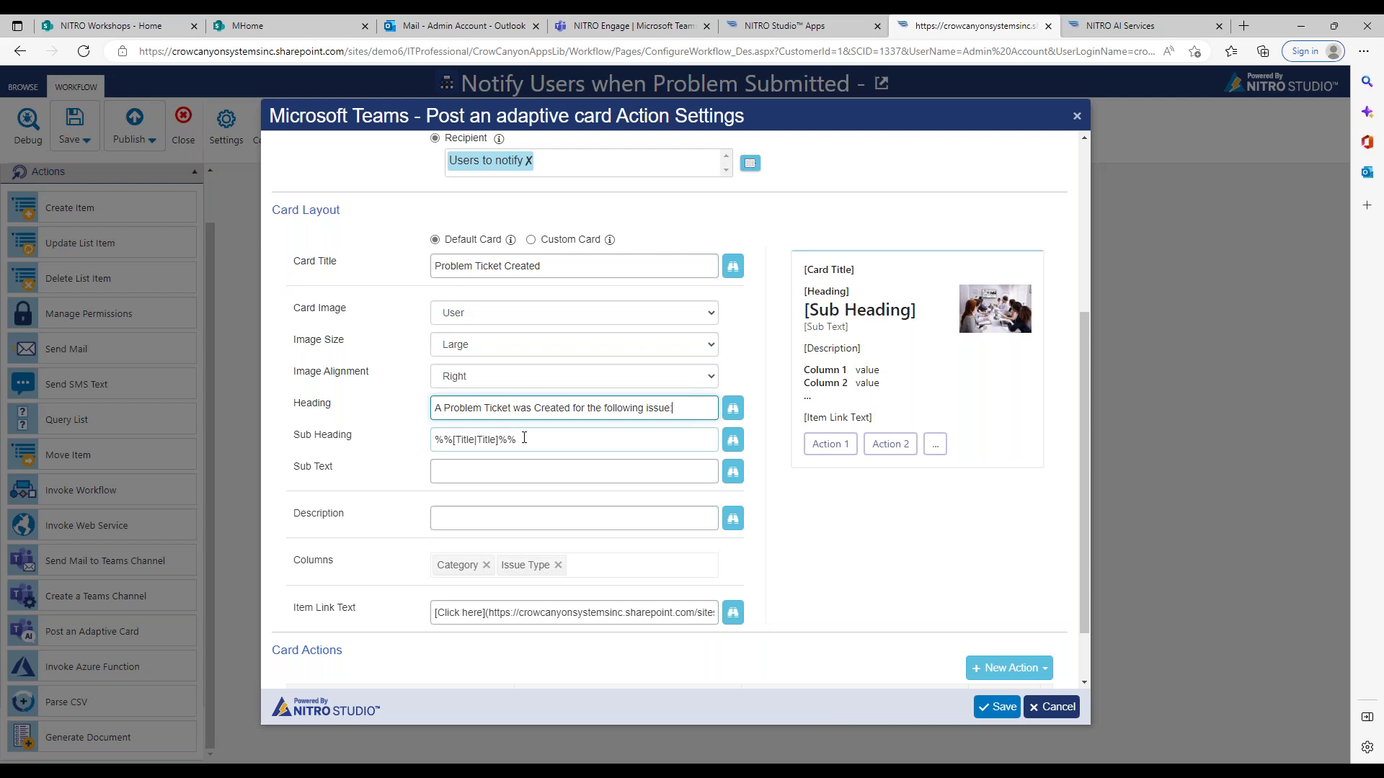
pyautogui.moveTo(916, 319); pyautogui.dragTo(833, 309)
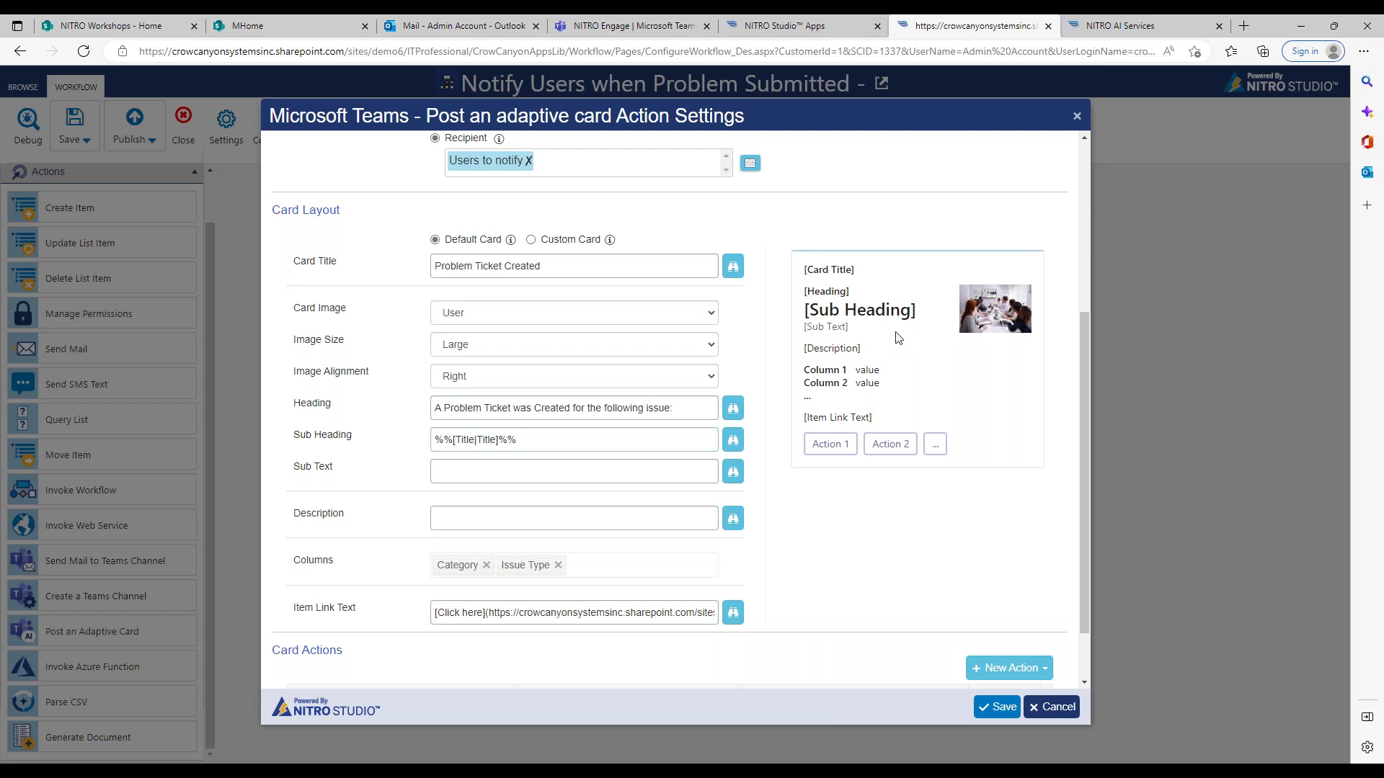
pyautogui.click(733, 410)
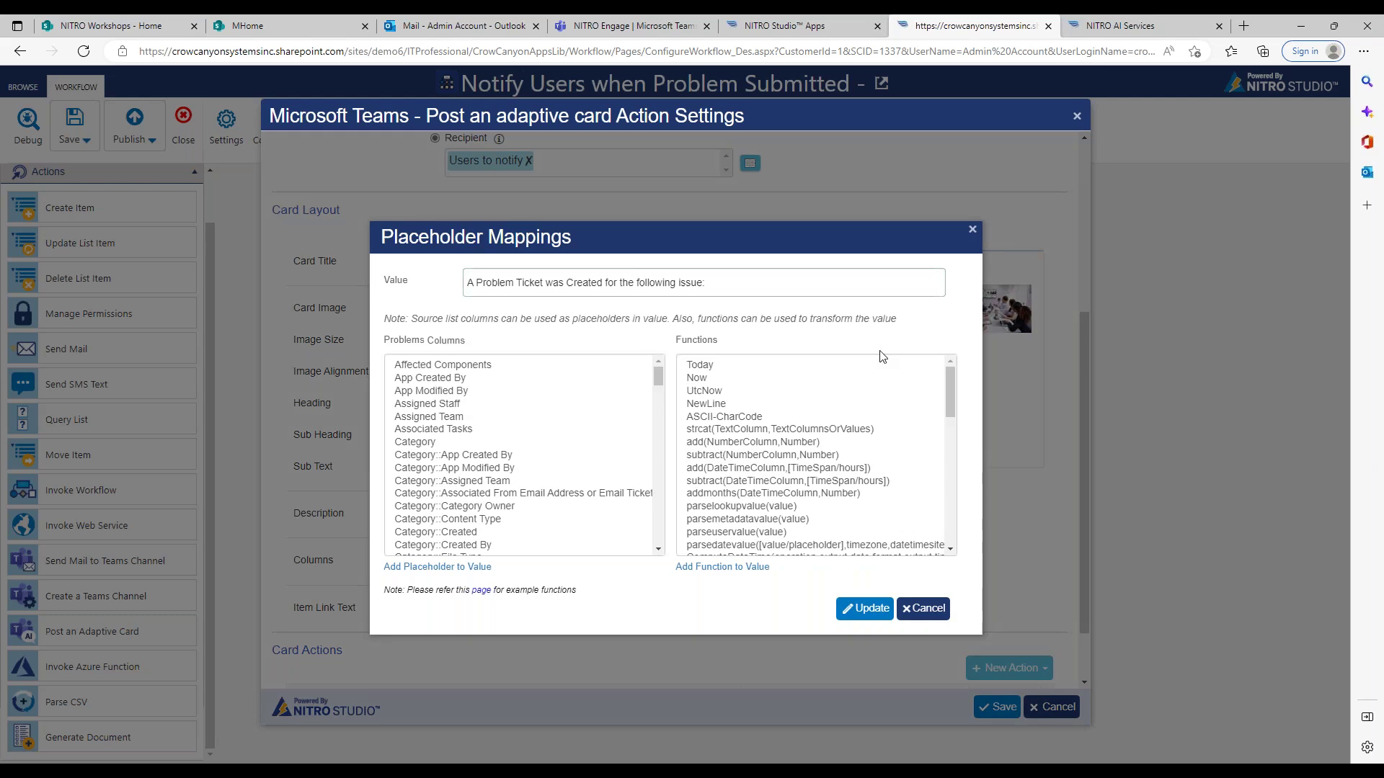
pyautogui.click(920, 610)
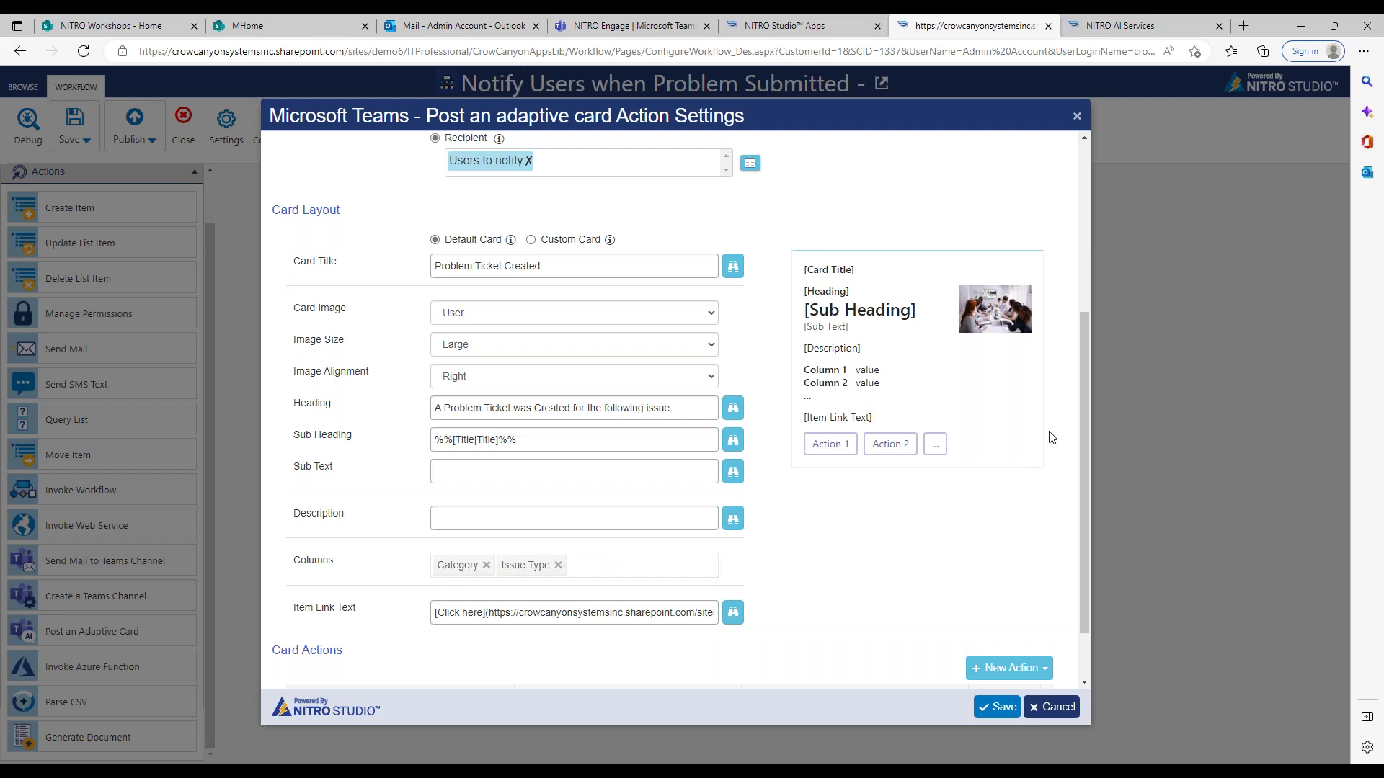
# Compare the card layout settings with the forgot password ticket card in Microsoft Teams, and switch back to the workflow designer.
pyautogui.moveTo(1079, 412); pyautogui.dragTo(1078, 441)
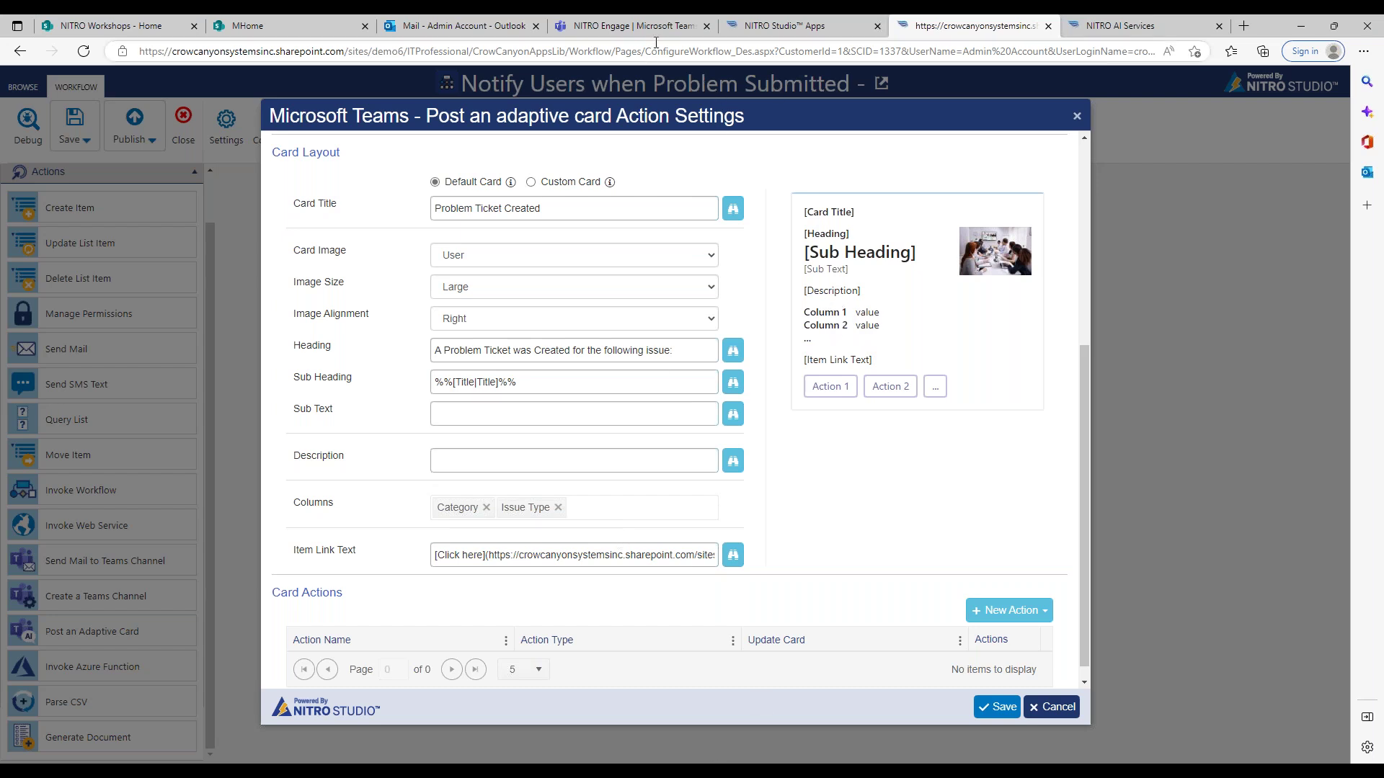
pyautogui.click(627, 25)
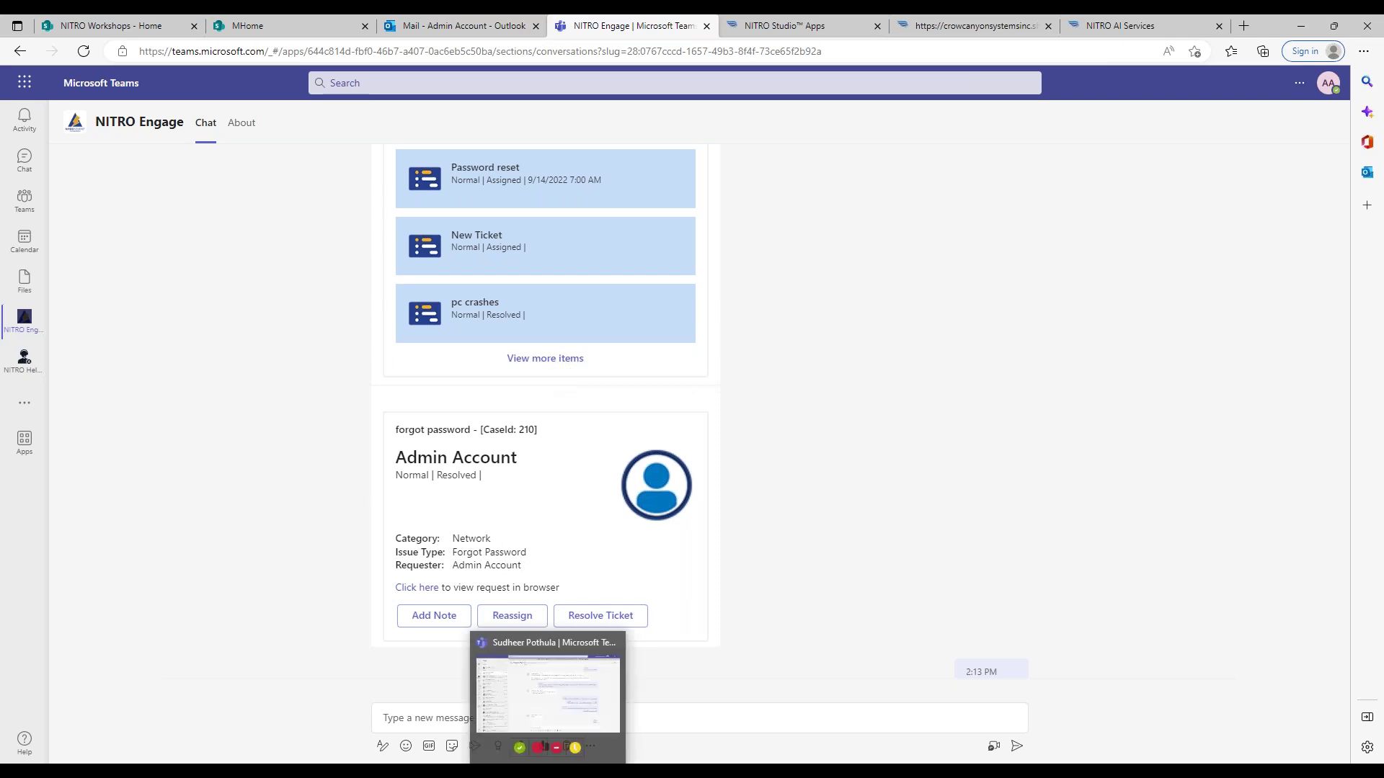
pyautogui.click(929, 25)
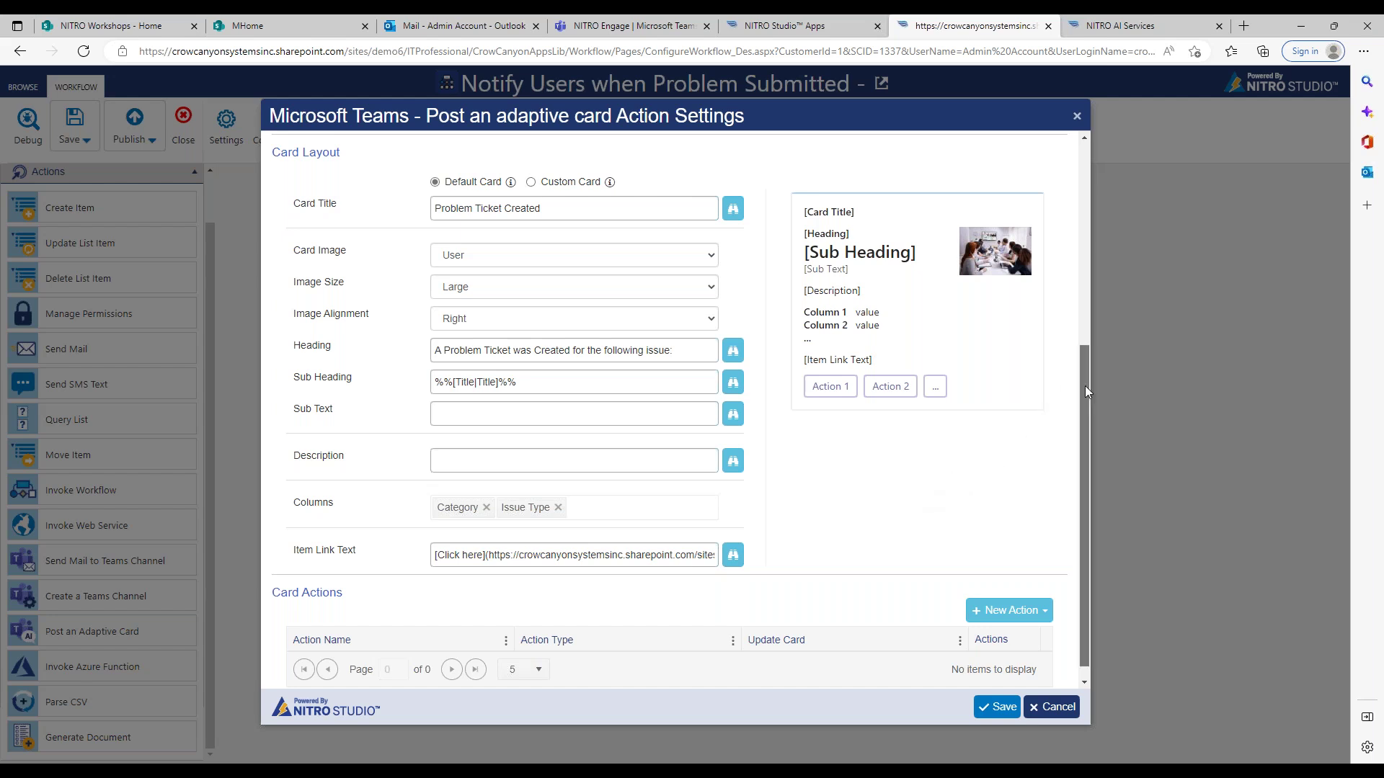
# Examine the Item Link Text value in the card layout.
pyautogui.scroll(-1, 1084, 387)
pyautogui.moveTo(487, 535); pyautogui.dragTo(762, 550)
pyautogui.moveTo(608, 534); pyautogui.dragTo(341, 530)
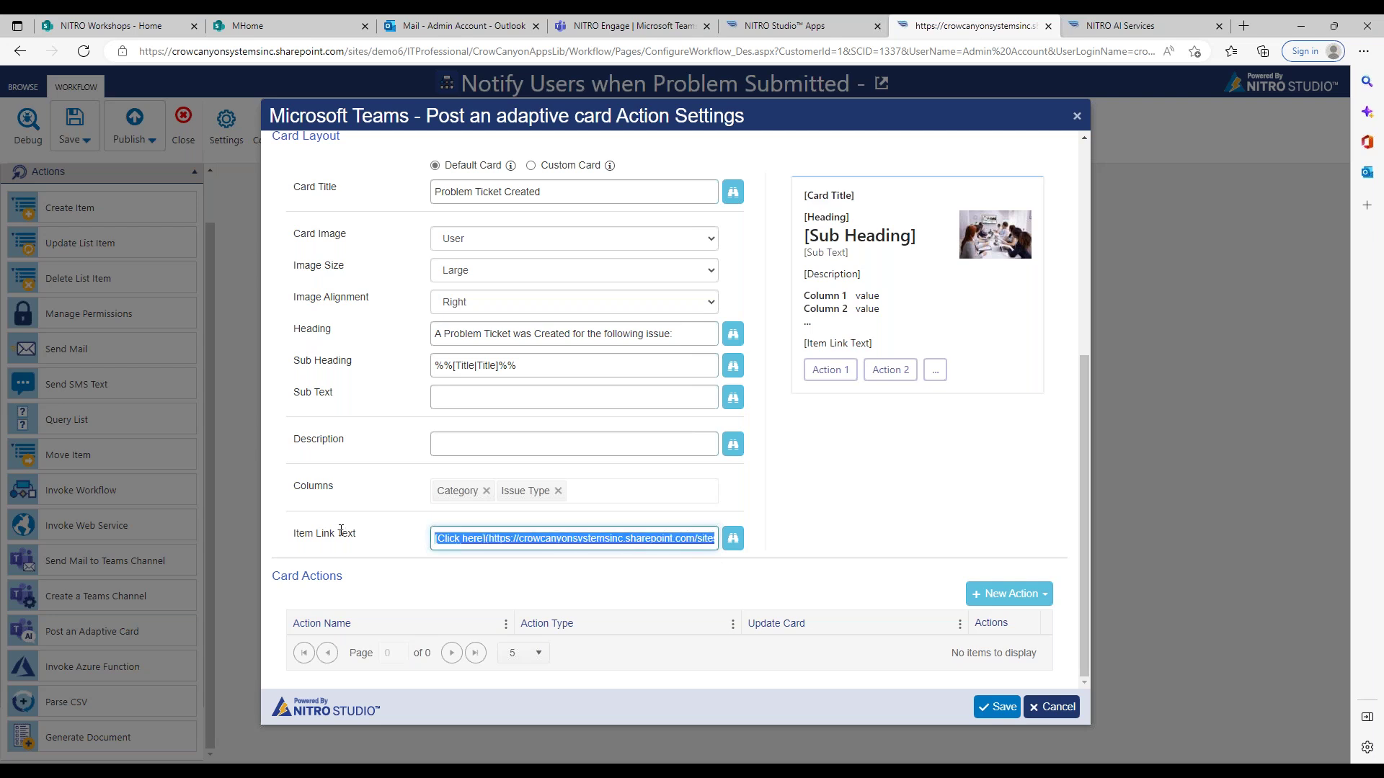
pyautogui.click(758, 537)
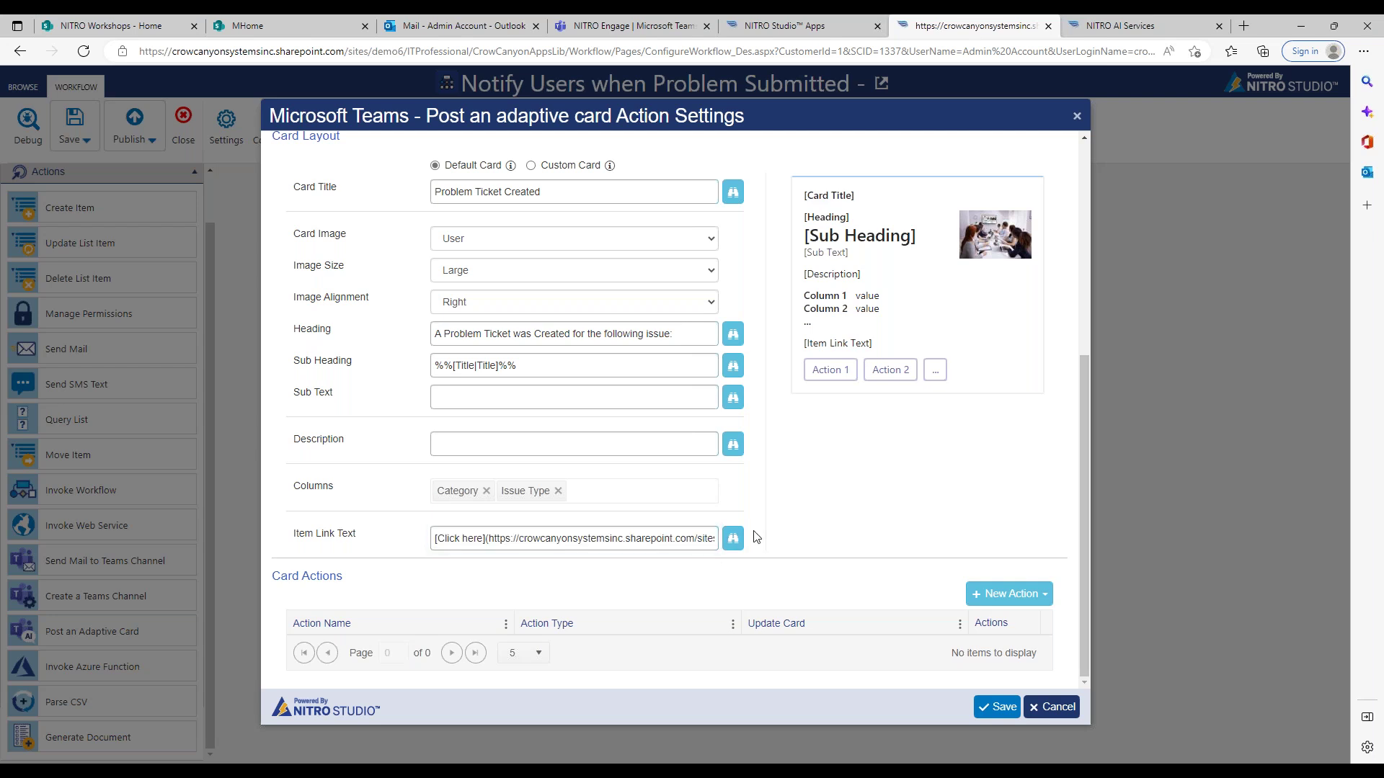
# Inspect the ticket card's item link in the NITRO Engage chat in Microsoft Teams, and return to the adaptive card settings.
pyautogui.click(613, 29)
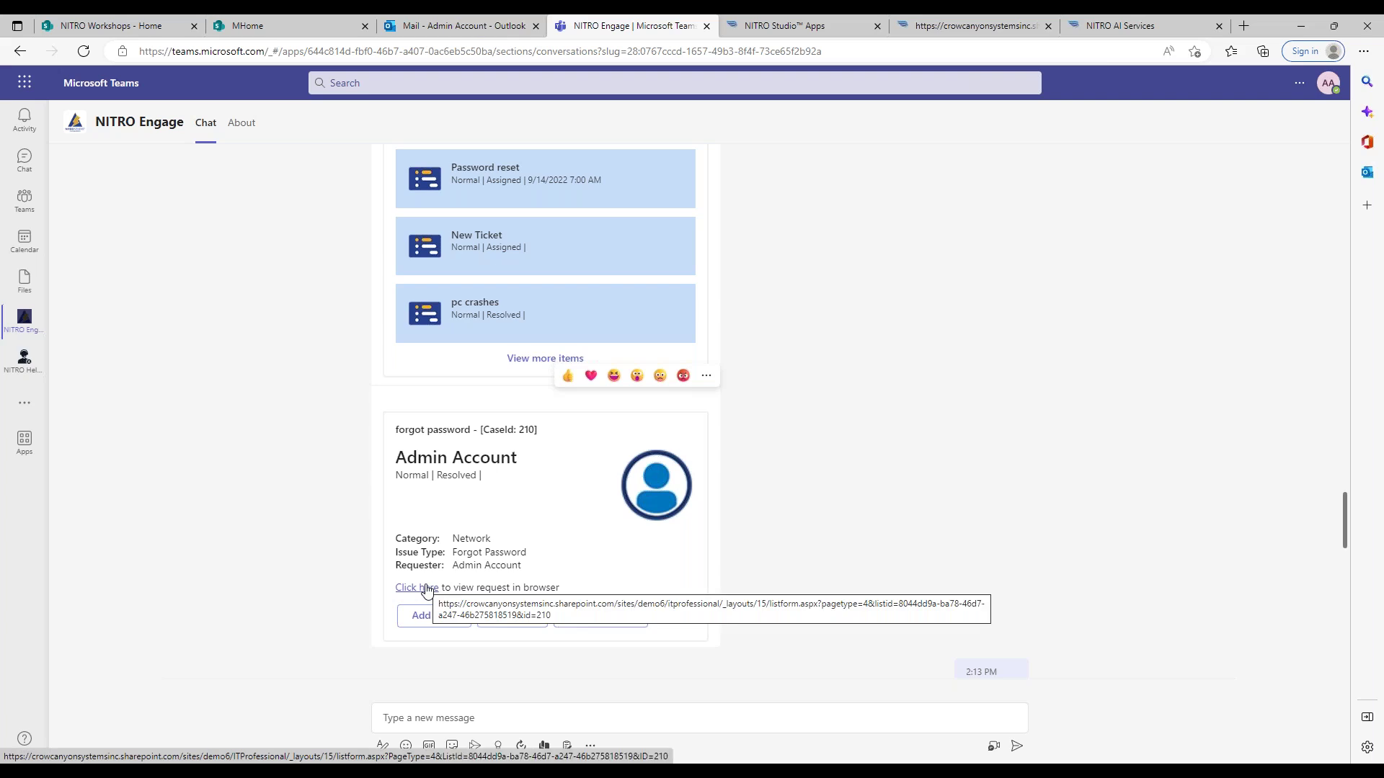
pyautogui.click(798, 29)
pyautogui.click(959, 25)
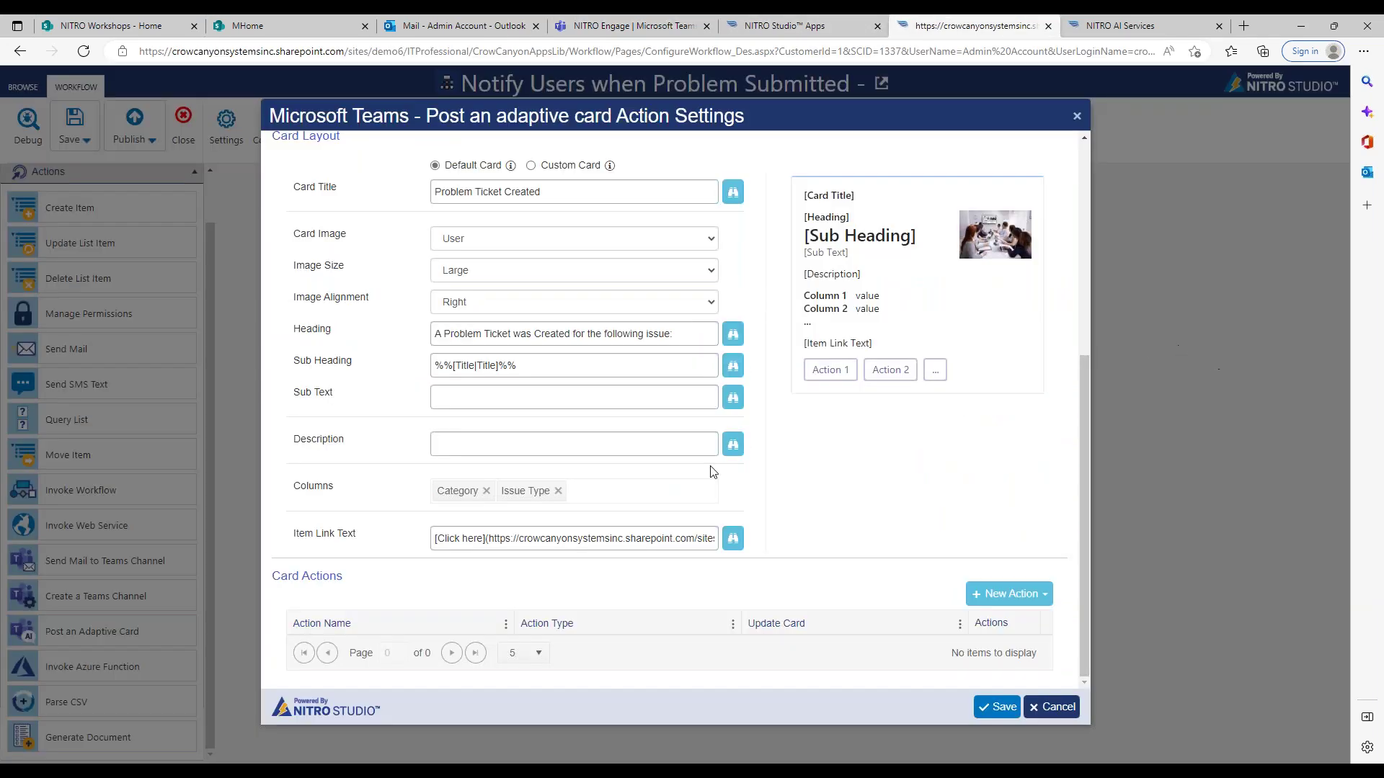
# Compare the card layout preview and its actions with the forgot password ticket card in Microsoft Teams, and return to the adaptive card settings.
pyautogui.moveTo(1085, 399); pyautogui.dragTo(1089, 340)
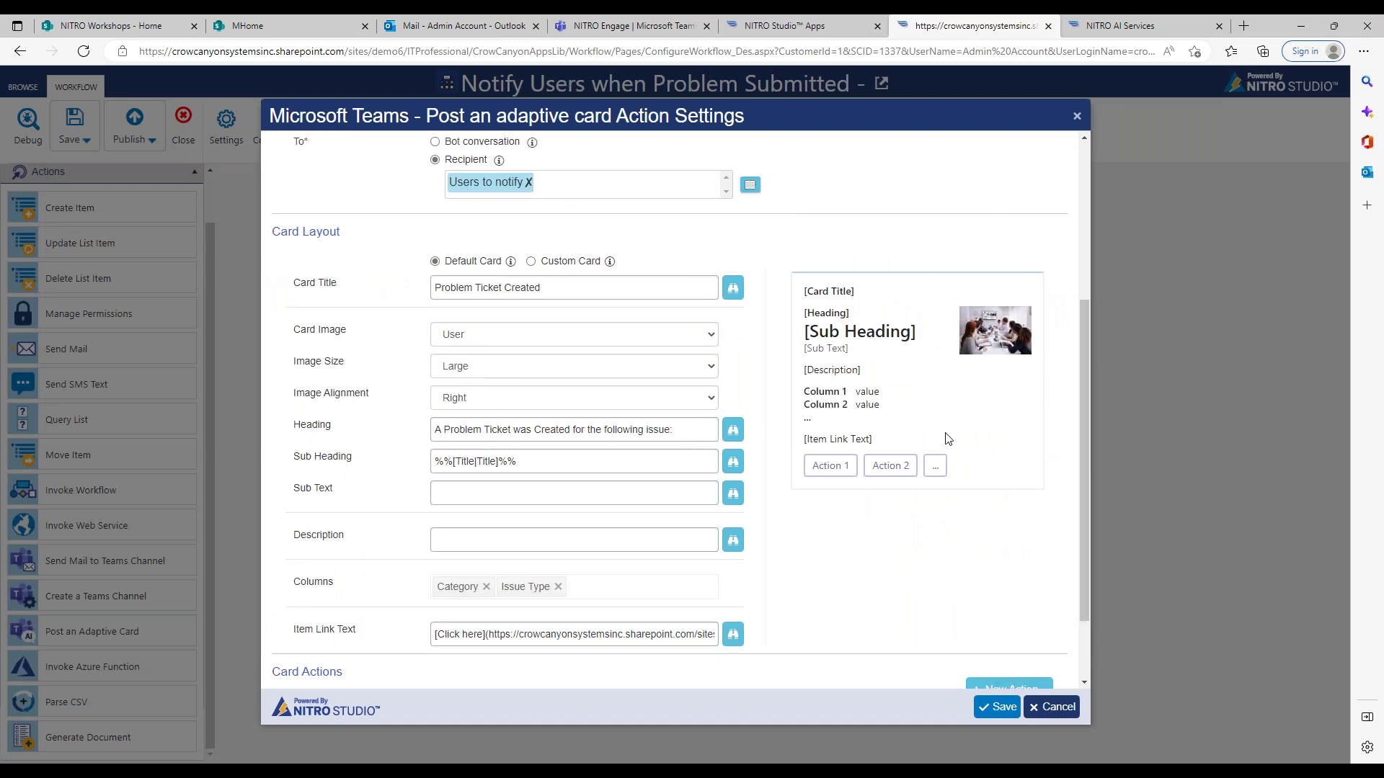
pyautogui.moveTo(1080, 361); pyautogui.dragTo(903, 489)
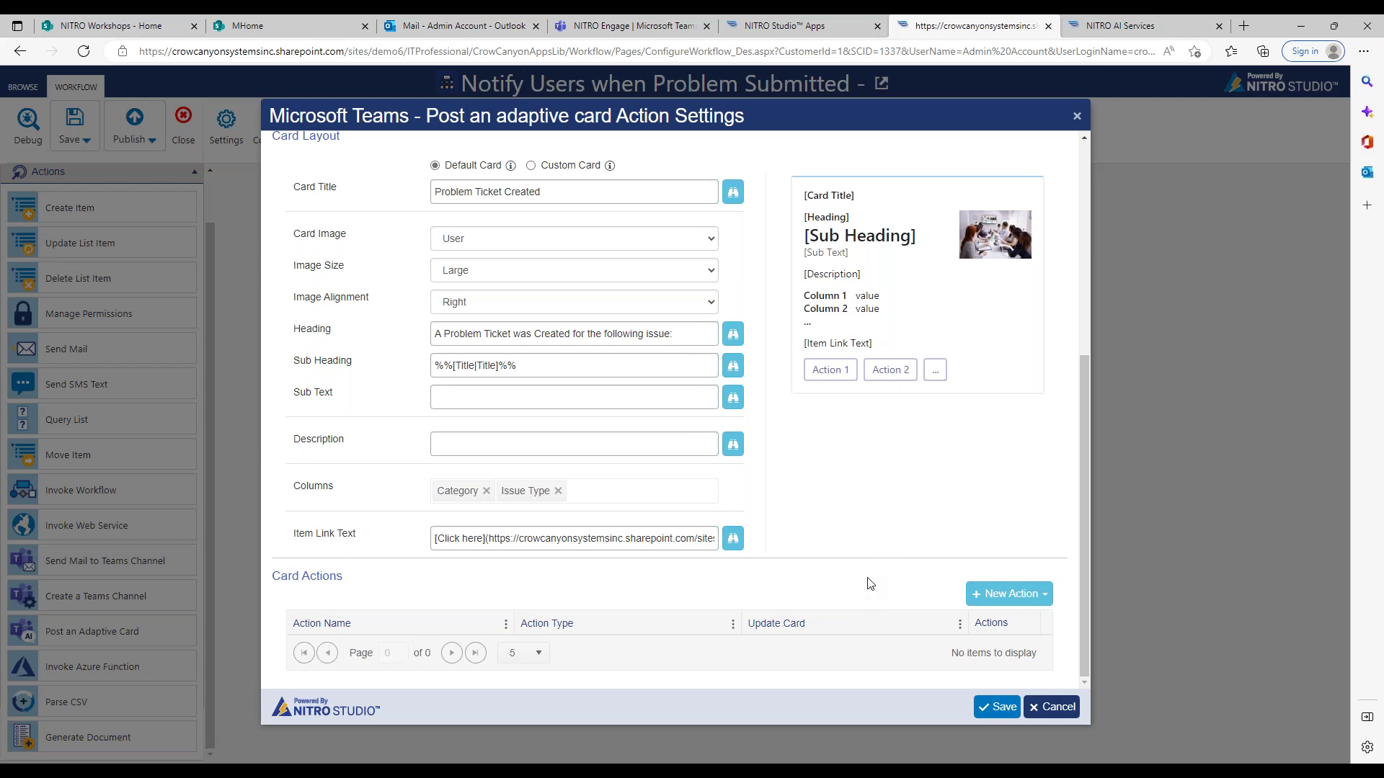
pyautogui.click(595, 28)
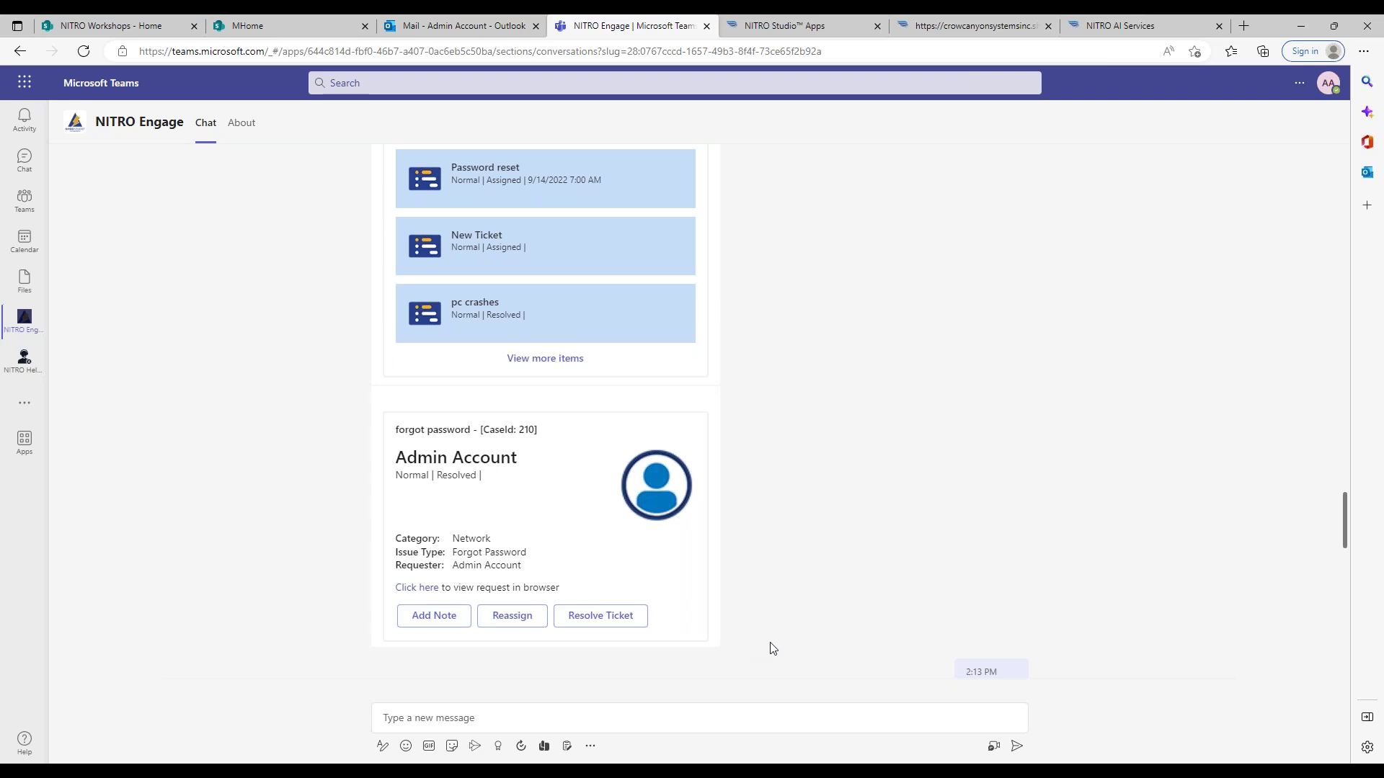
pyautogui.scroll(-2, 1342, 523)
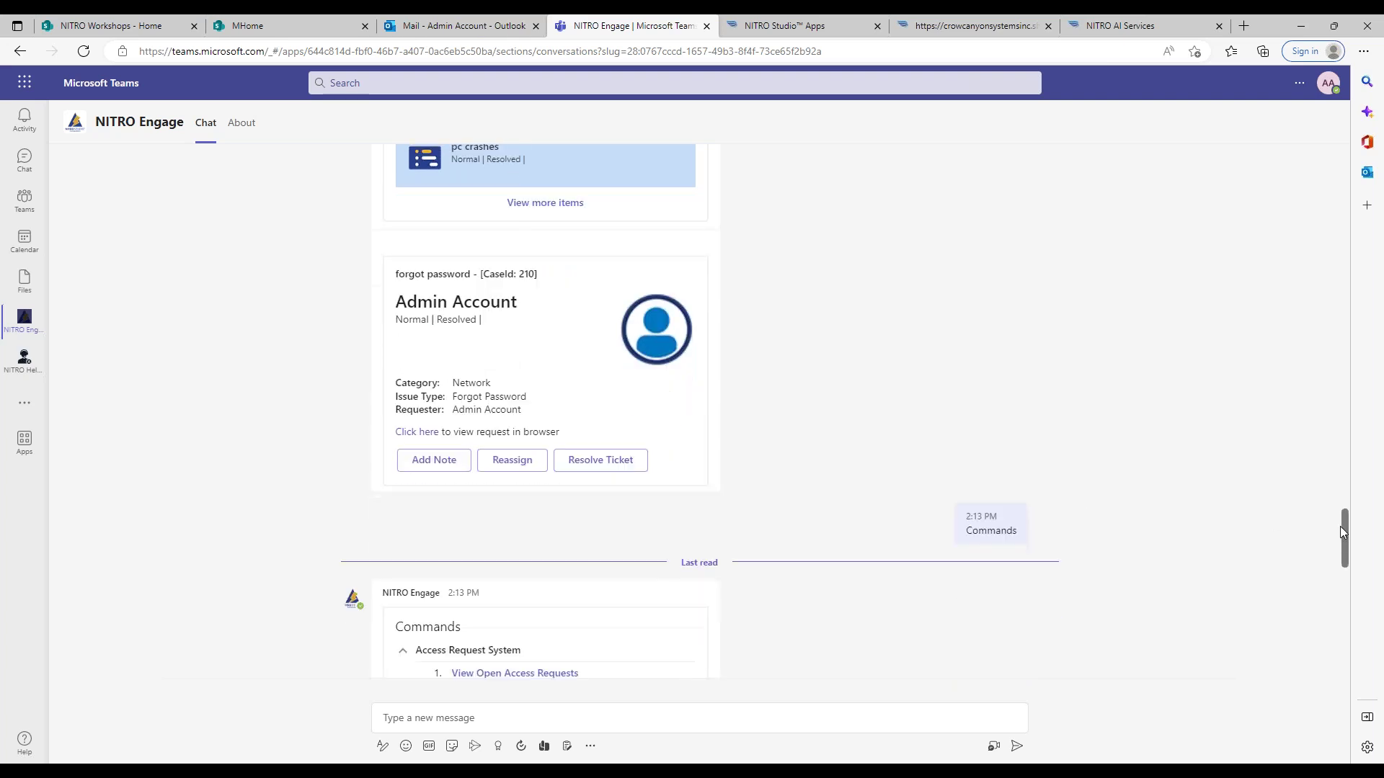
pyautogui.scroll(2, 1342, 516)
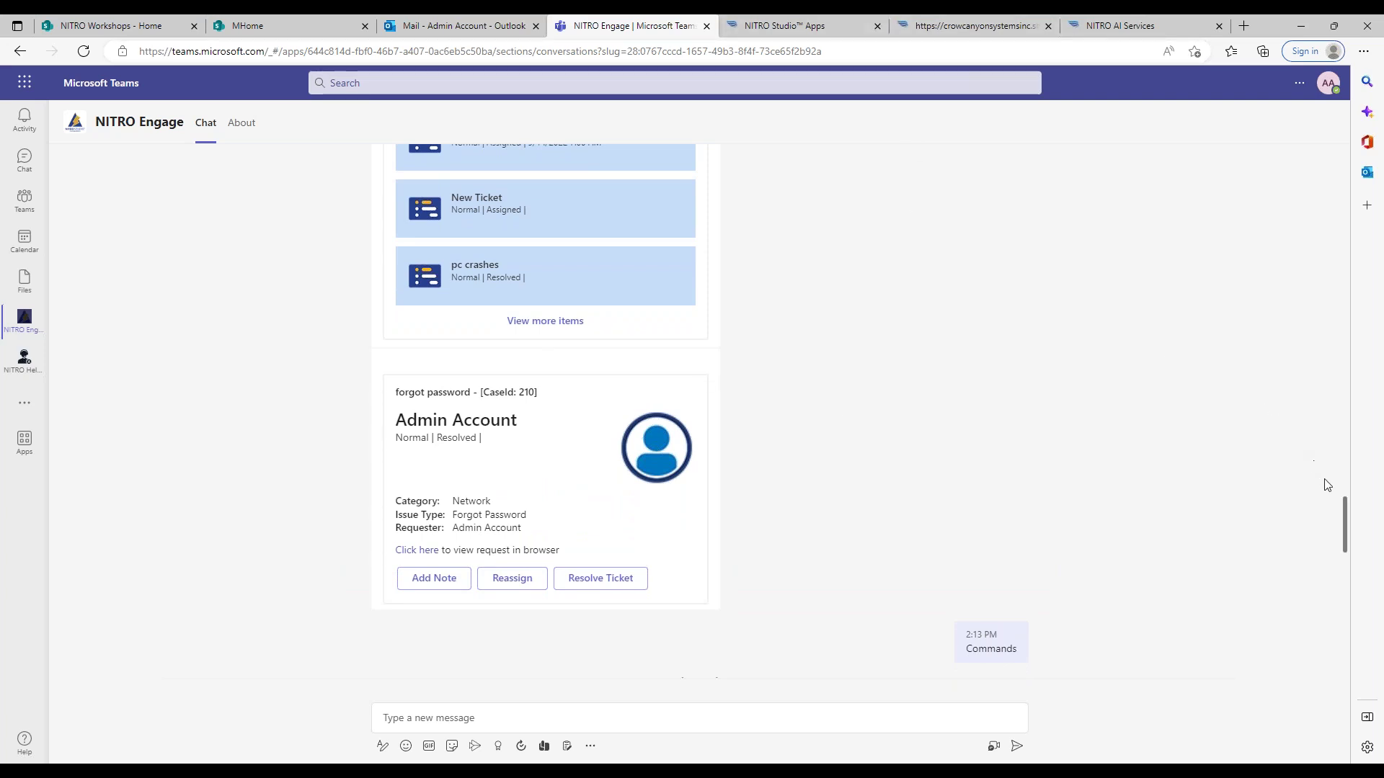
pyautogui.click(989, 22)
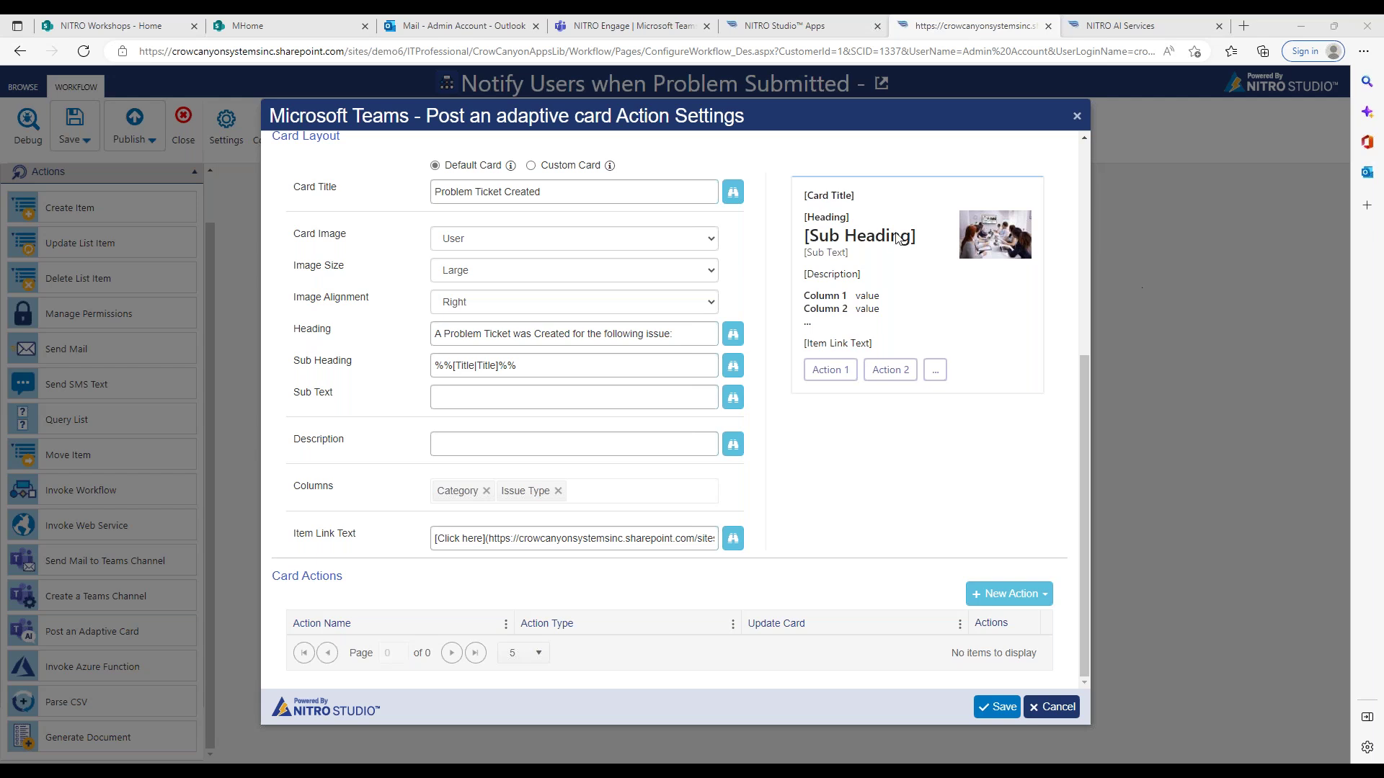
# Switch to Microsoft Teams and view the app management page and the options available for the pinned NITRO Engage app.
pyautogui.click(625, 26)
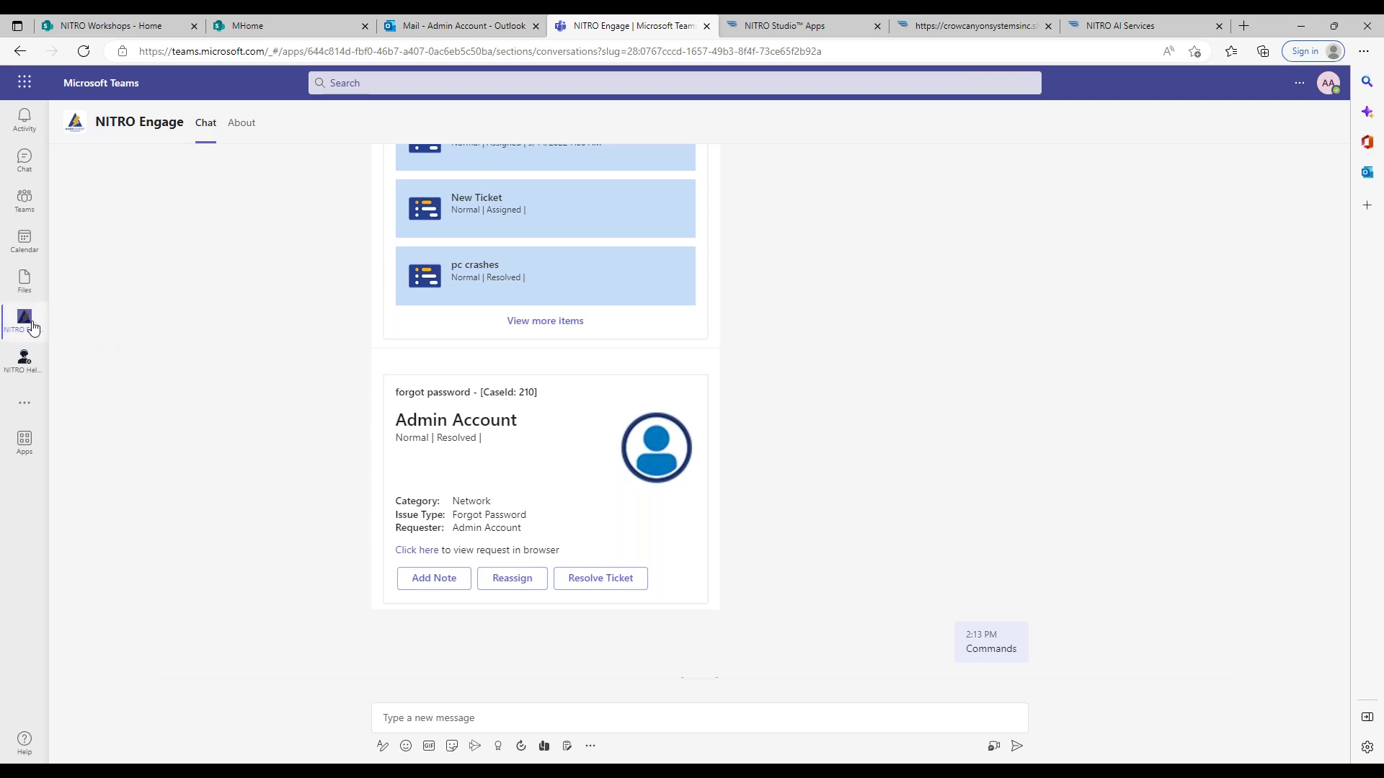
pyautogui.click(28, 438)
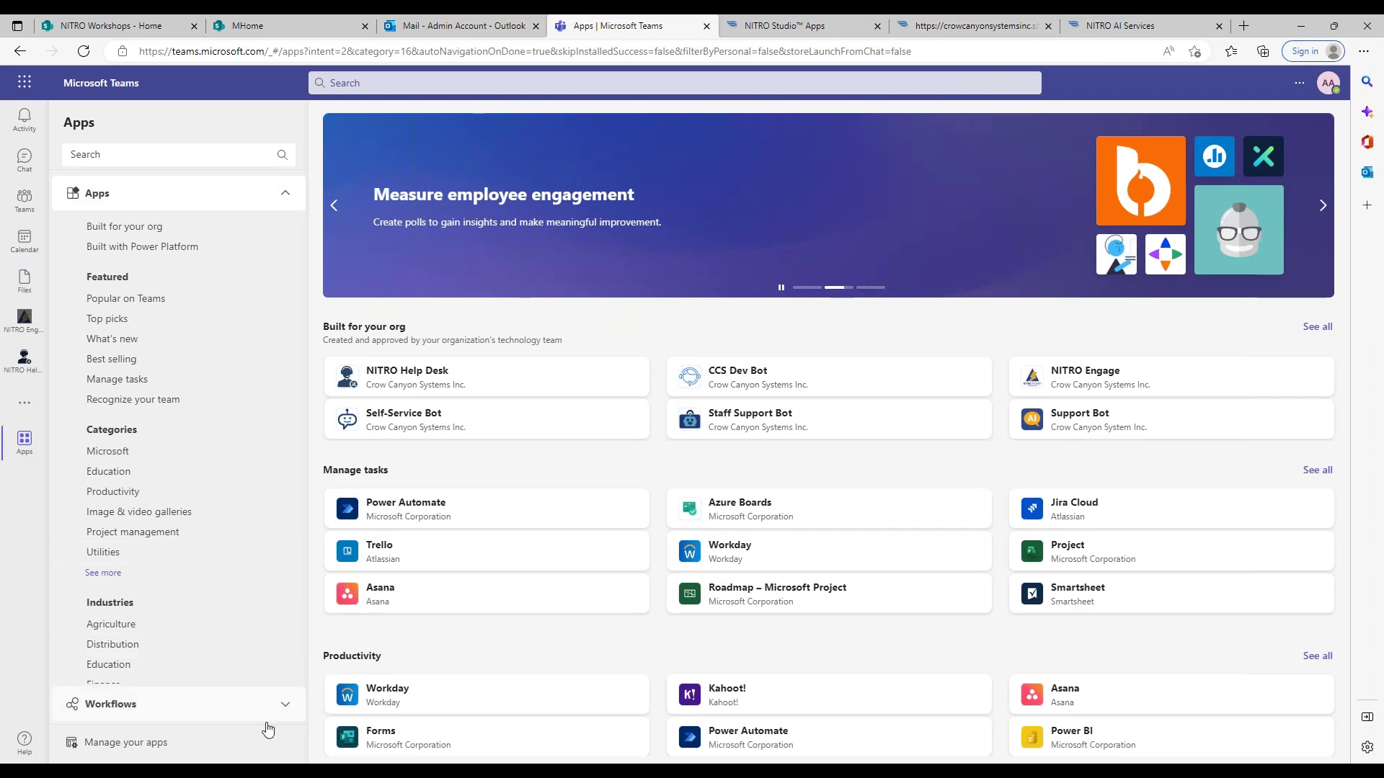
pyautogui.click(156, 743)
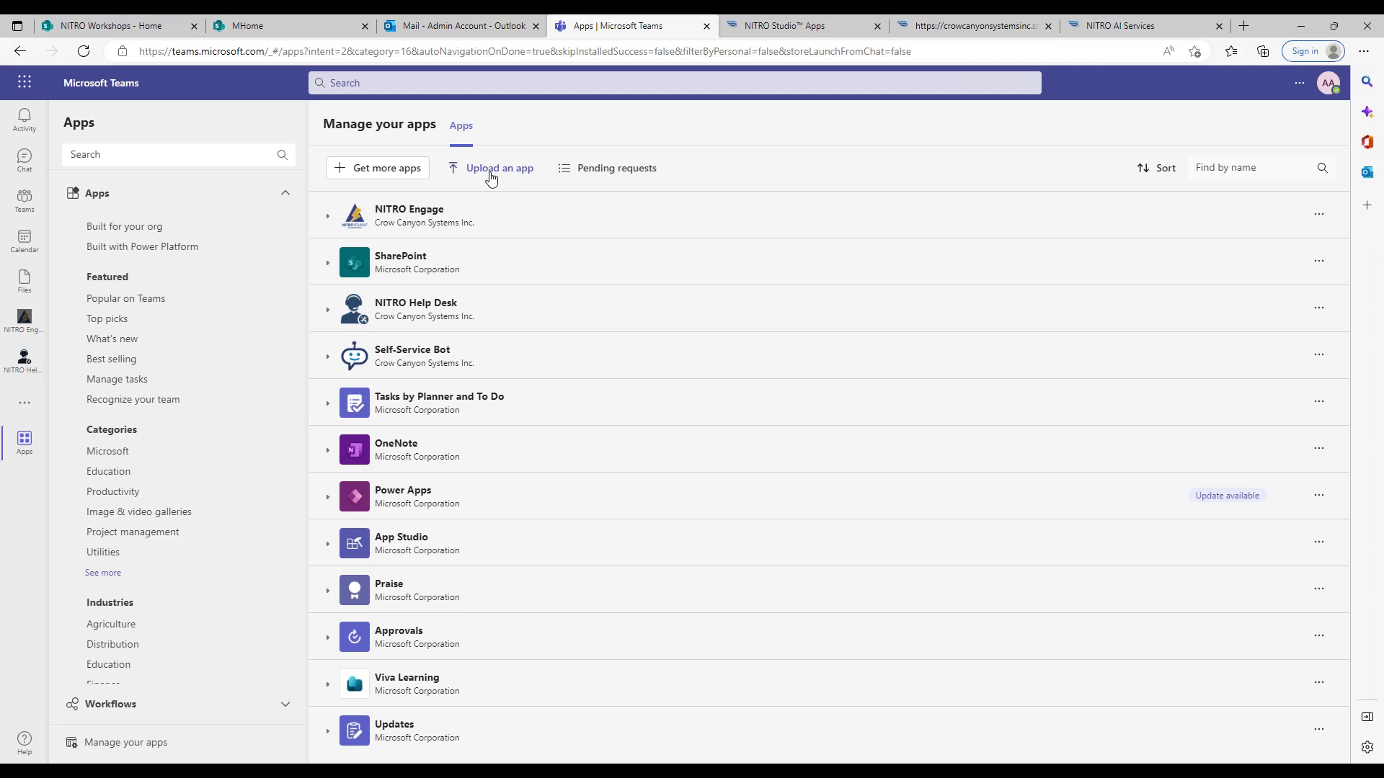
pyautogui.rightClick(34, 320)
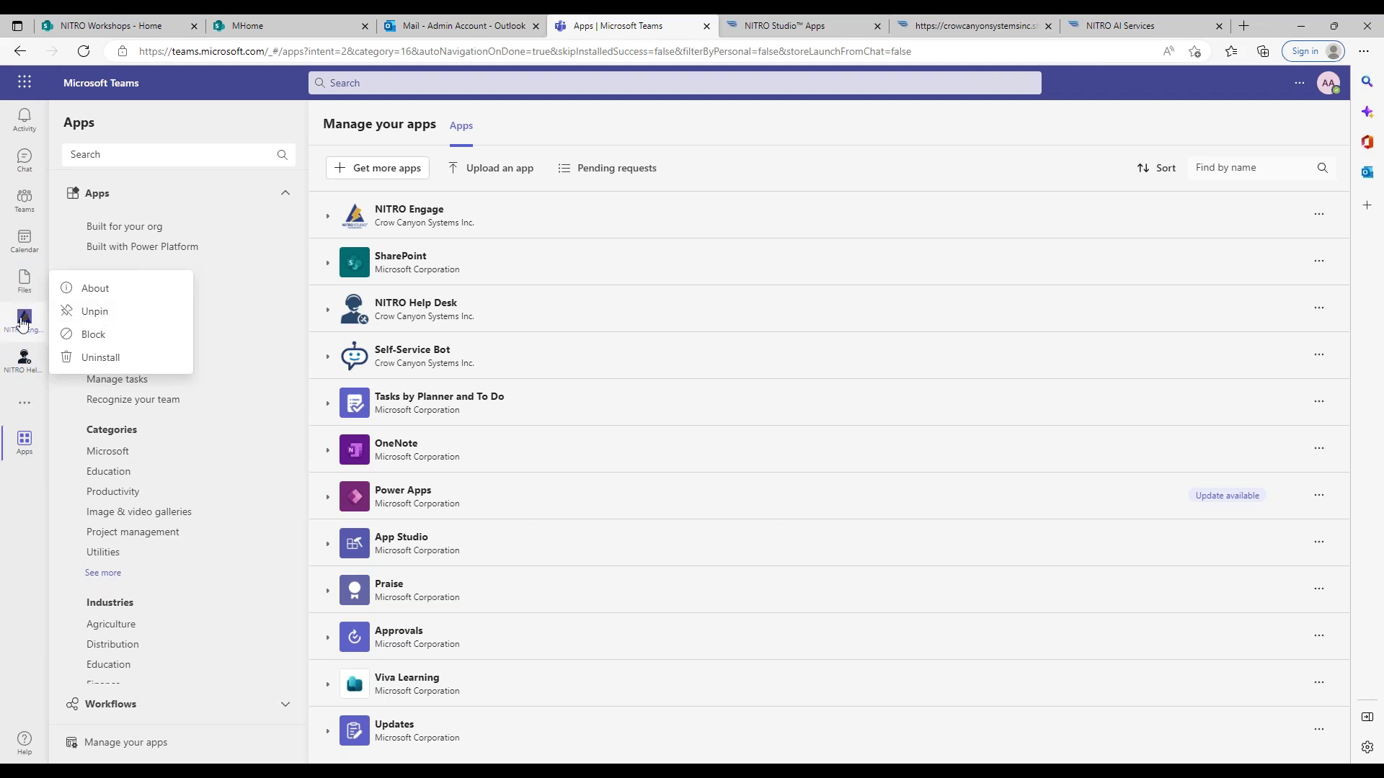
pyautogui.click(24, 445)
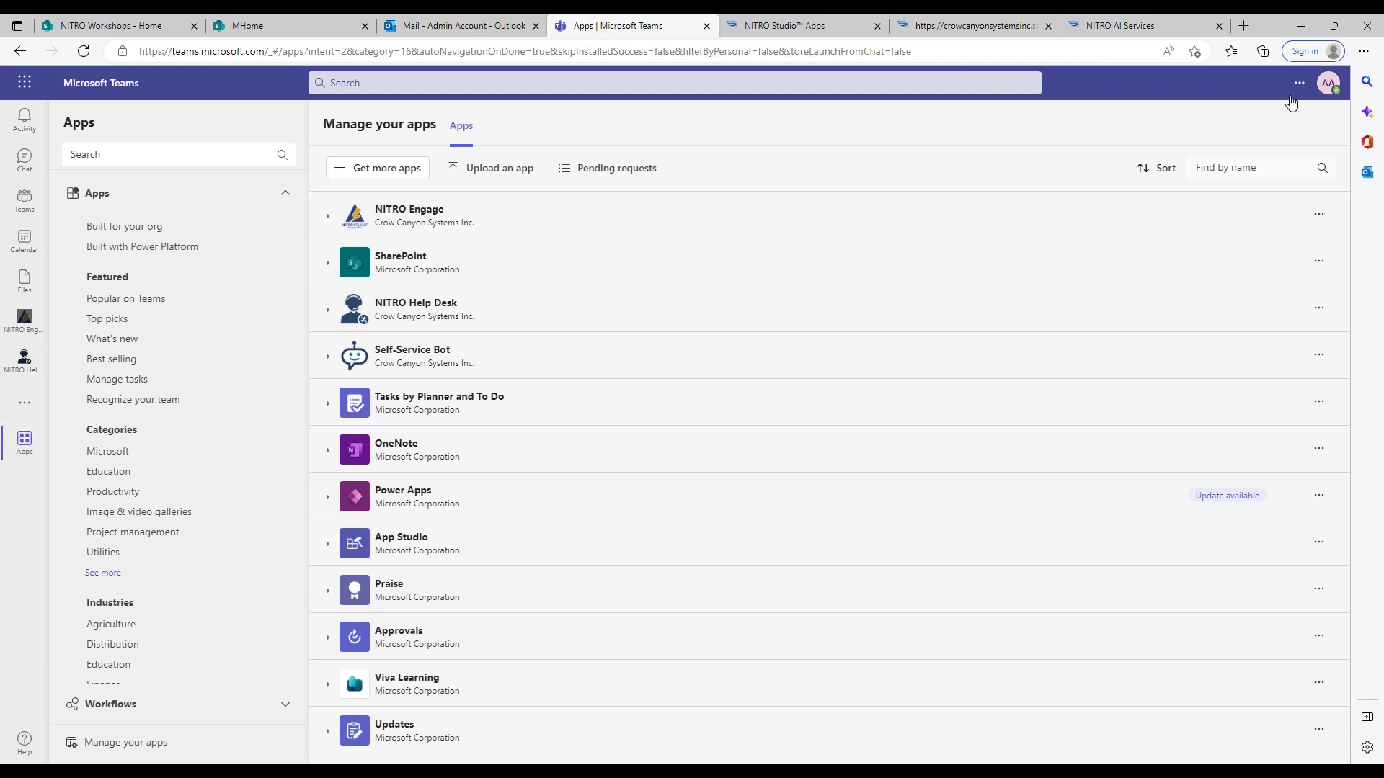
# Search the Teams app catalog for "engage" and clear the search.
pyautogui.click(129, 152)
pyautogui.write('engage')
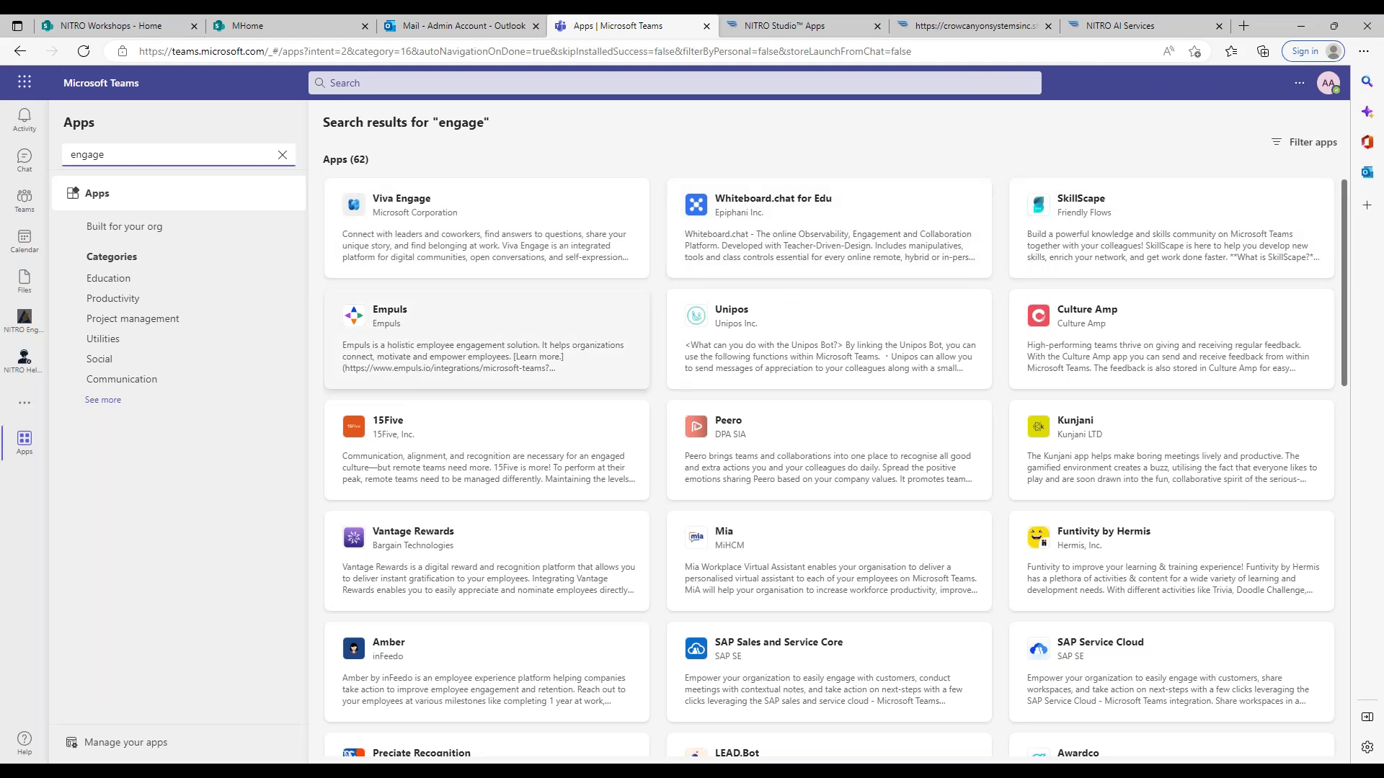
pyautogui.click(283, 158)
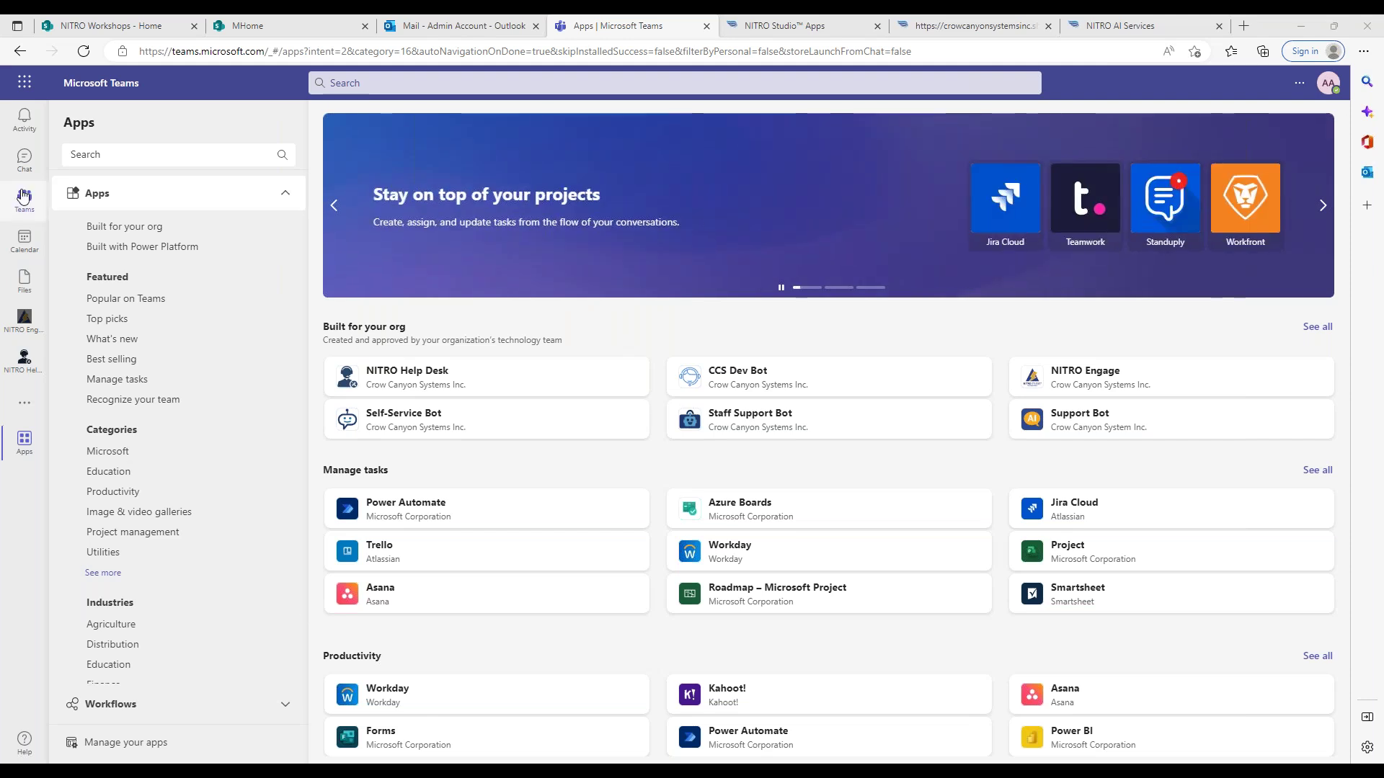
# Send "Commands" to the bot in the NITRO Engage chat and expand the IT Professional Demo command group.
pyautogui.click(24, 319)
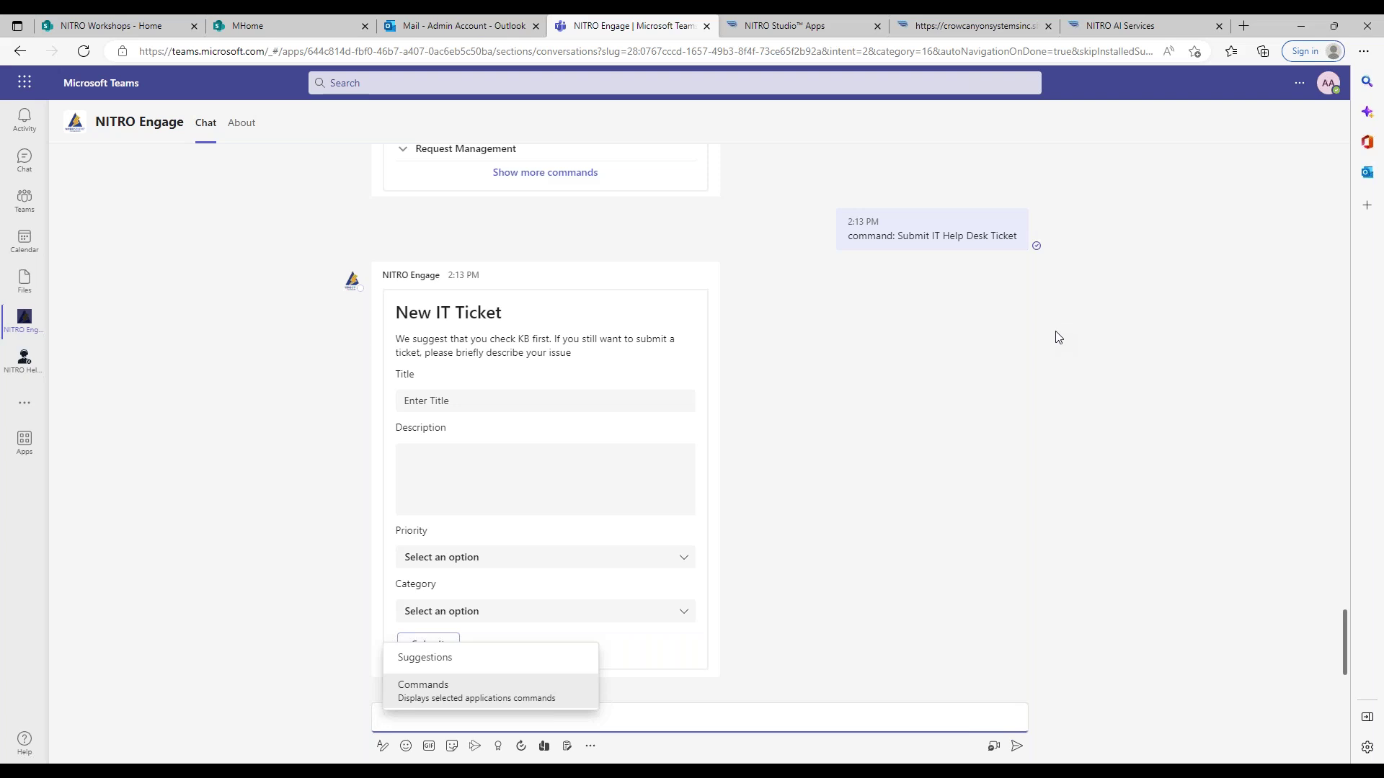
pyautogui.click(1058, 338)
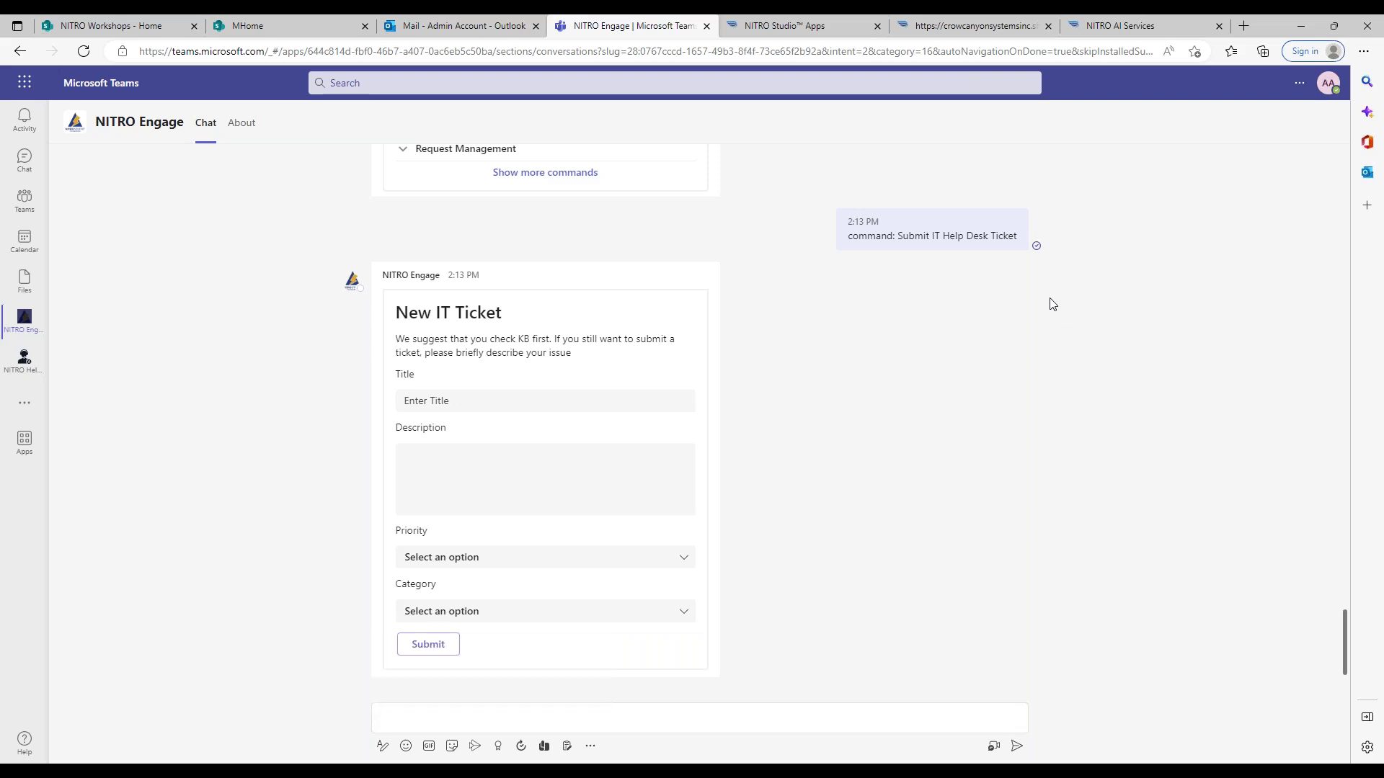
pyautogui.moveTo(969, 27)
pyautogui.click(781, 714)
pyautogui.click(3, 326)
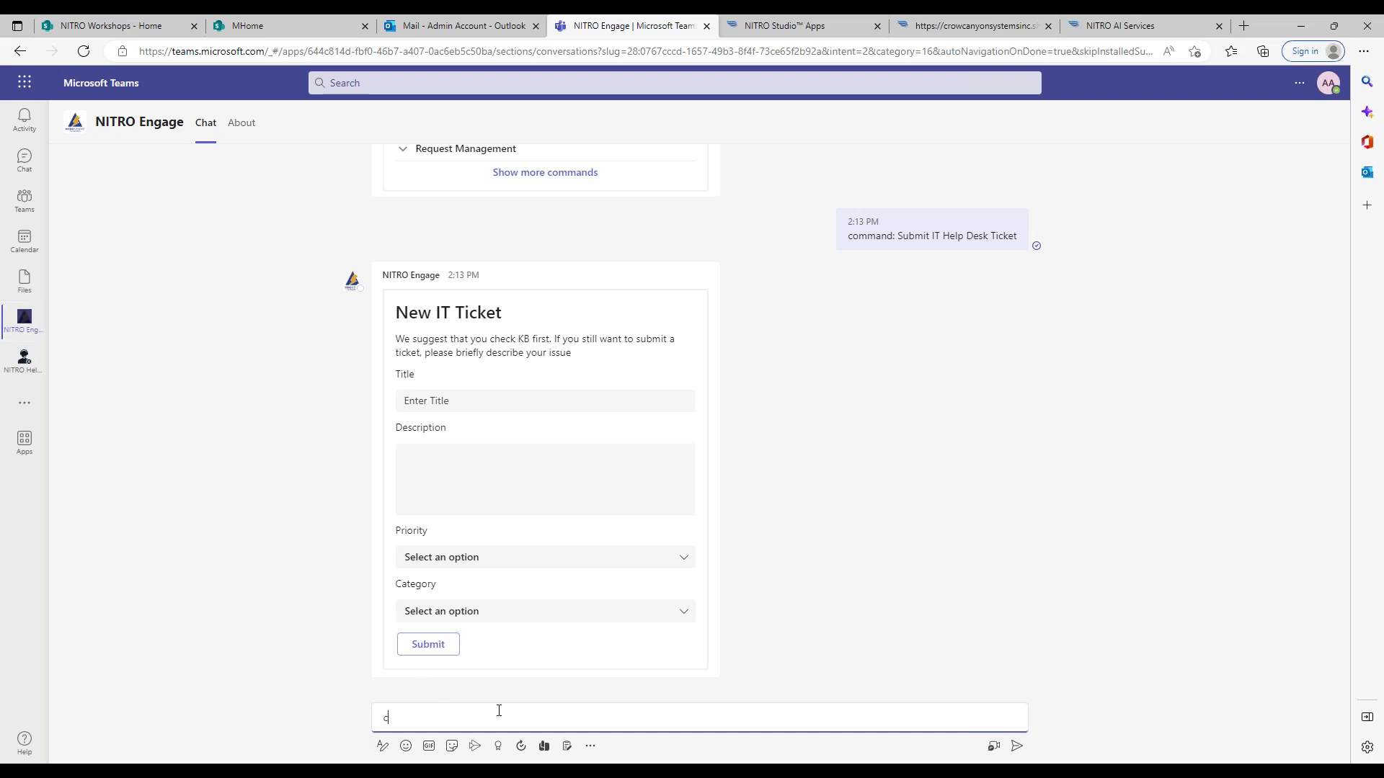
pyautogui.write('comm')
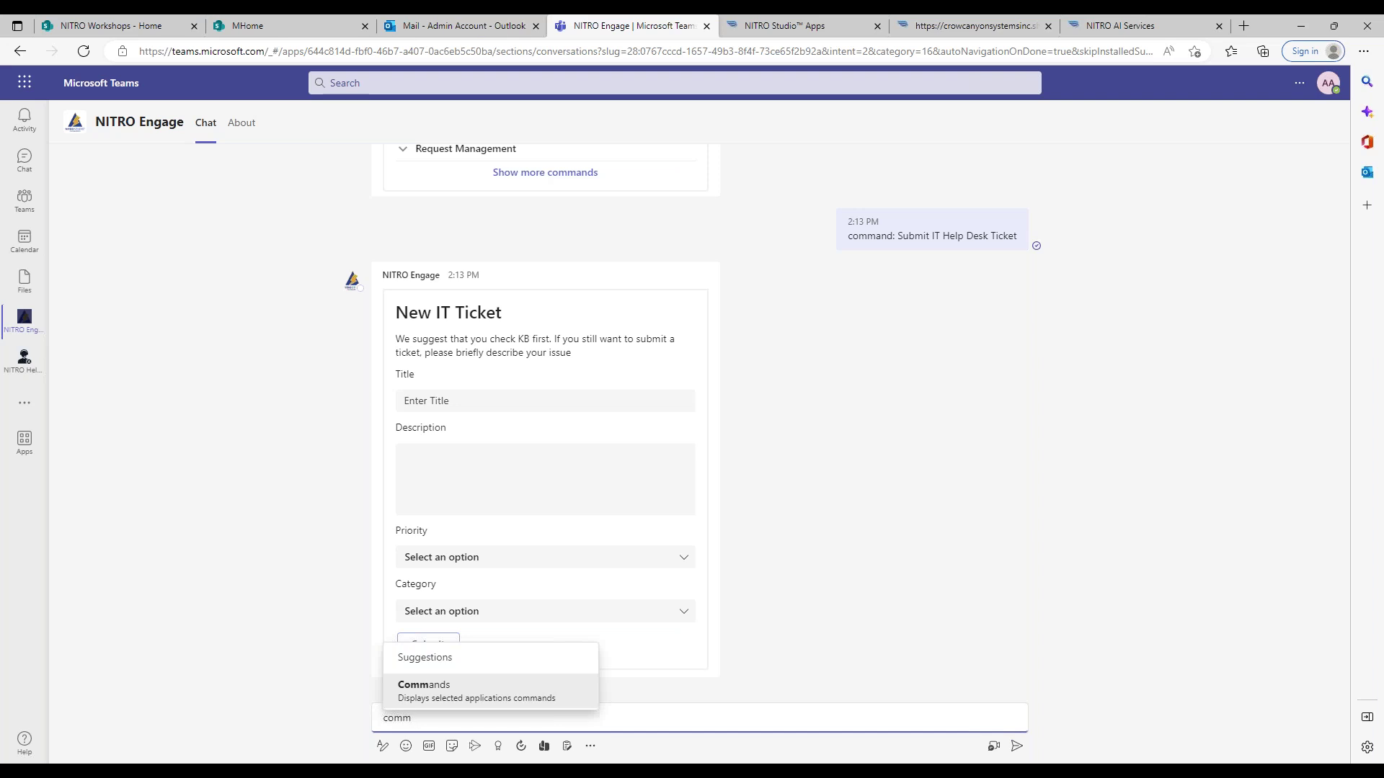
pyautogui.click(498, 692)
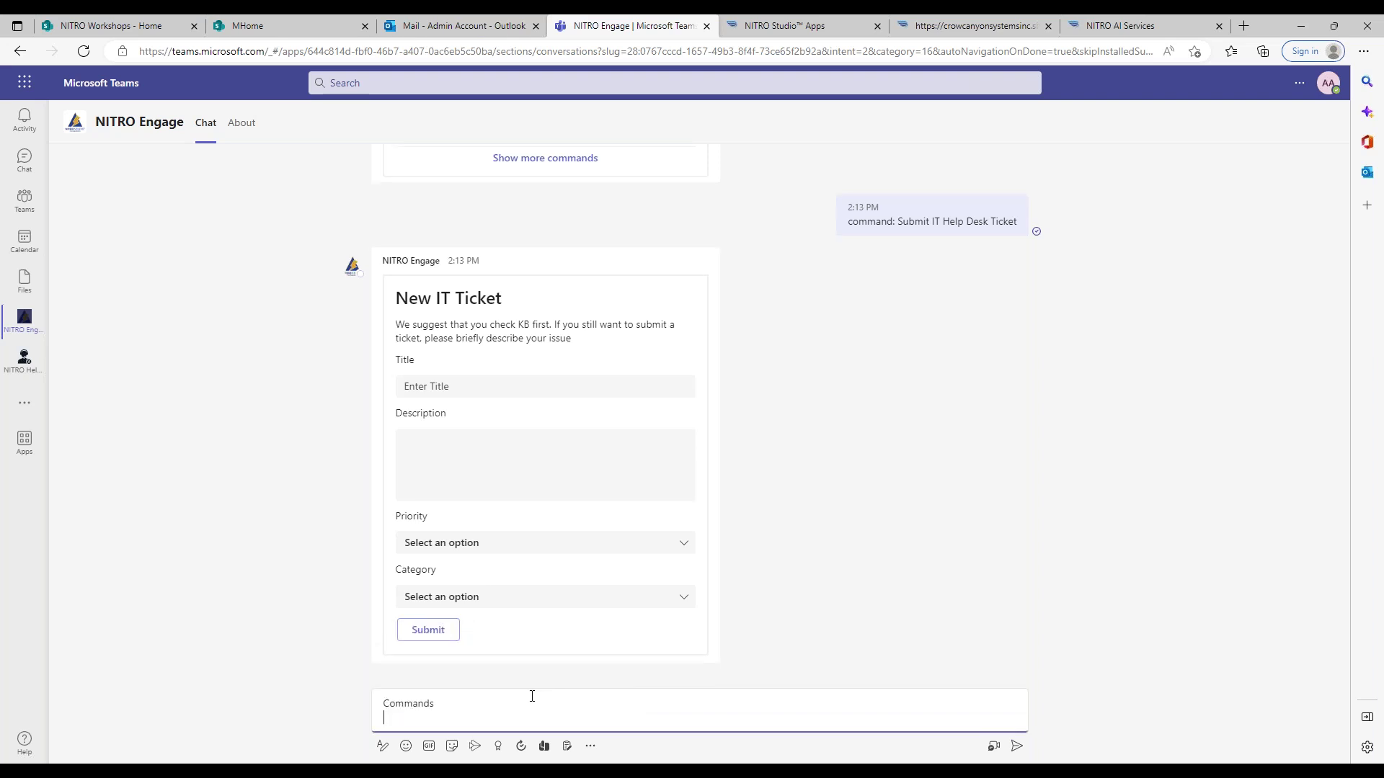
pyautogui.press('BackSpace')
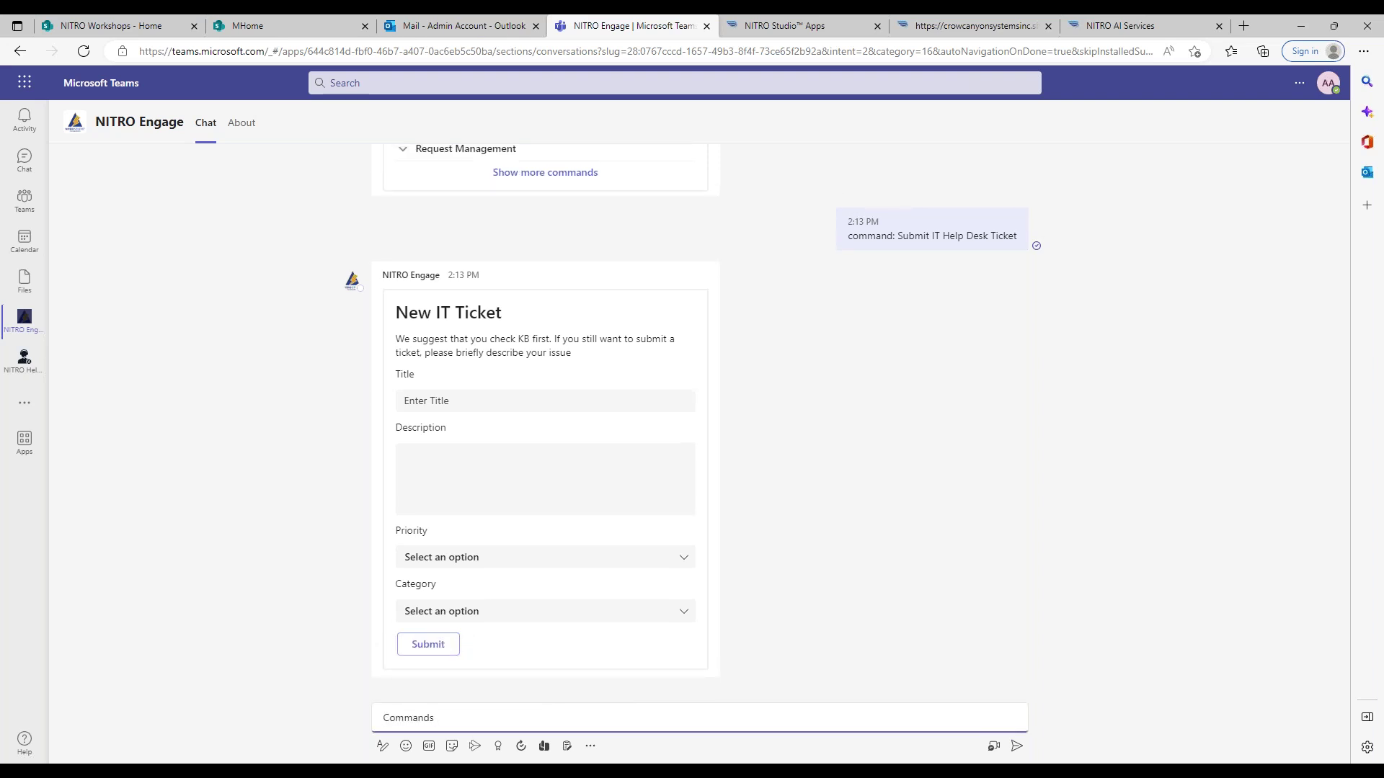
pyautogui.click(1017, 747)
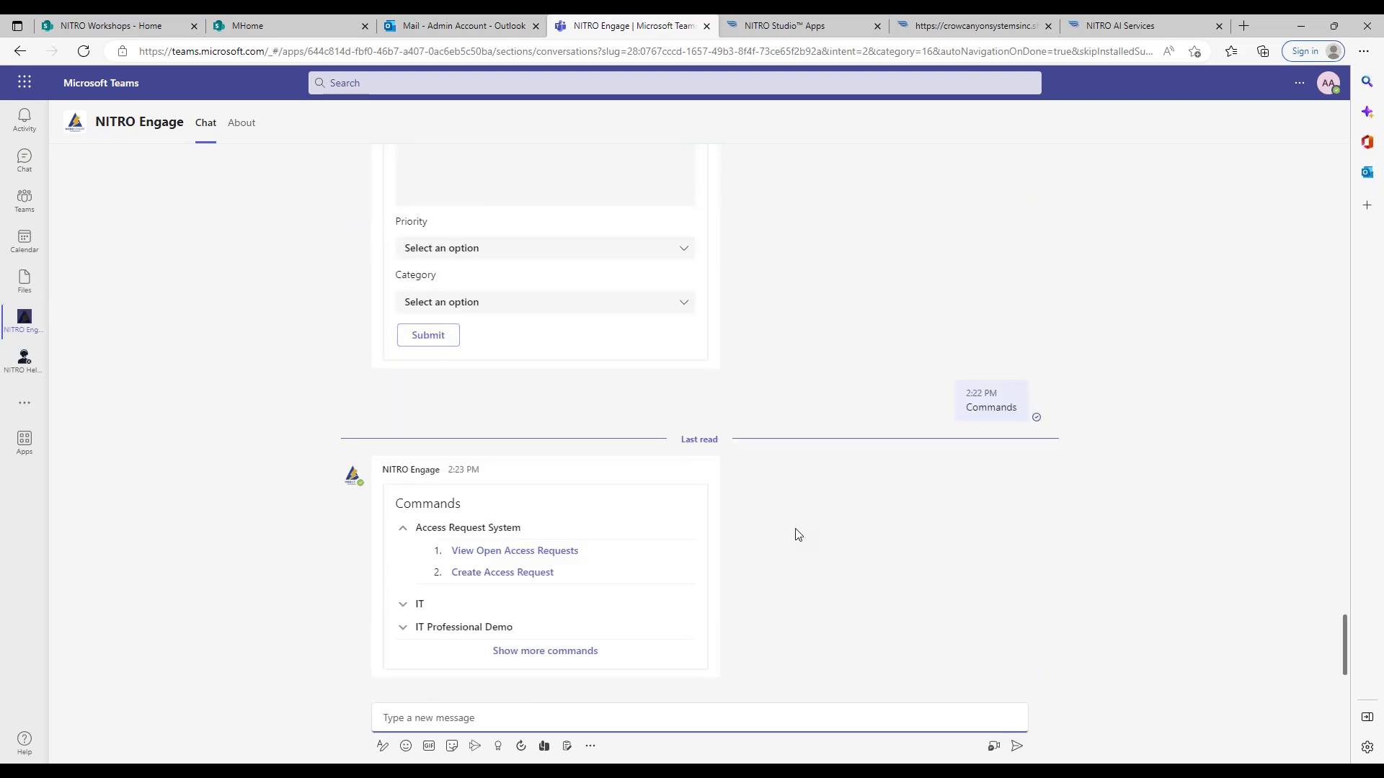
pyautogui.click(471, 629)
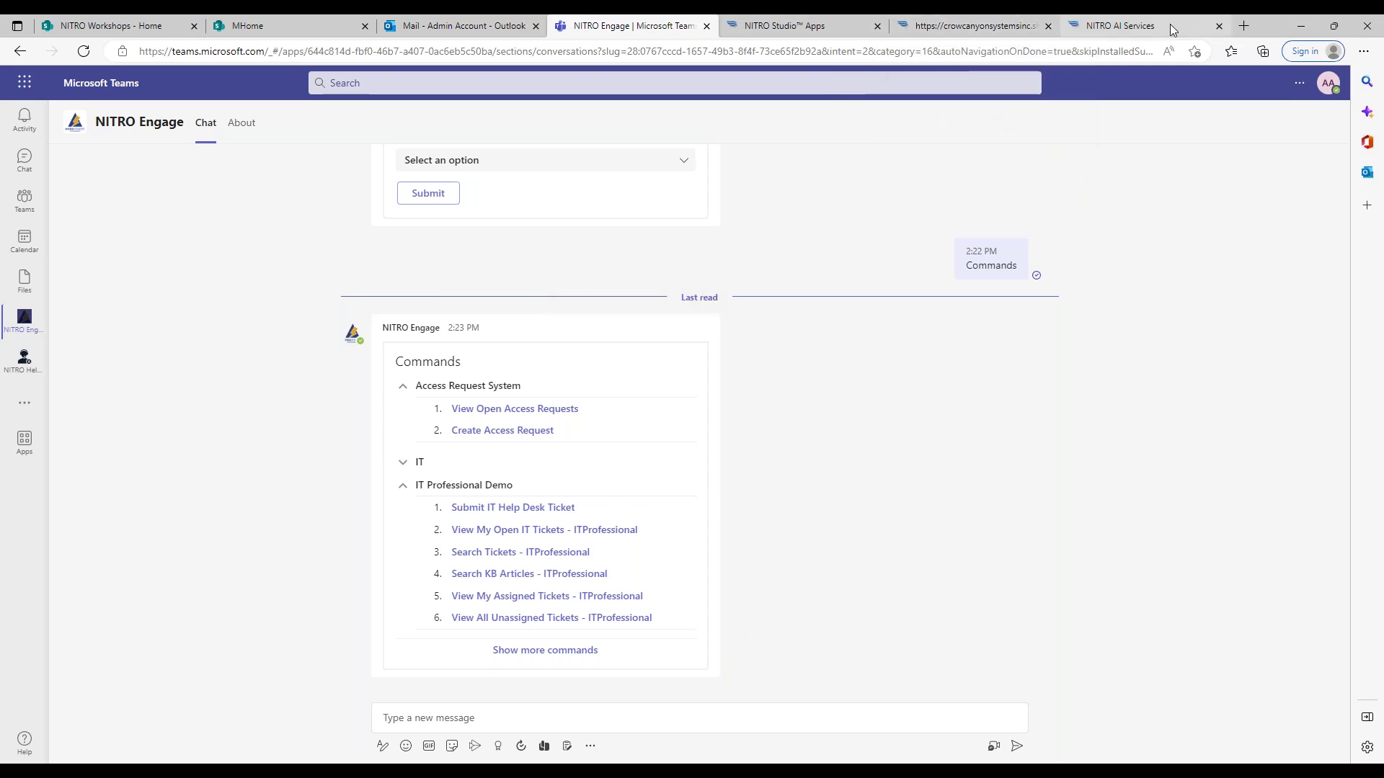
# Switch to NITRO Studio Apps, open NITRO AI Services and bring up the site collection's NITRO Engage Commands configuration.
pyautogui.moveTo(1170, 24)
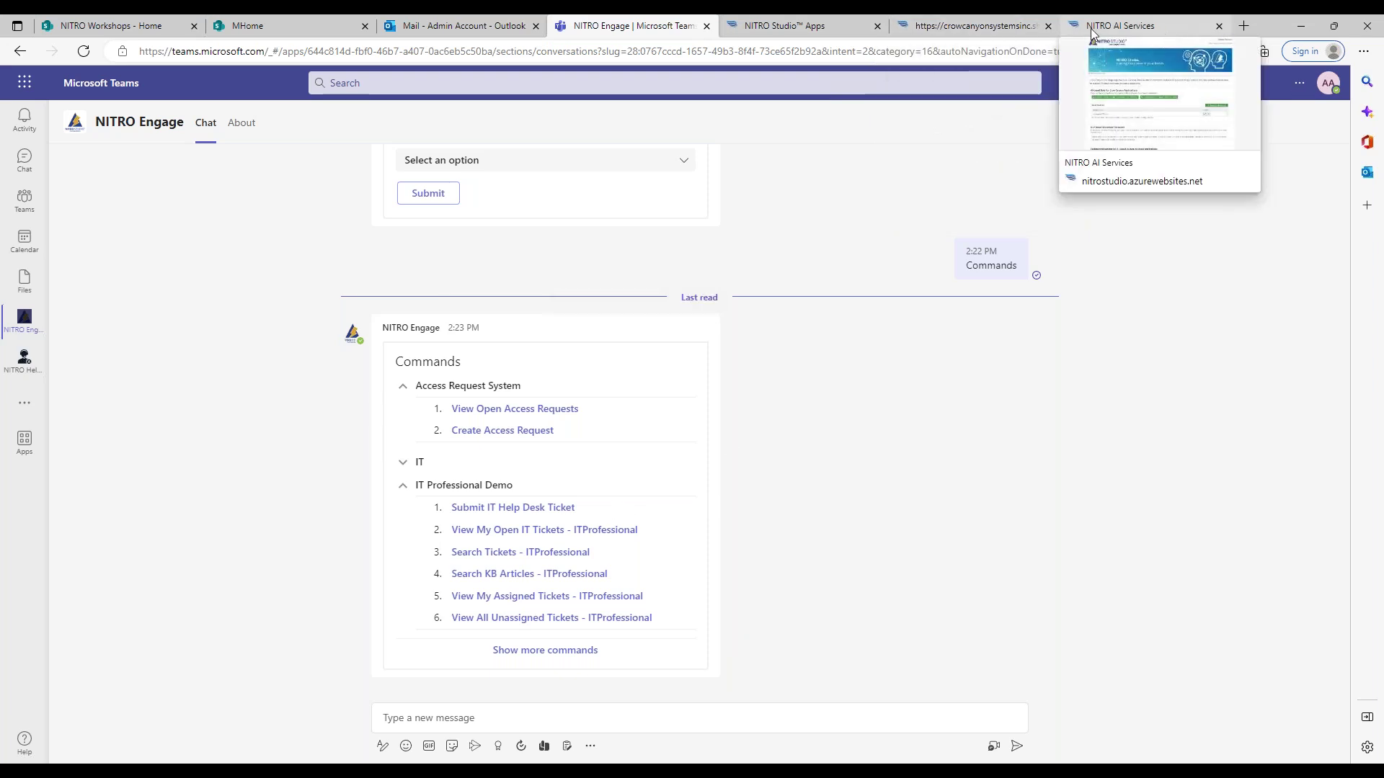
pyautogui.click(840, 23)
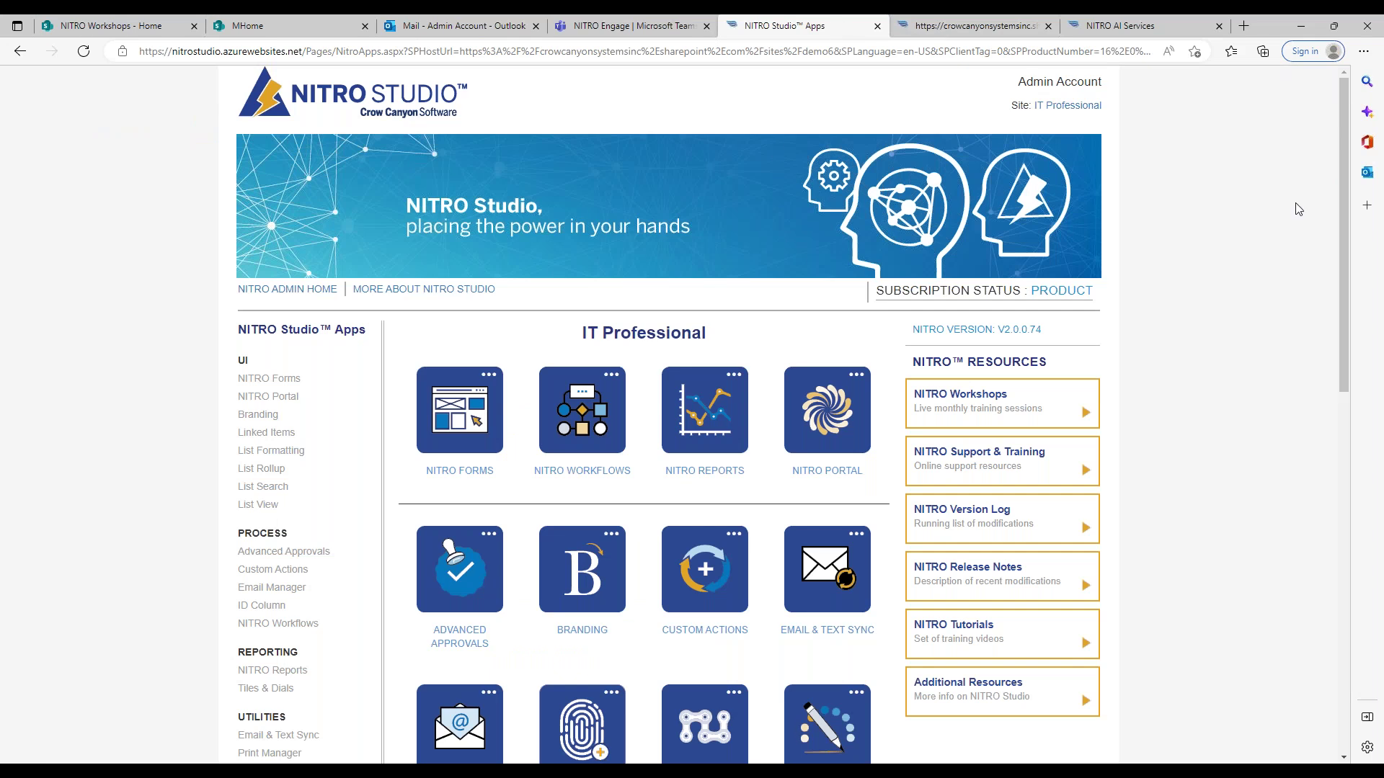
pyautogui.moveTo(1345, 229); pyautogui.dragTo(1326, 511)
pyautogui.scroll(-2, 558, 659)
pyautogui.click(561, 540)
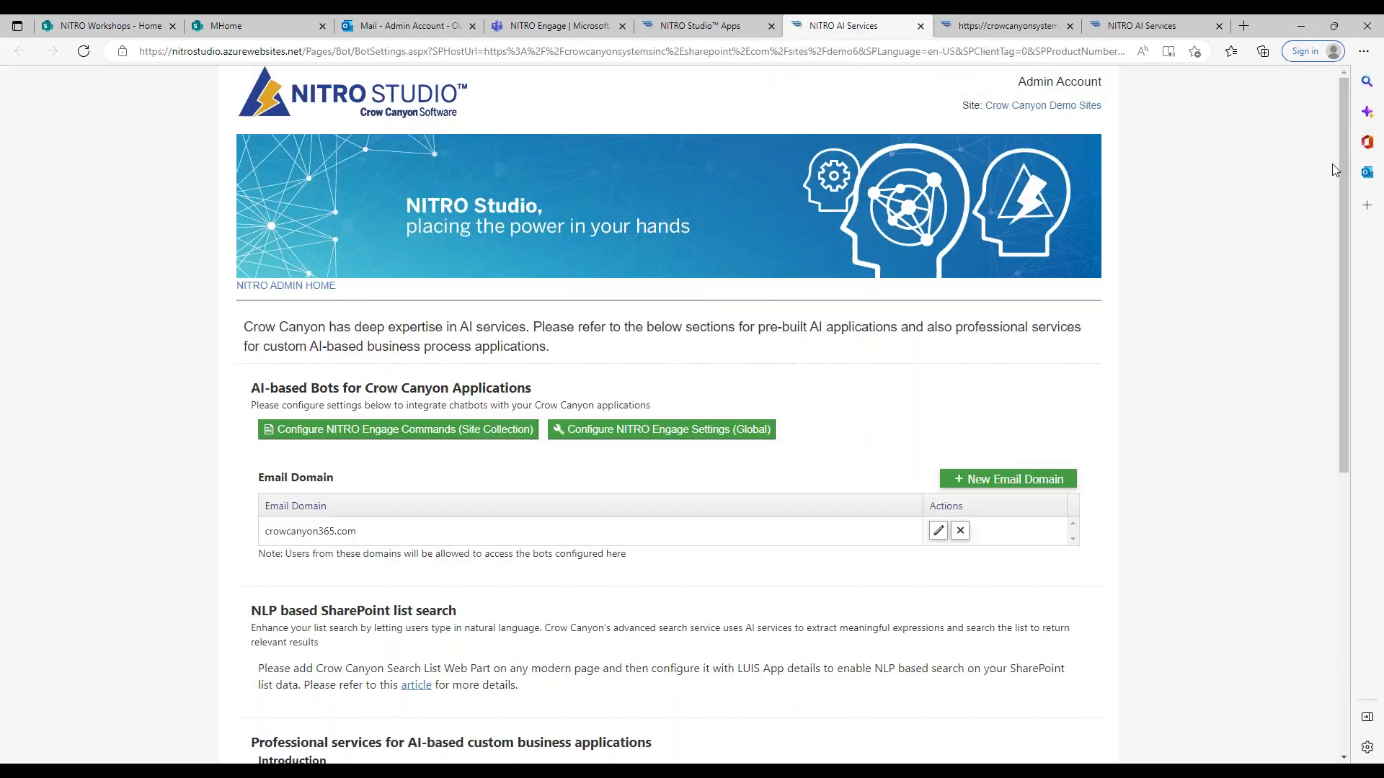
pyautogui.click(423, 437)
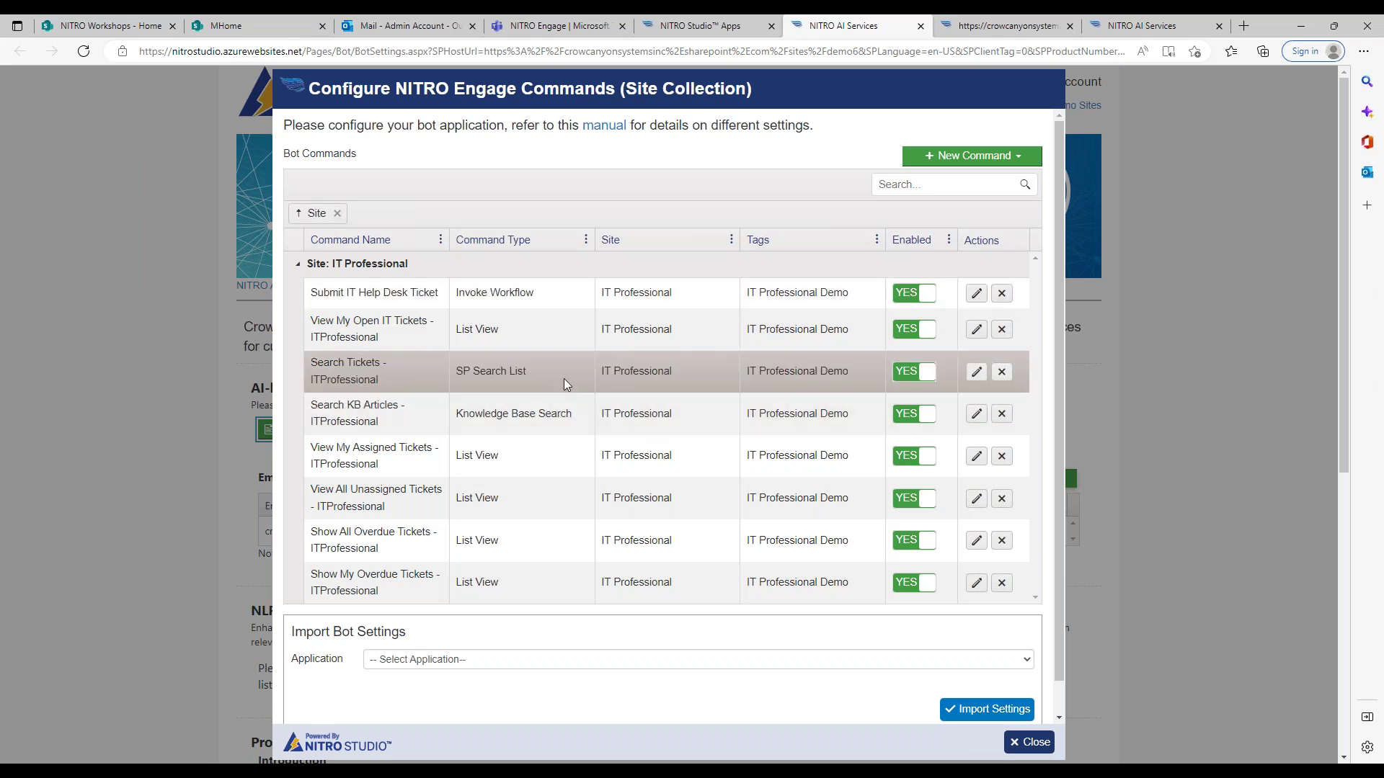
# View the command types available for a new bot command, and dismiss the list without choosing one.
pyautogui.click(1023, 160)
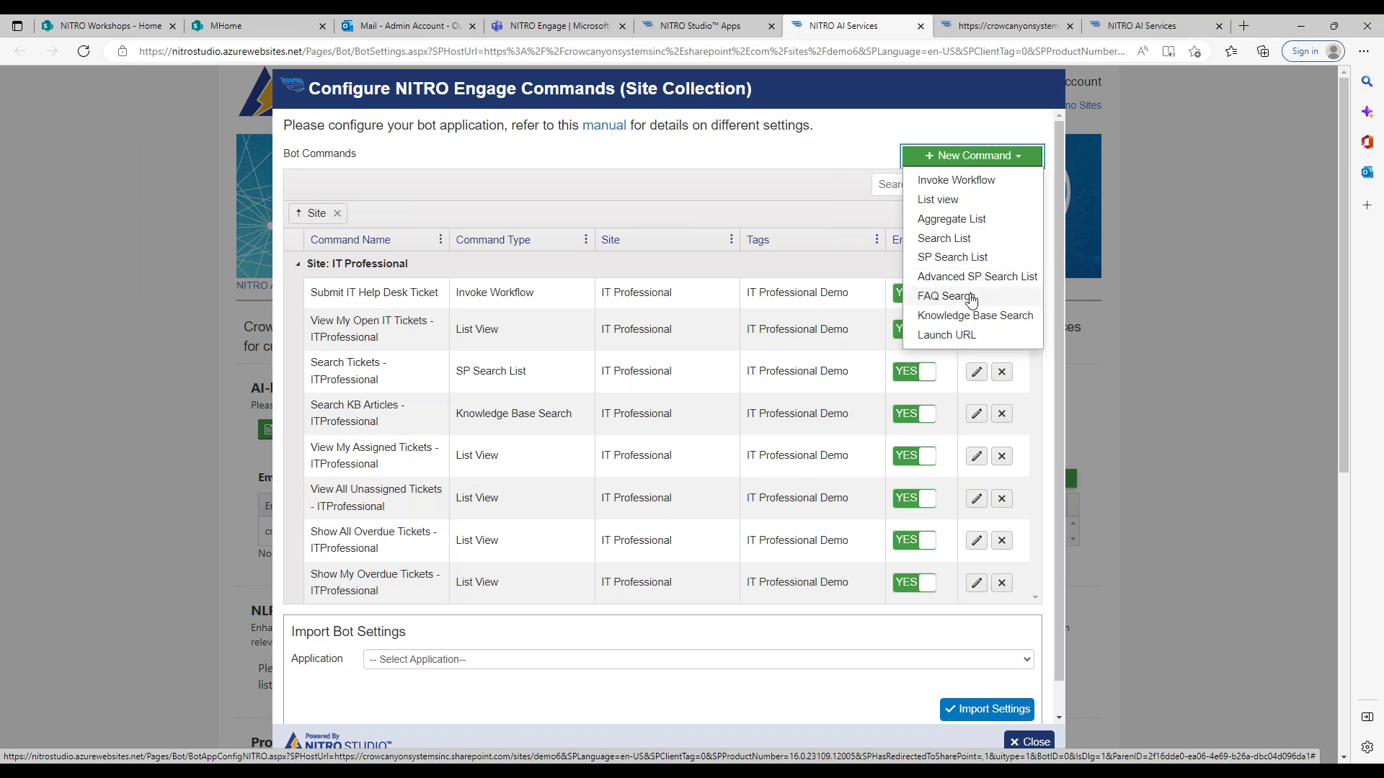
pyautogui.press('XF86AudioLowerVolume')
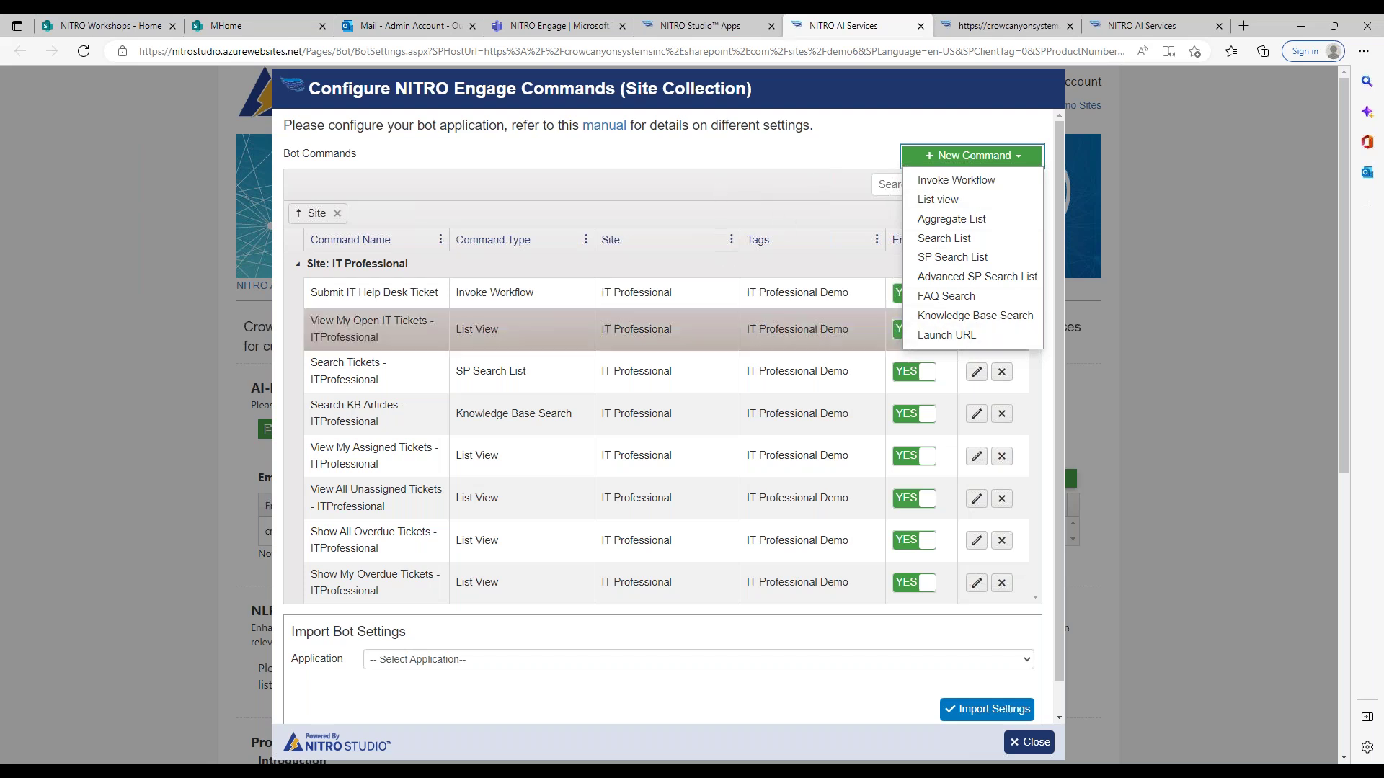
pyautogui.click(759, 202)
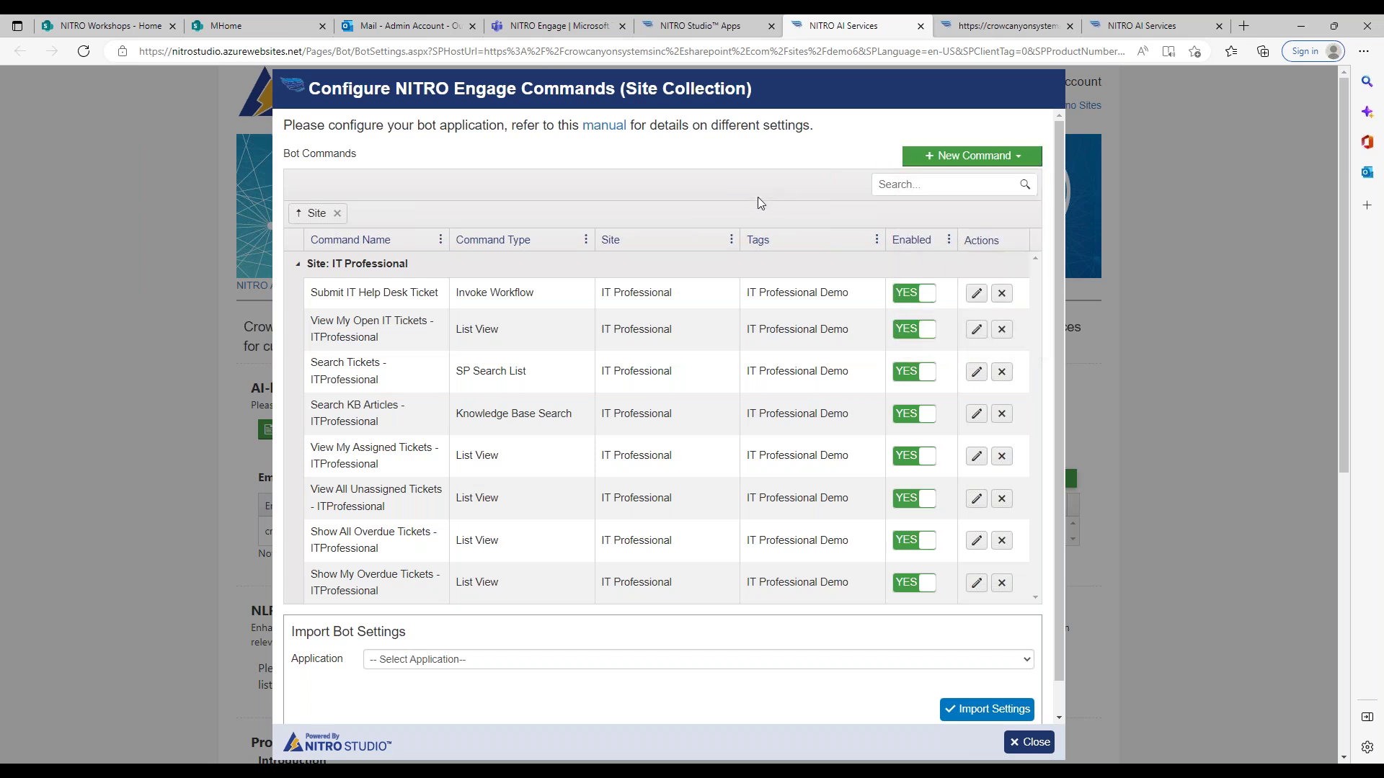
# Examine the View My Open IT Tickets command's settings and its Workflow setting, and close the command configuration without saving.
pyautogui.click(977, 330)
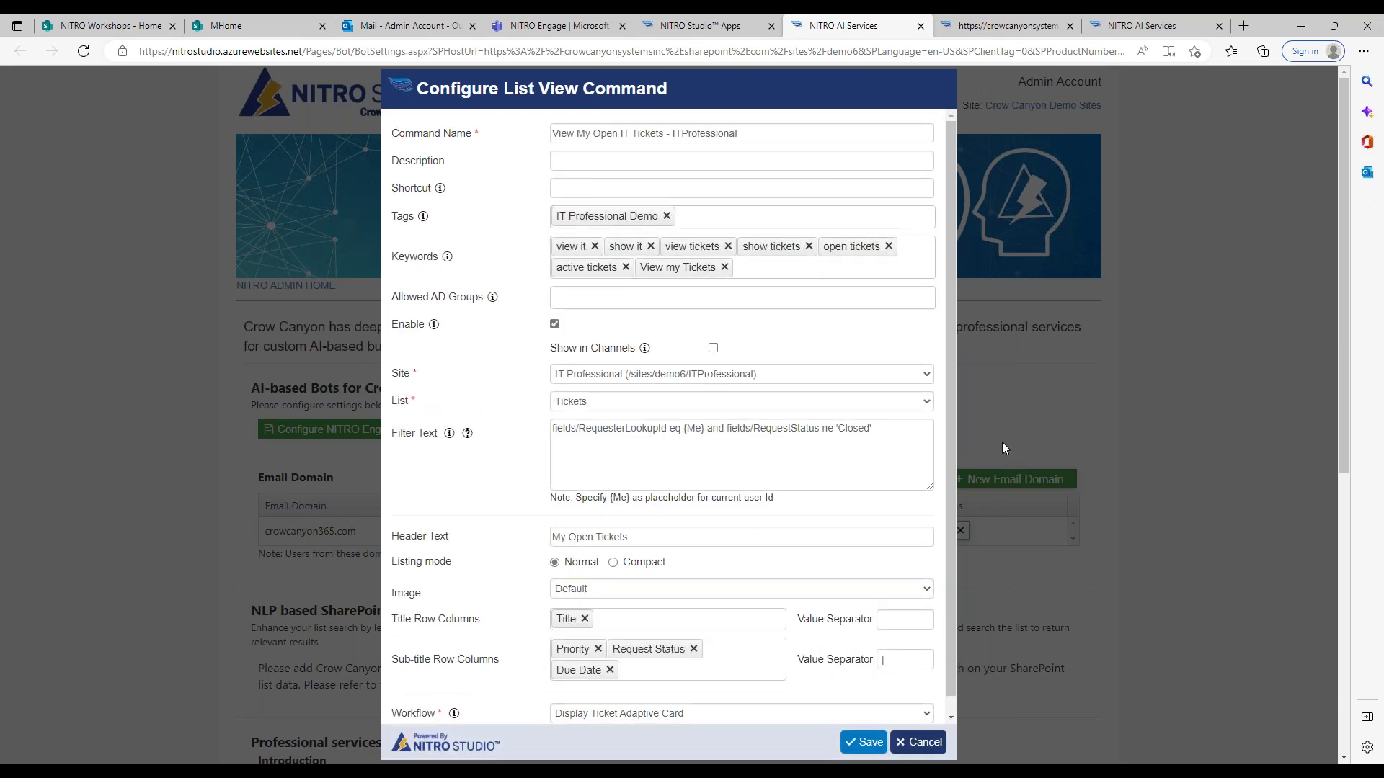
pyautogui.scroll(-1, 956, 430)
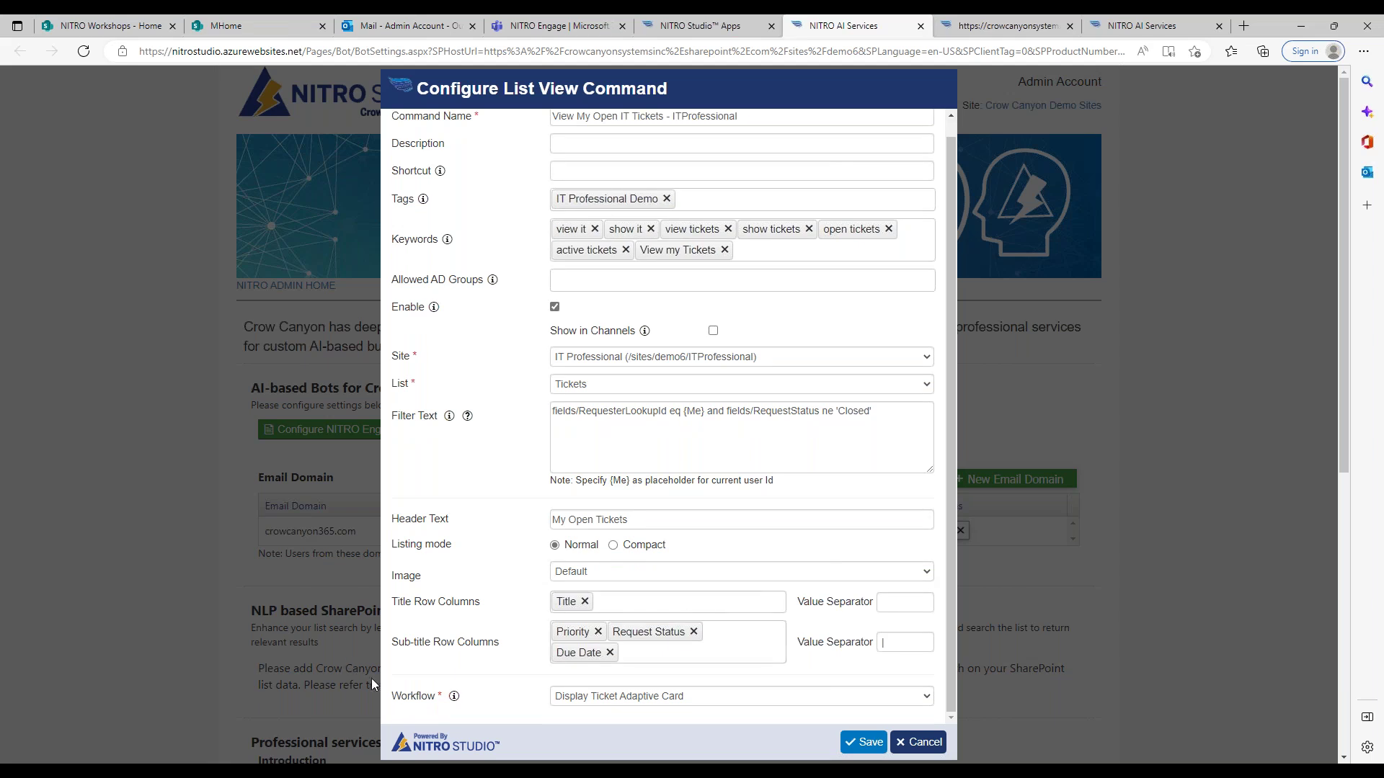
pyautogui.moveTo(391, 696); pyautogui.dragTo(445, 691)
pyautogui.click(448, 693)
pyautogui.click(918, 742)
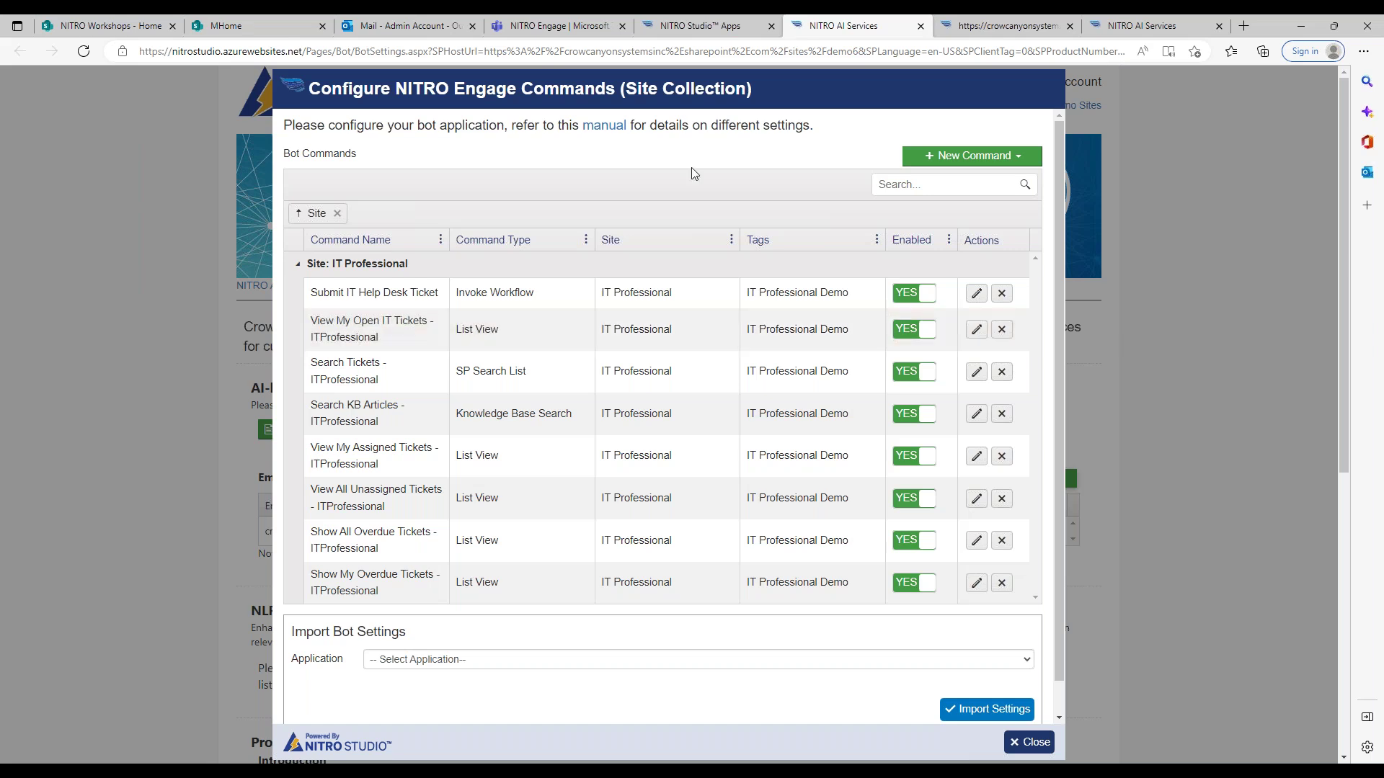
pyautogui.click(1029, 742)
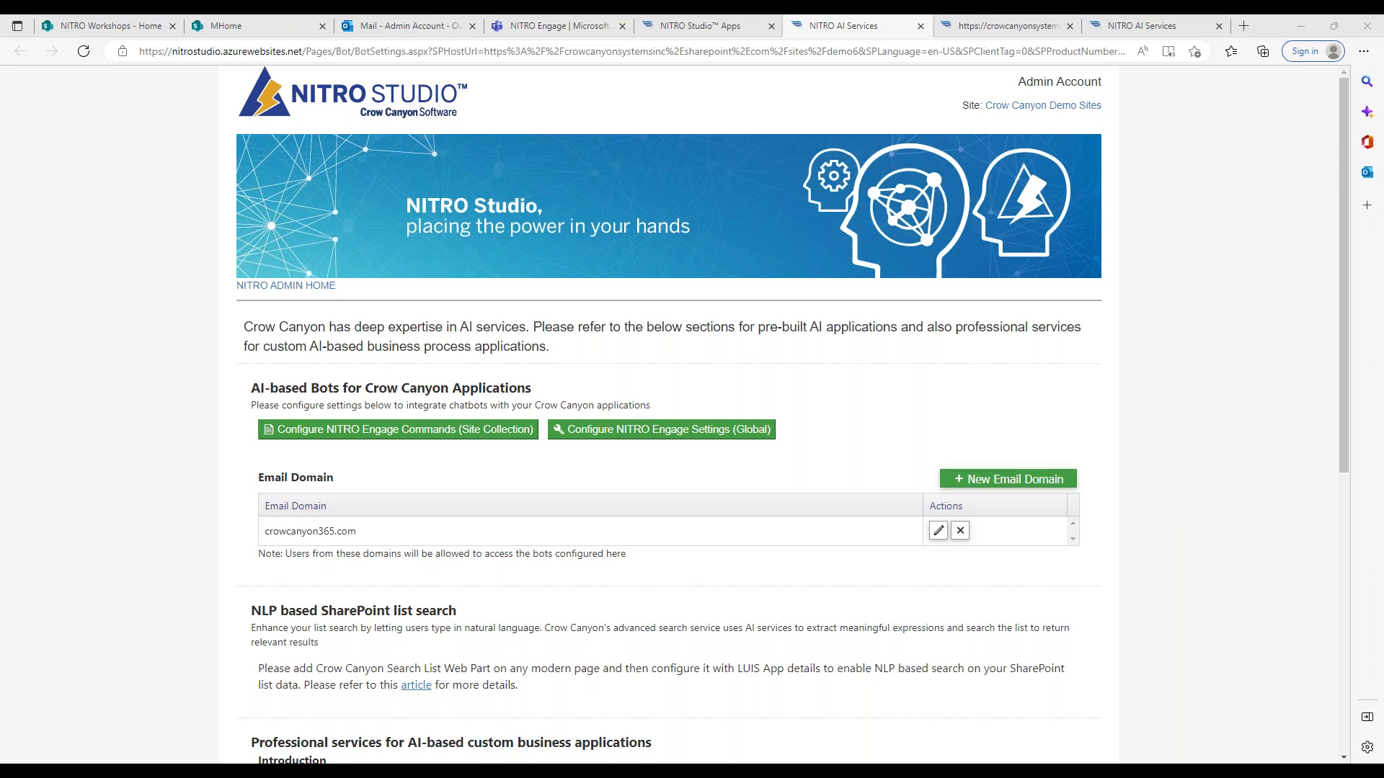
# Switch to Visio, maximize the window and examine the Bot and Workflow Diagram from the initial command through the follow-up cards.
pyautogui.moveTo(1383, 152); pyautogui.dragTo(599, 140)
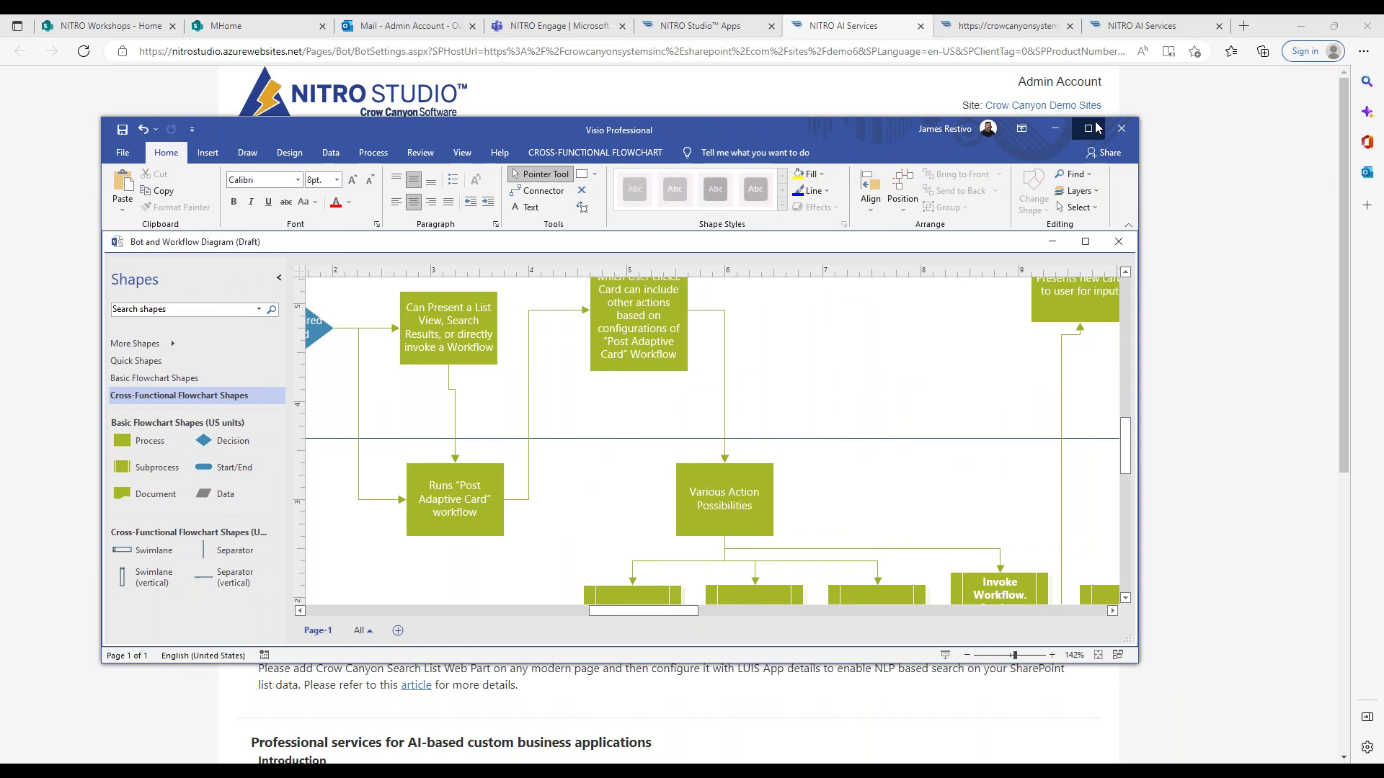
pyautogui.click(1089, 128)
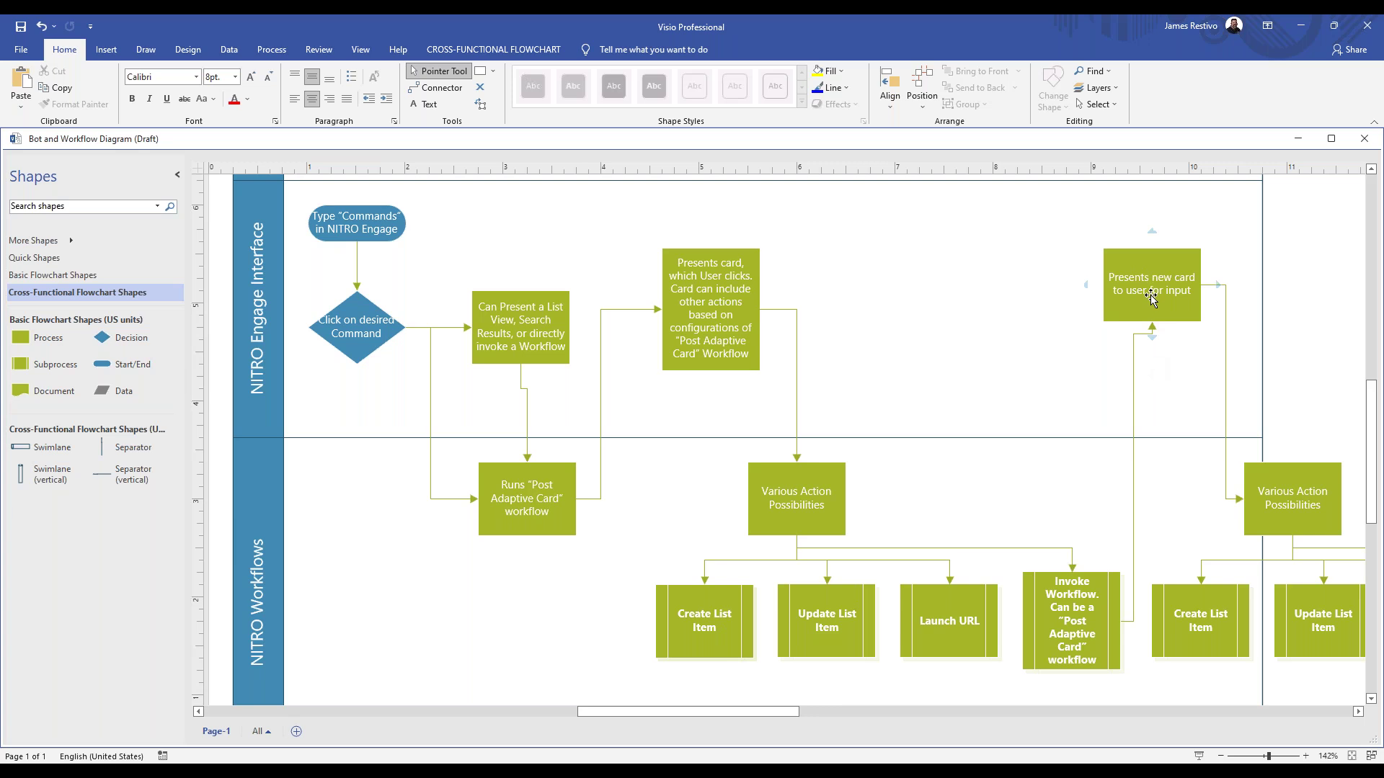
pyautogui.moveTo(784, 715); pyautogui.dragTo(833, 717)
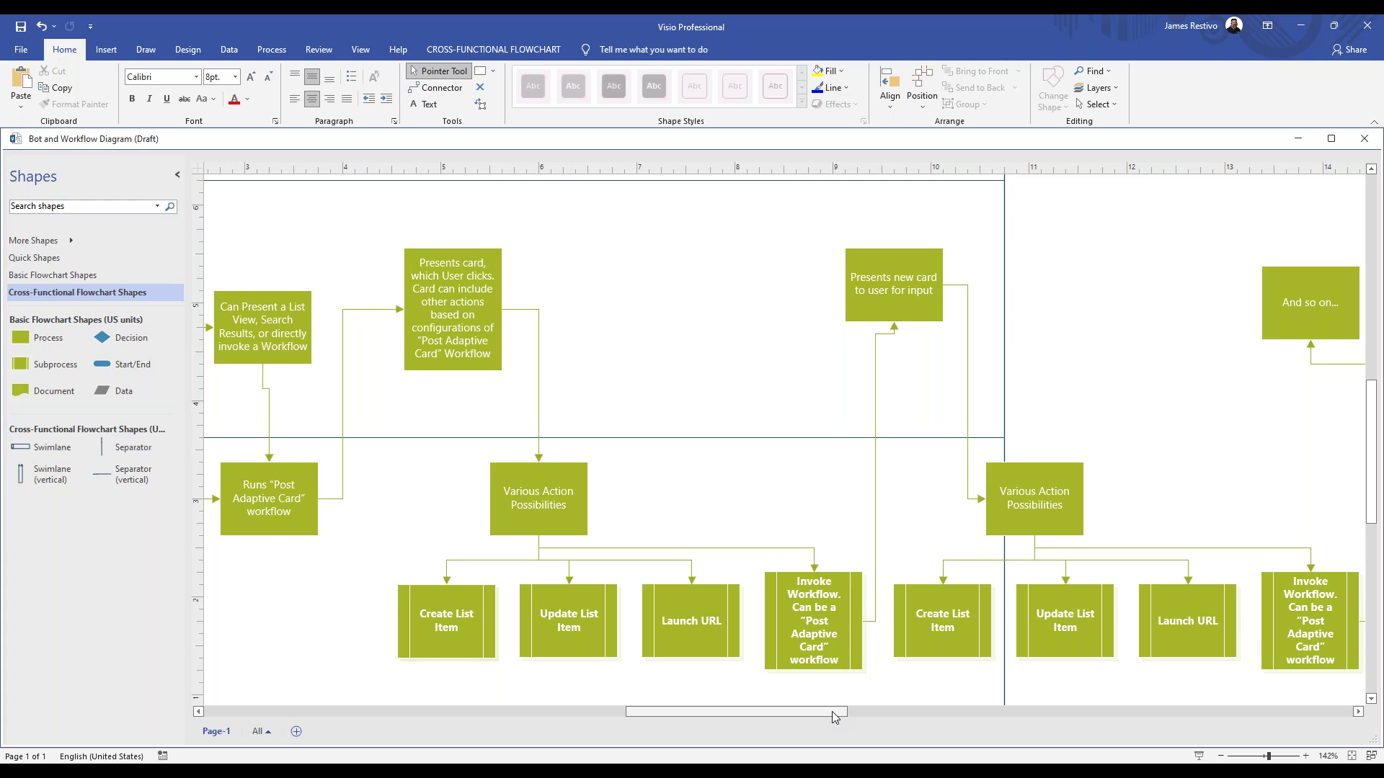
# Examine the Bot and Workflow Diagram from the initial command through the action possibilities to the final And so on card.
pyautogui.moveTo(834, 717); pyautogui.dragTo(809, 723)
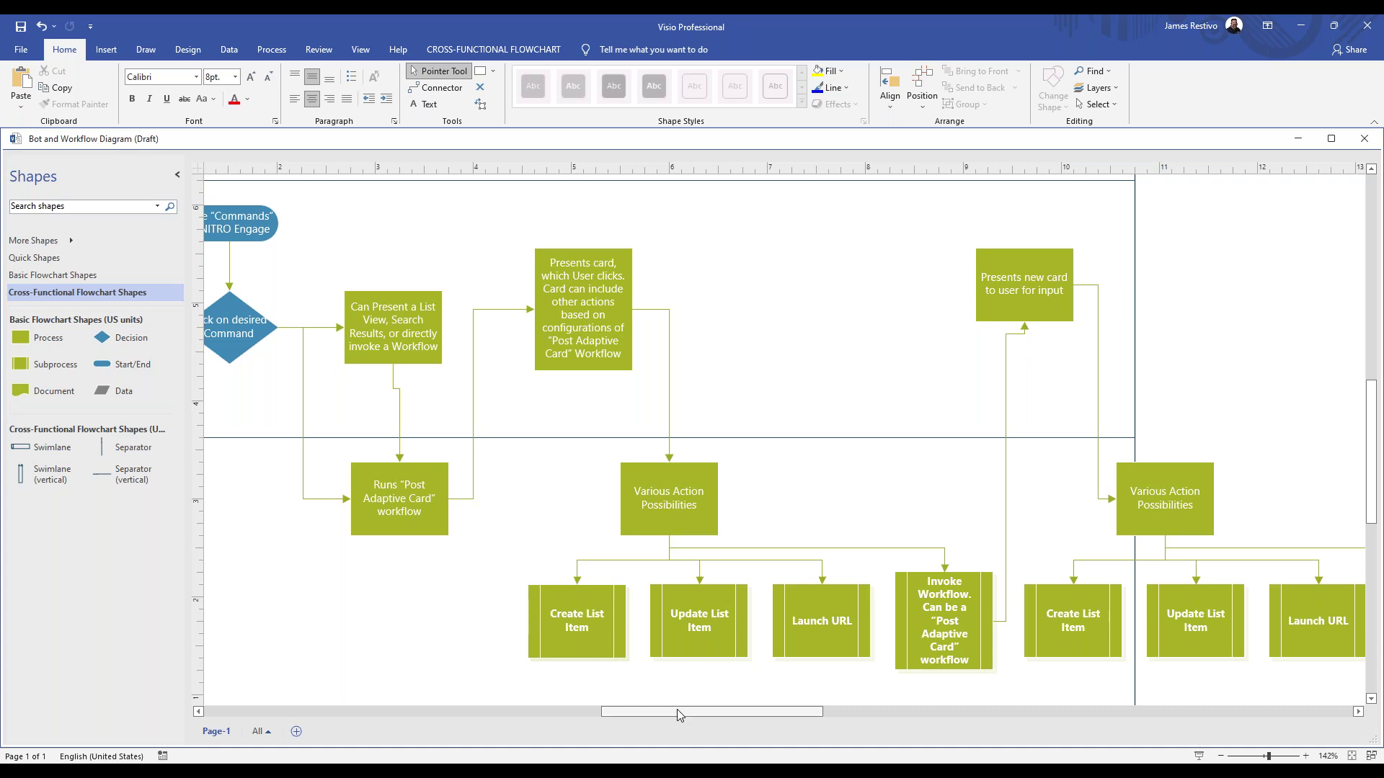
pyautogui.moveTo(677, 712); pyautogui.dragTo(664, 720)
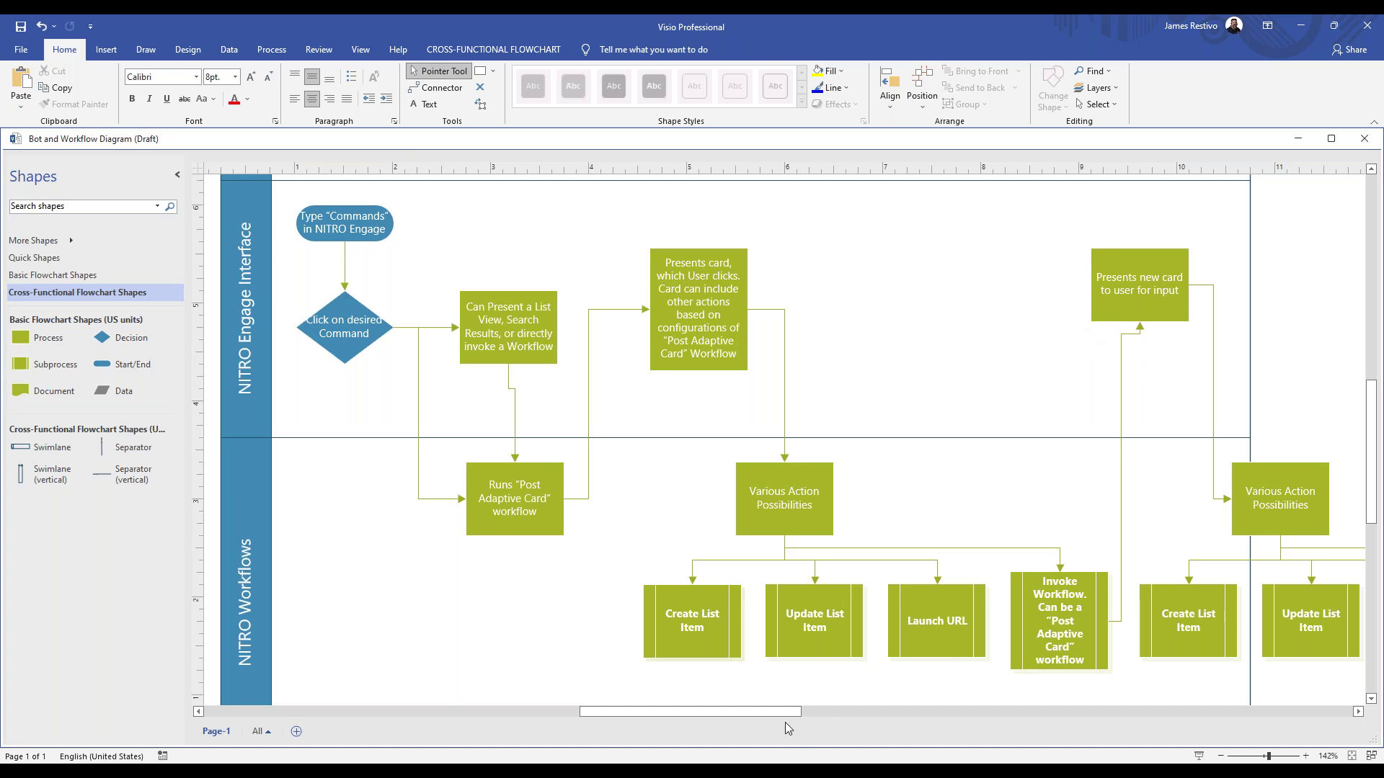
pyautogui.moveTo(784, 715); pyautogui.dragTo(841, 717)
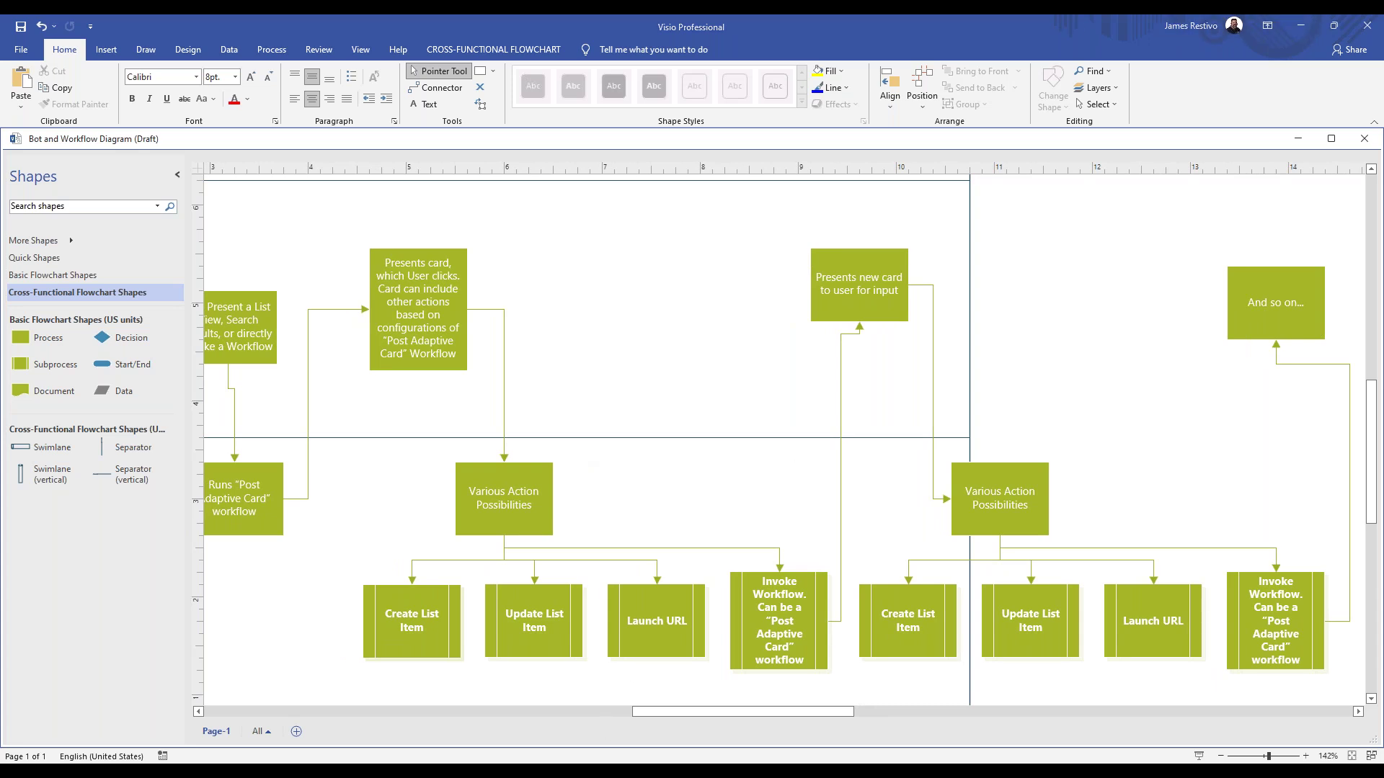
# Switch to the browser, reopen the site collection's NITRO Engage Commands and examine the View My Open IT Tickets - ITProfessional command's settings.
pyautogui.click(607, 762)
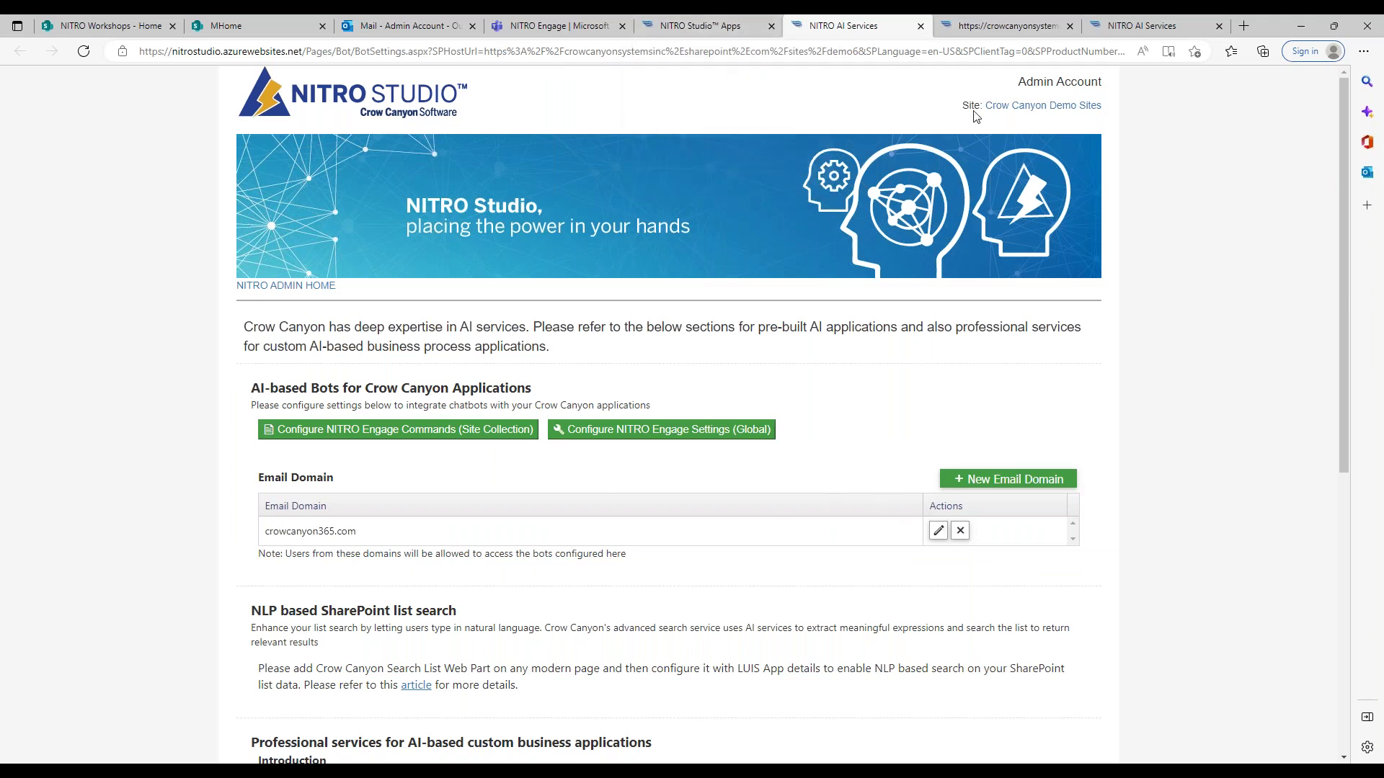
pyautogui.click(1037, 25)
pyautogui.click(1145, 27)
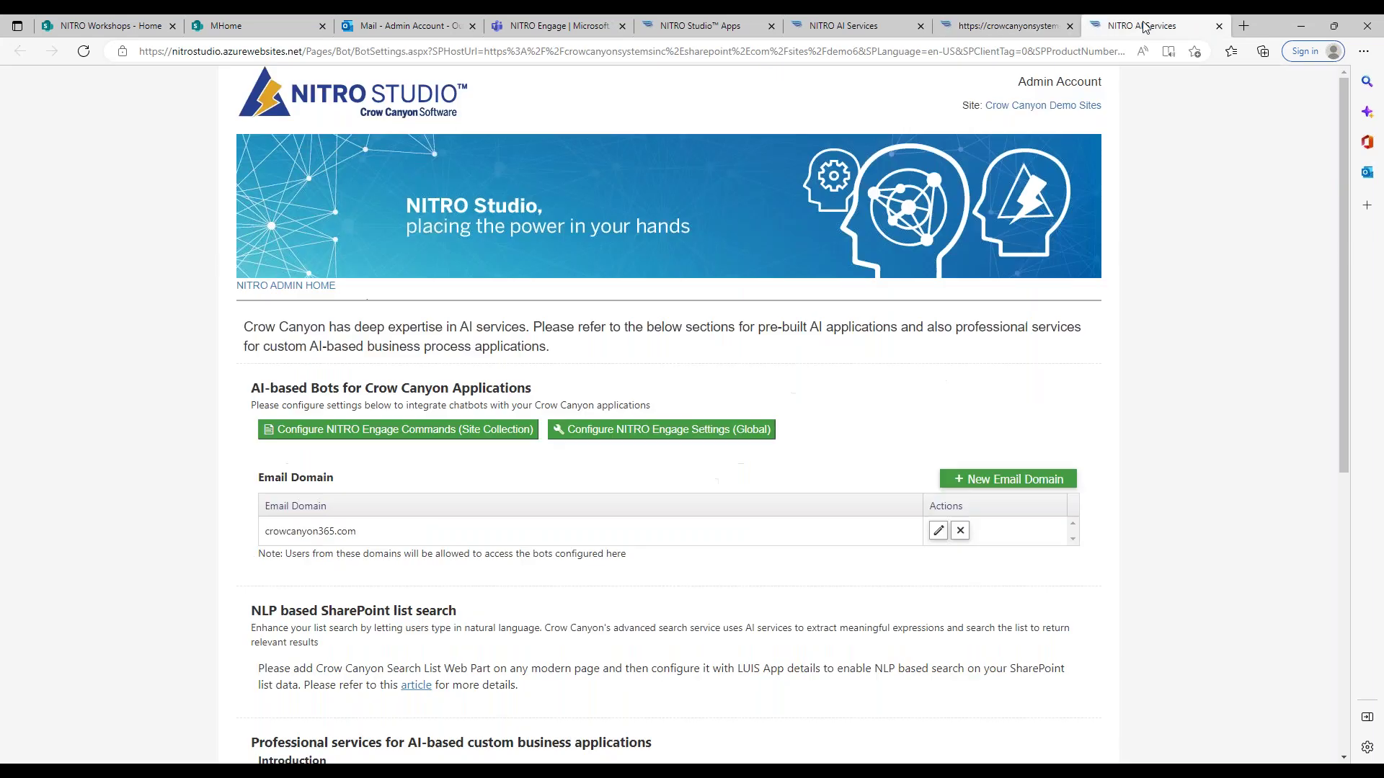
pyautogui.click(902, 29)
pyautogui.click(399, 430)
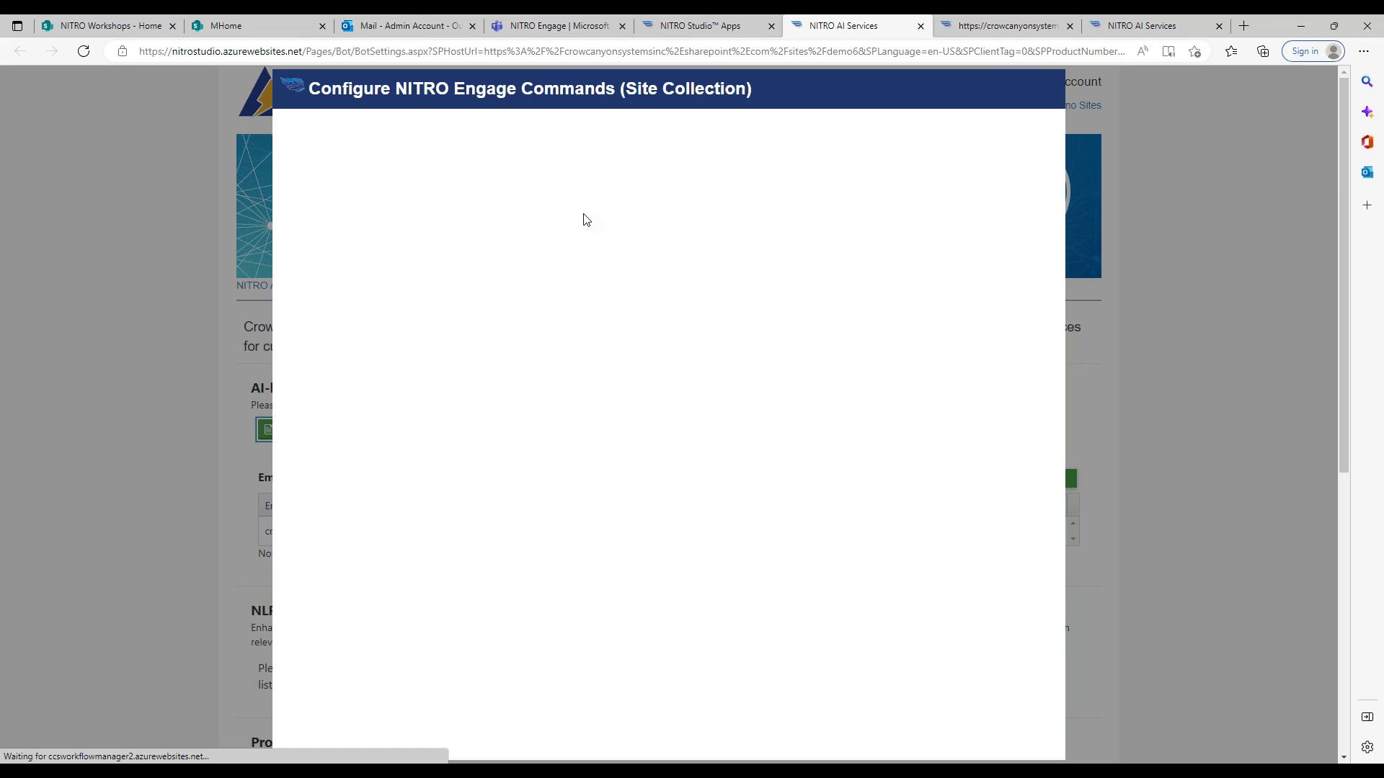
pyautogui.click(975, 329)
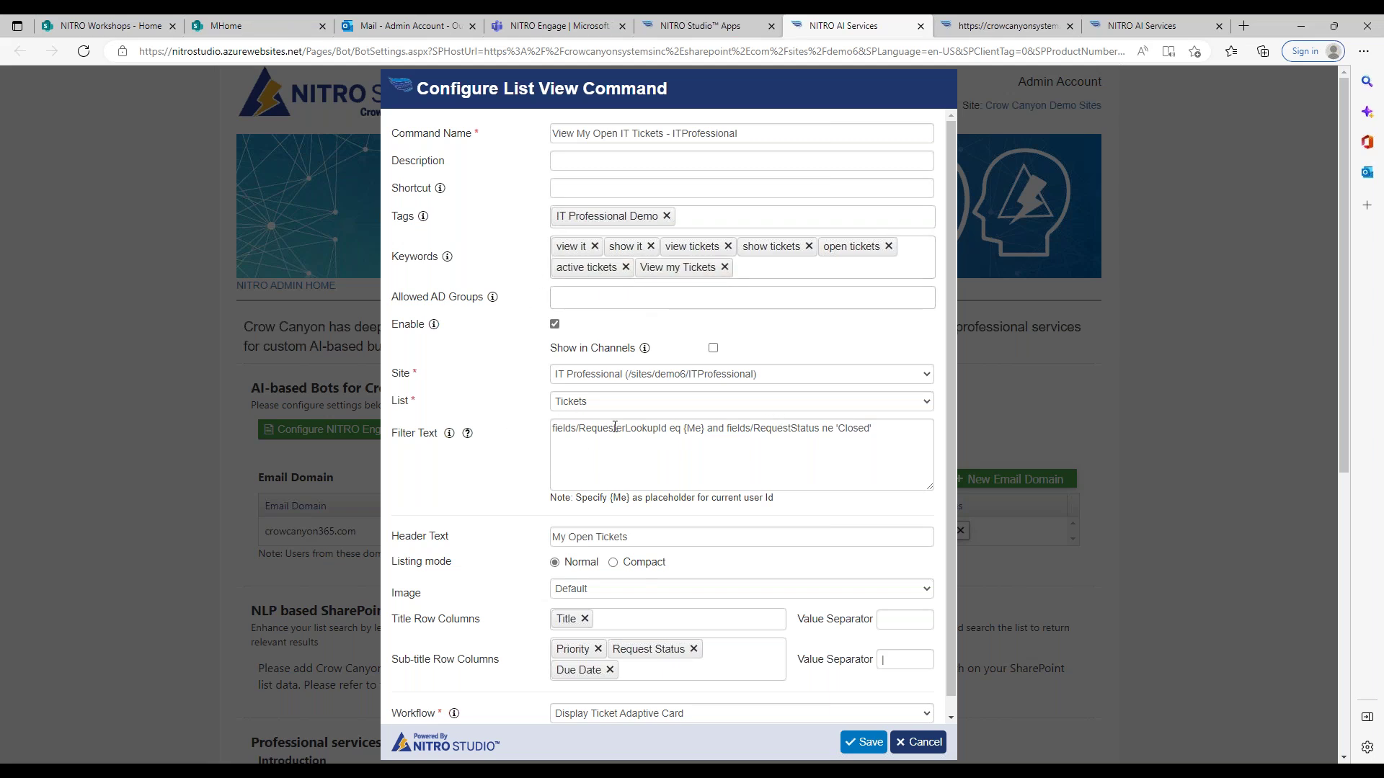
pyautogui.scroll(-1, 949, 392)
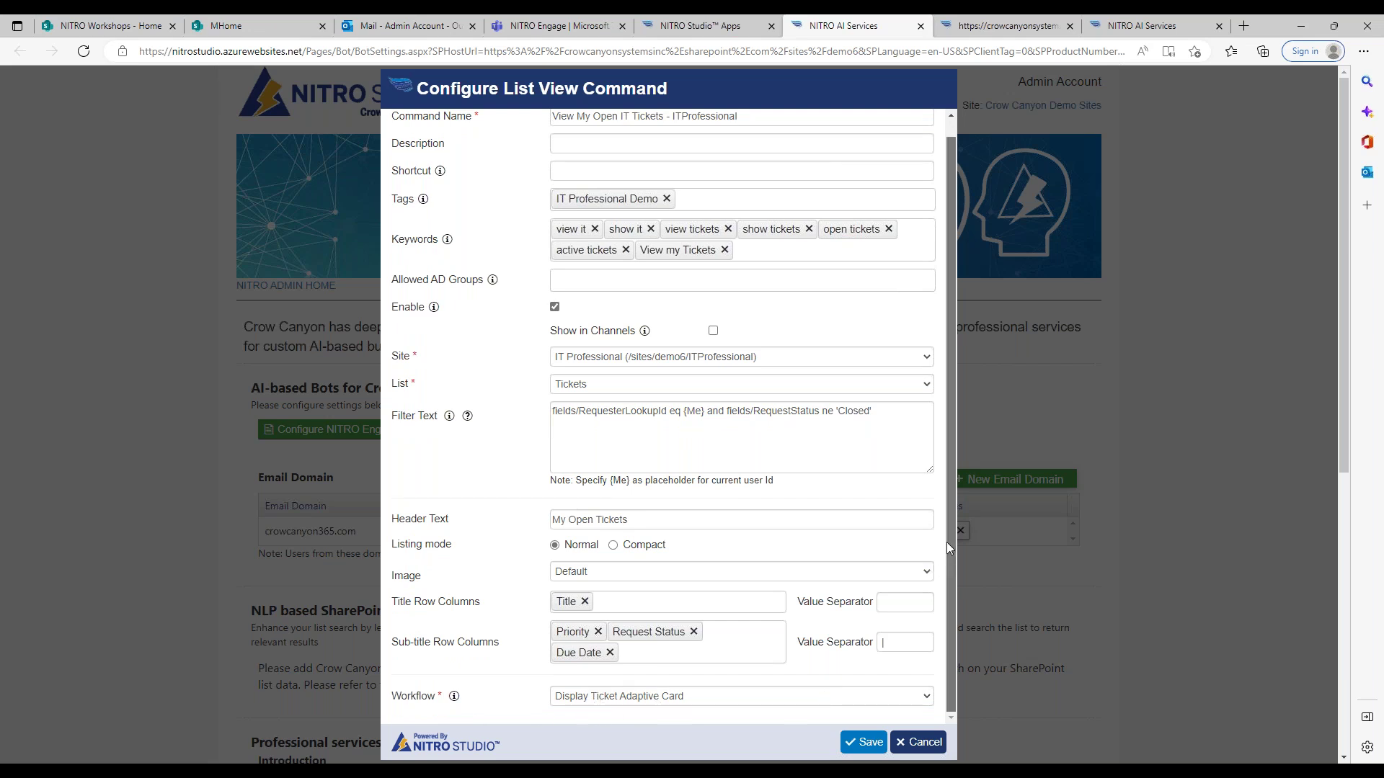
pyautogui.scroll(1, 946, 542)
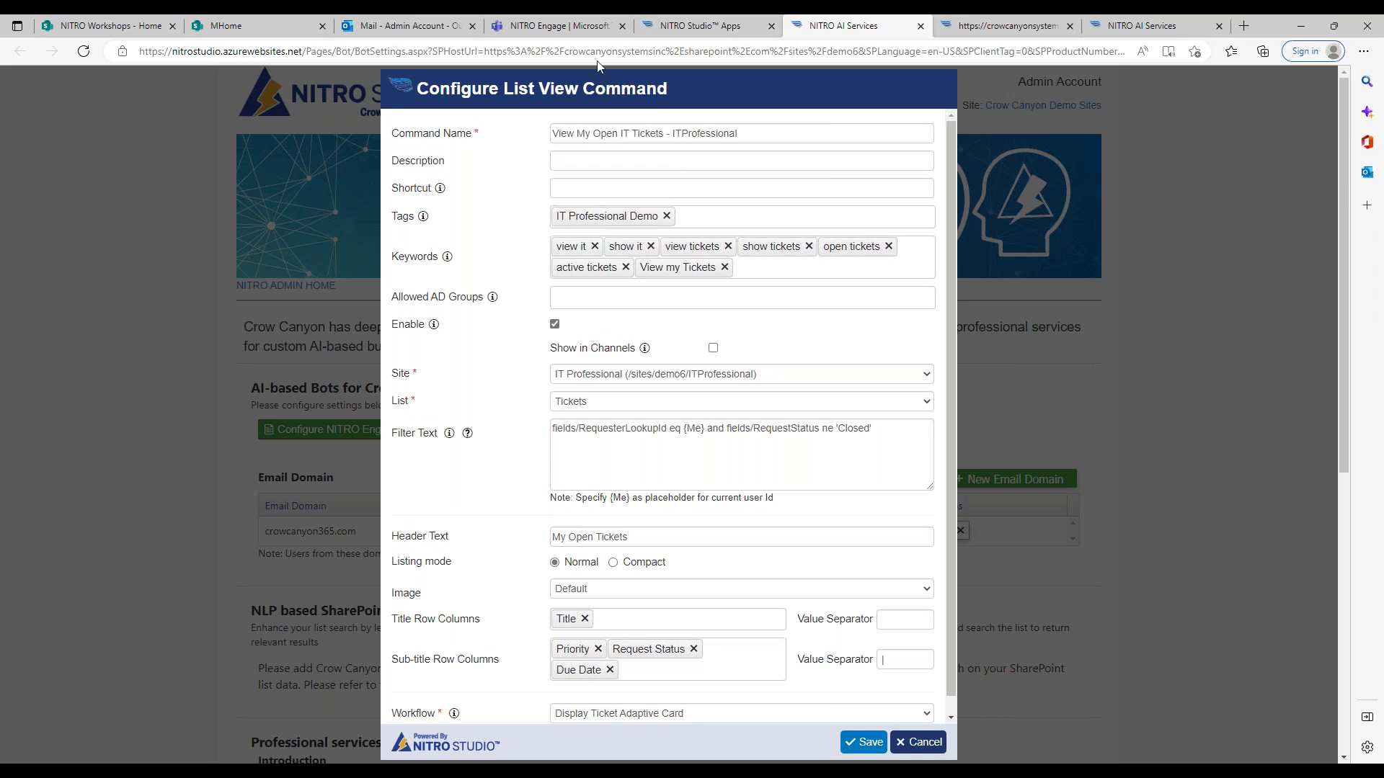
# Run the View My Open IT Tickets - ITProfessional command in the NITRO Engage chat and request the forgot password ticket's card.
pyautogui.click(537, 27)
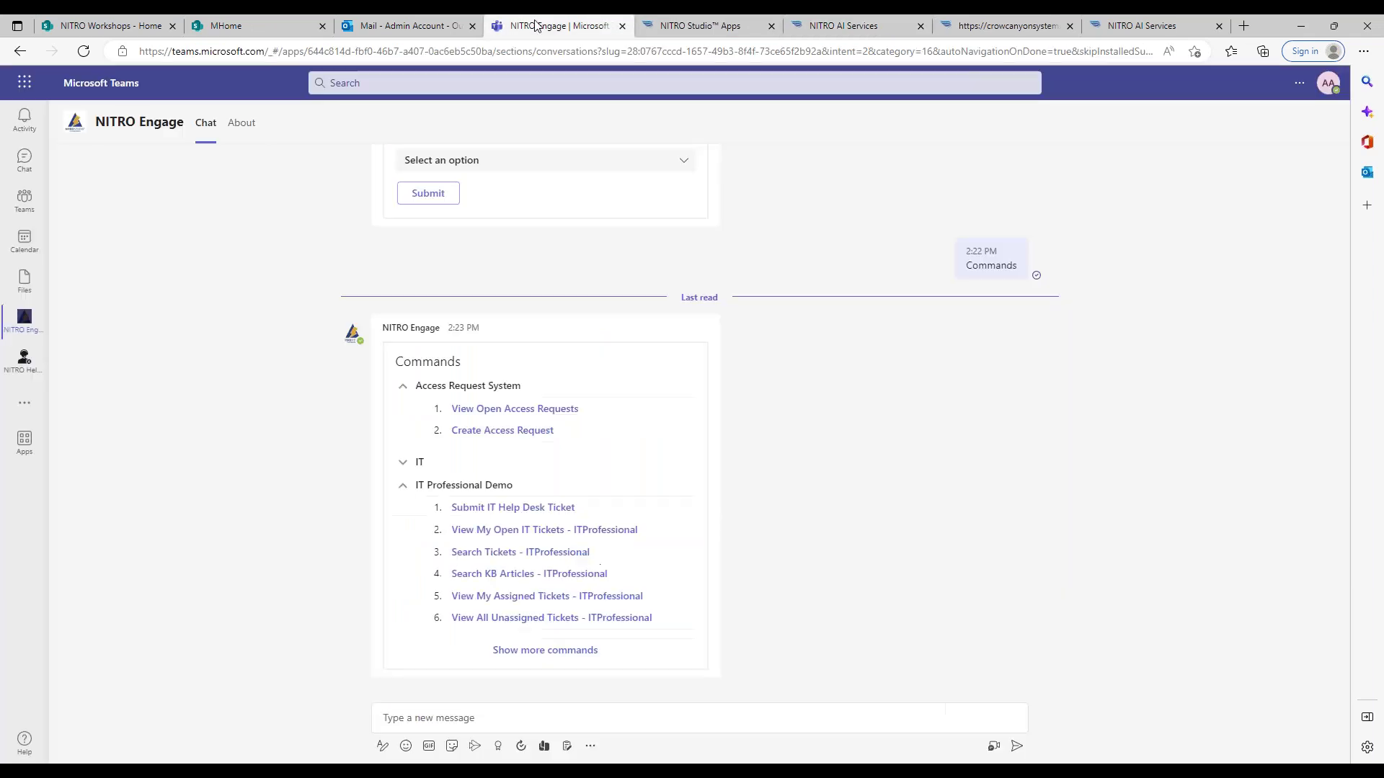
pyautogui.click(490, 532)
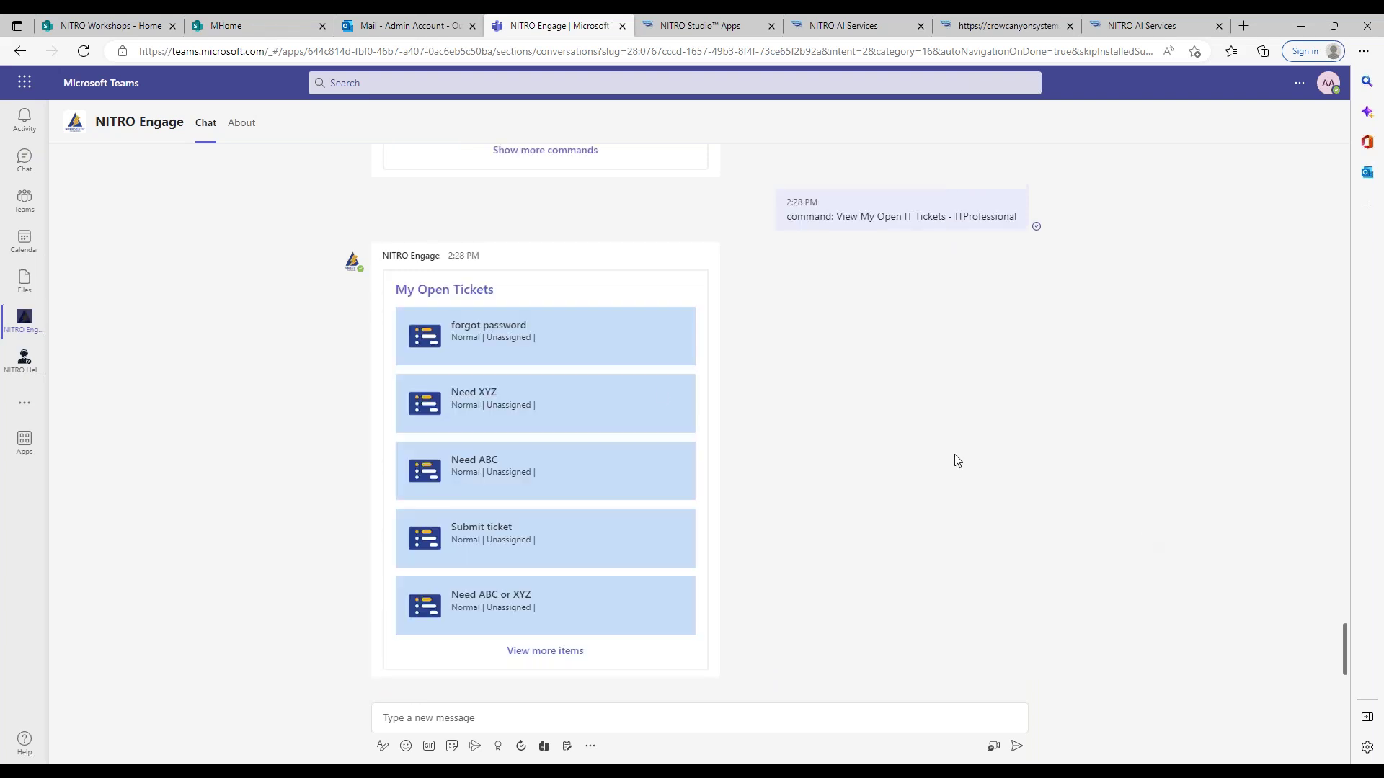
pyautogui.click(576, 342)
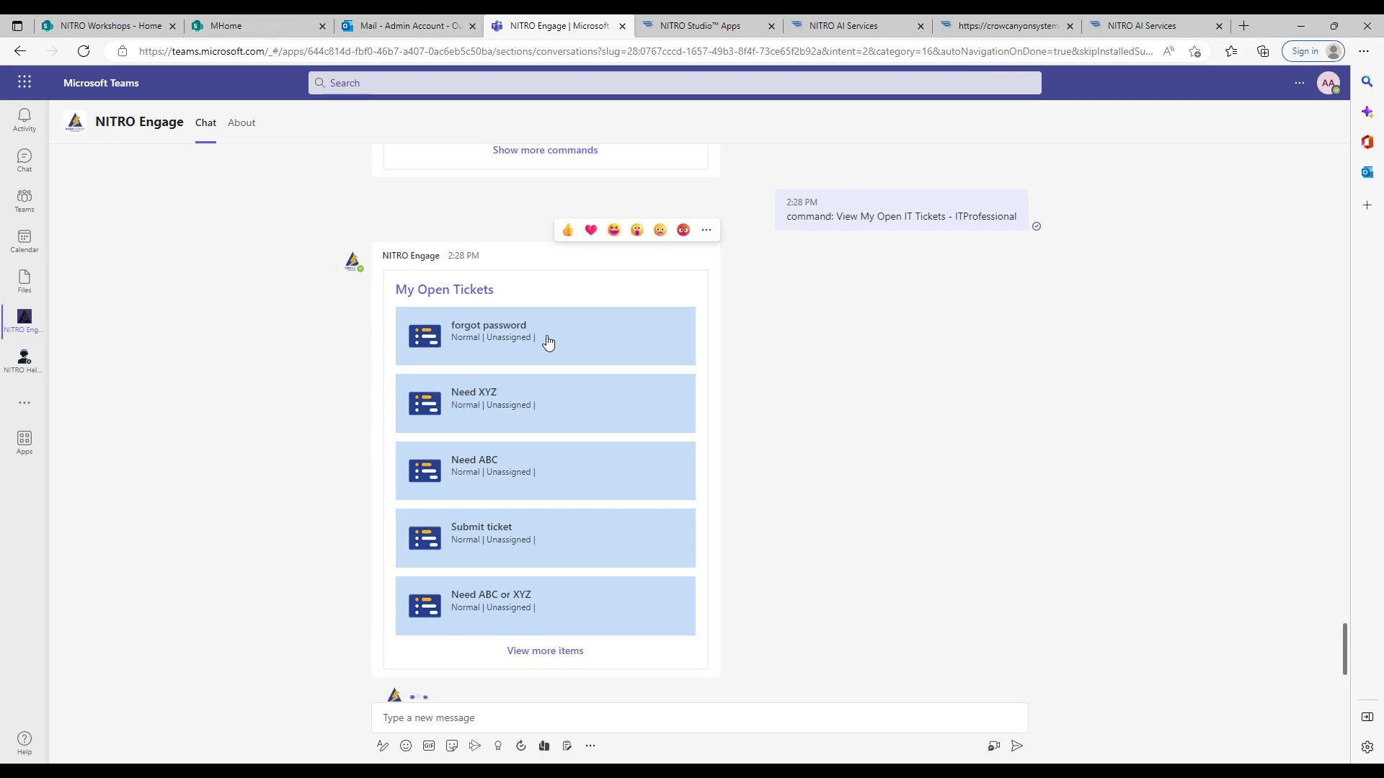
# Review the list view command's configuration, and expand the Add Note form on the forgot password ticket card in Teams.
pyautogui.click(972, 27)
pyautogui.click(843, 26)
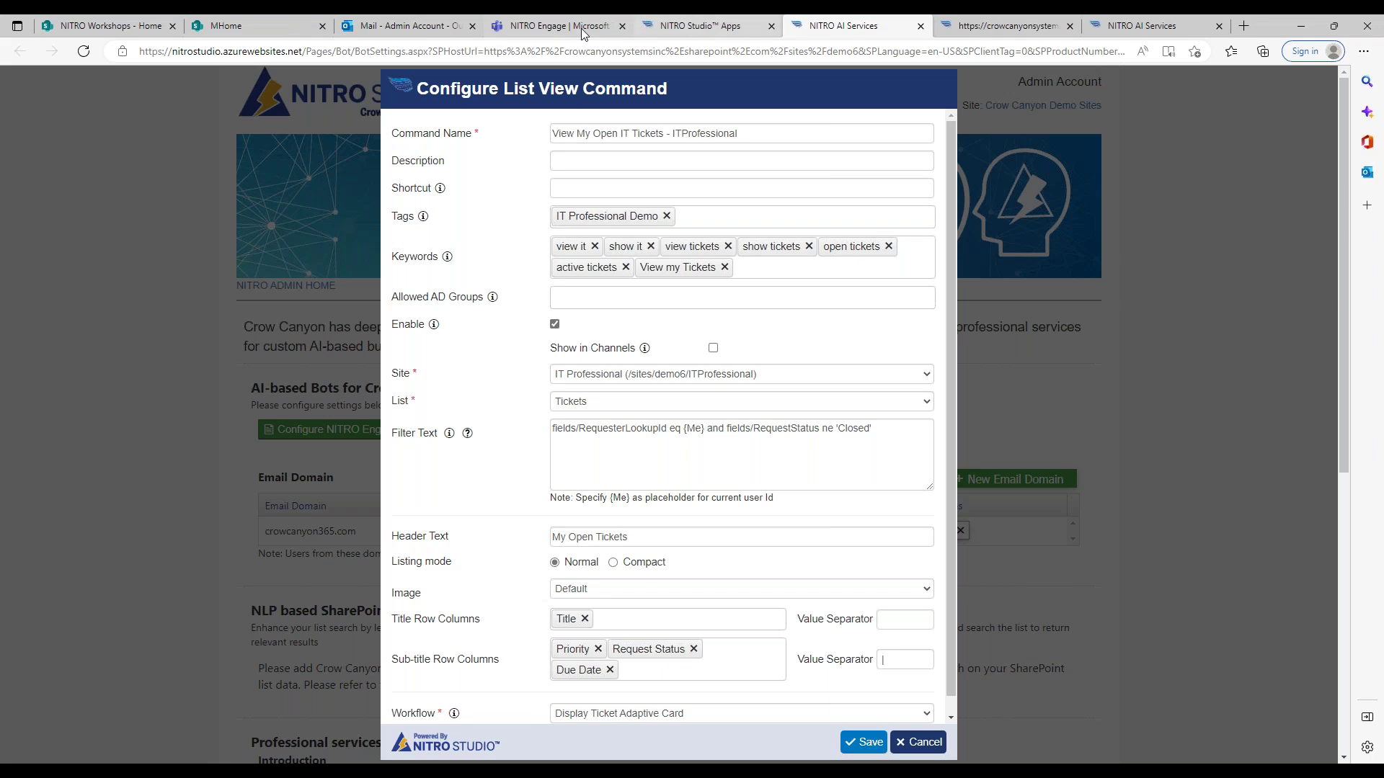
pyautogui.click(558, 26)
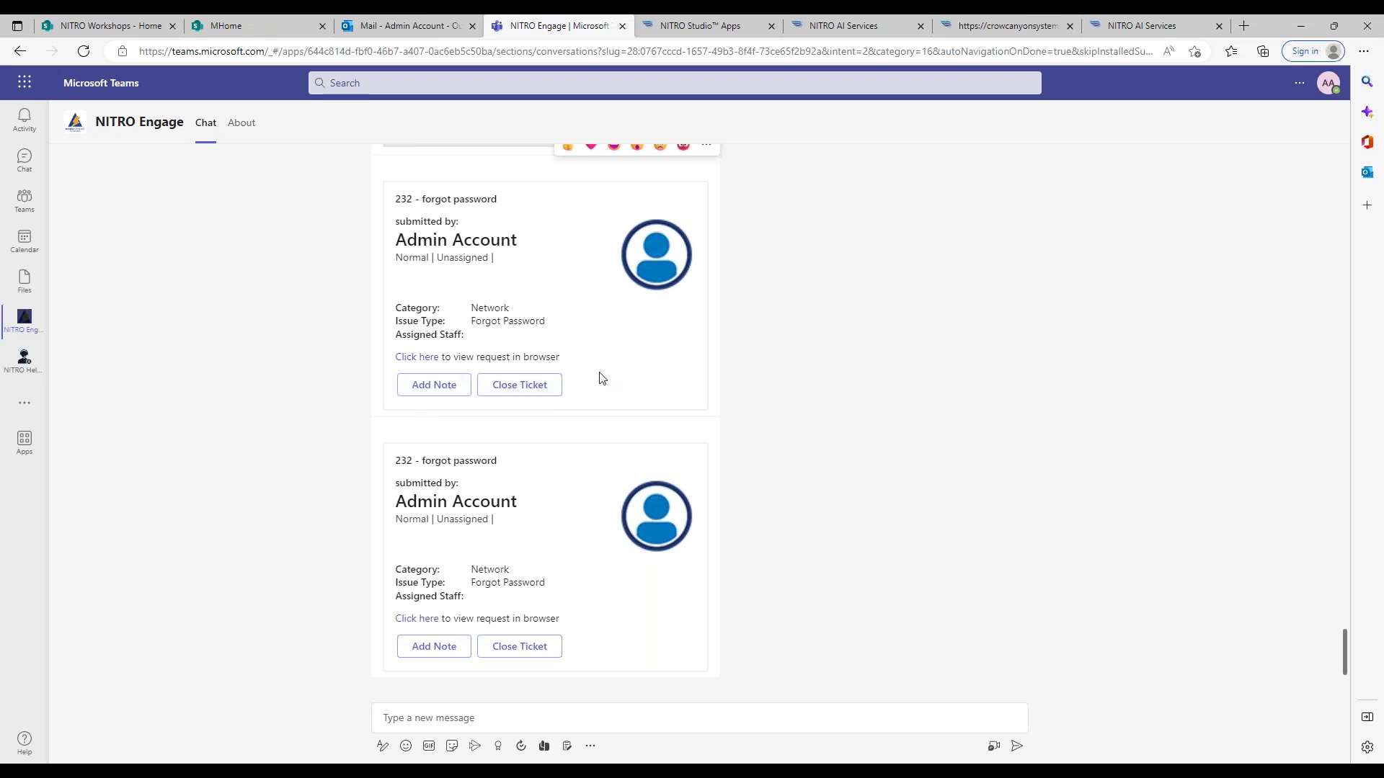
pyautogui.click(424, 387)
pyautogui.click(487, 344)
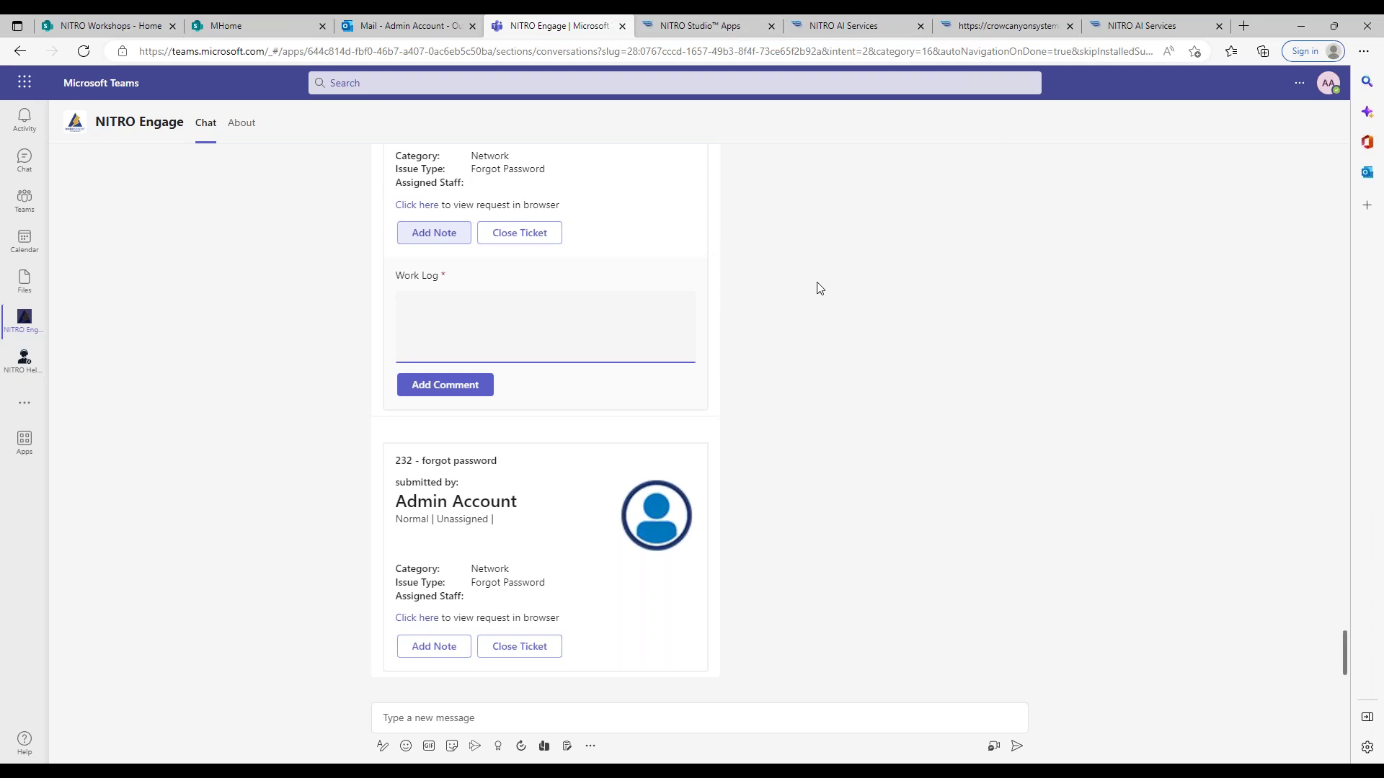
# View the Create List Item card action form in the Notify Users when Problem Submitted workflow, and close the adaptive card settings without saving.
pyautogui.moveTo(983, 23)
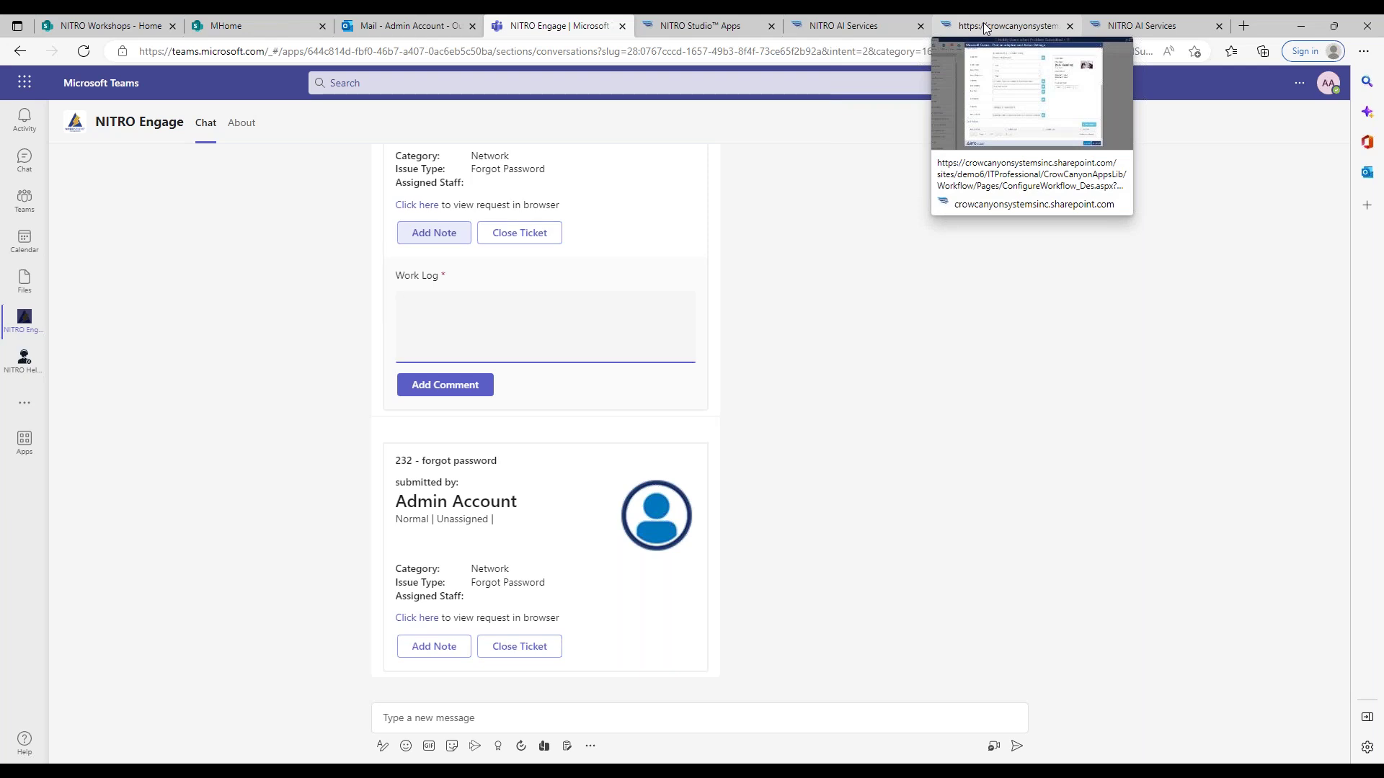
pyautogui.click(983, 26)
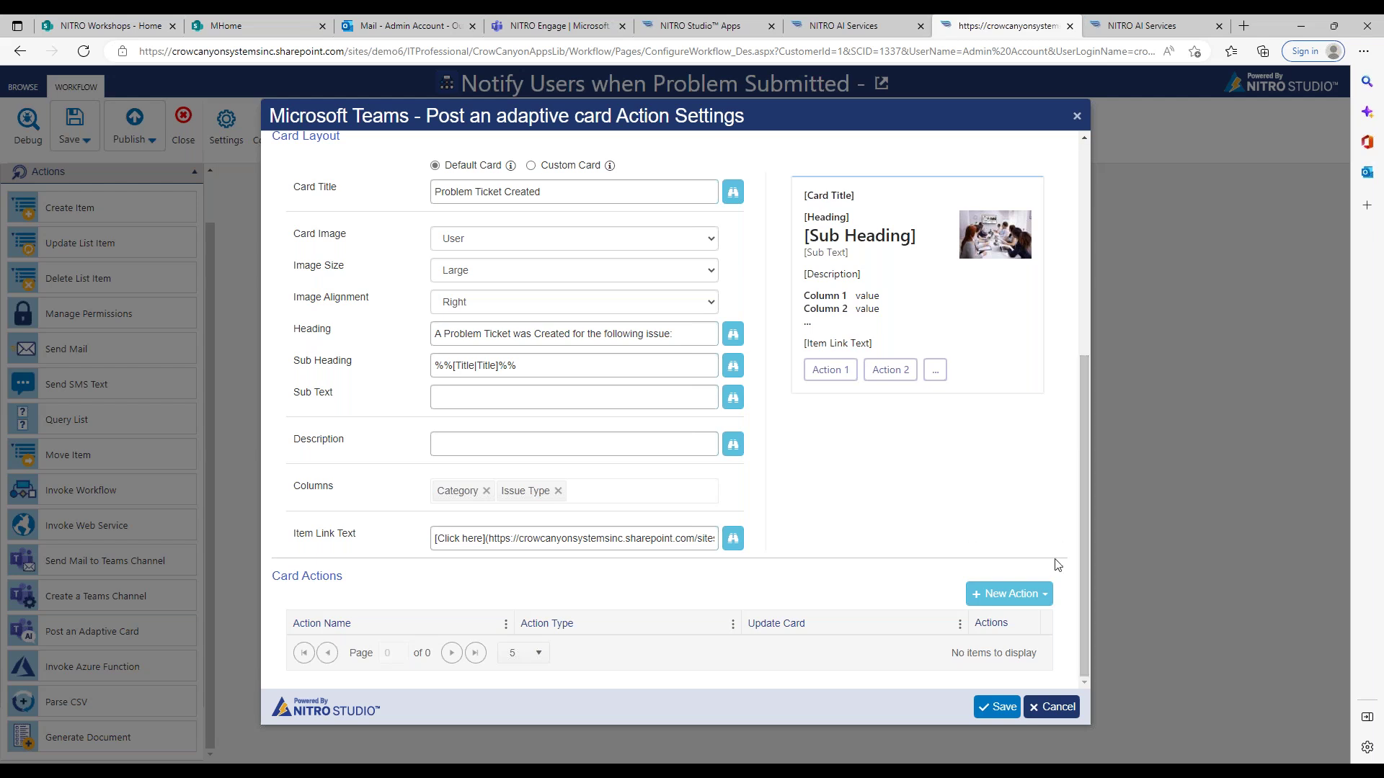
pyautogui.click(1040, 593)
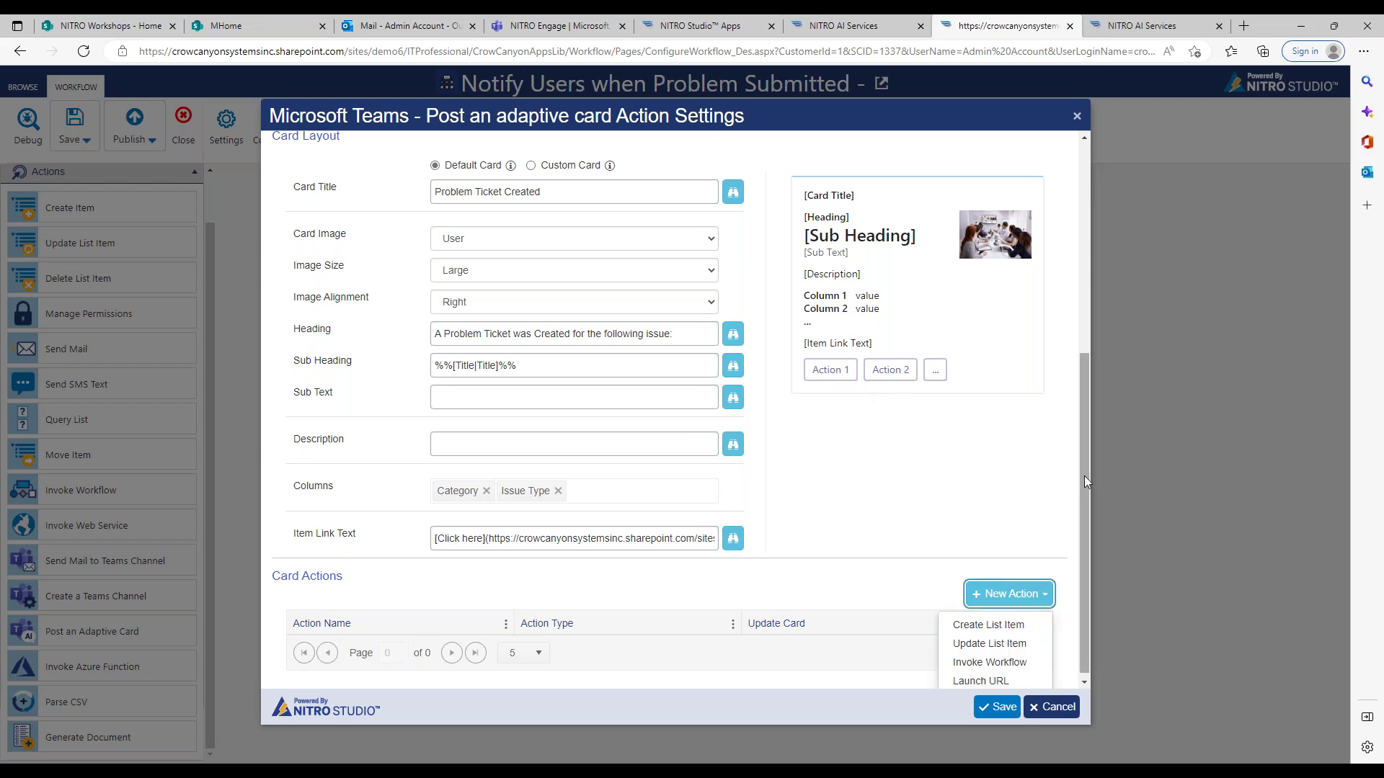
pyautogui.click(1027, 626)
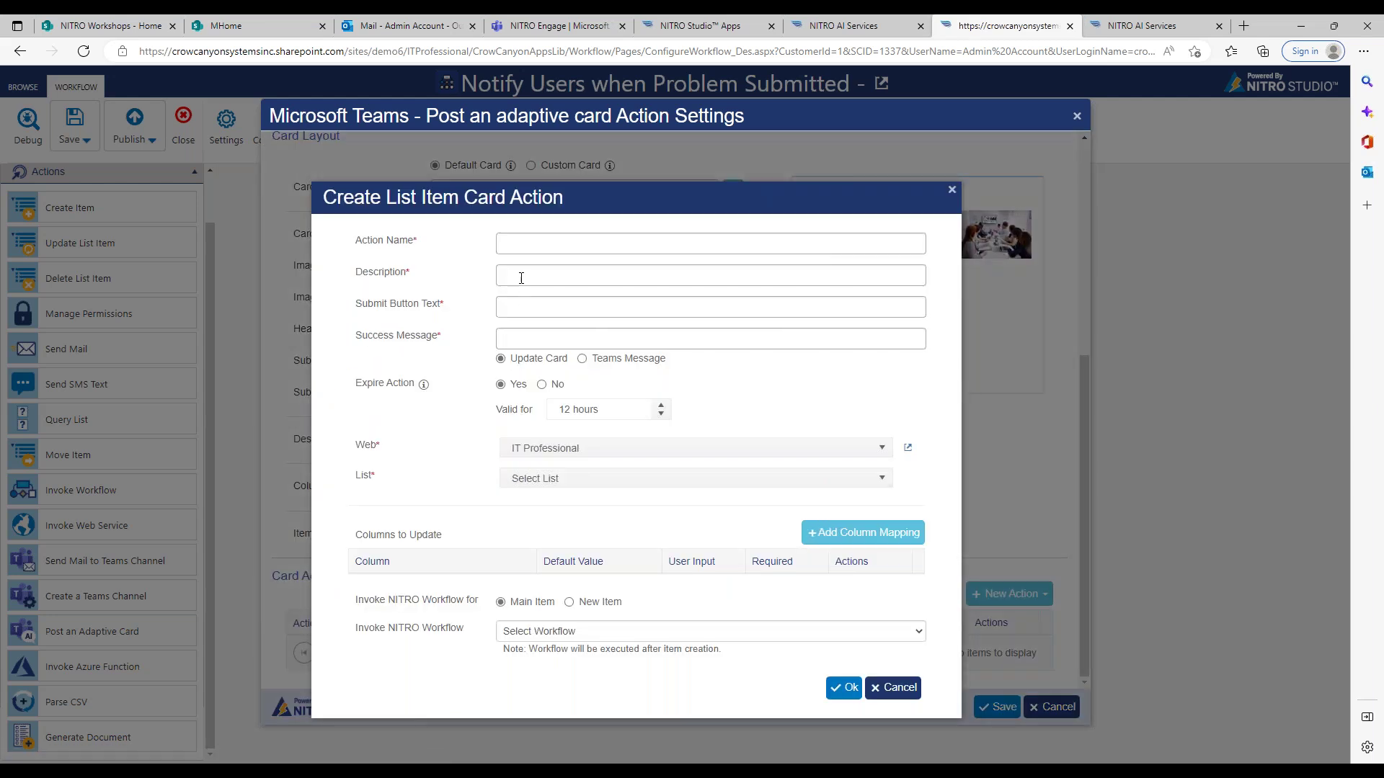
pyautogui.click(893, 687)
pyautogui.click(1053, 707)
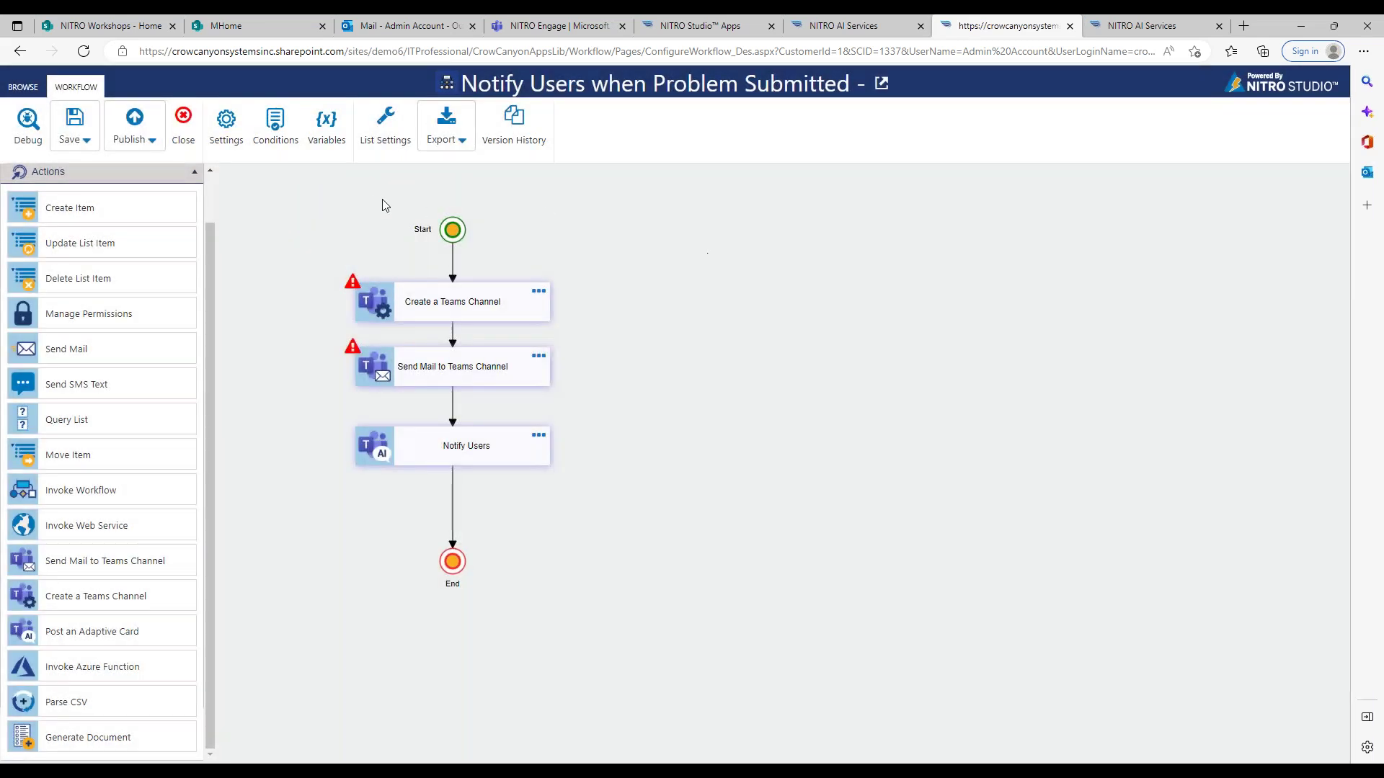
# Open NITRO Workflows from NITRO Studio Apps, sort the workflows by name and open Display Ticket Adaptive Card for editing.
pyautogui.click(864, 28)
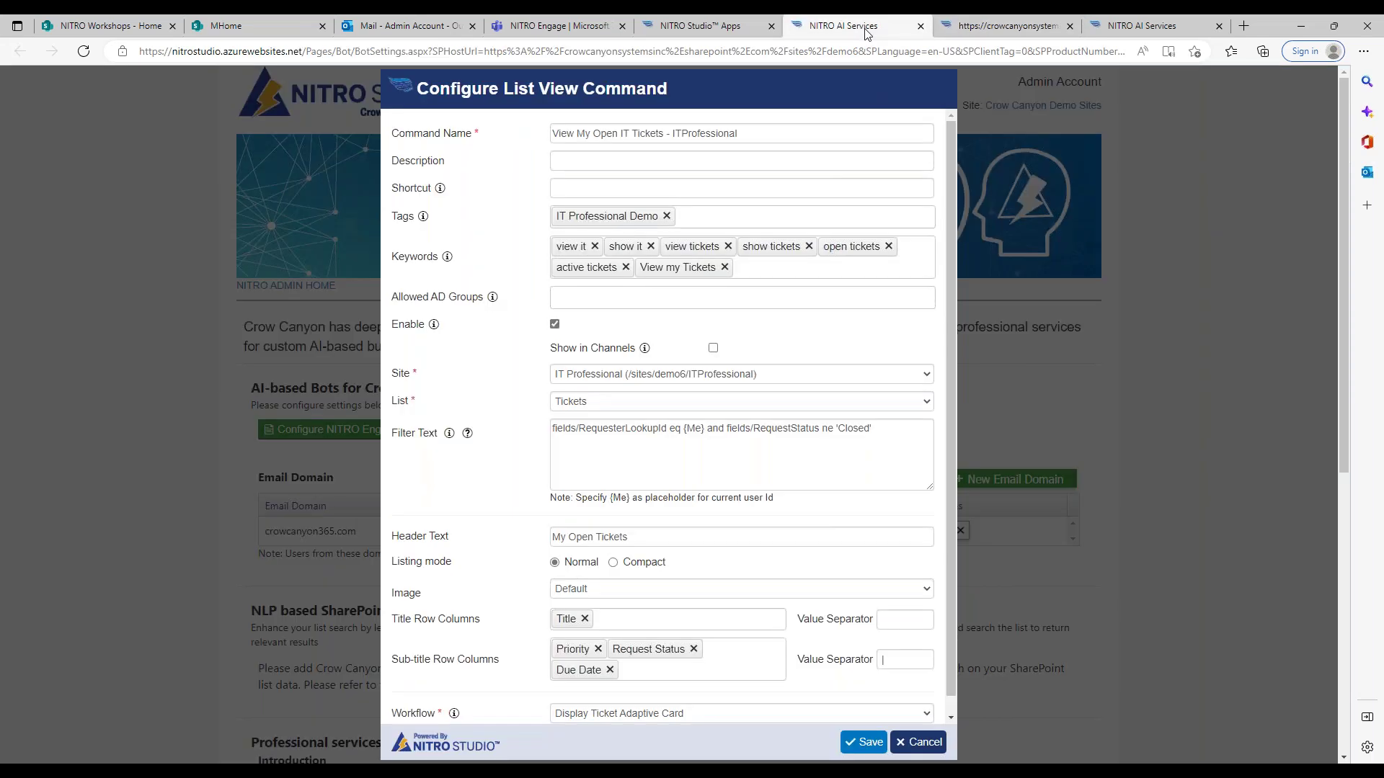
pyautogui.click(700, 26)
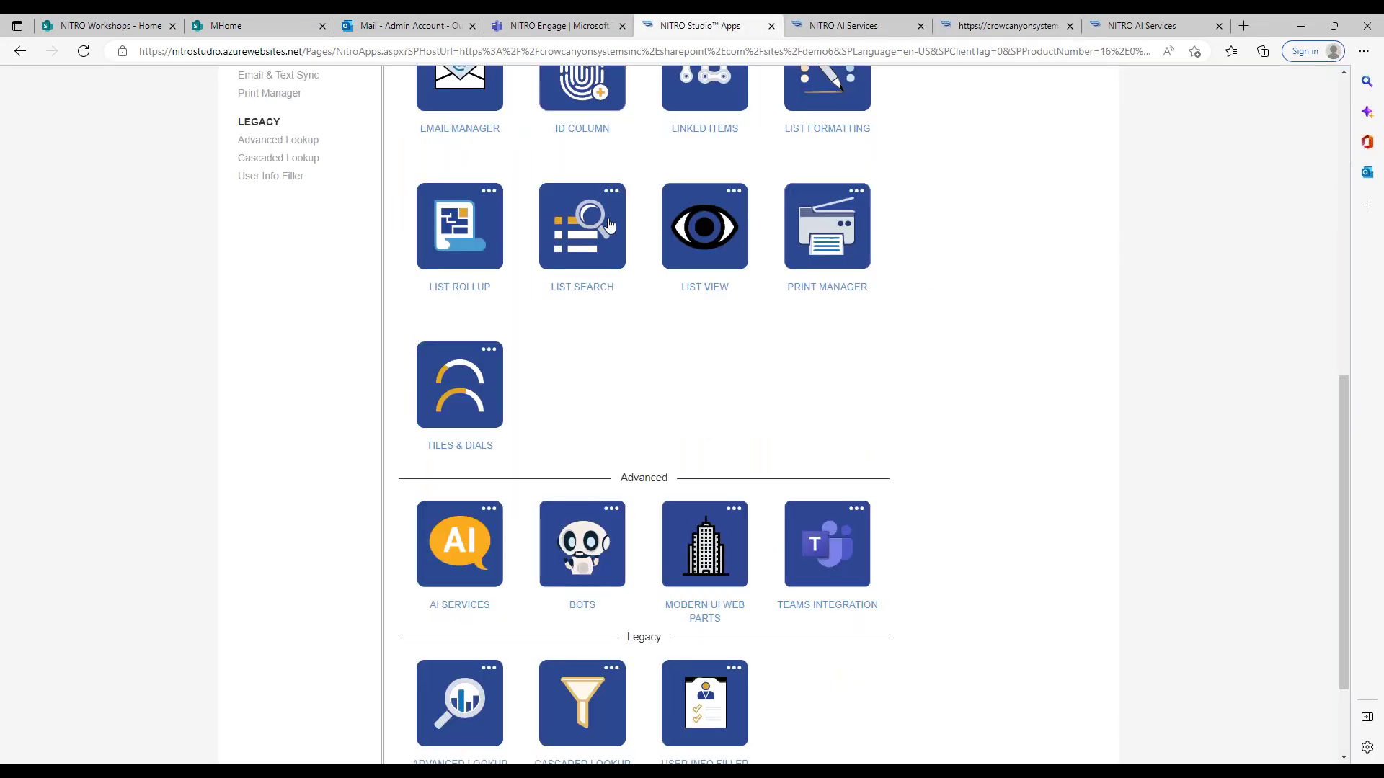
pyautogui.moveTo(1341, 431); pyautogui.dragTo(1342, 161)
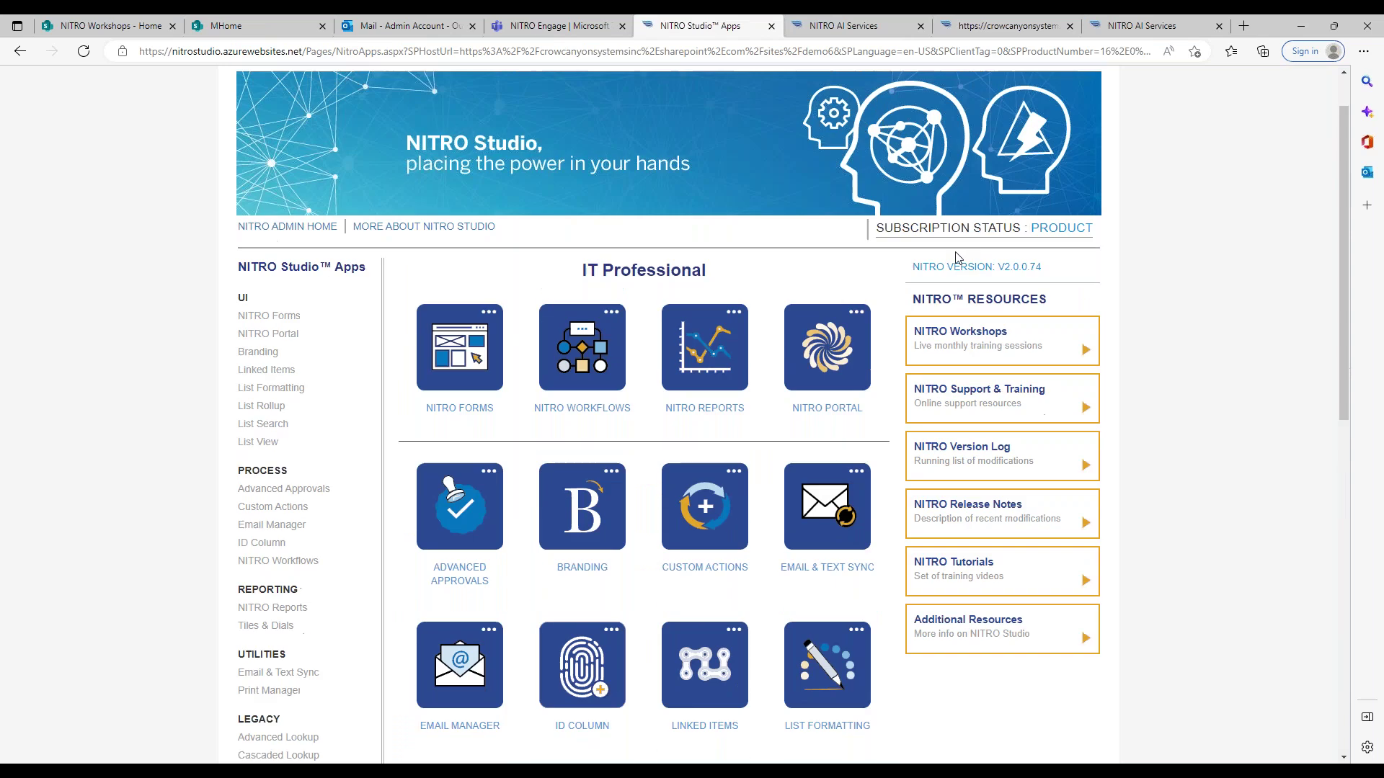
pyautogui.click(589, 355)
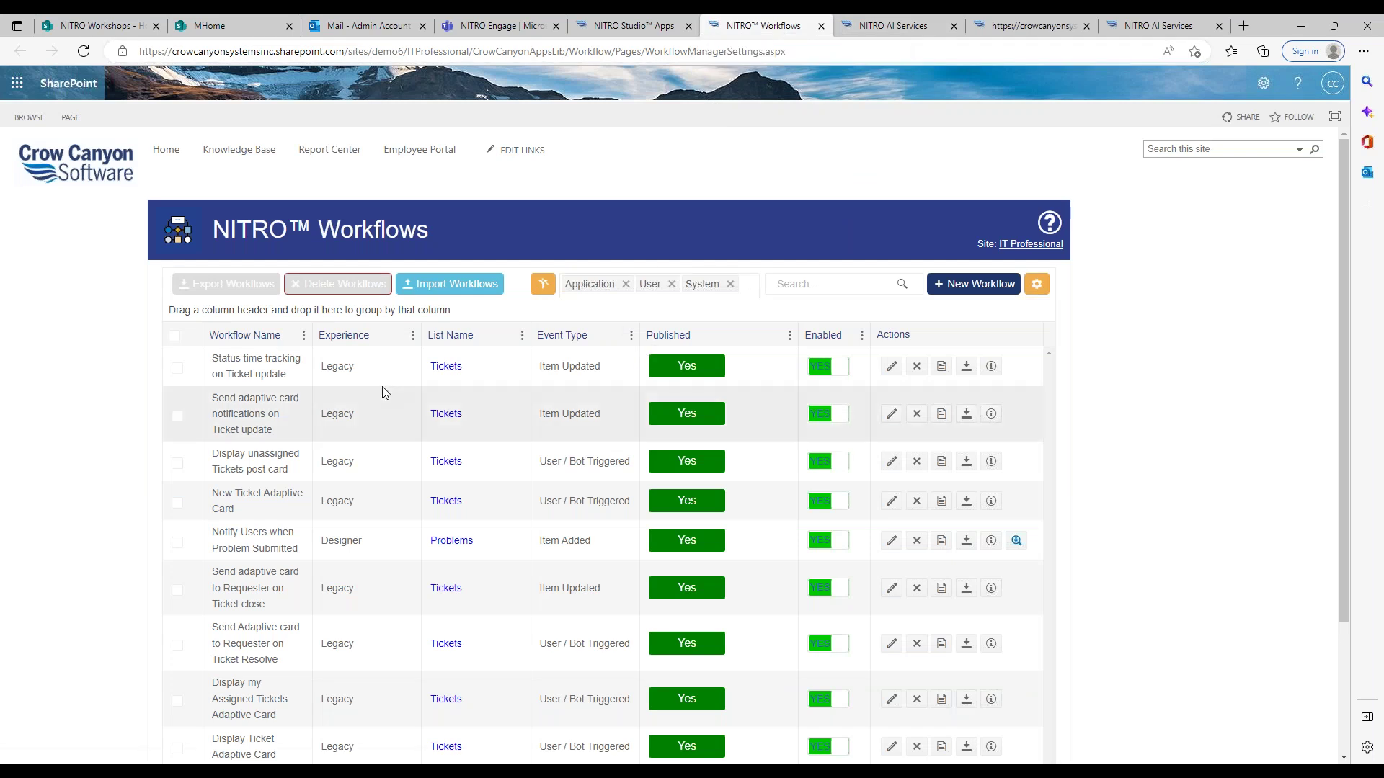
pyautogui.click(271, 340)
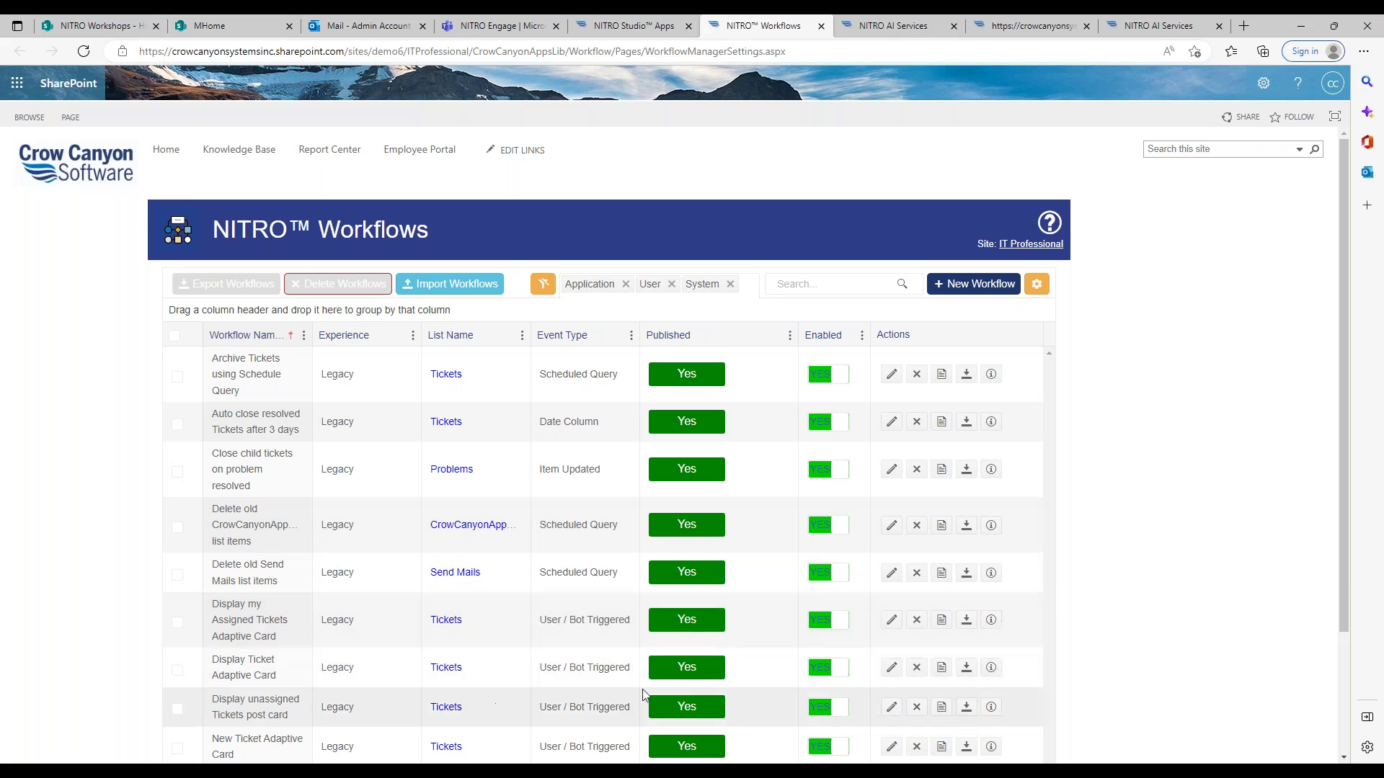
pyautogui.click(891, 668)
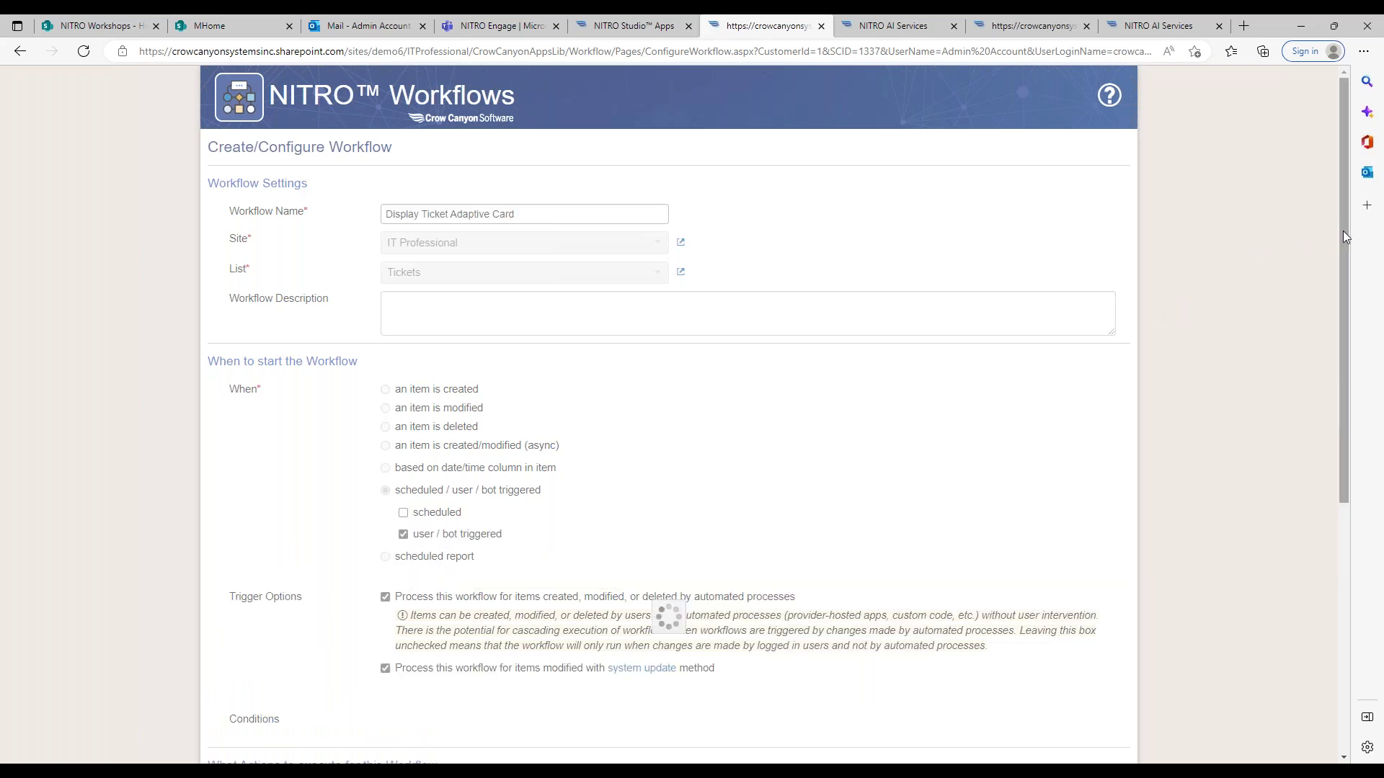
# Open the workflow's Display Request Card action and examine its card recipient, layout and card actions.
pyautogui.moveTo(1342, 231); pyautogui.dragTo(1346, 466)
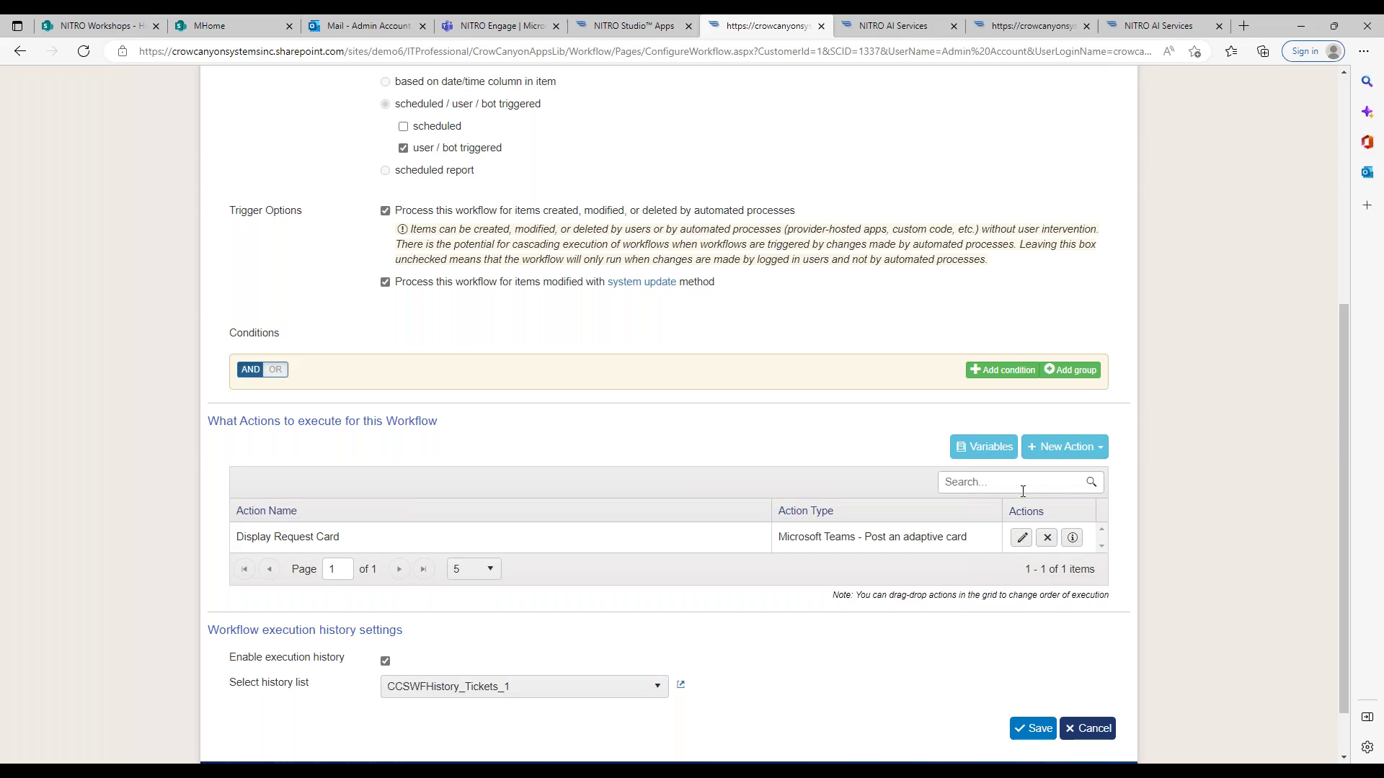
pyautogui.click(1021, 536)
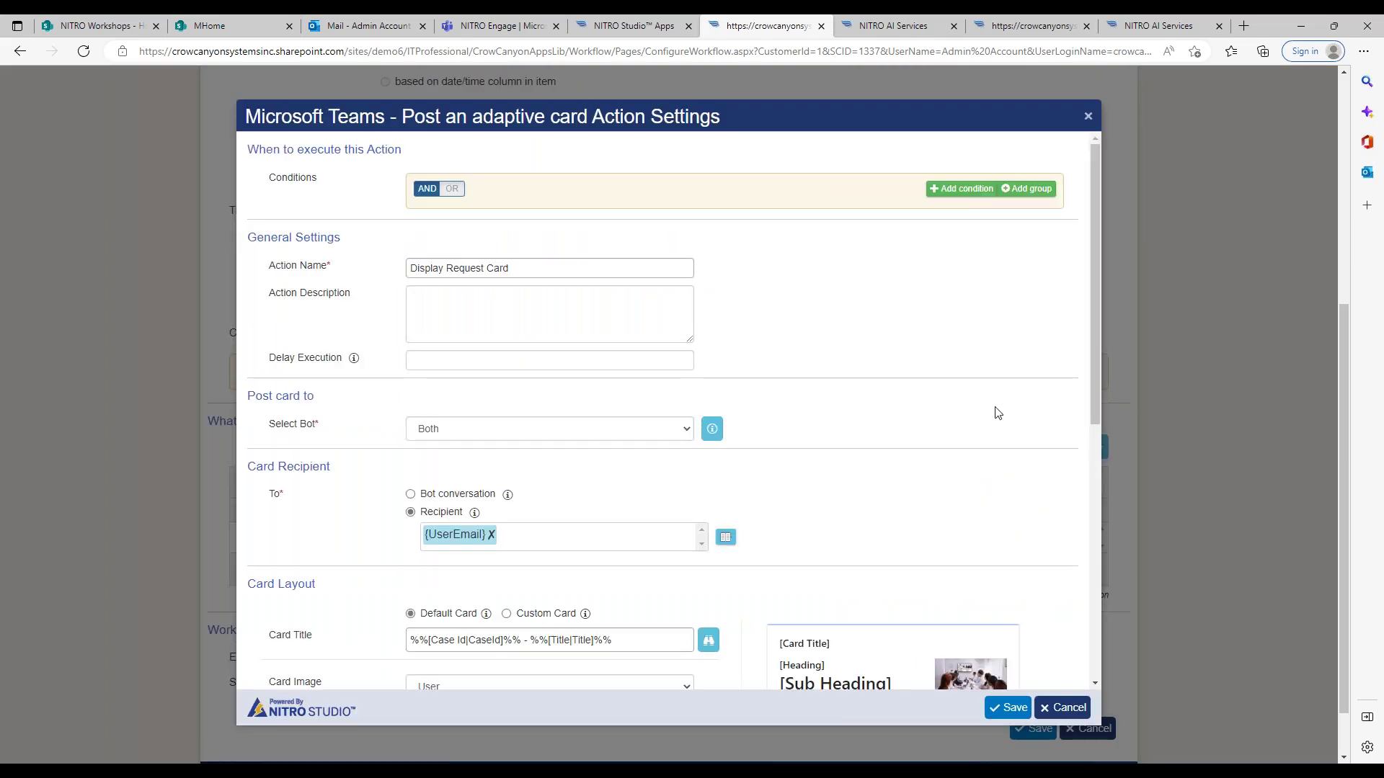
pyautogui.moveTo(1098, 326); pyautogui.dragTo(1083, 587)
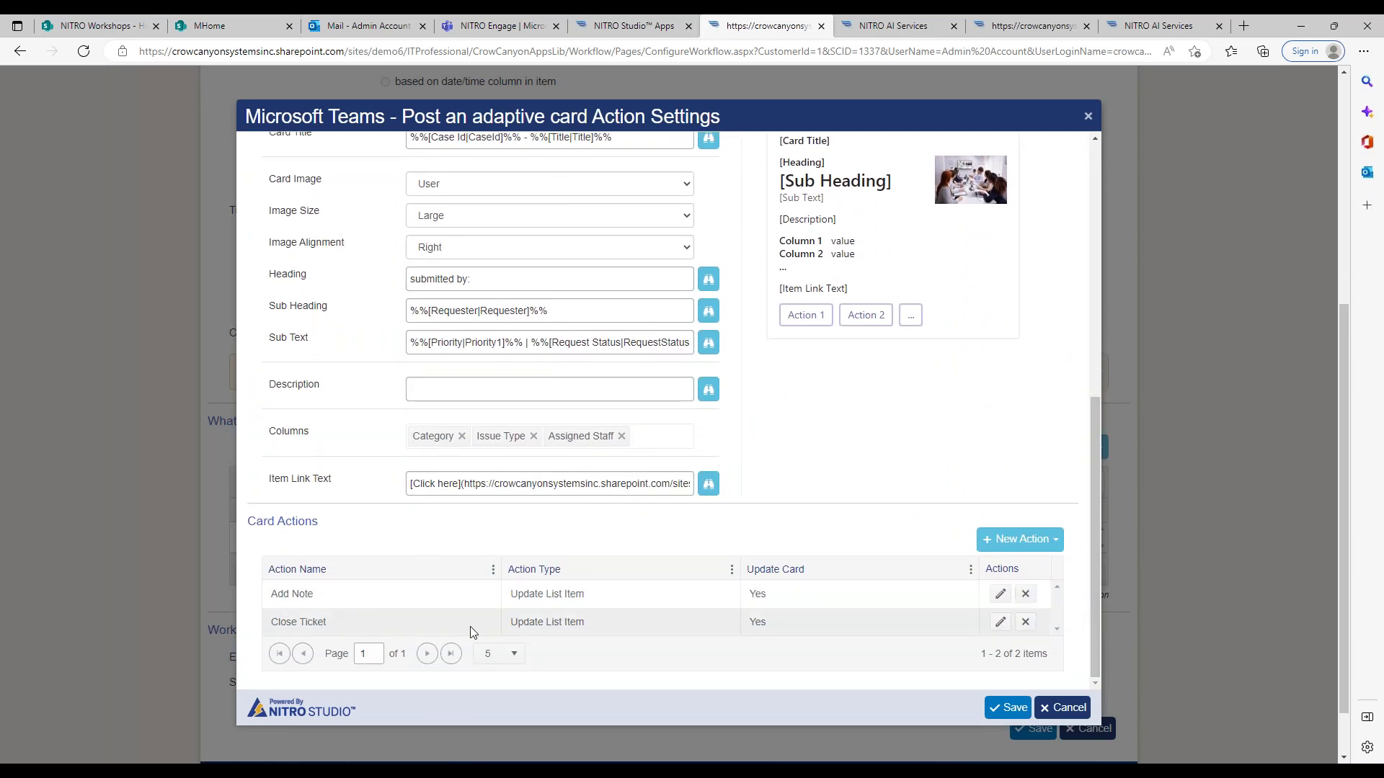
# Inspect the Add Note card action's invokable workflows and its Work Log column mapping, closing the mapping without changes.
pyautogui.click(1000, 594)
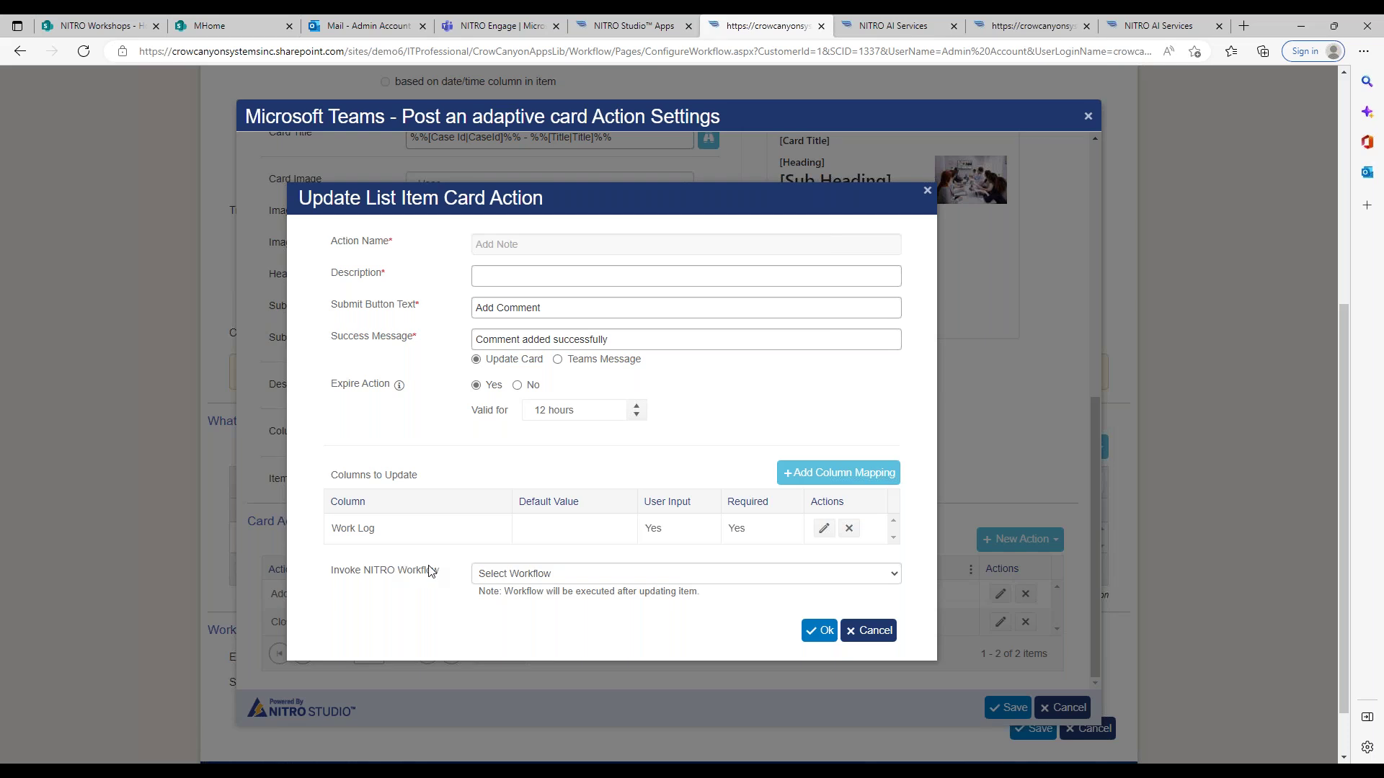
pyautogui.click(483, 573)
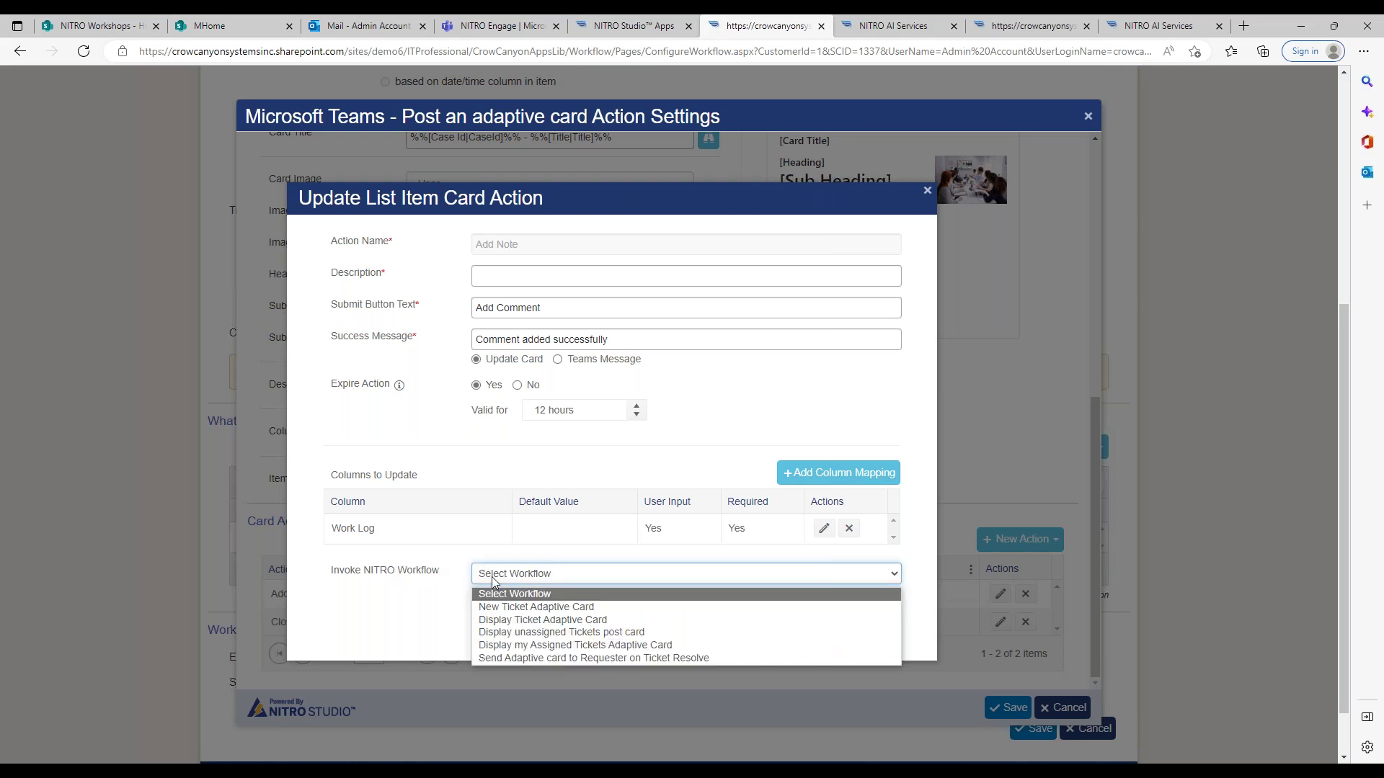
pyautogui.click(444, 578)
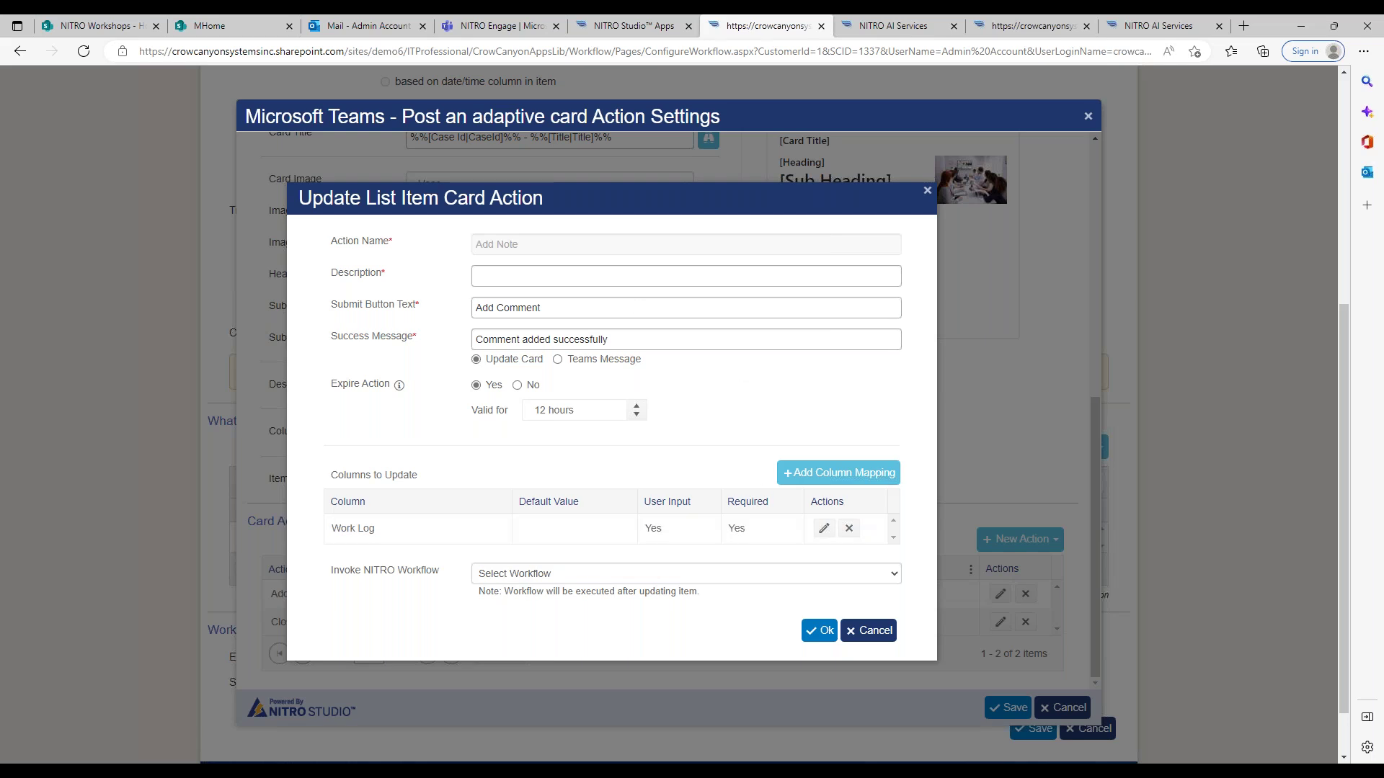
pyautogui.click(549, 268)
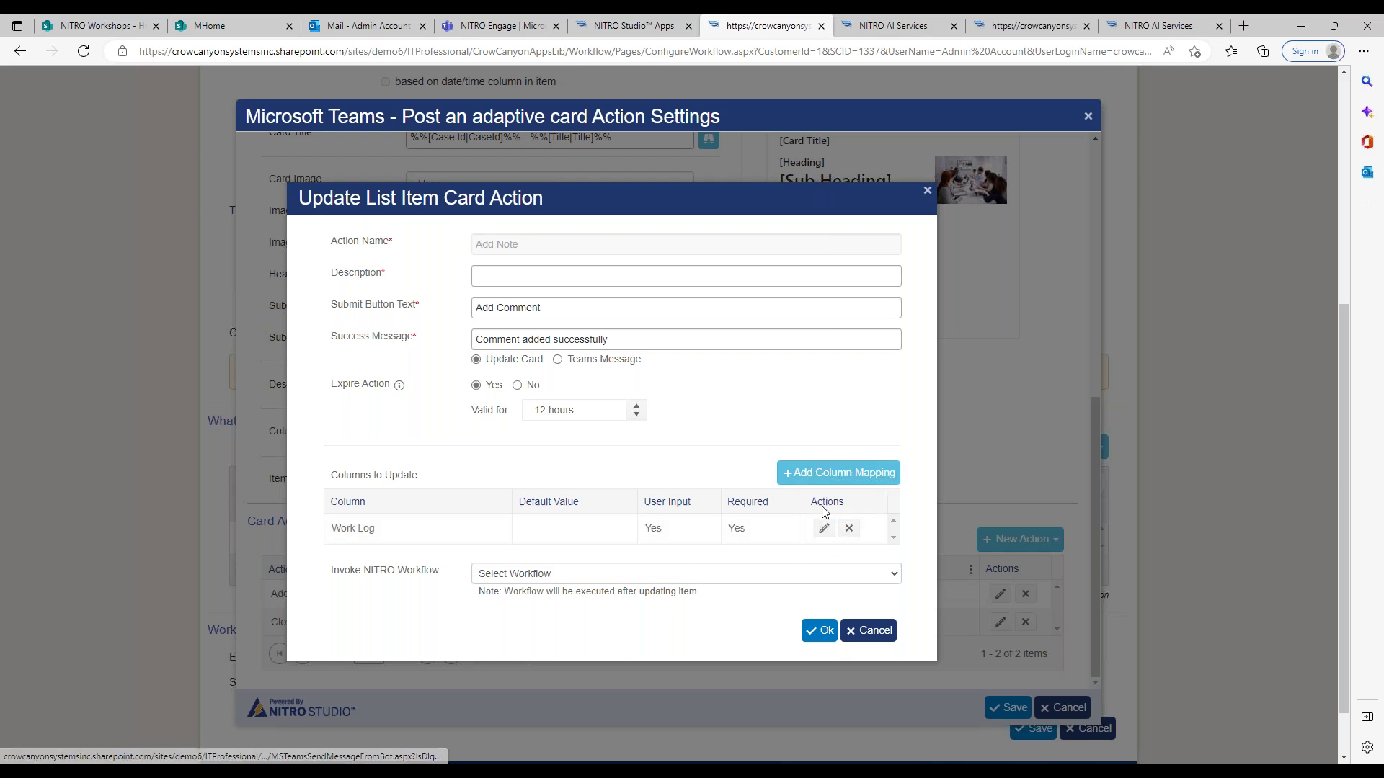
pyautogui.click(824, 529)
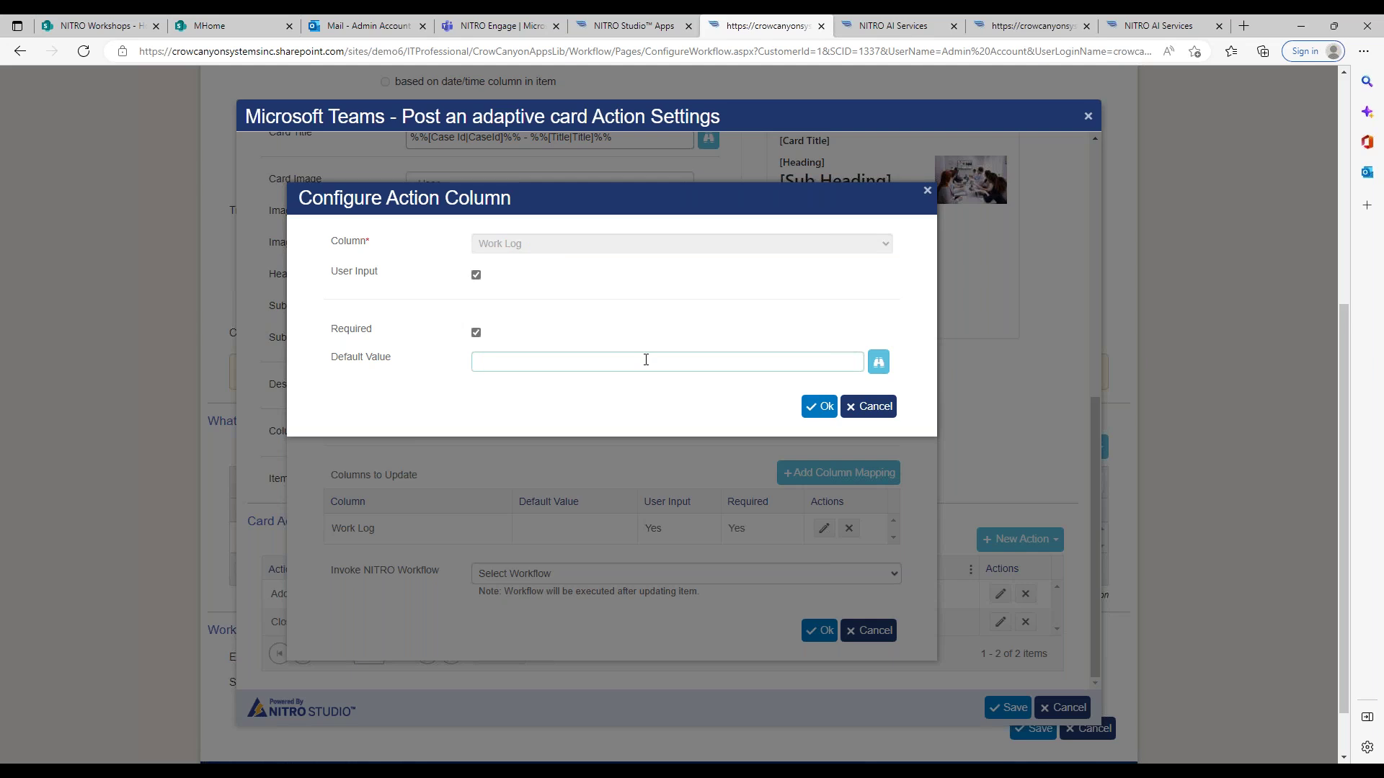
pyautogui.click(859, 408)
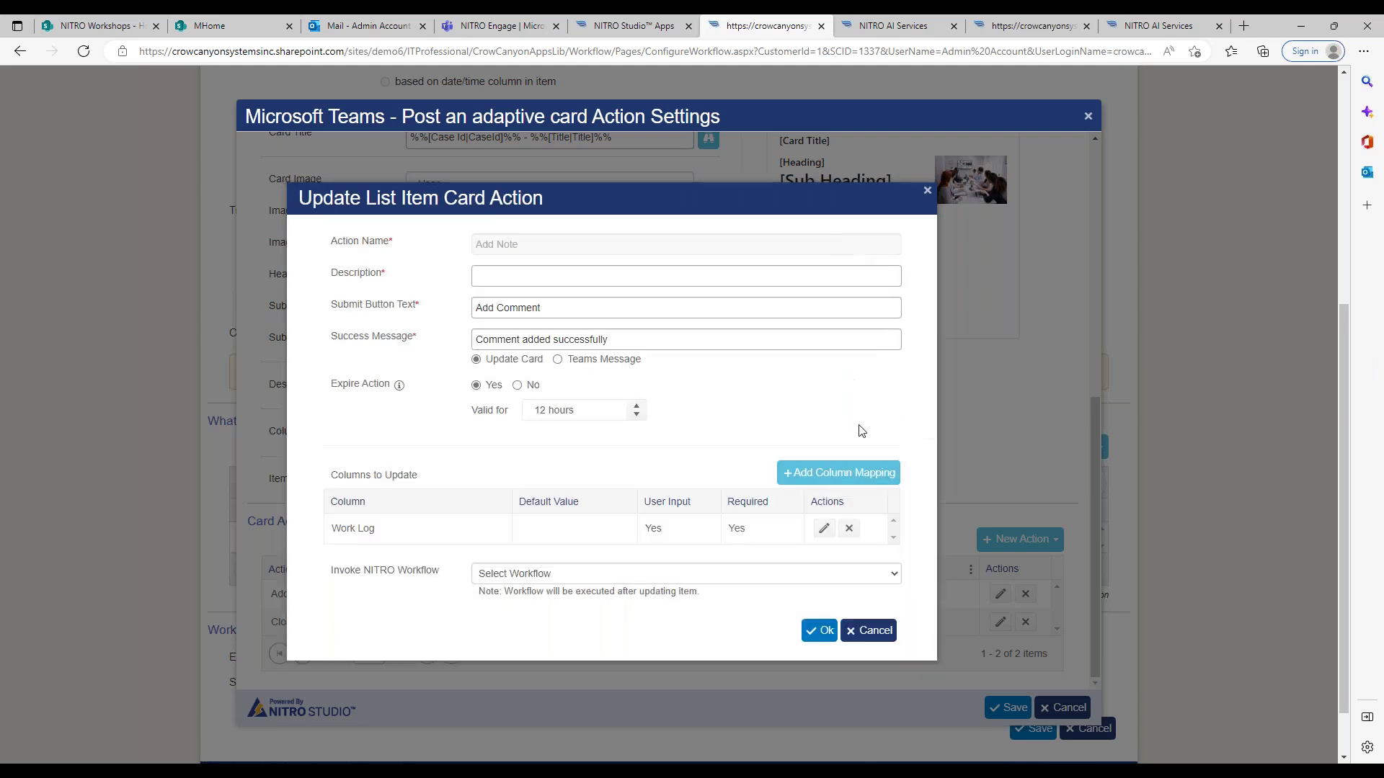
# Start an Additional Information column mapping for the Add Note card action, view its default value placeholders, and discard the mapping.
pyautogui.click(840, 473)
pyautogui.click(503, 245)
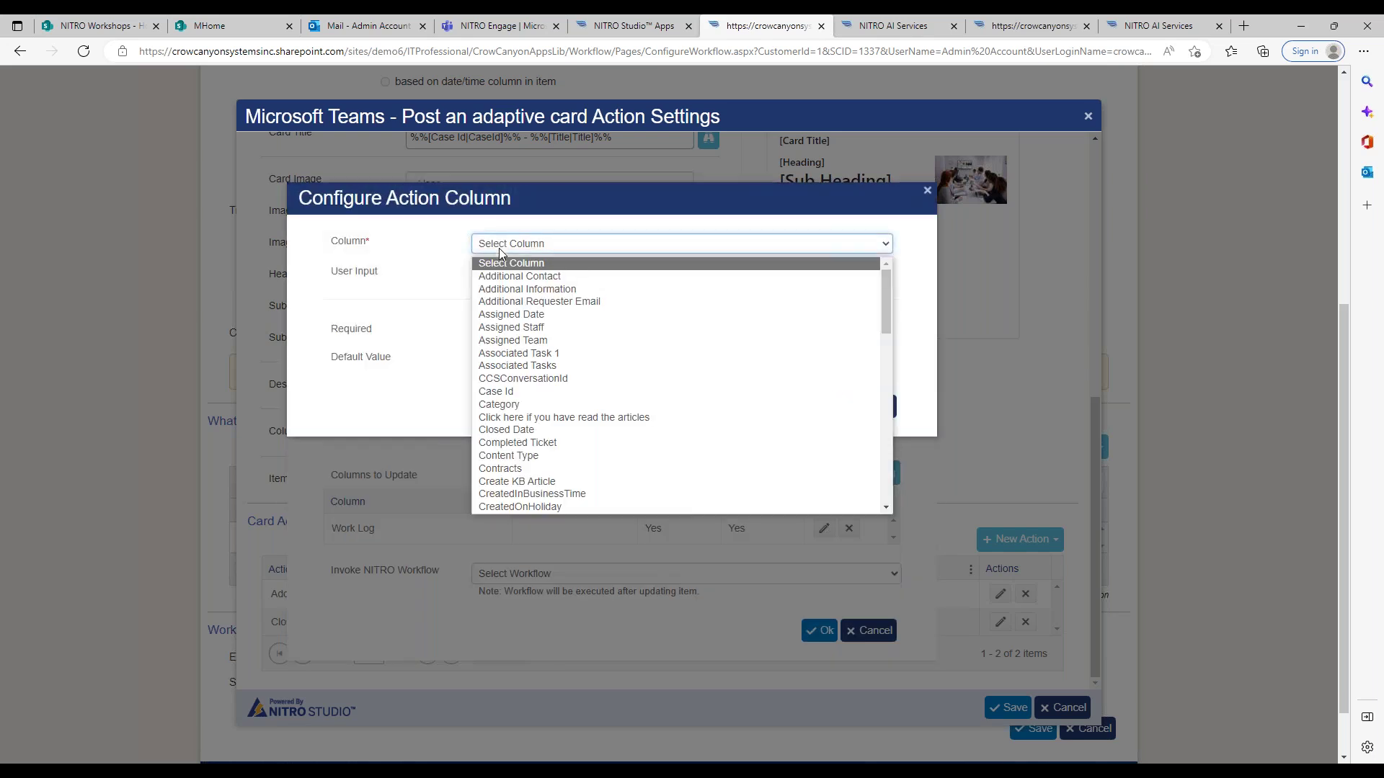
pyautogui.click(512, 289)
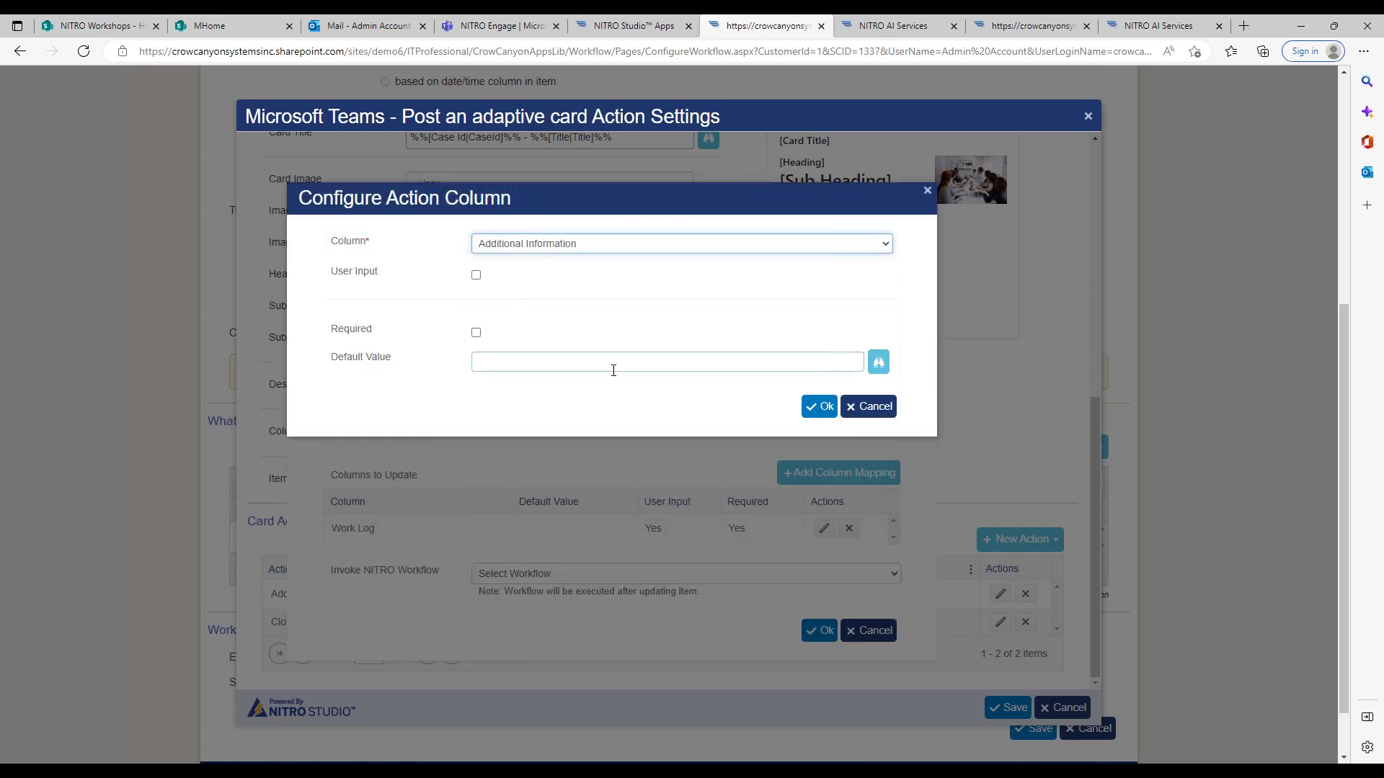
pyautogui.click(876, 362)
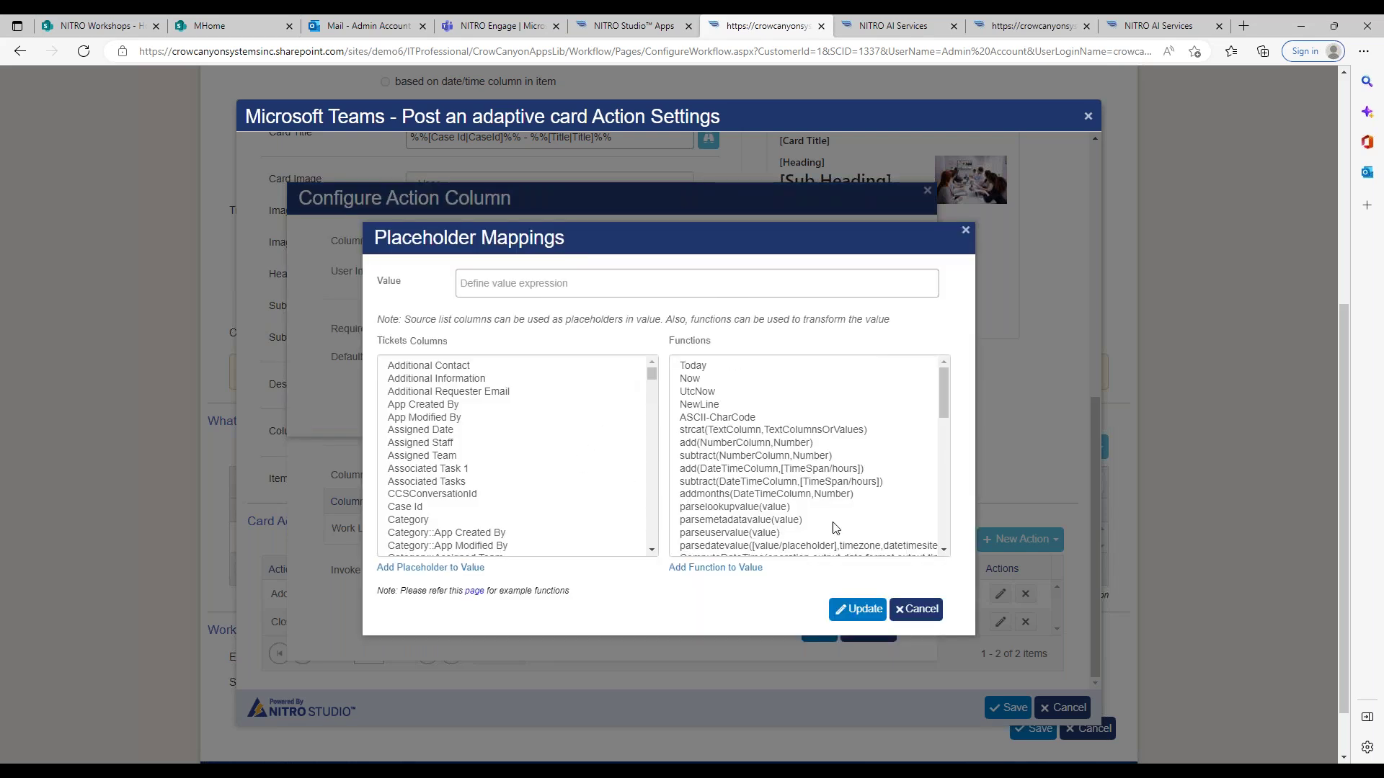
pyautogui.click(916, 609)
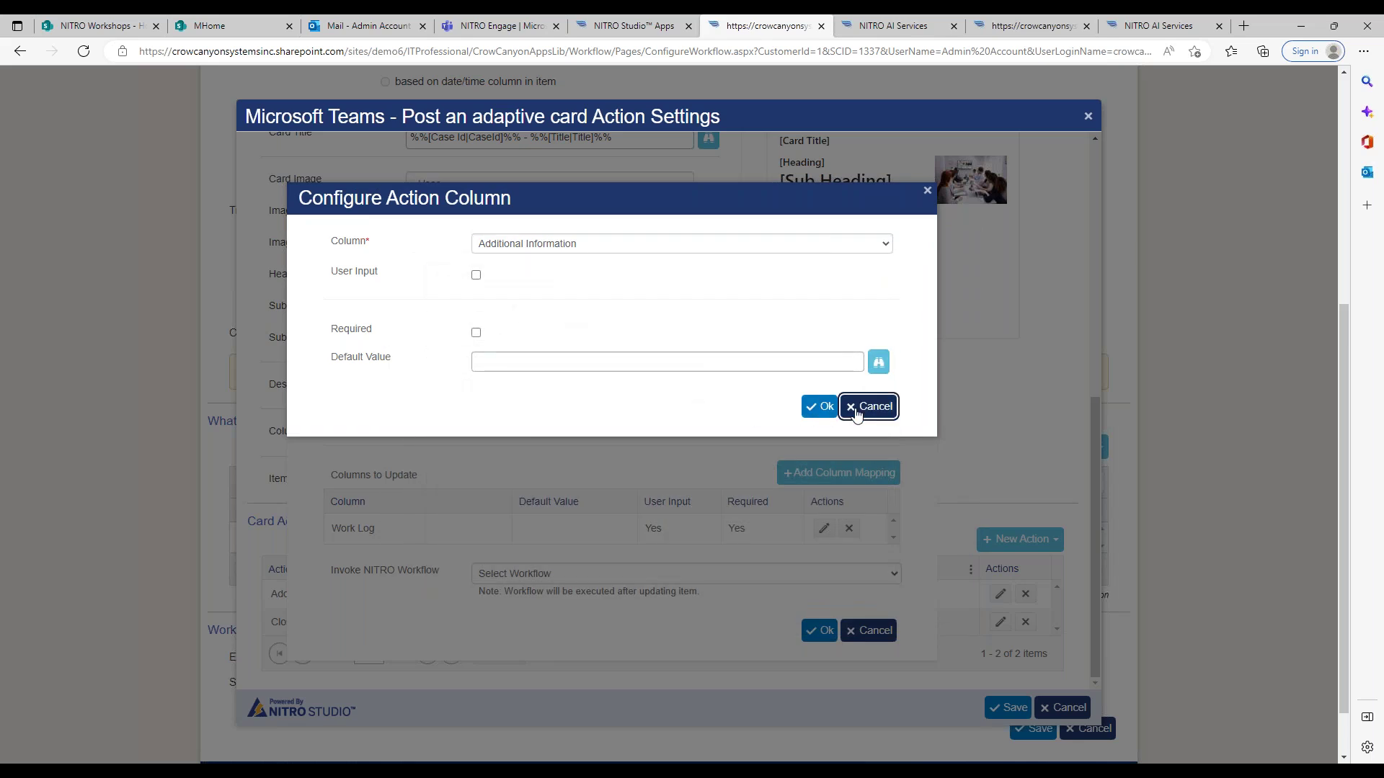
pyautogui.click(856, 408)
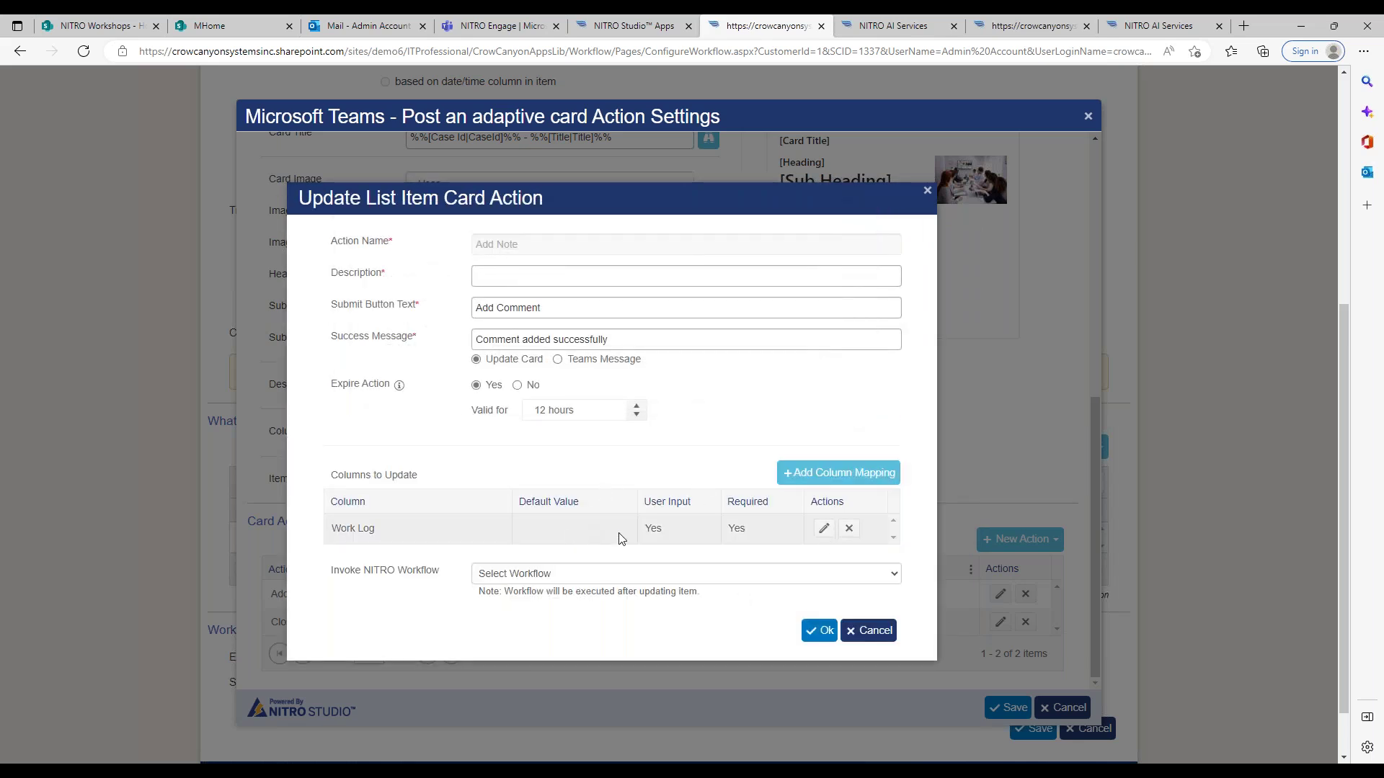
# Review the Work Log column mapping again, and close it and the Add Note card action without changes.
pyautogui.click(824, 530)
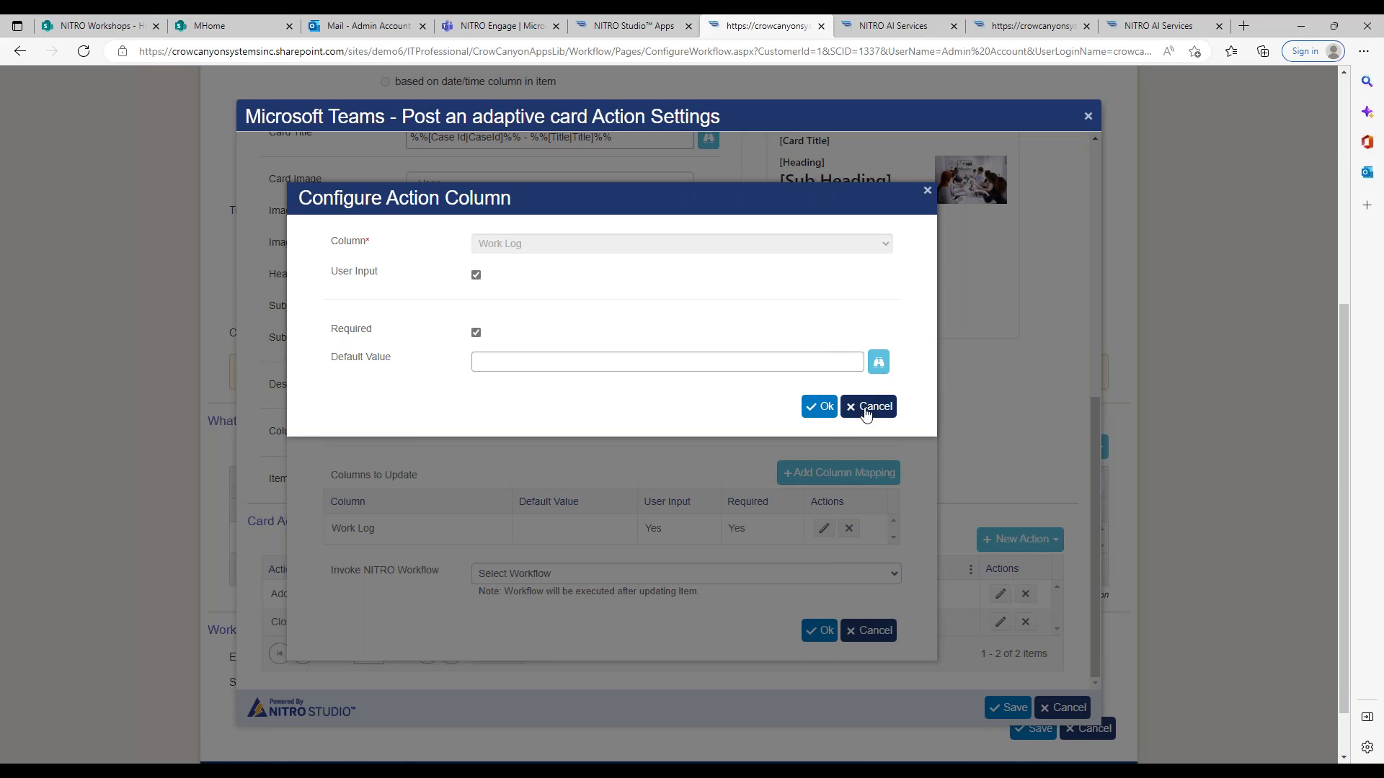
pyautogui.click(859, 406)
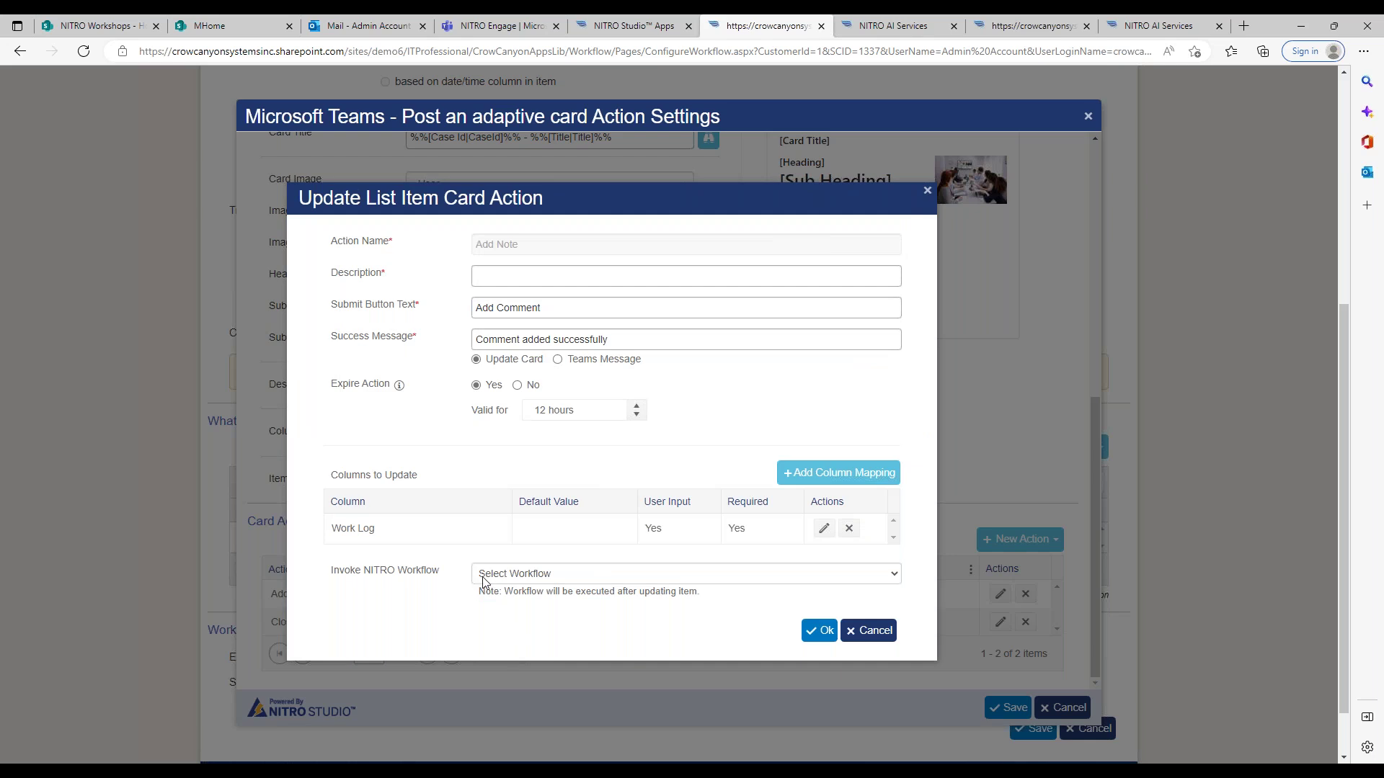
pyautogui.click(874, 634)
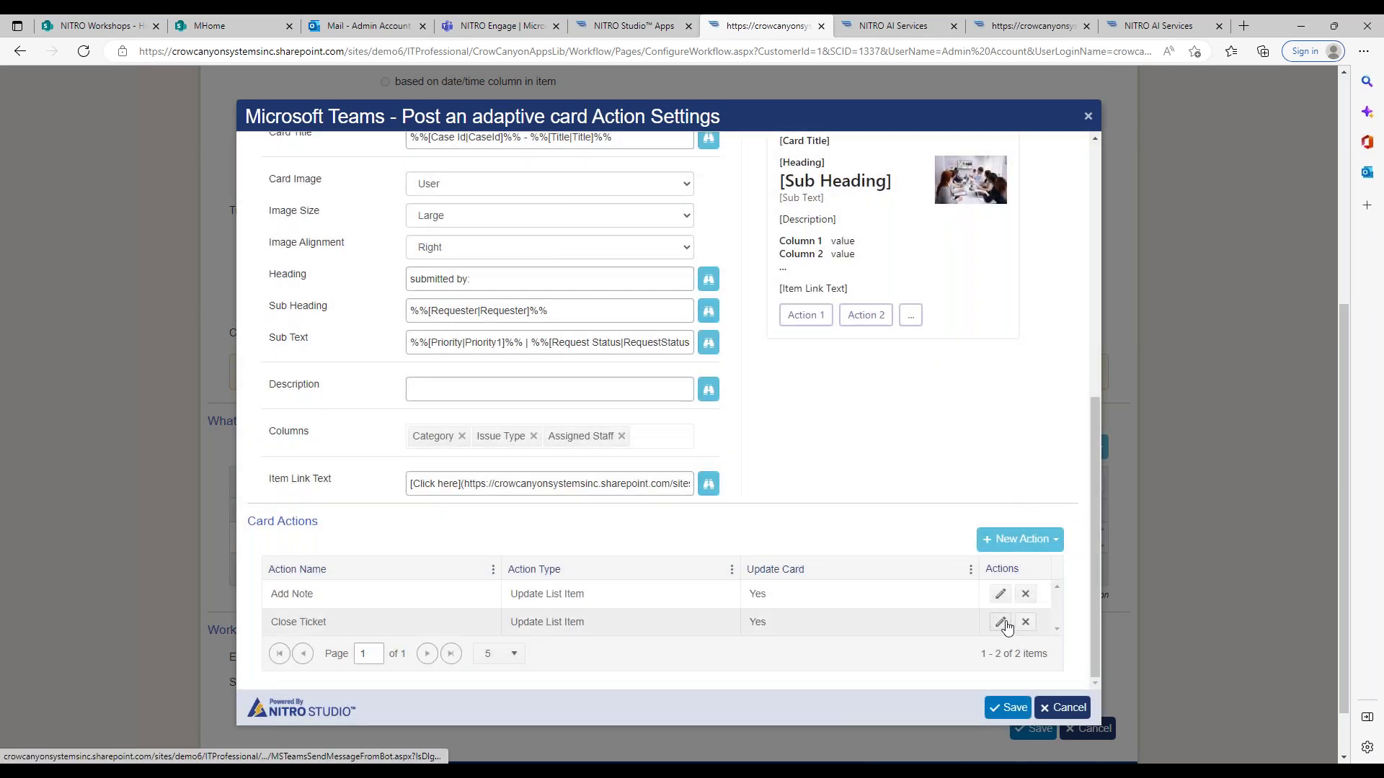
# Examine the Close Ticket card action, check the workflow assigned to the View My Open IT Tickets command, and close the card action unchanged.
pyautogui.click(1001, 622)
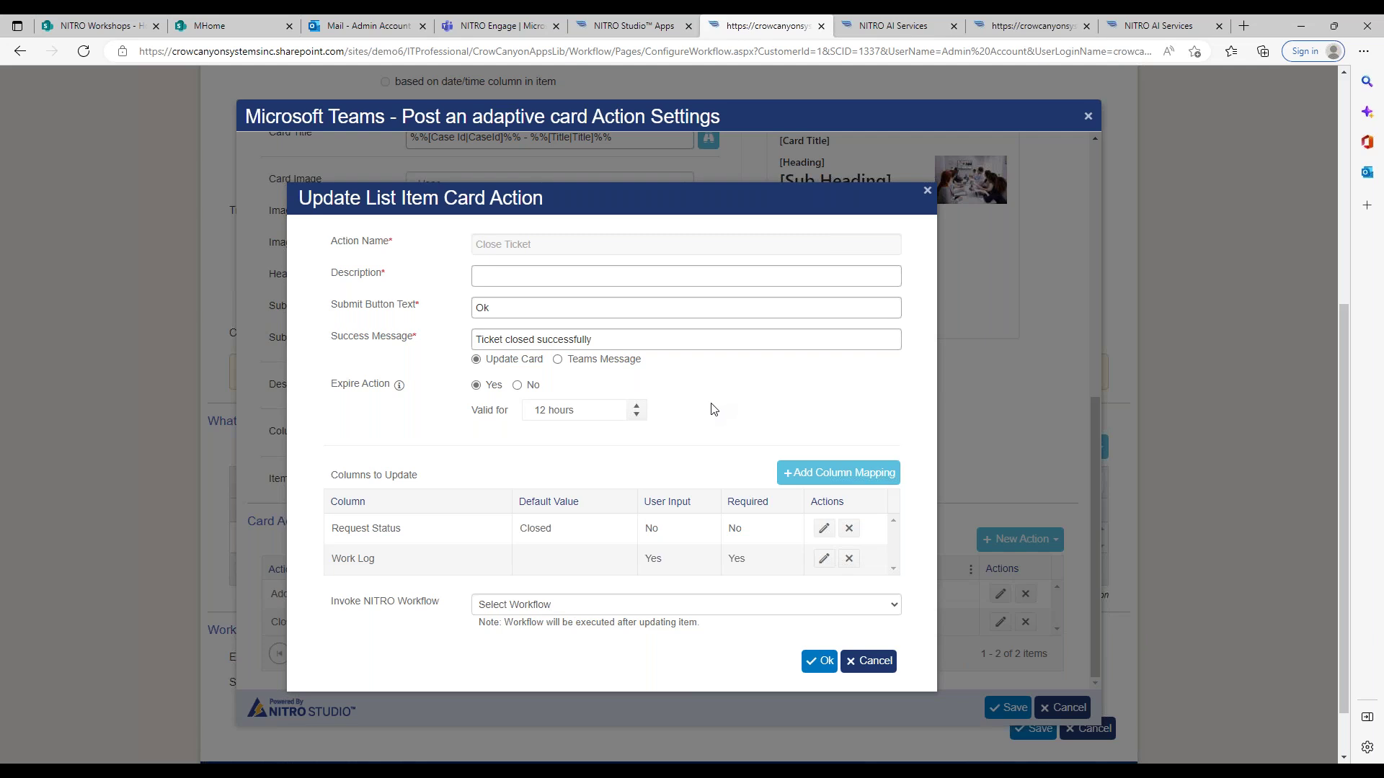
pyautogui.click(1005, 28)
pyautogui.click(897, 26)
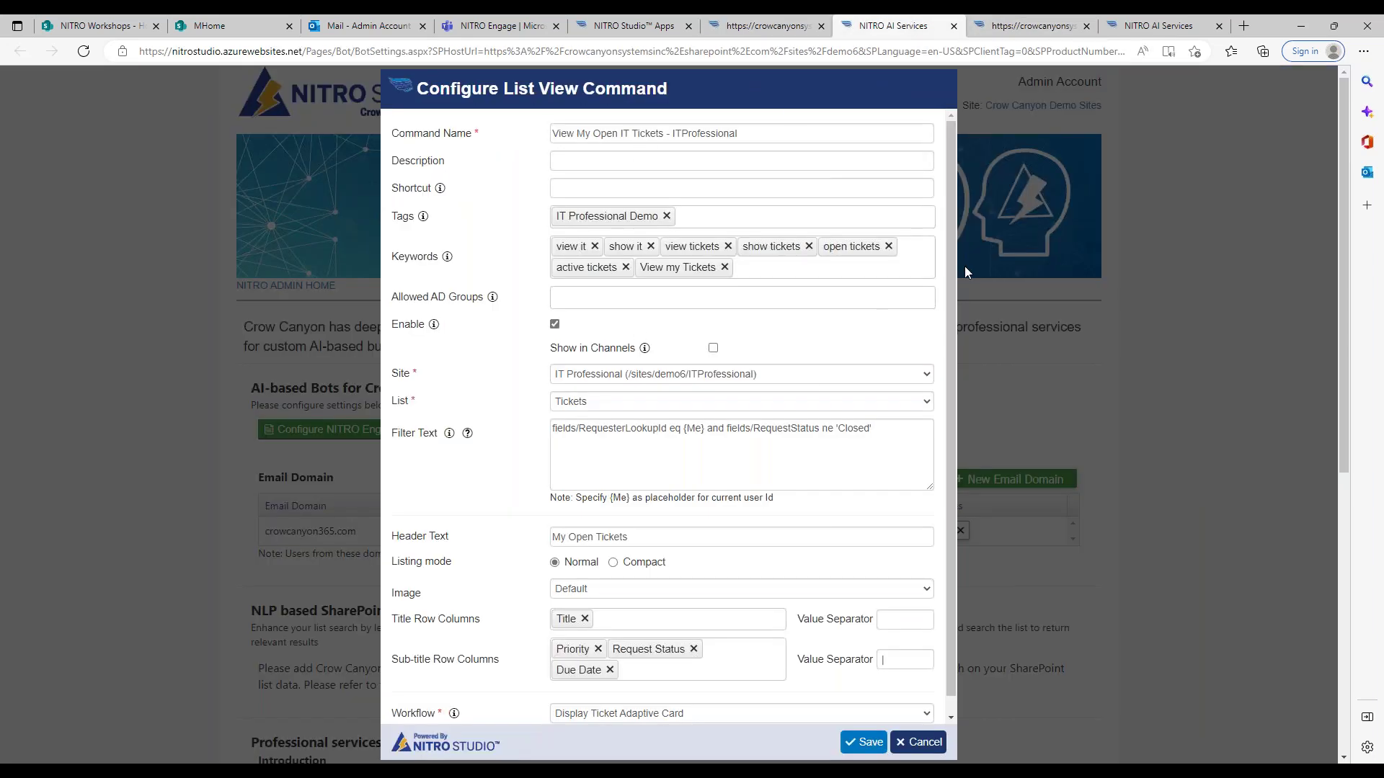
pyautogui.scroll(-1, 949, 369)
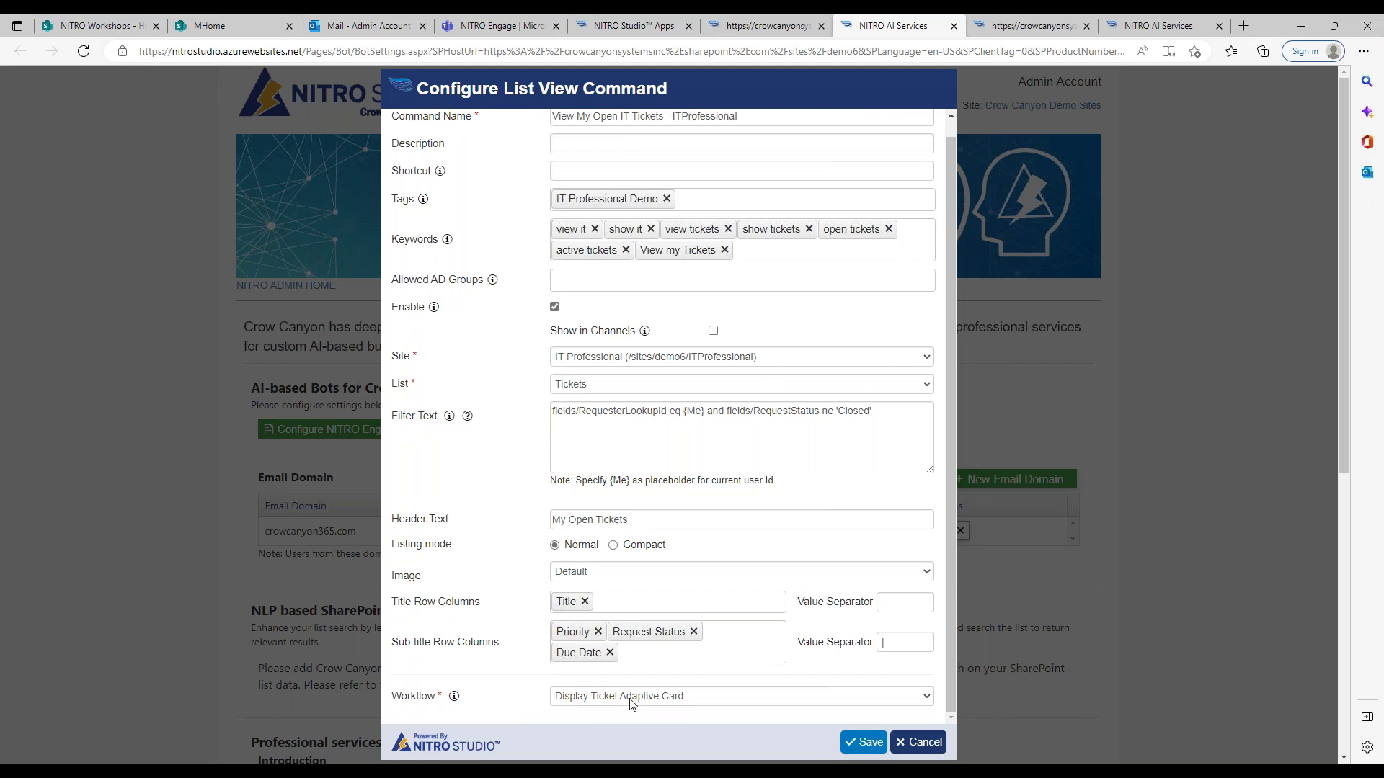
pyautogui.click(802, 26)
pyautogui.click(874, 660)
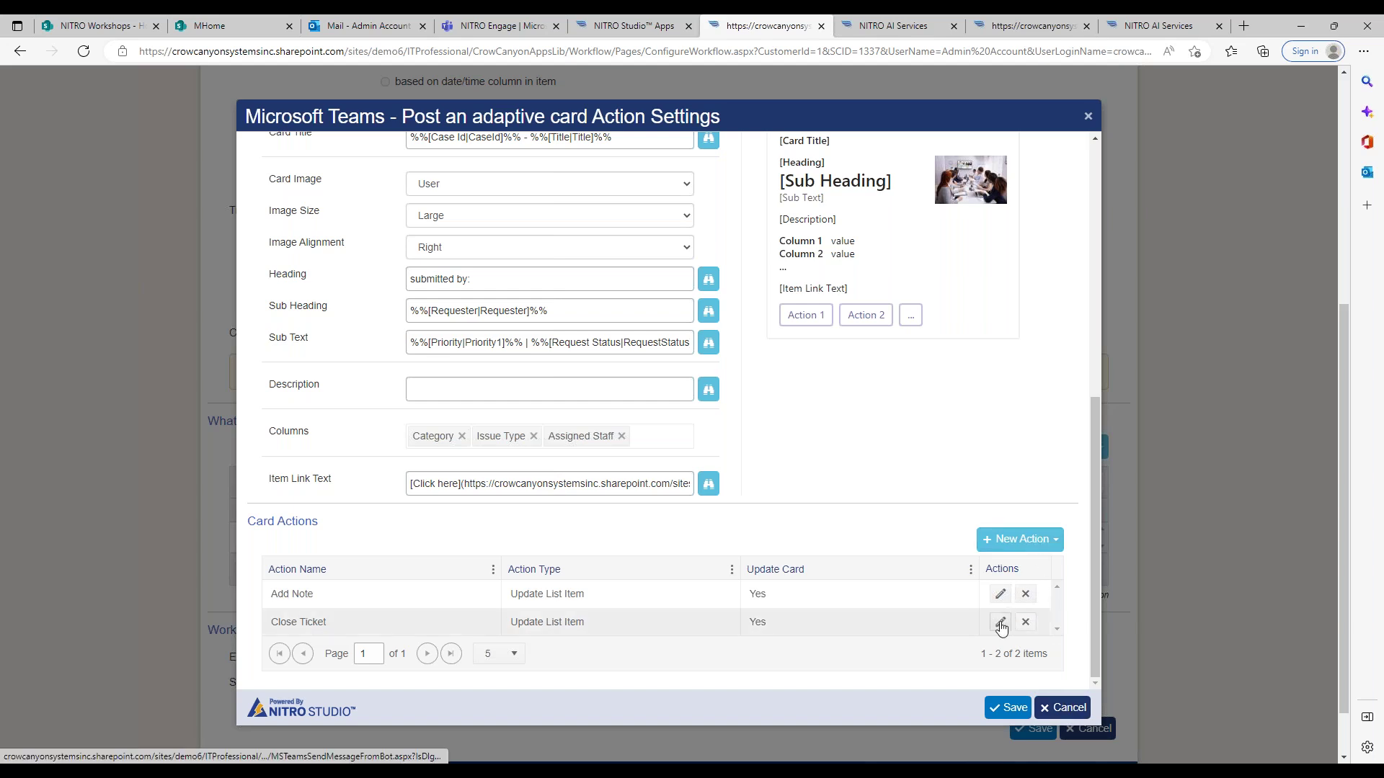
# View the Invoke Workflow card action form and its workflow selection, and cancel the new action.
pyautogui.click(1022, 540)
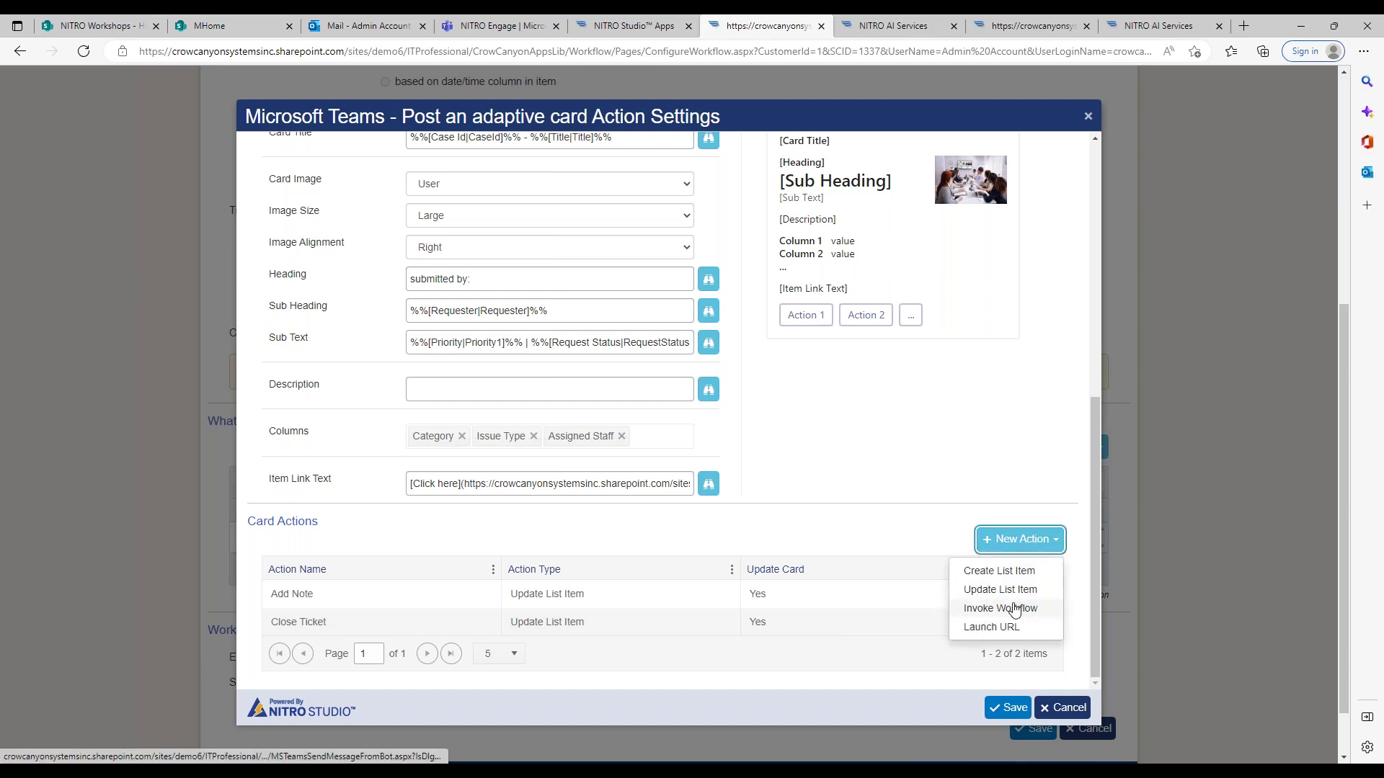
pyautogui.click(1012, 610)
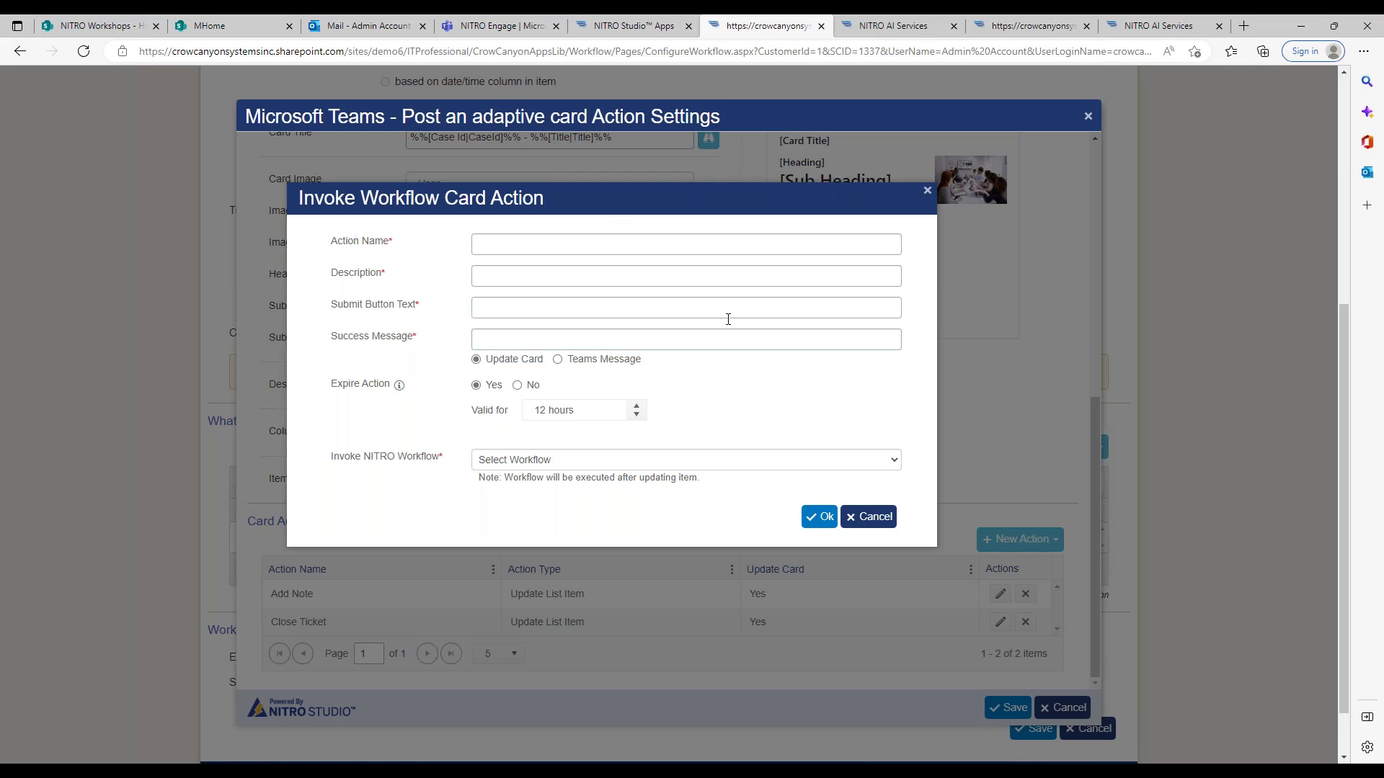
pyautogui.click(546, 461)
pyautogui.click(710, 429)
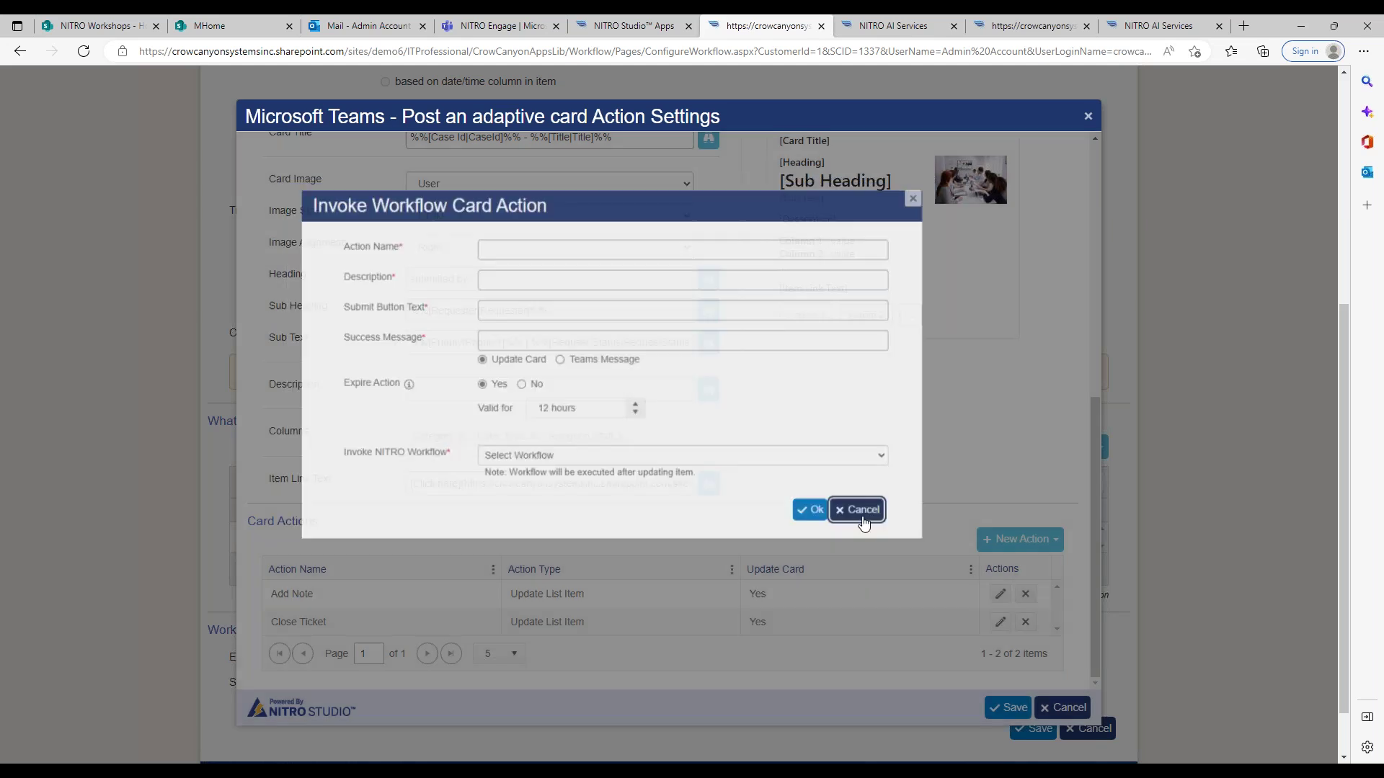
pyautogui.click(865, 518)
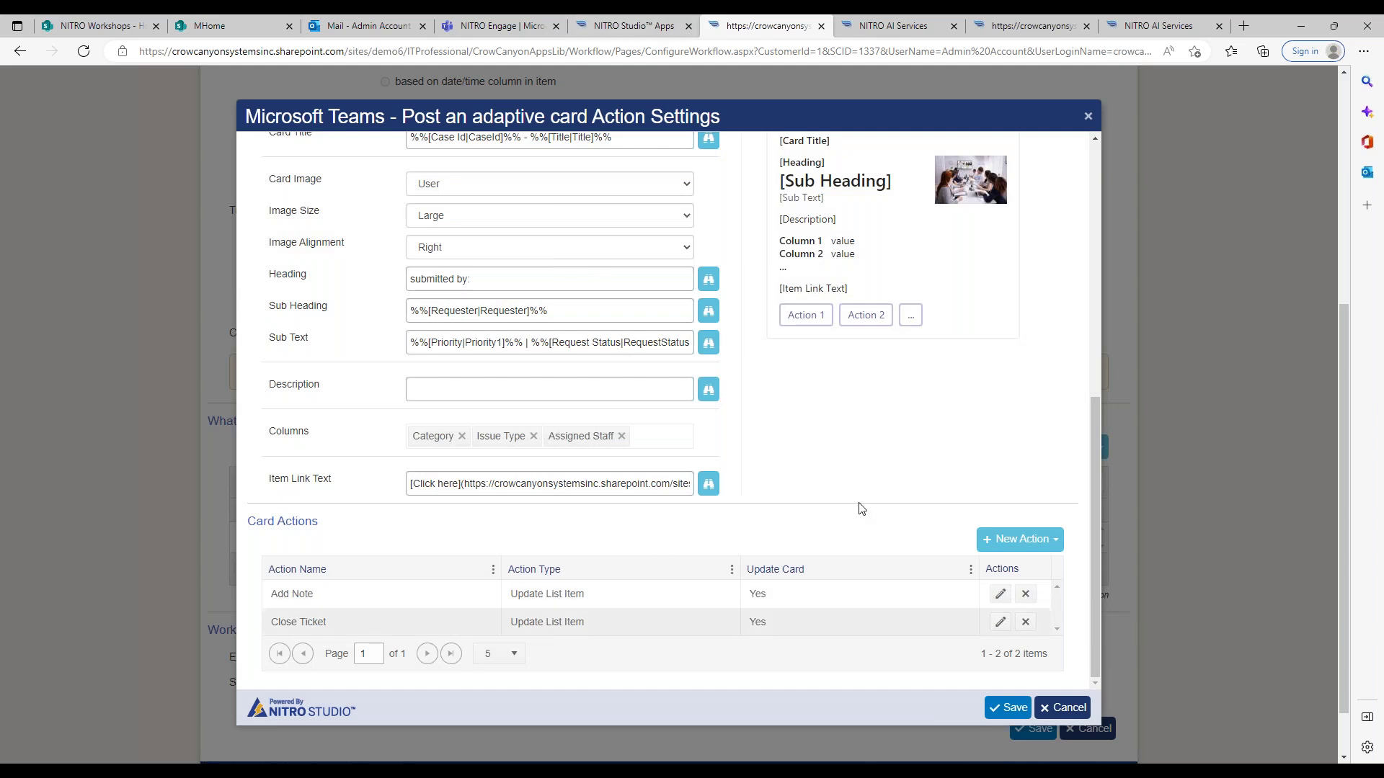
# Close the list view command without saving, open the Submit IT Help Desk Ticket command and view its Allowed AD Groups options.
pyautogui.click(909, 28)
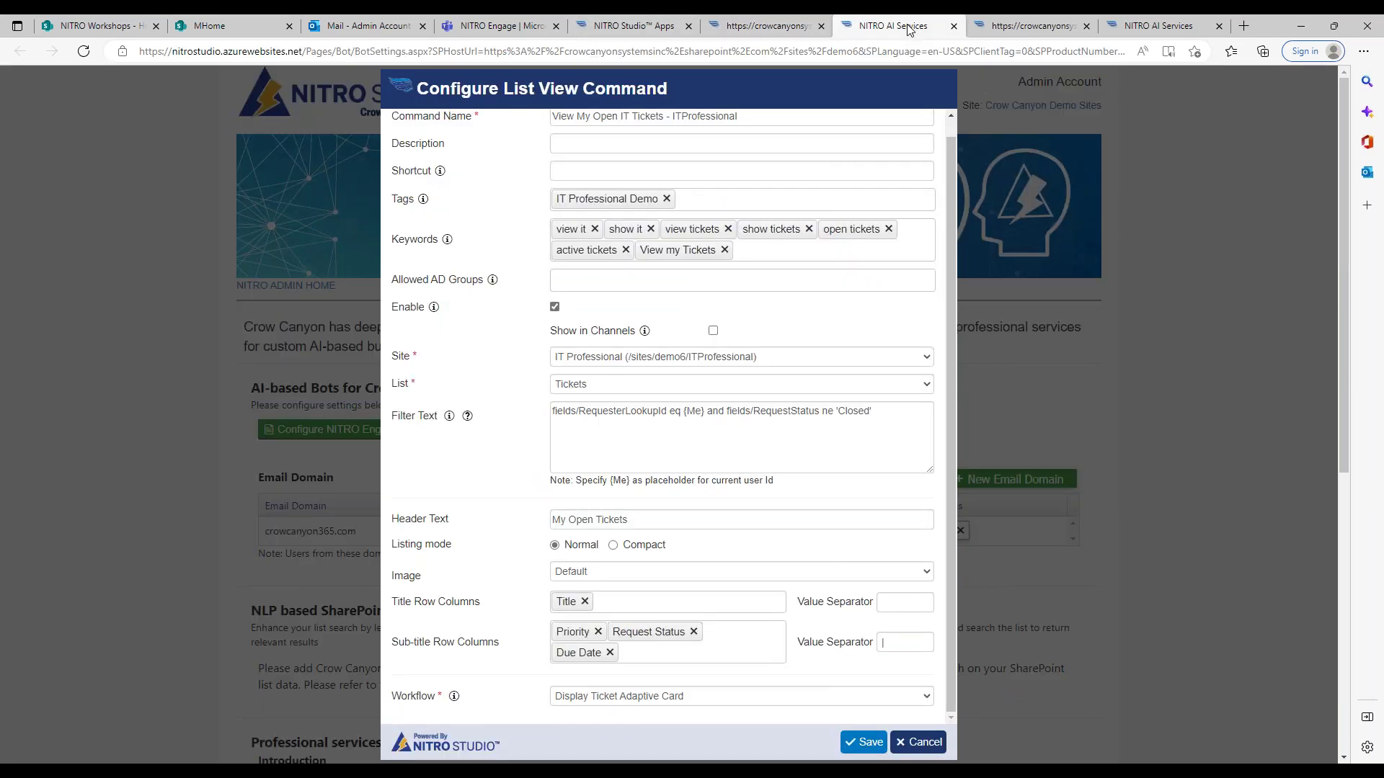
pyautogui.click(910, 742)
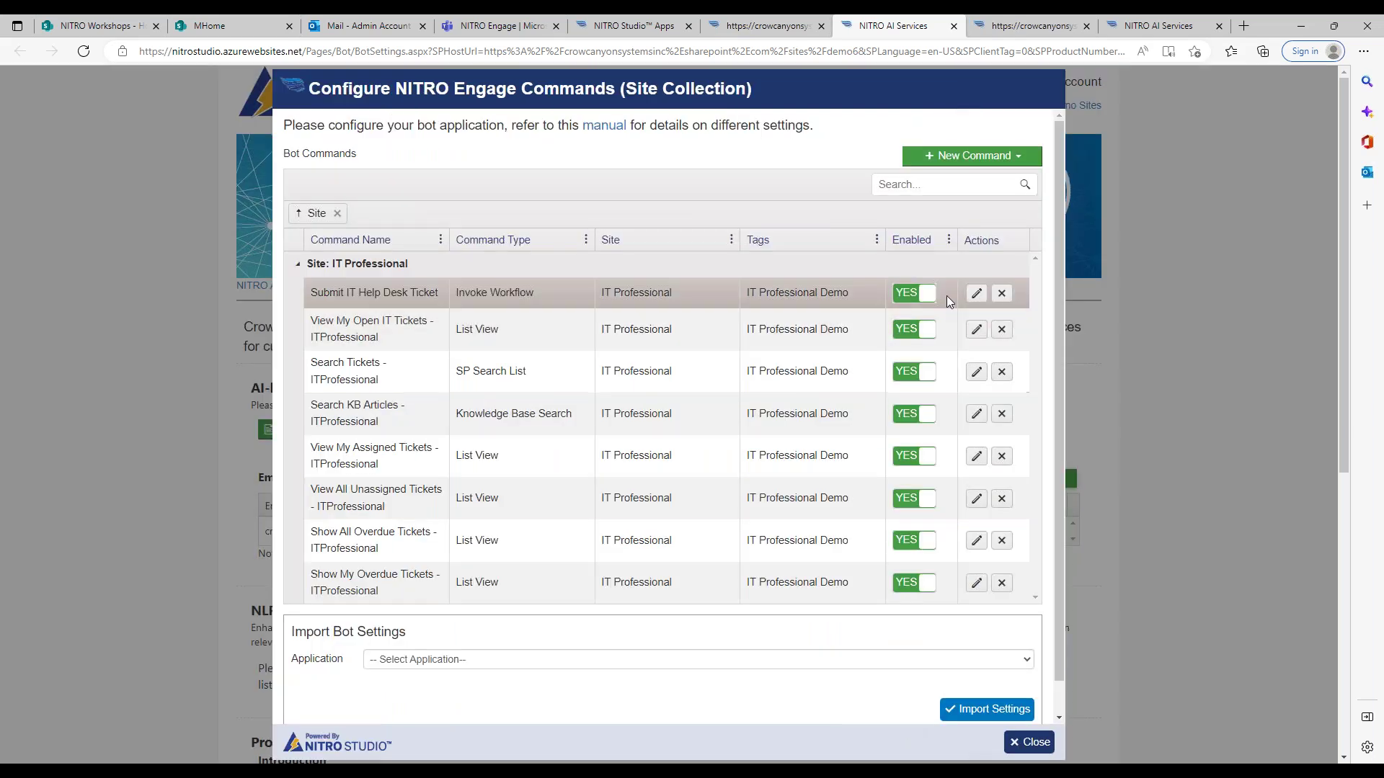
pyautogui.click(976, 293)
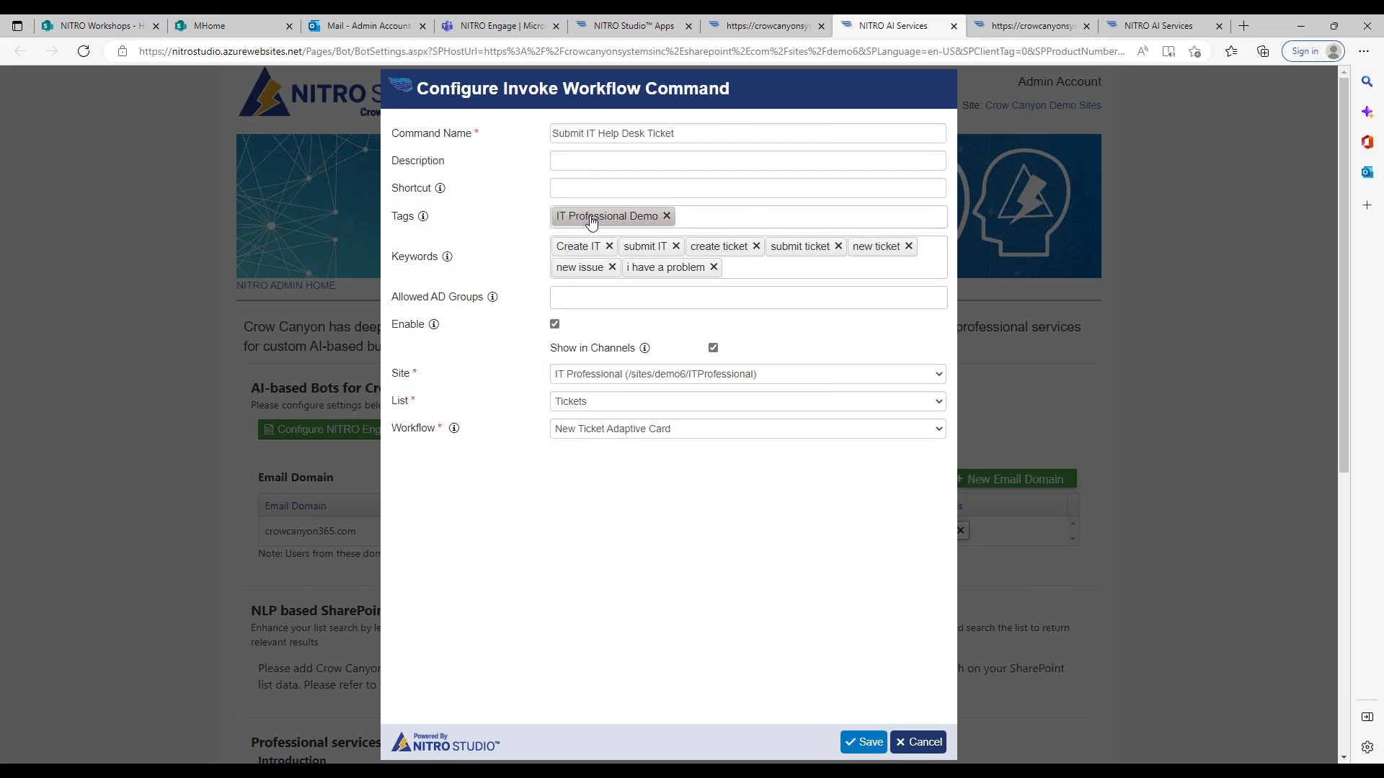
pyautogui.click(564, 297)
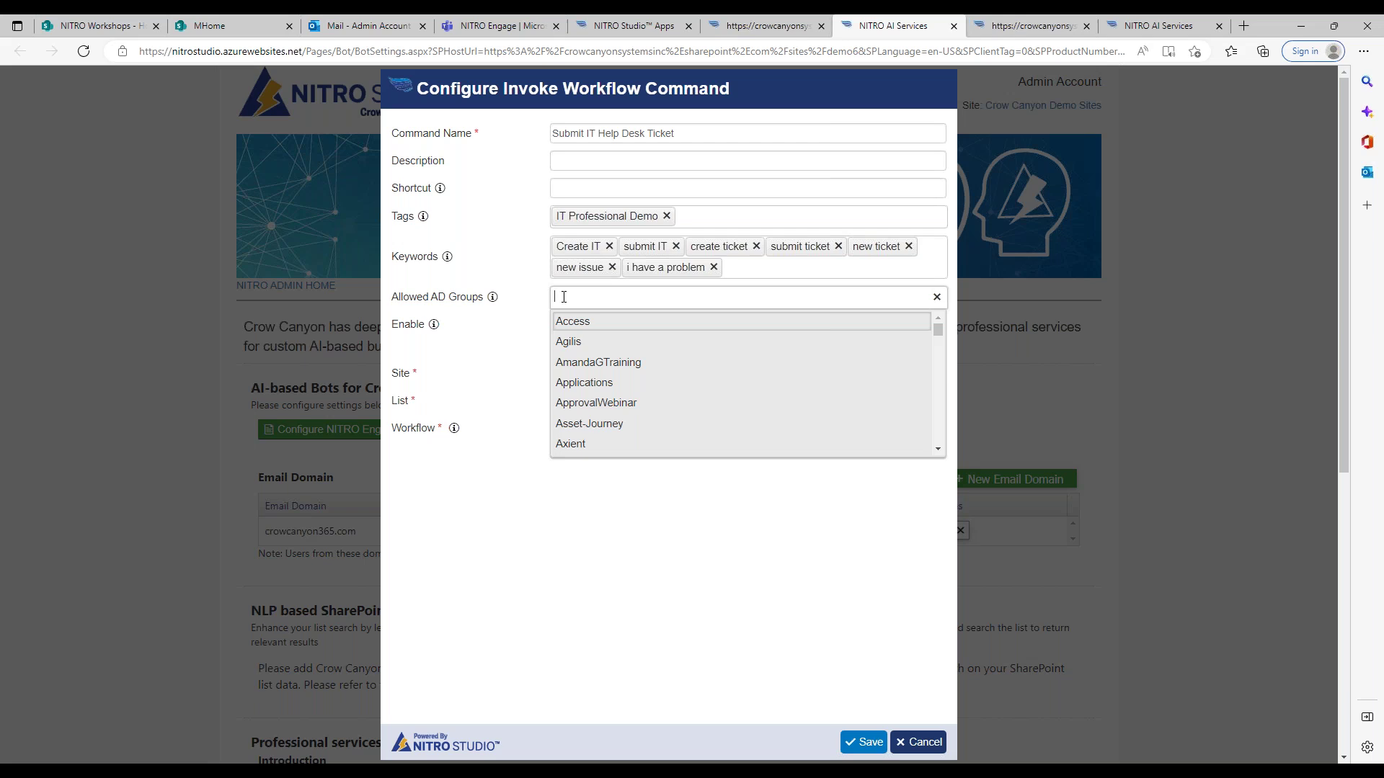
pyautogui.click(526, 306)
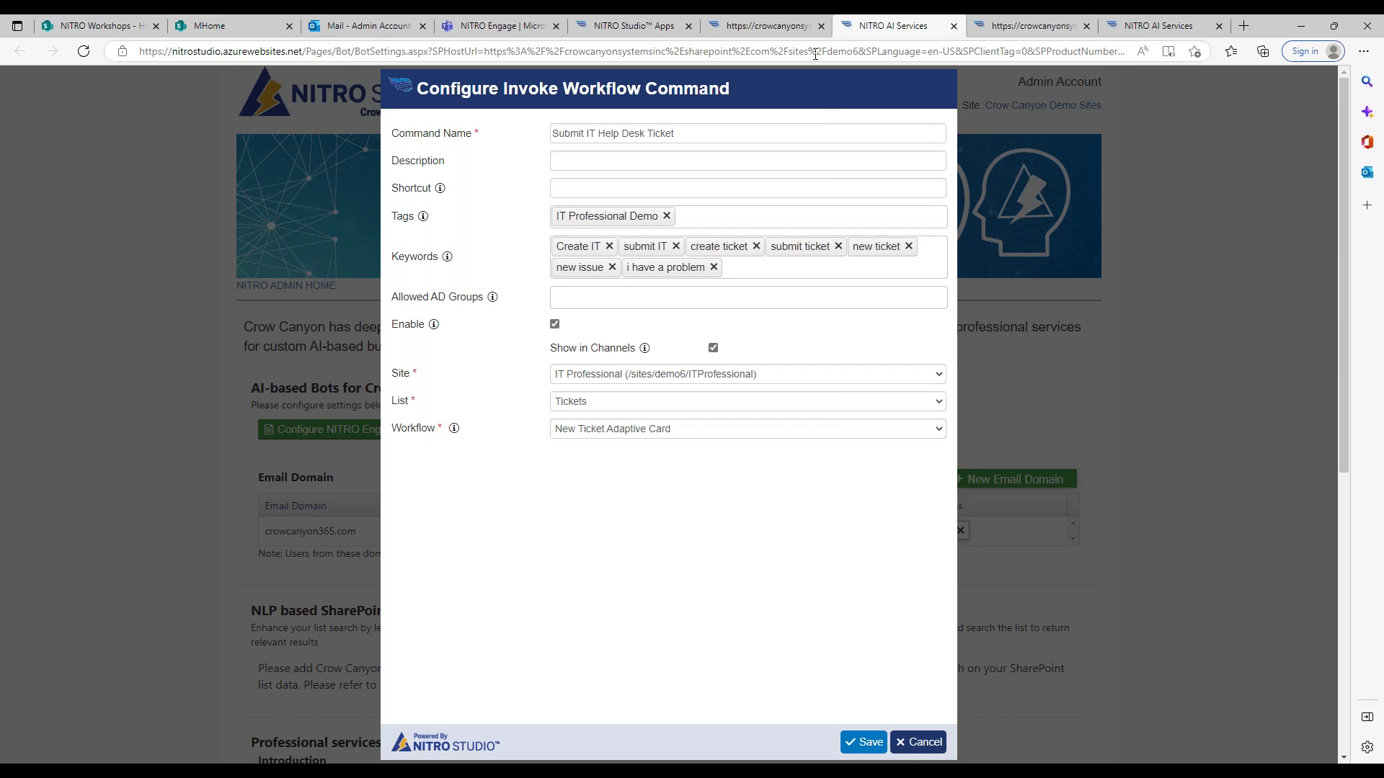
# Leave the Display Ticket Adaptive Card workflow without saving and open New Ticket Adaptive Card for editing.
pyautogui.click(787, 29)
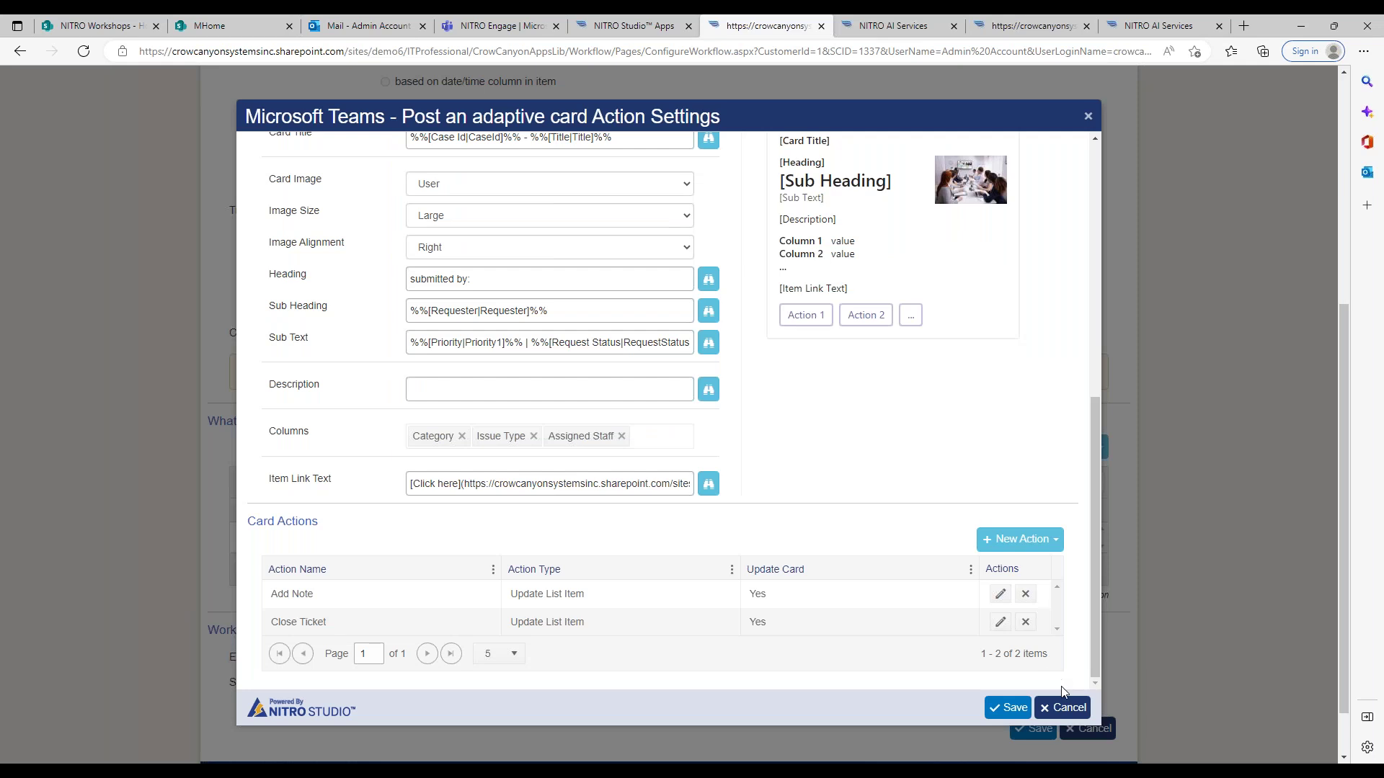
pyautogui.click(1061, 706)
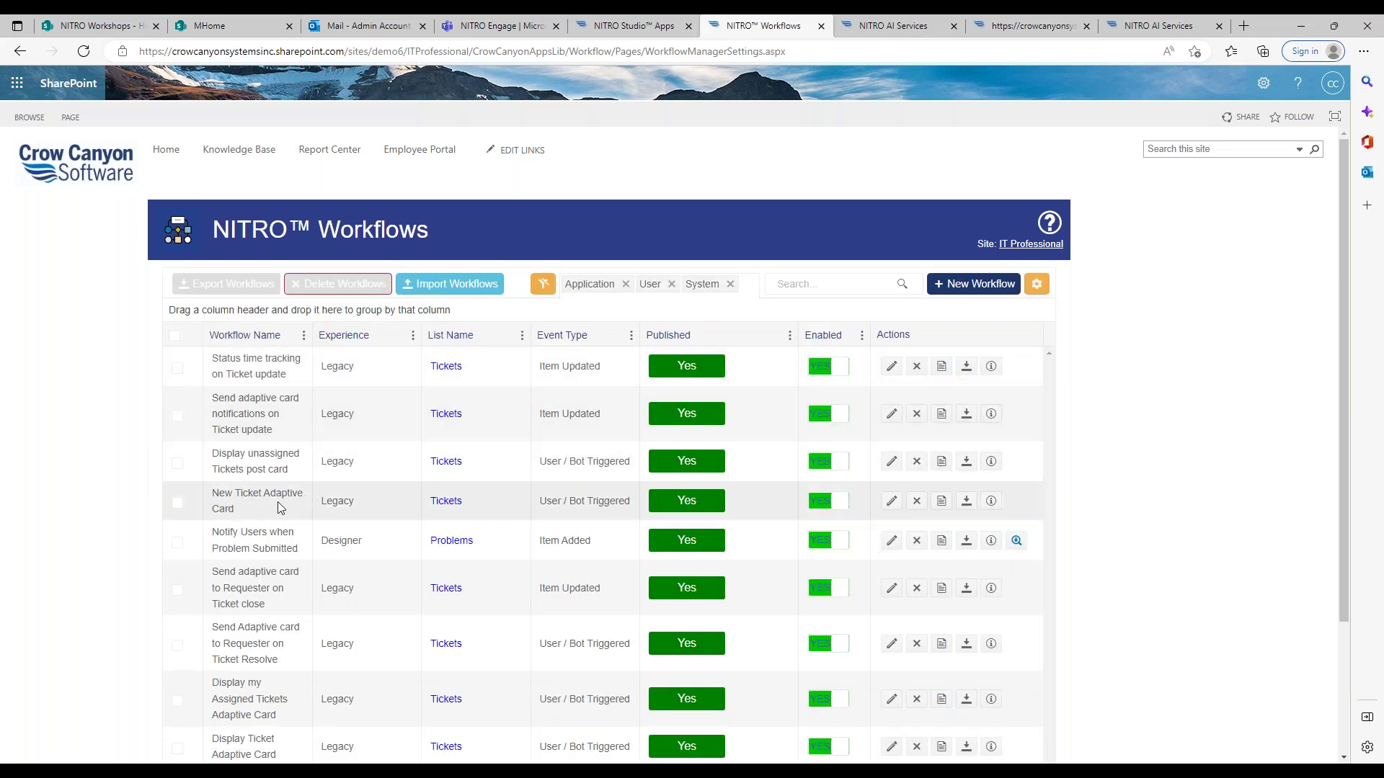
pyautogui.click(892, 502)
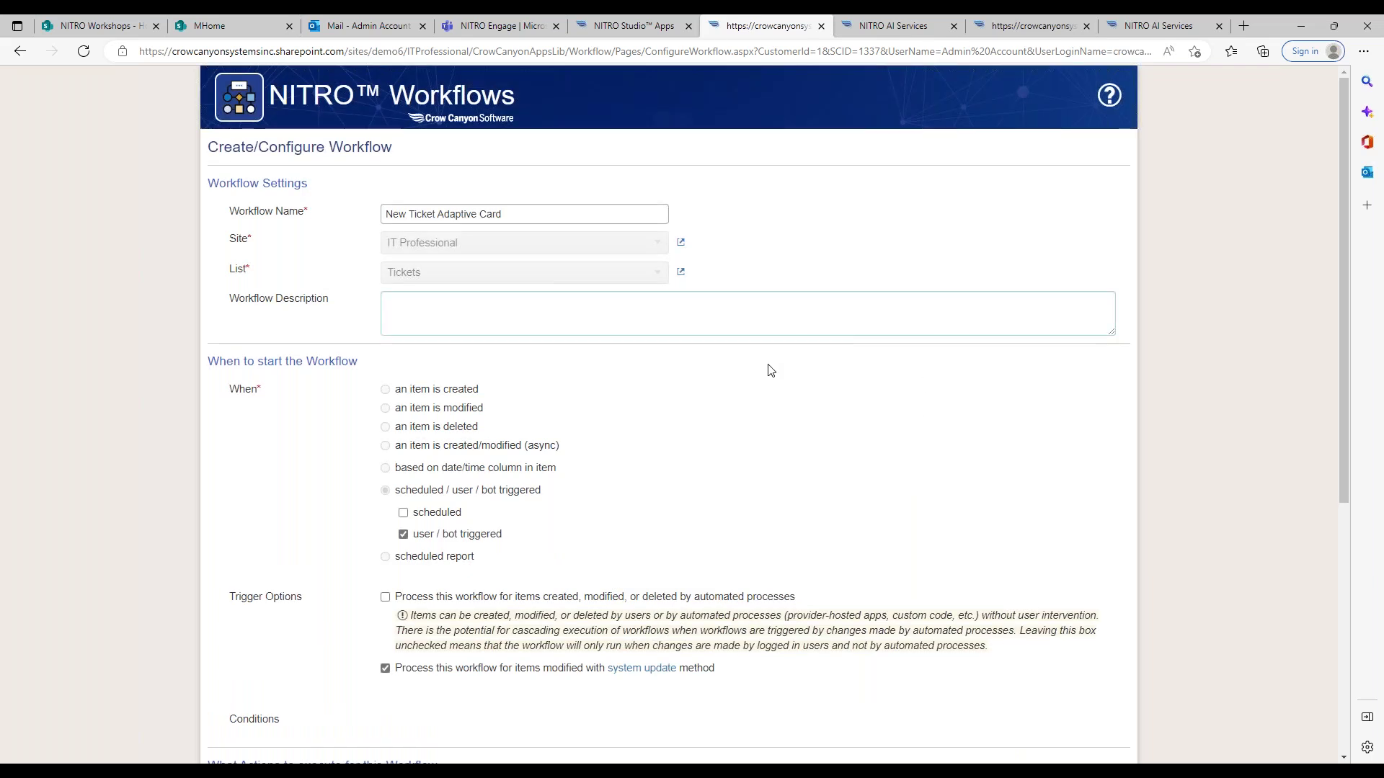
# Open the workflow's adaptive card action and examine its recipient, card layout and the New Request card action's column mappings.
pyautogui.moveTo(1343, 197); pyautogui.dragTo(1318, 446)
pyautogui.click(1020, 549)
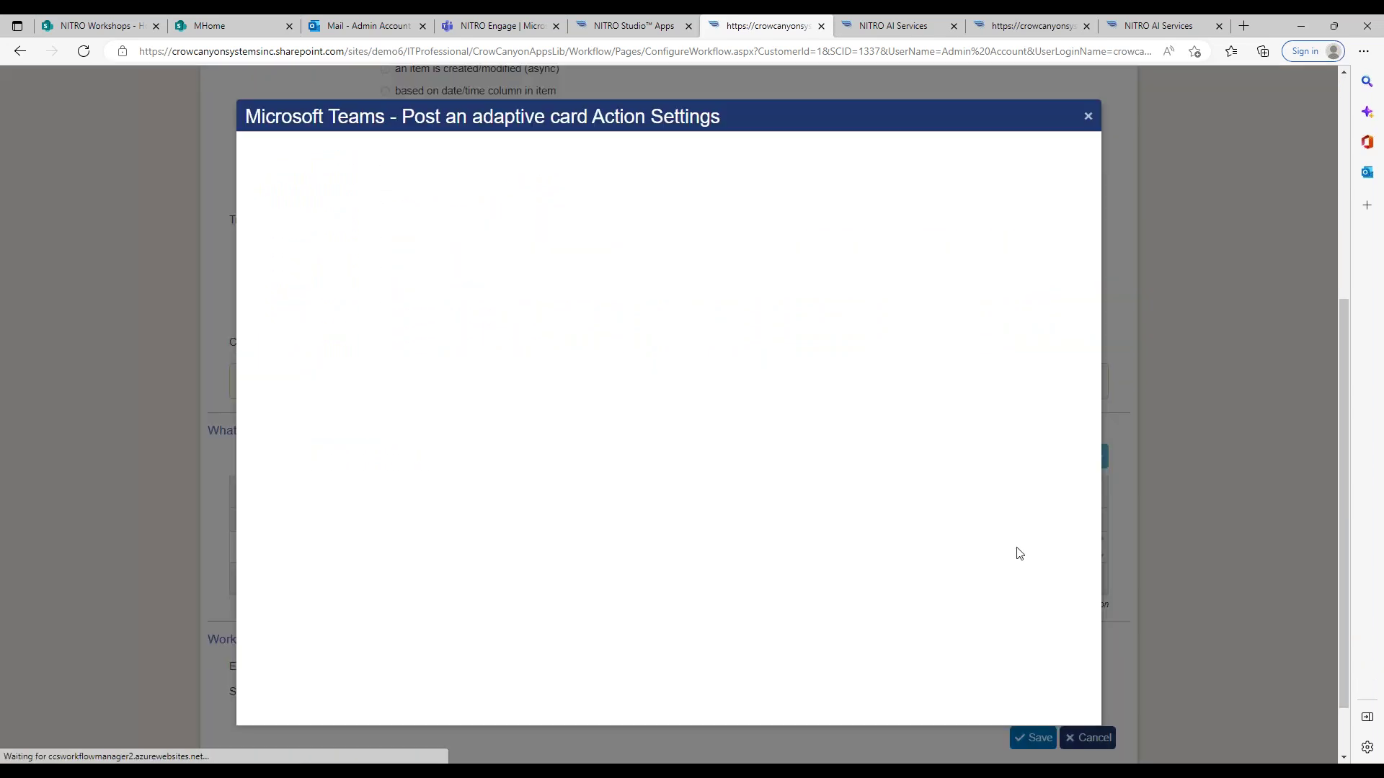
pyautogui.moveTo(1095, 300); pyautogui.dragTo(1114, 489)
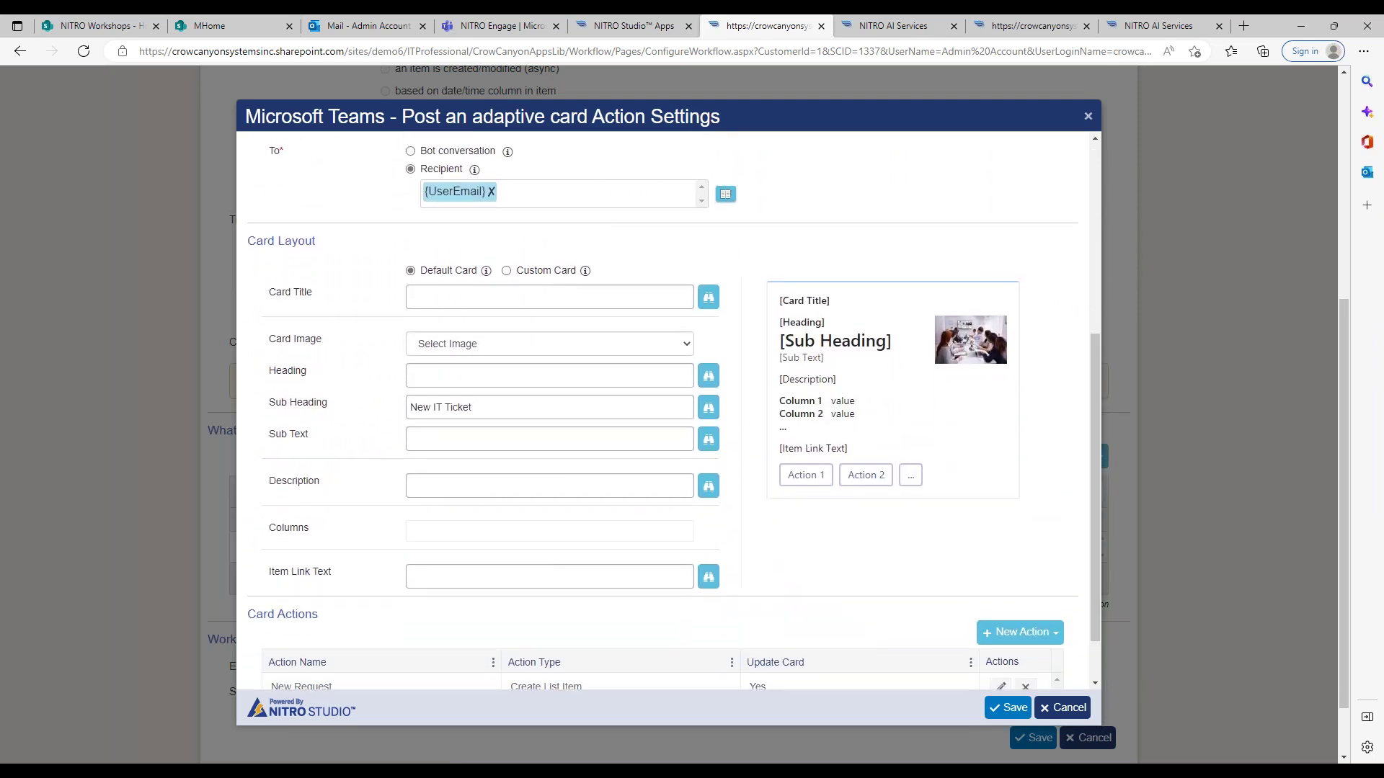
pyautogui.moveTo(1094, 395); pyautogui.dragTo(1096, 433)
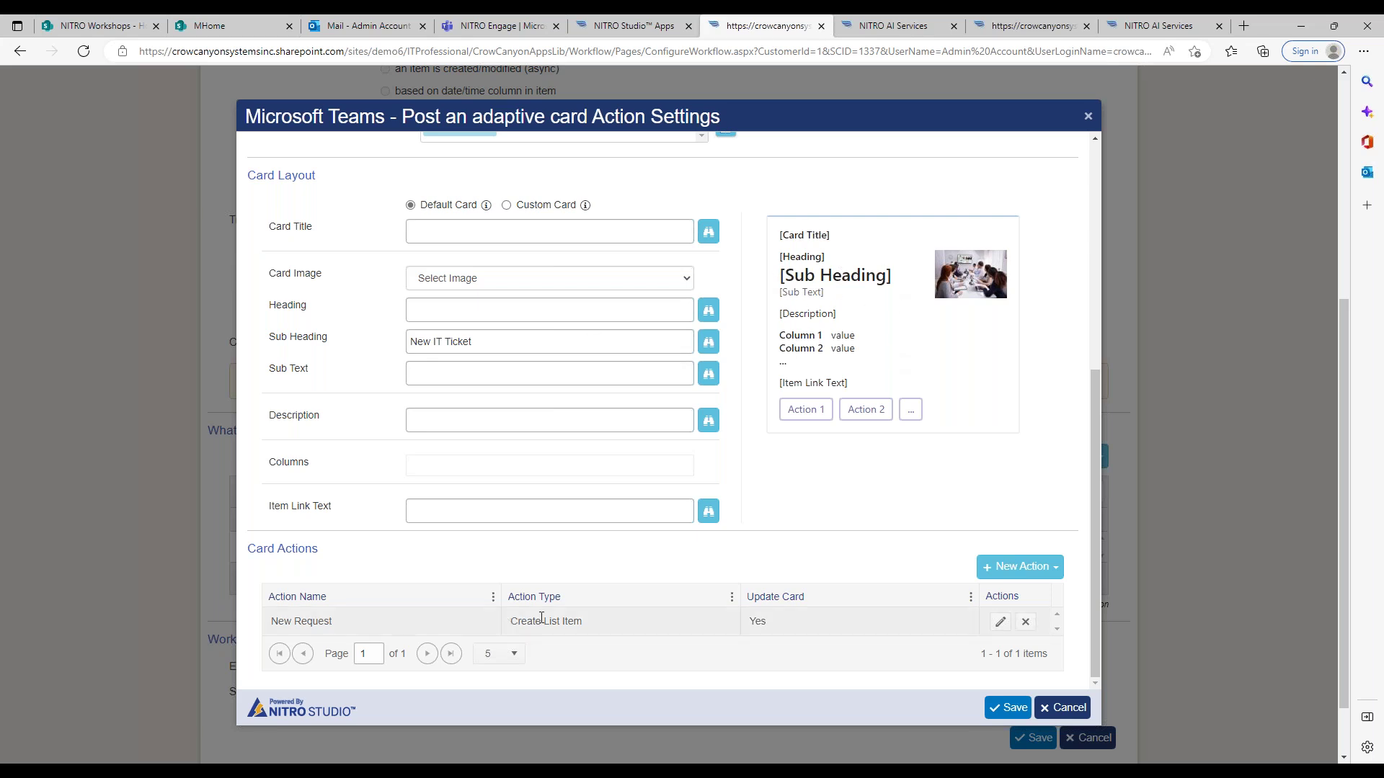
pyautogui.click(1001, 623)
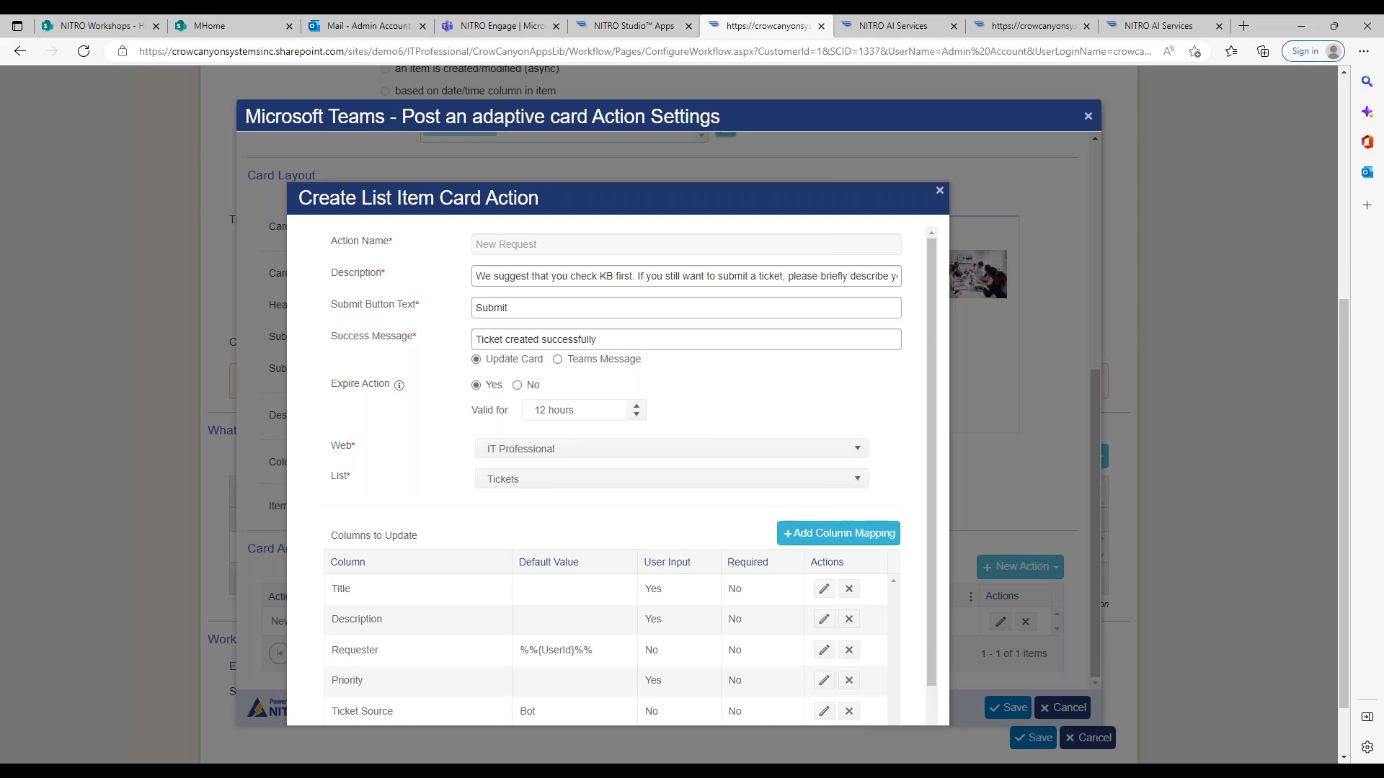
pyautogui.moveTo(932, 441); pyautogui.dragTo(930, 524)
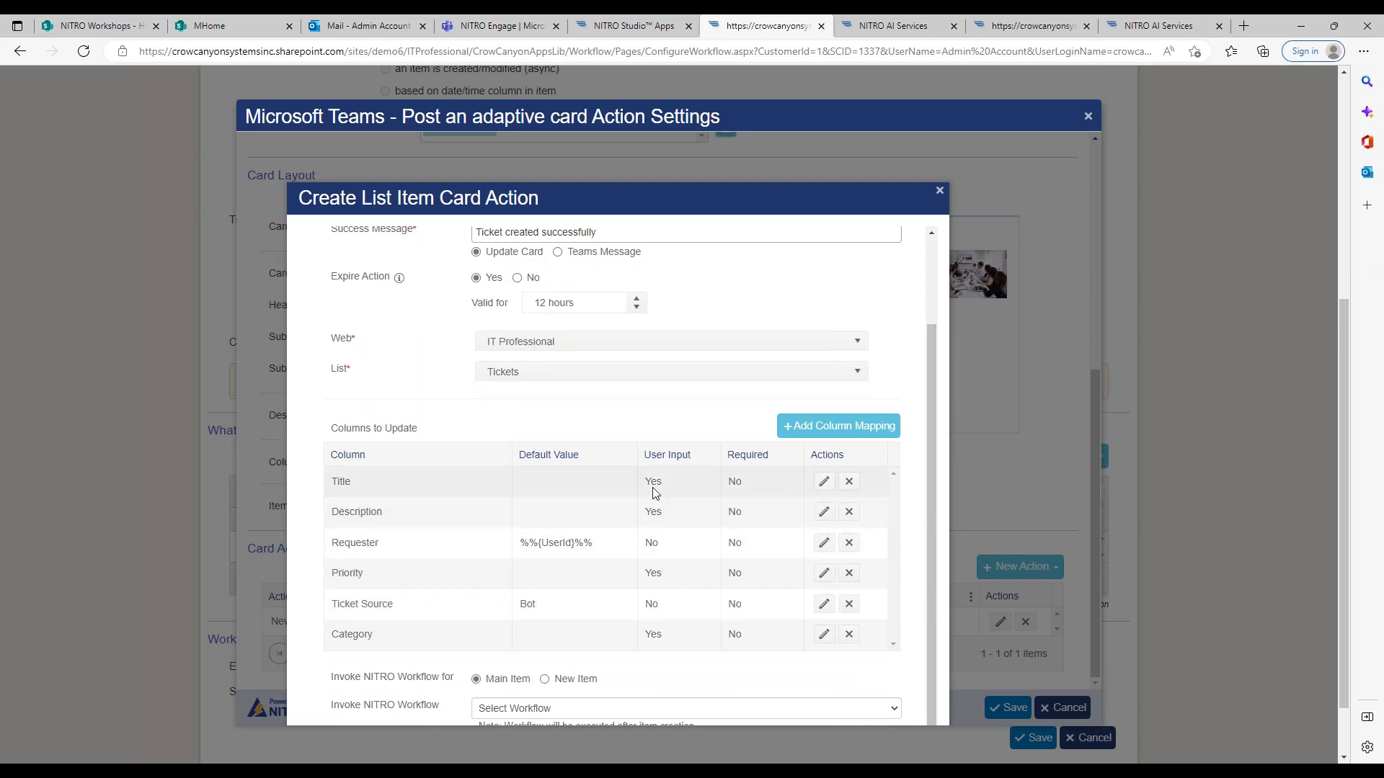
# Start a new column mapping for the New Request card action and toggle its User Input and Required options on and off.
pyautogui.click(838, 426)
pyautogui.click(604, 245)
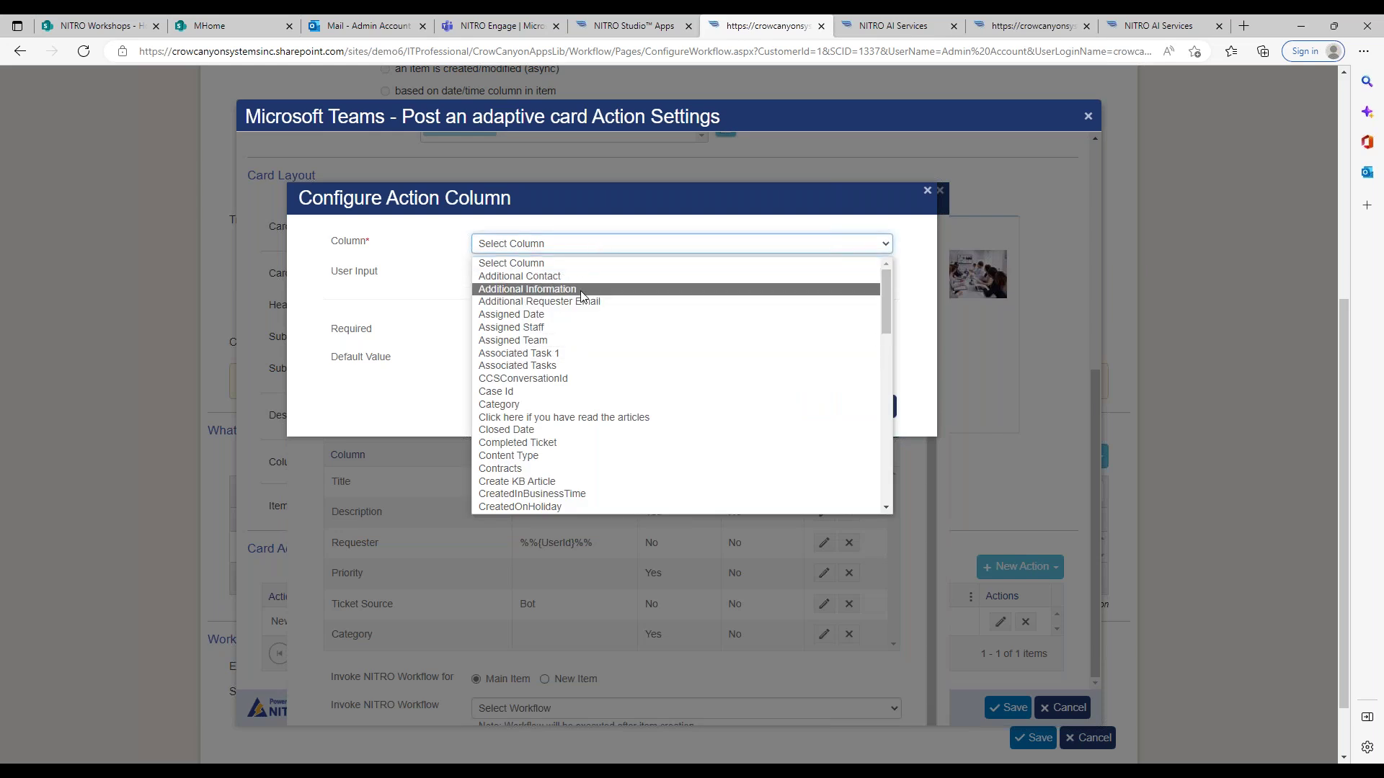
pyautogui.click(440, 262)
pyautogui.click(477, 275)
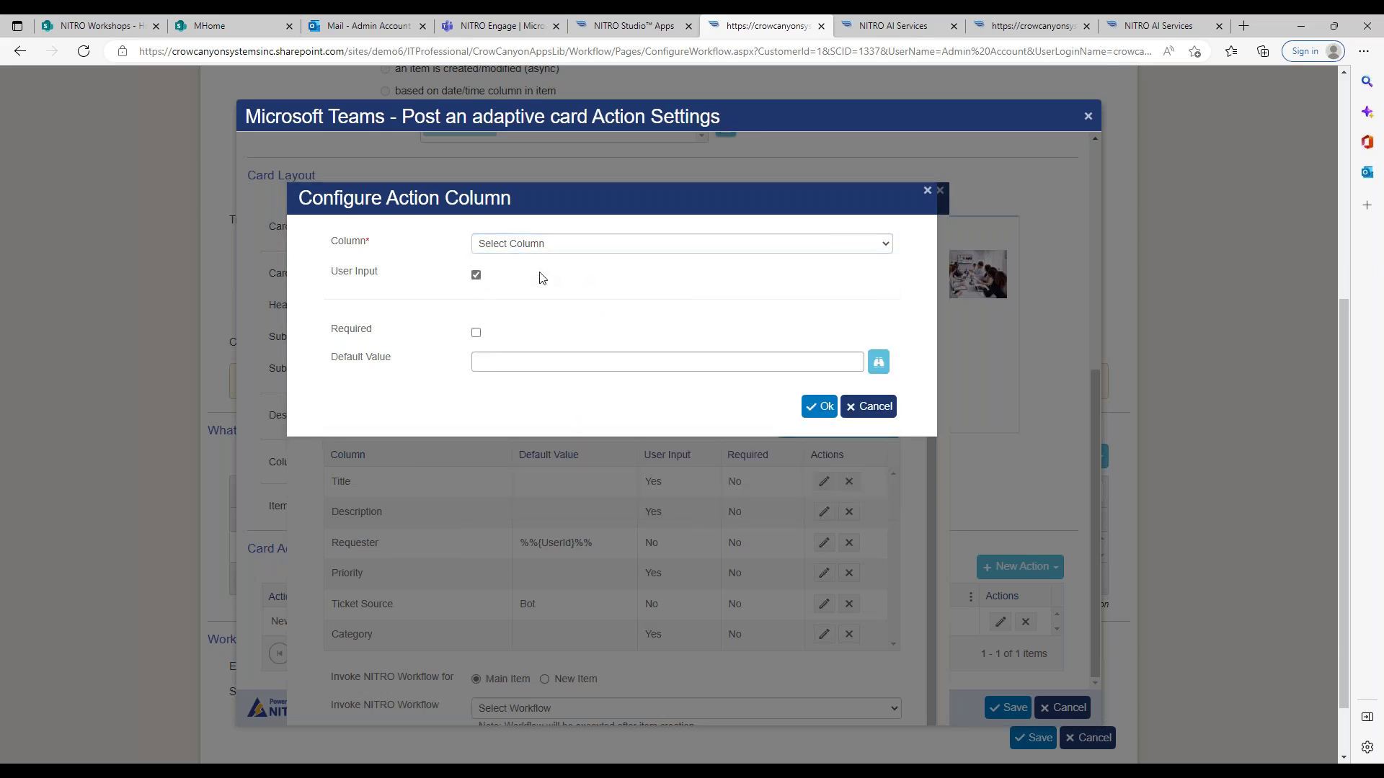
pyautogui.click(476, 275)
pyautogui.click(476, 333)
pyautogui.click(476, 333)
# Select the Due Date column for the new mapping and turn on its Required option.
pyautogui.click(506, 245)
pyautogui.moveTo(882, 318); pyautogui.dragTo(873, 370)
pyautogui.click(655, 347)
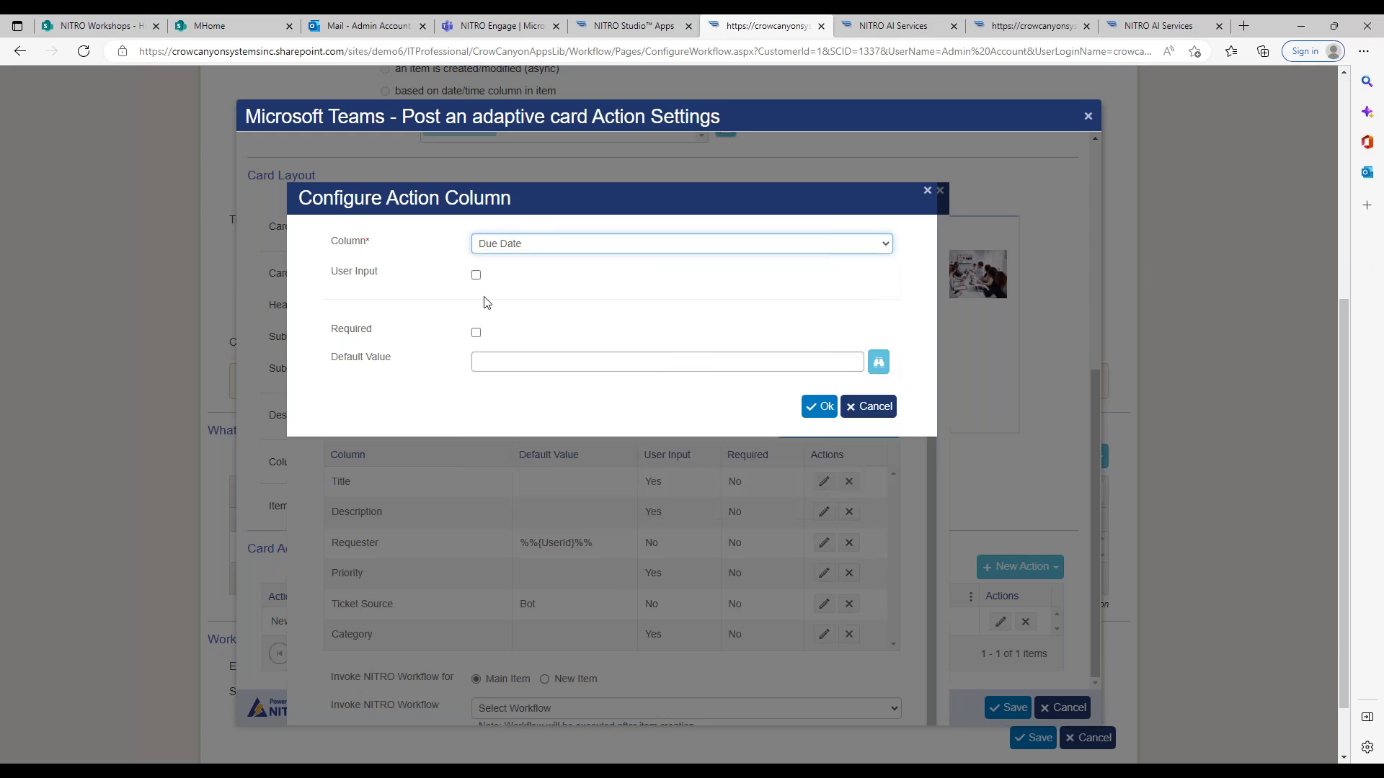
pyautogui.click(477, 333)
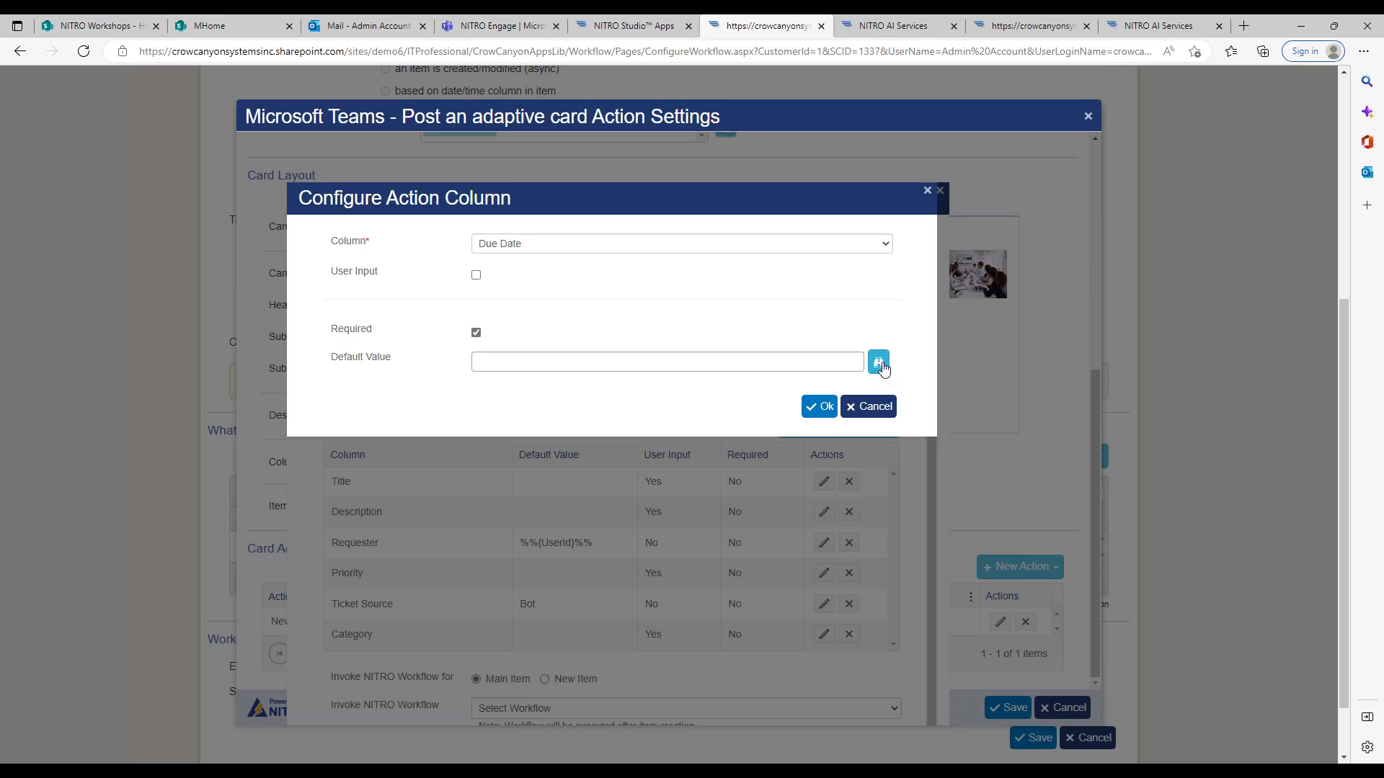
# Set the Due Date mapping's default value to %%$add({Today},5:0:0:0)%% using the add and Today functions.
pyautogui.click(879, 363)
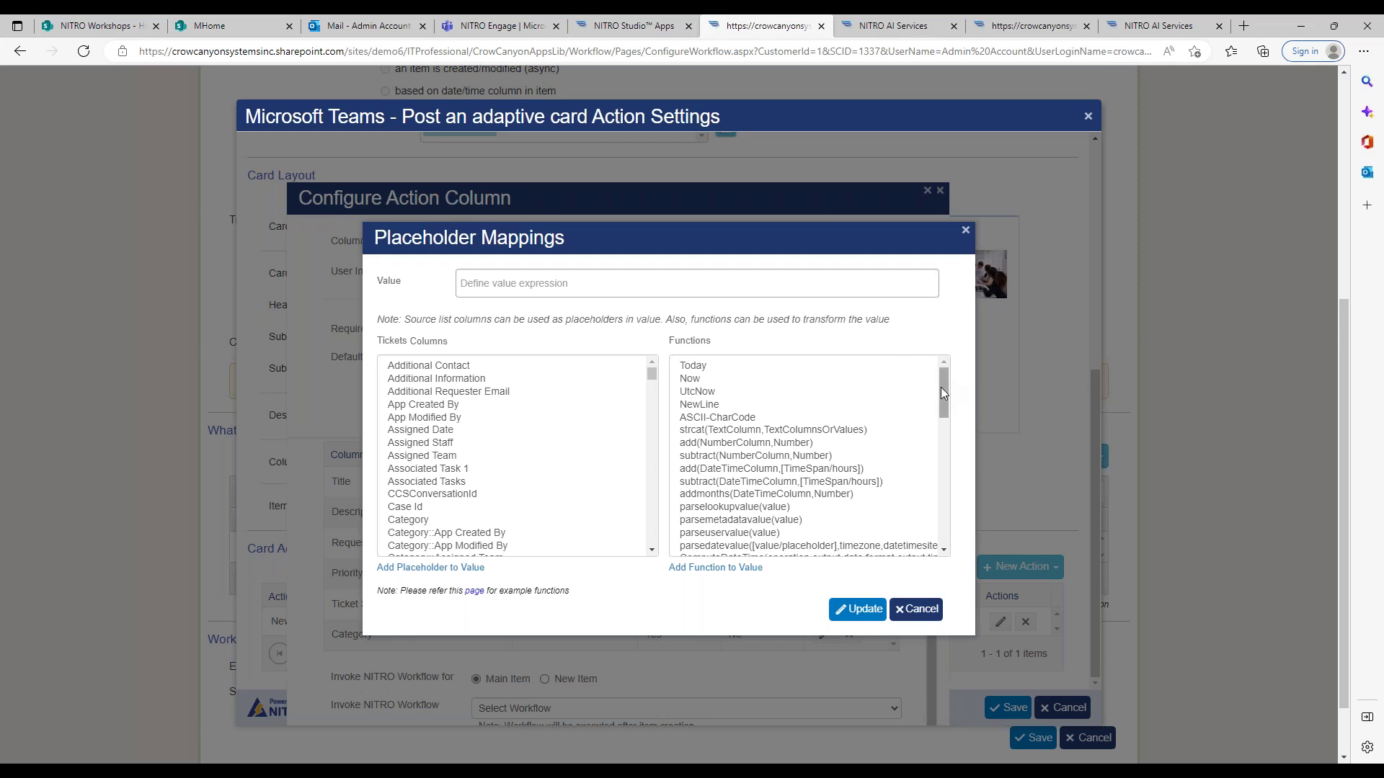
pyautogui.moveTo(651, 373); pyautogui.dragTo(651, 375)
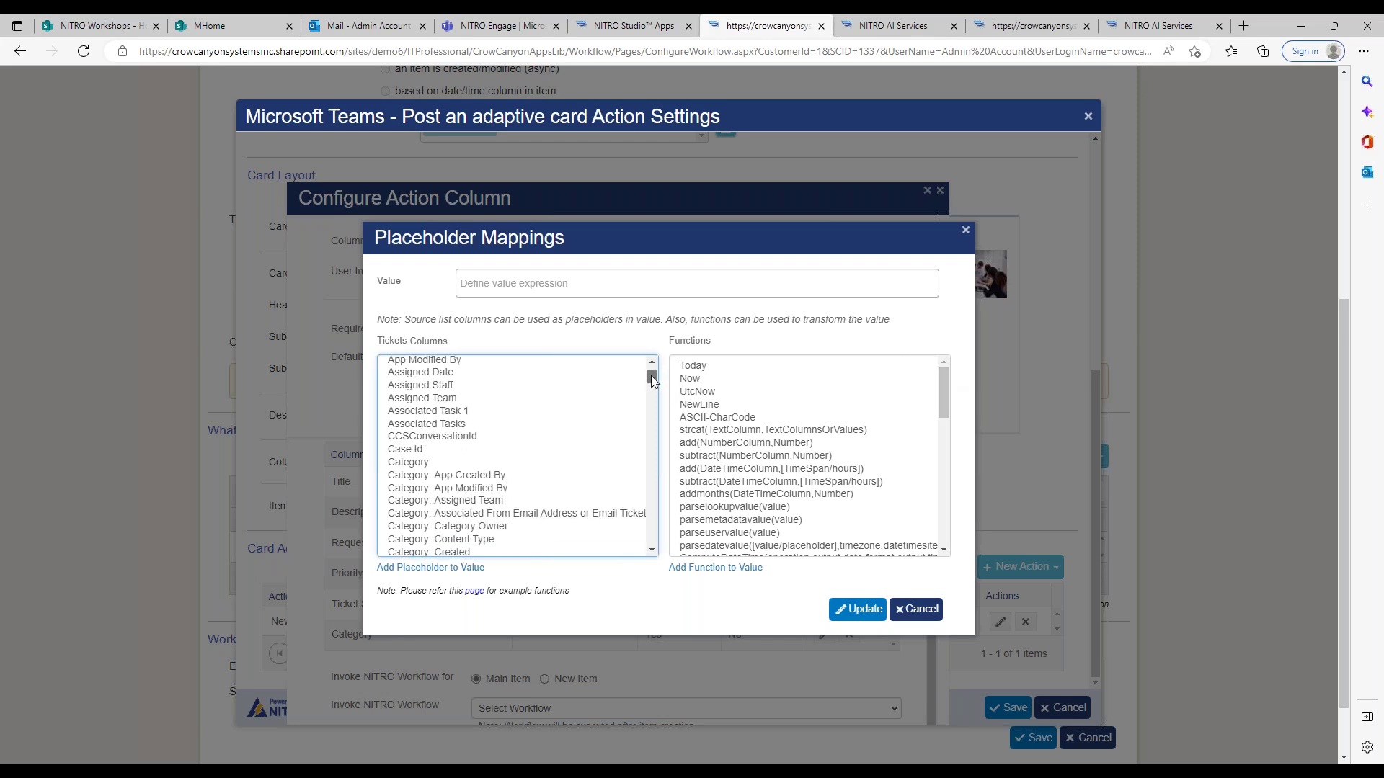
pyautogui.doubleClick(718, 469)
pyautogui.click(511, 283)
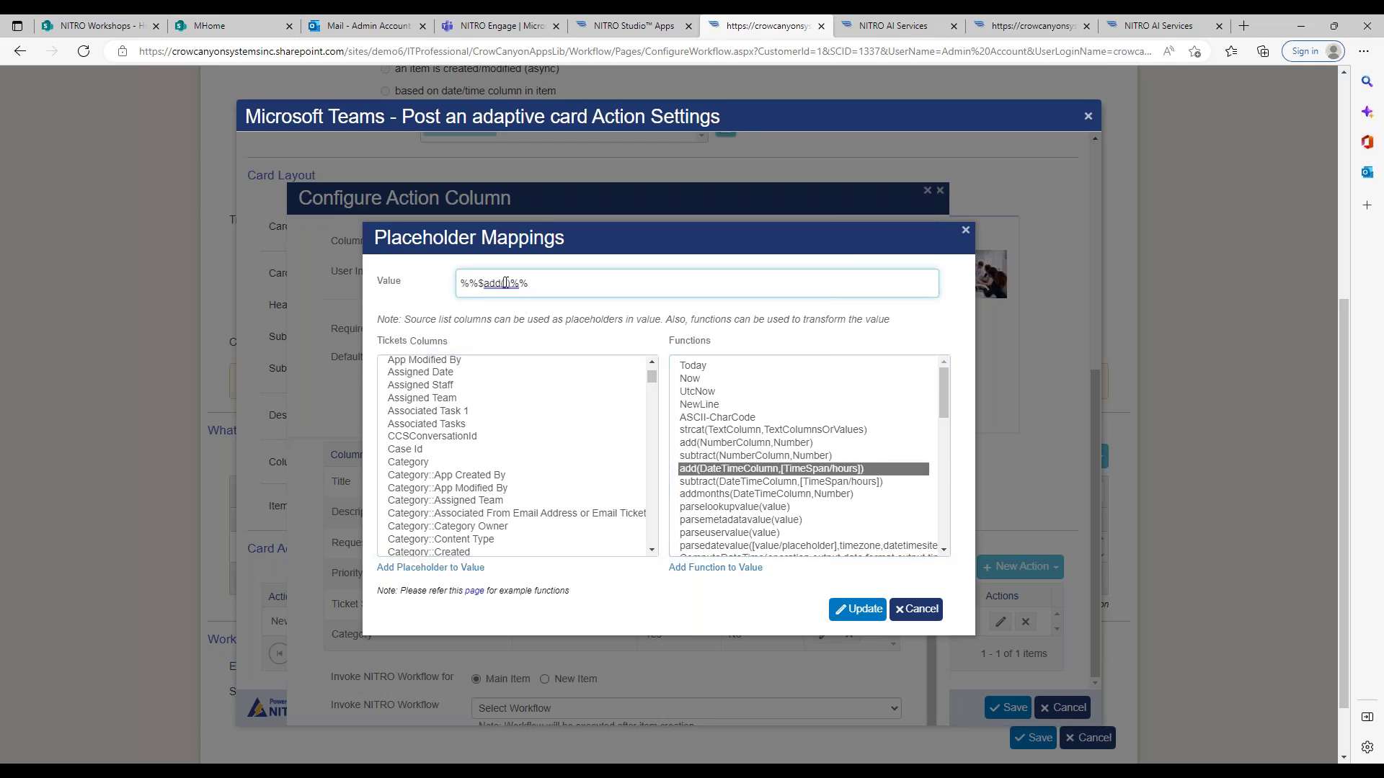
pyautogui.doubleClick(747, 366)
pyautogui.press('Right')
pyautogui.write('5')
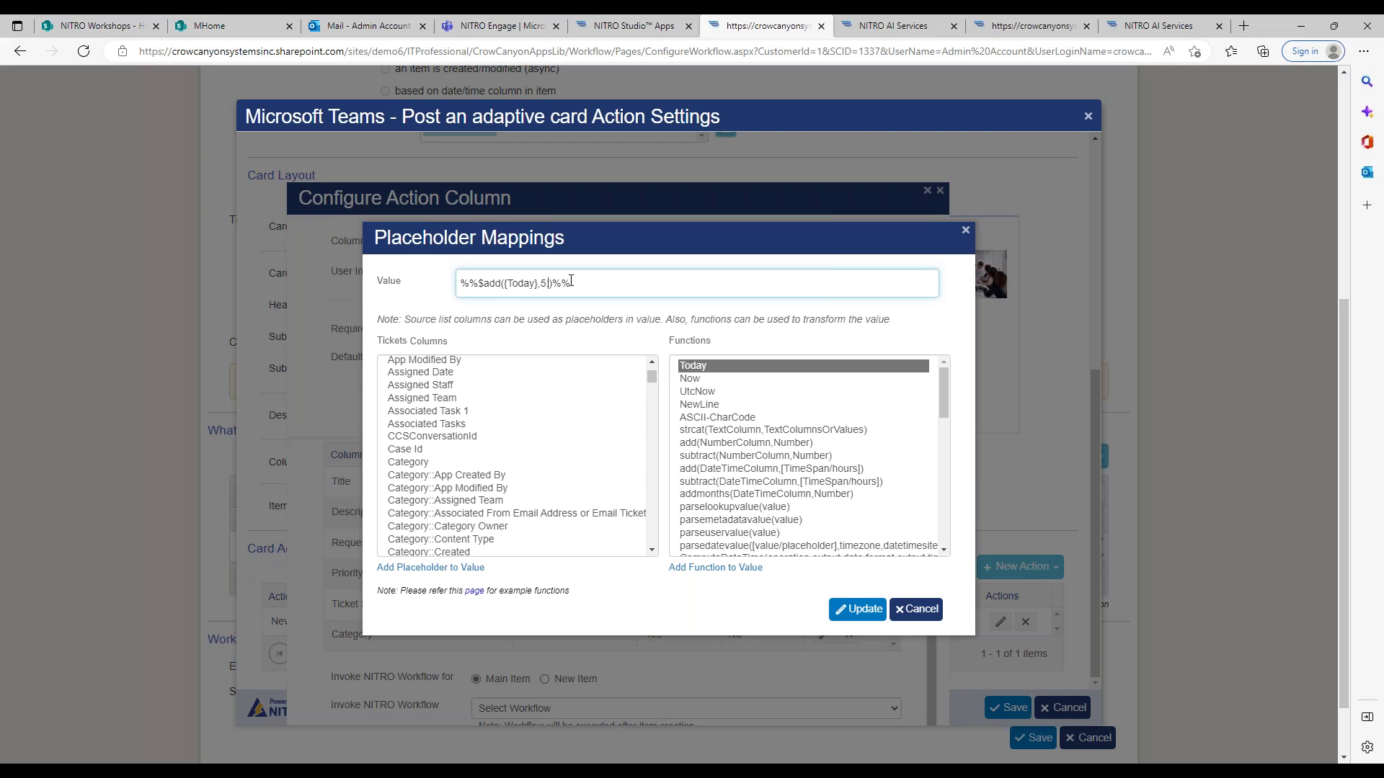
pyautogui.write('::0')
pyautogui.press('Left')
pyautogui.press('BackSpace')
pyautogui.write('0:0:')
pyautogui.click(869, 619)
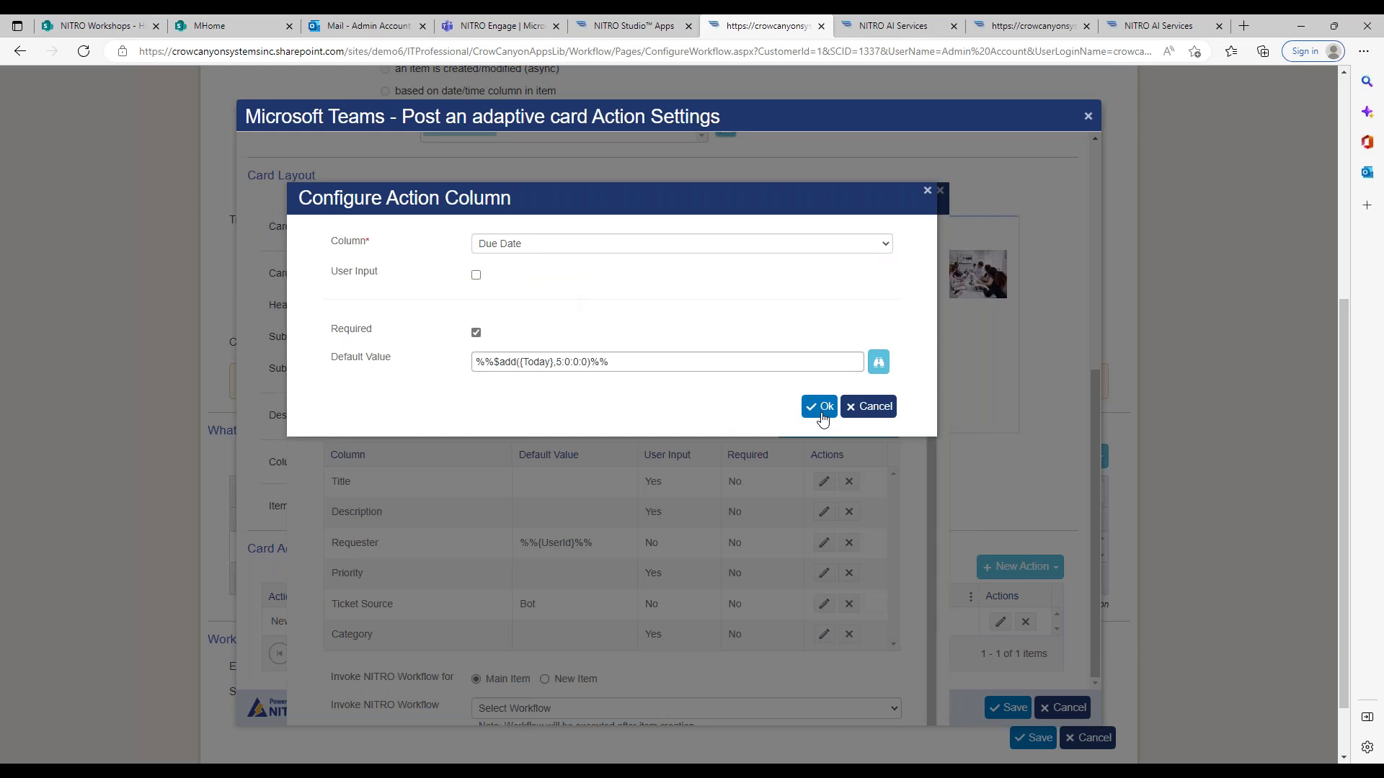
# Add the Due Date mapping to the card action as not required, and delete it from the columns to update.
pyautogui.click(475, 333)
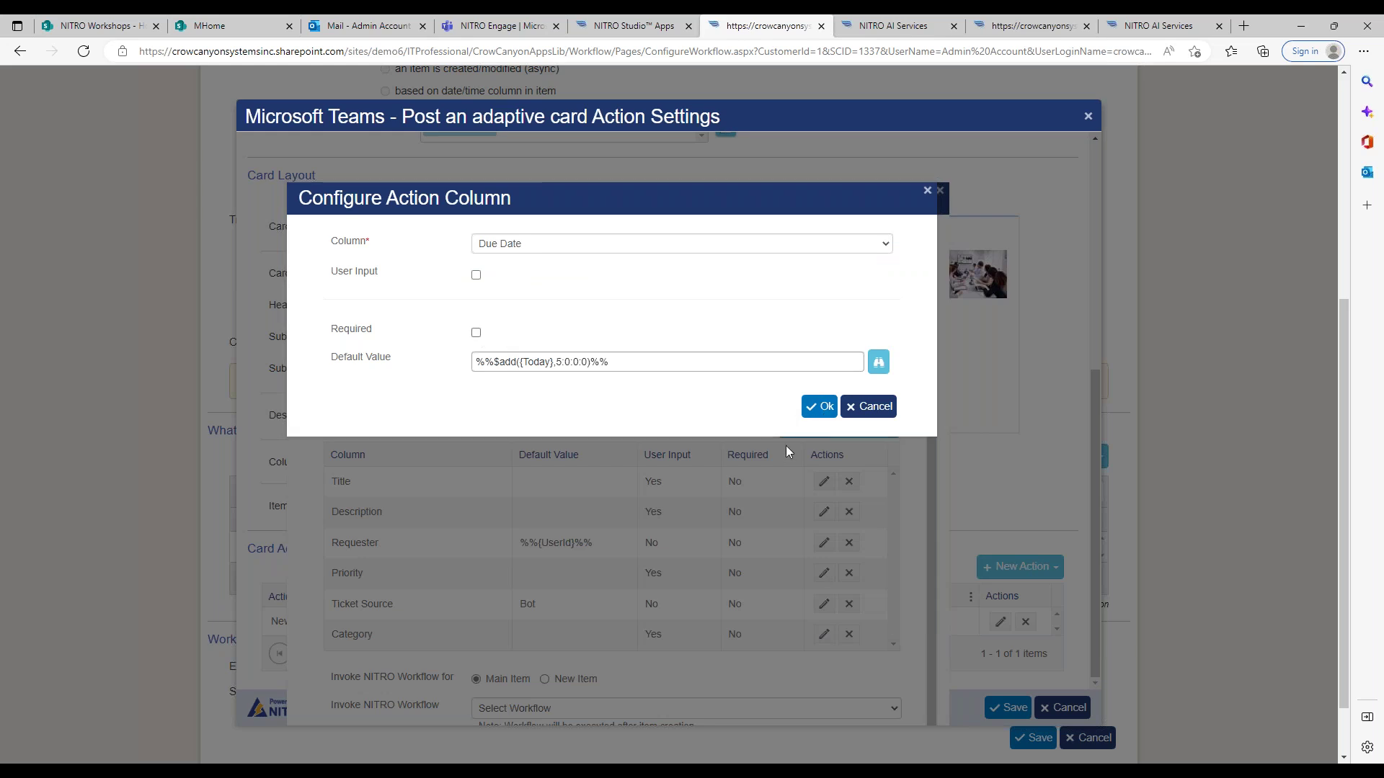
pyautogui.click(819, 406)
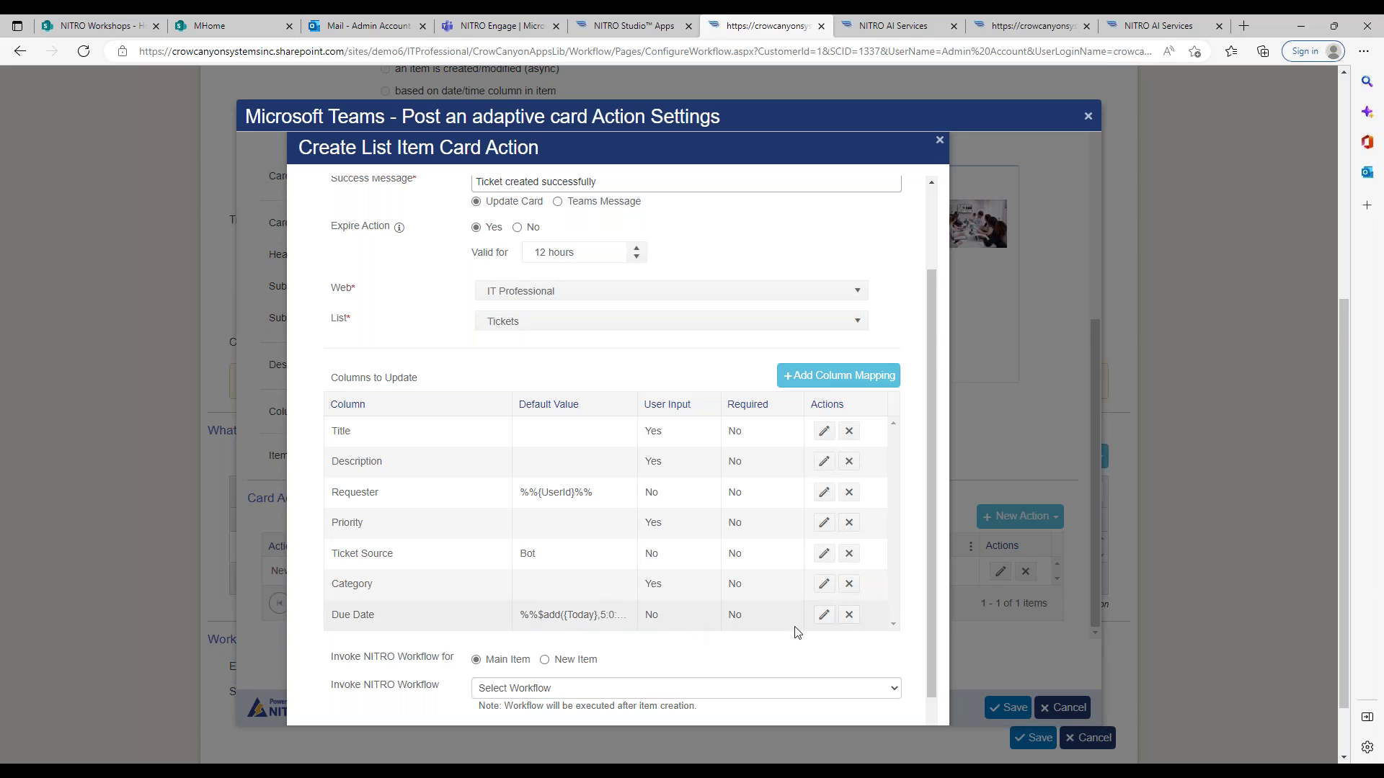
pyautogui.click(850, 616)
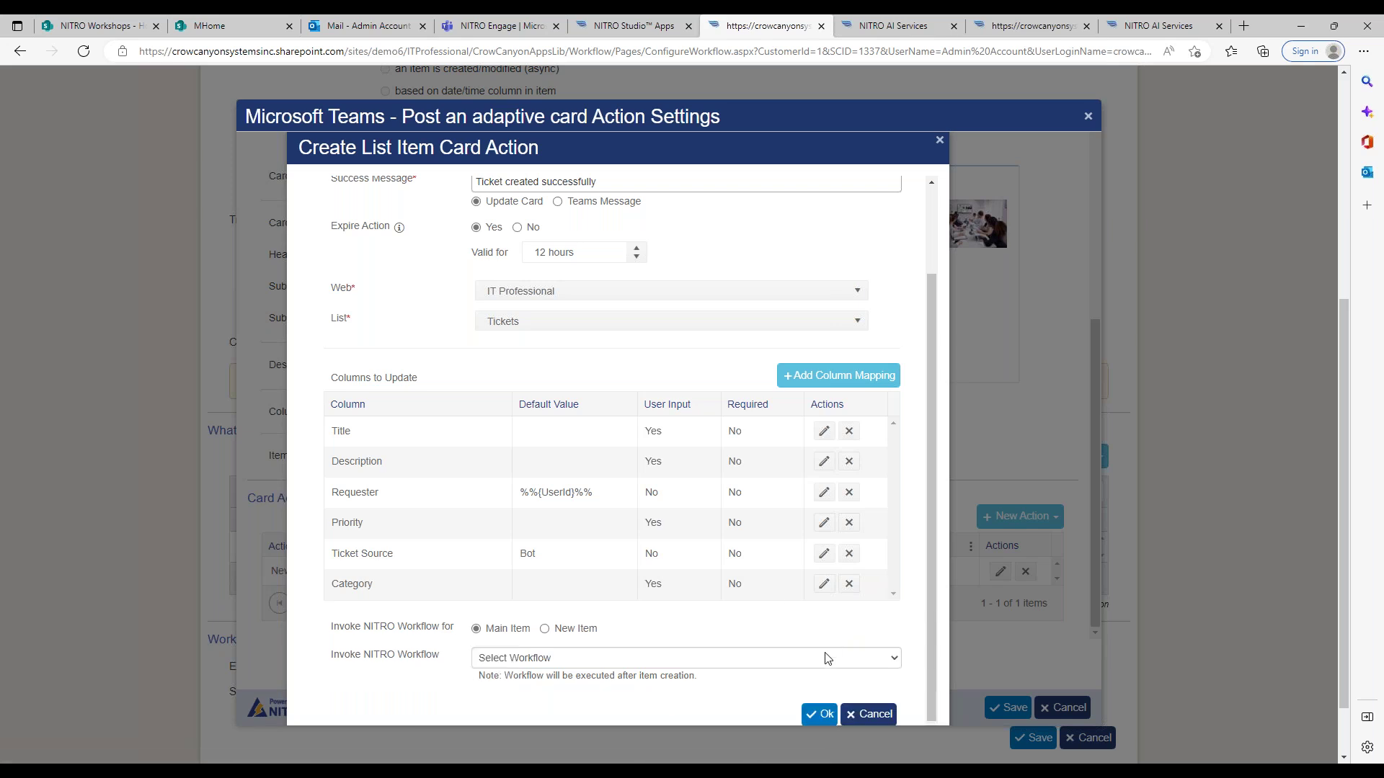
# Review the New Request card action's remaining settings and leave the card action without saving.
pyautogui.moveTo(932, 301); pyautogui.dragTo(917, 208)
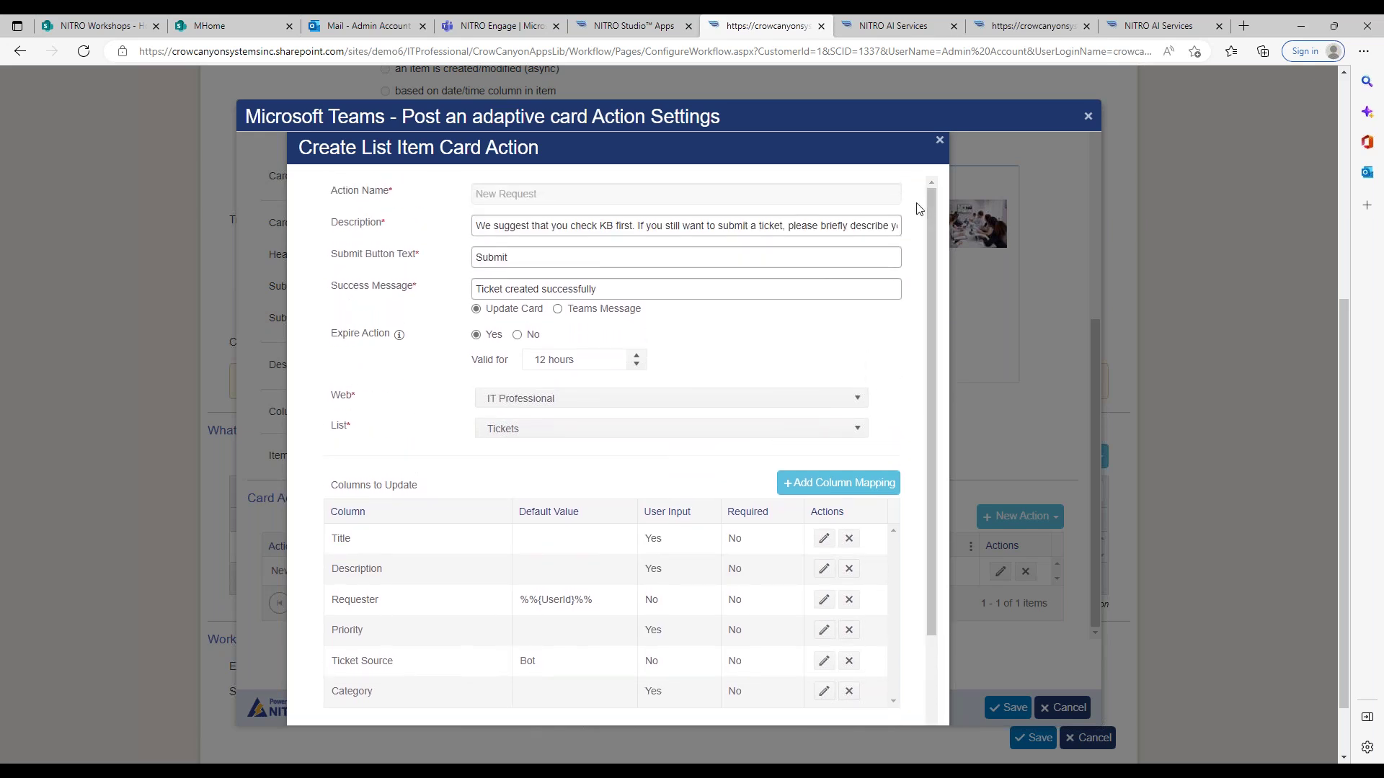
pyautogui.moveTo(936, 215); pyautogui.dragTo(931, 341)
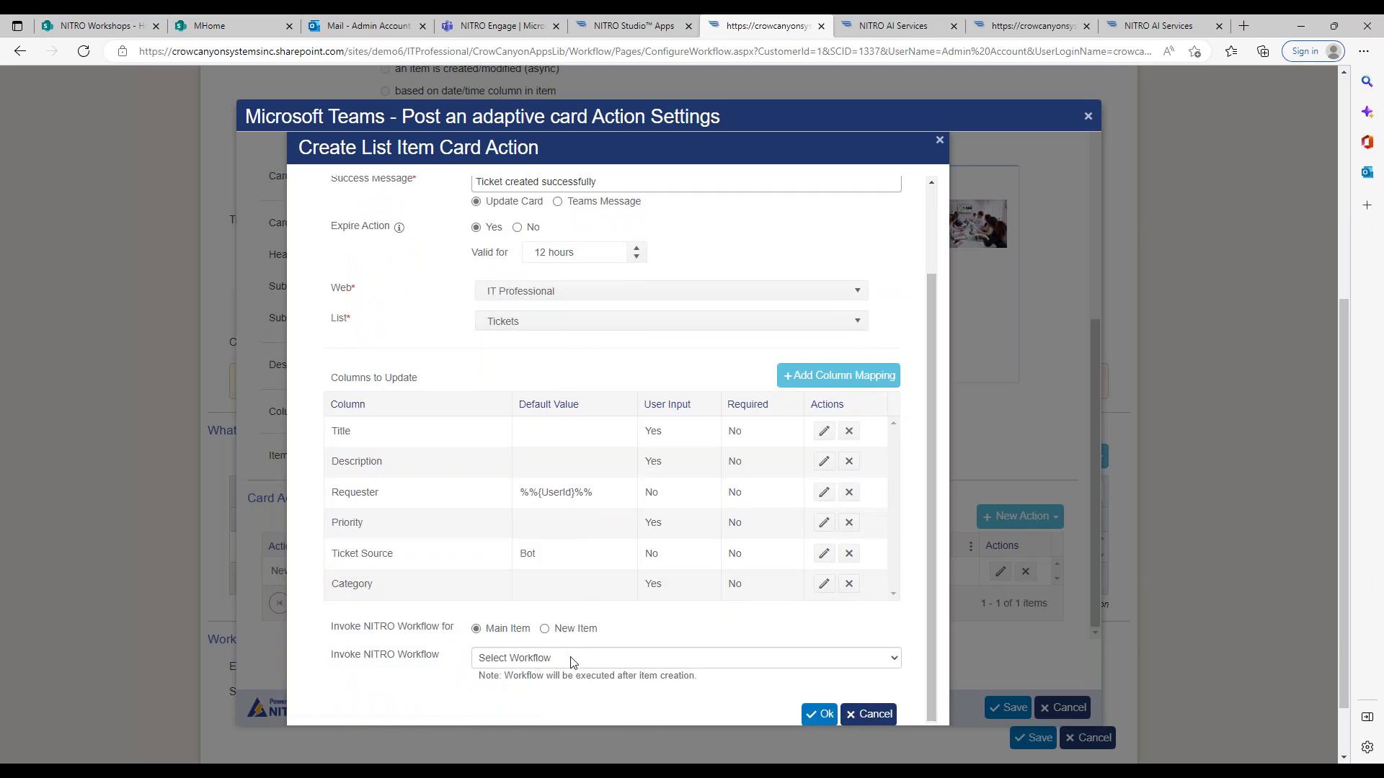
pyautogui.click(867, 713)
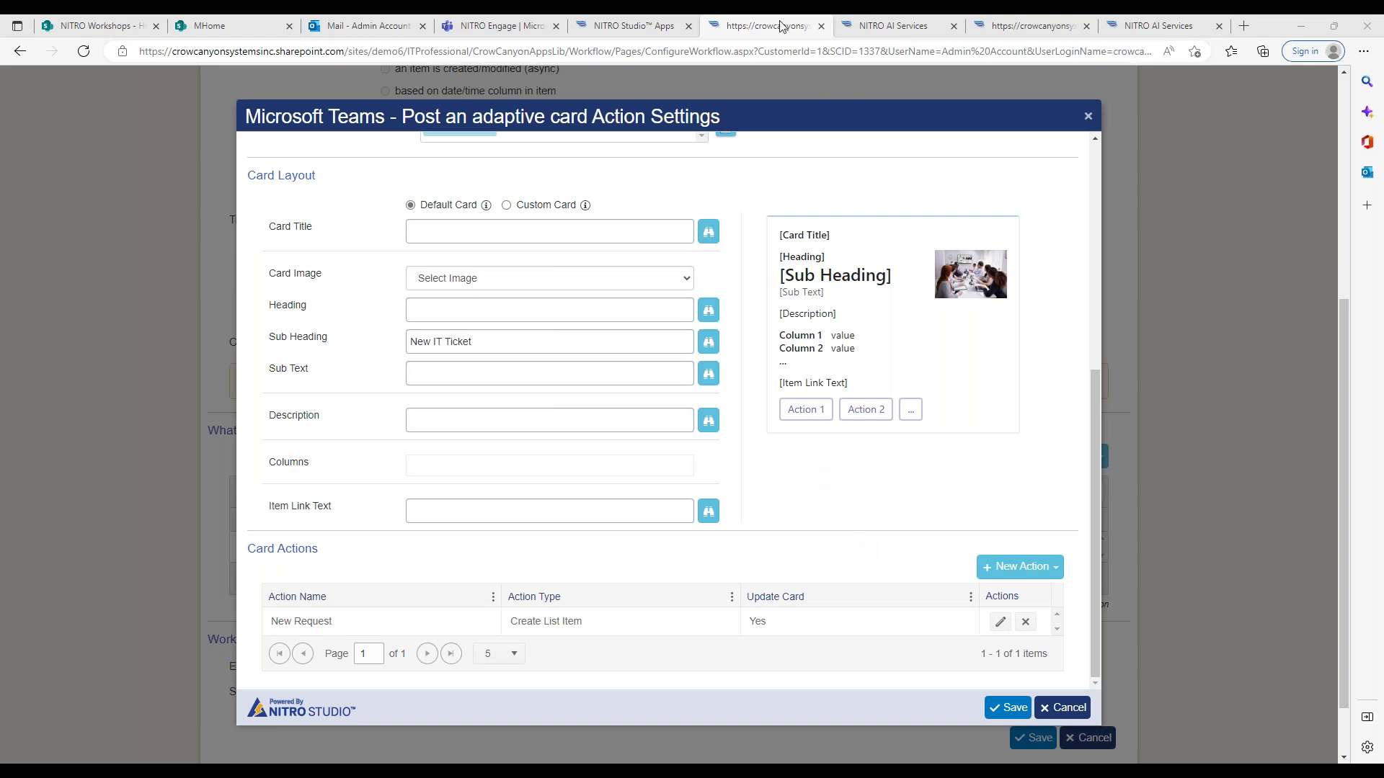
# Switch to the Visio bot and workflow diagram, examine the card action possibilities and minimize it.
pyautogui.click(474, 28)
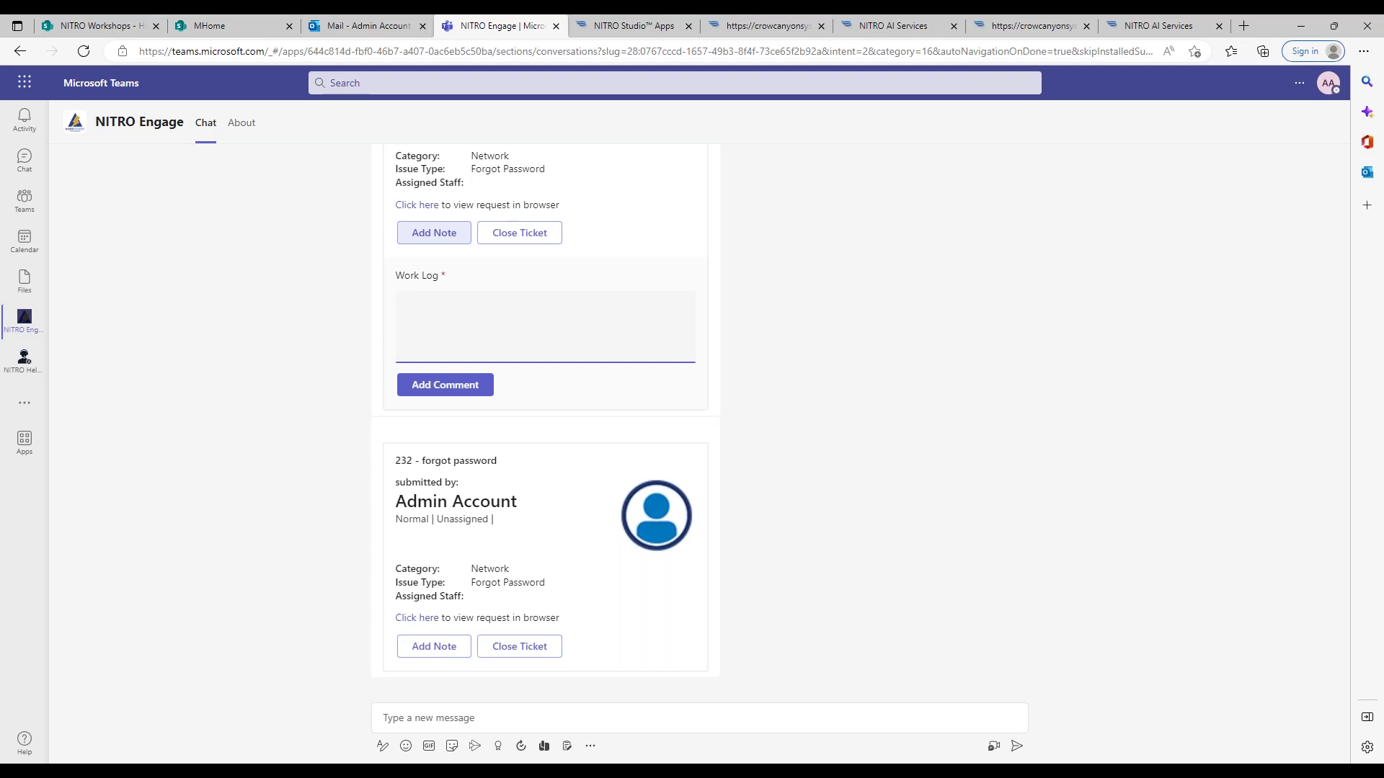
pyautogui.hotkey('alt', 'Tab')
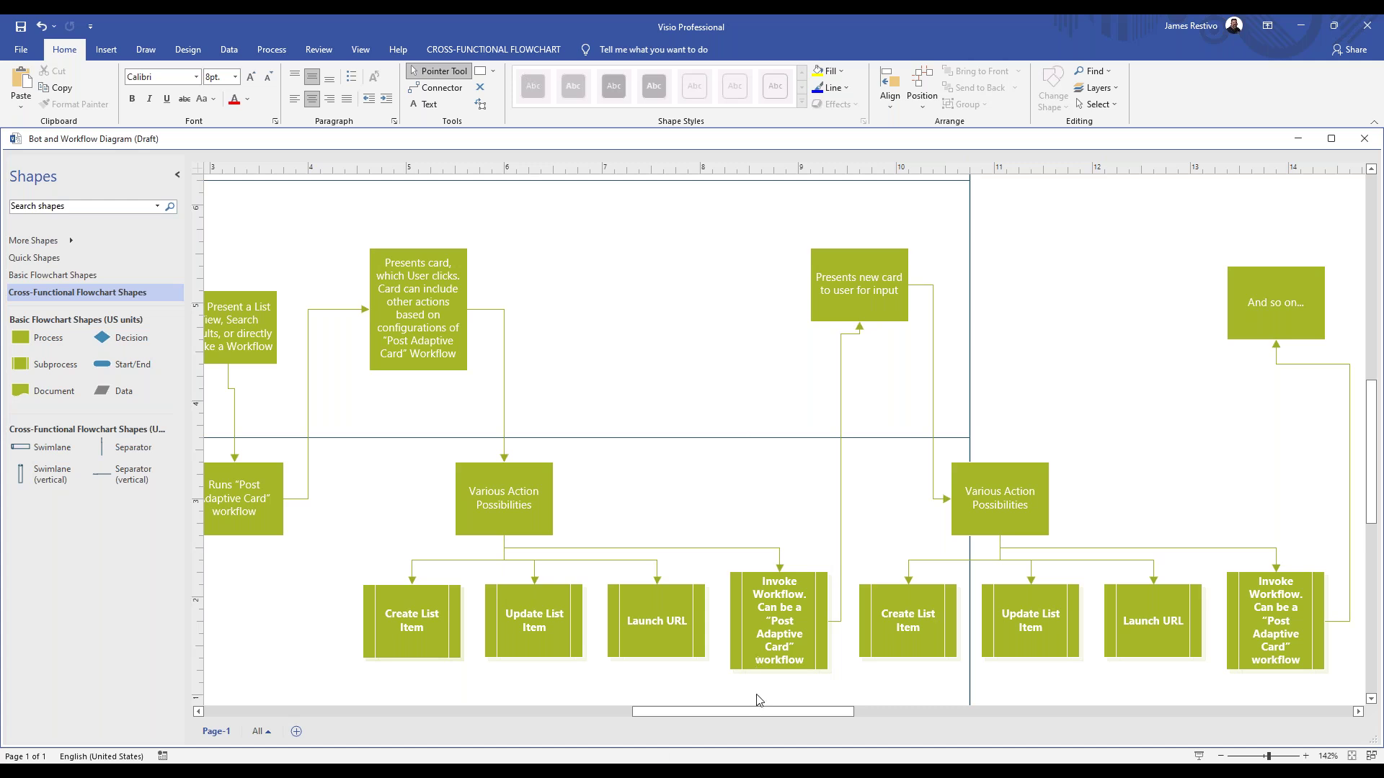
pyautogui.moveTo(766, 711); pyautogui.dragTo(759, 714)
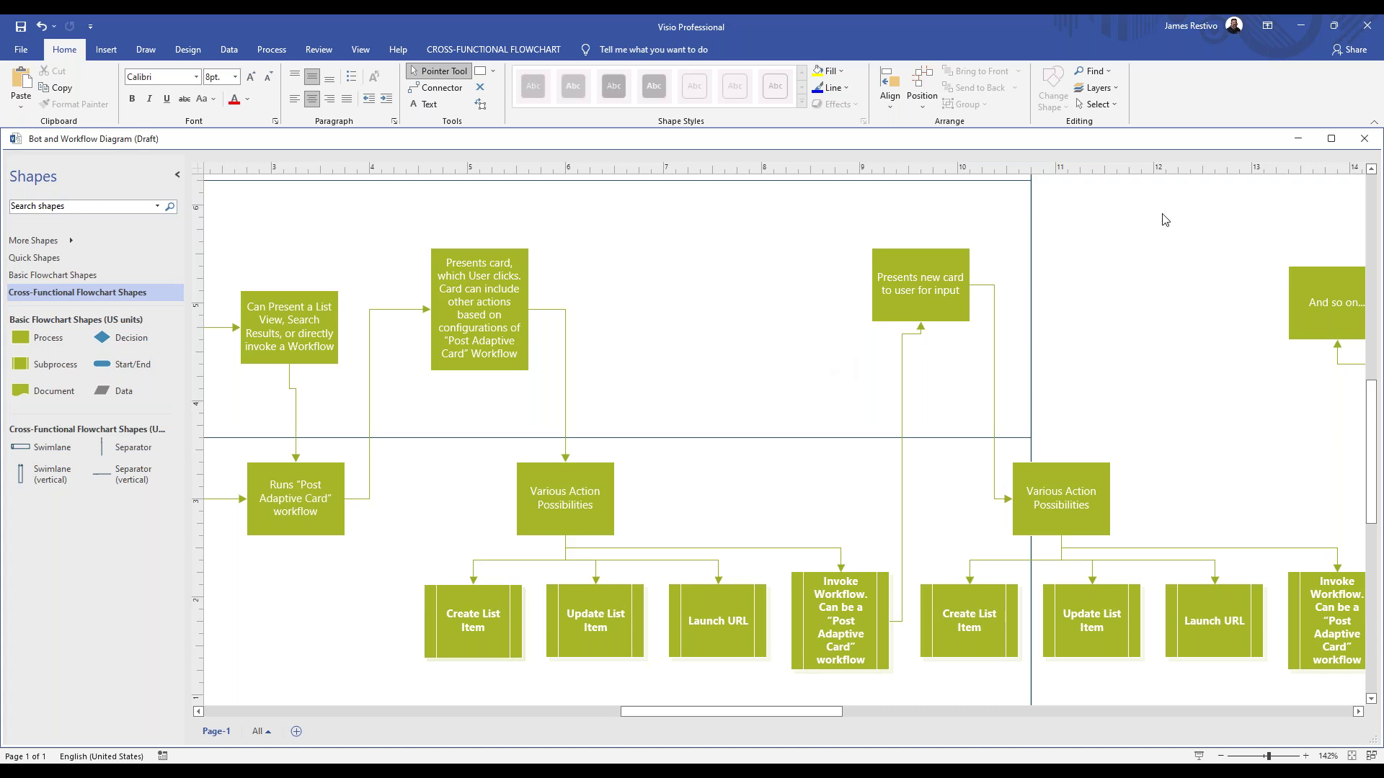
pyautogui.click(1299, 26)
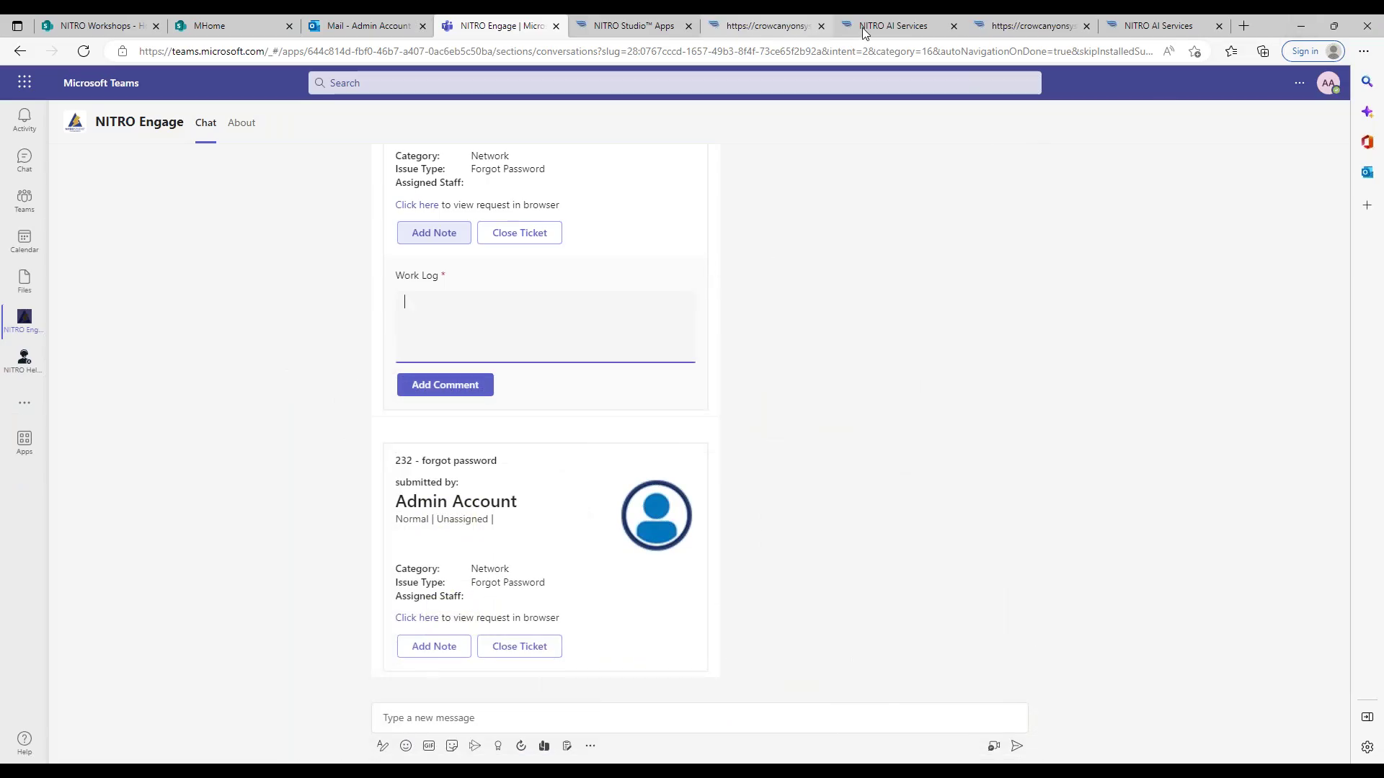
# Return to the New Ticket Adaptive Card workflow and leave its action settings and the workflow without saving.
pyautogui.click(756, 27)
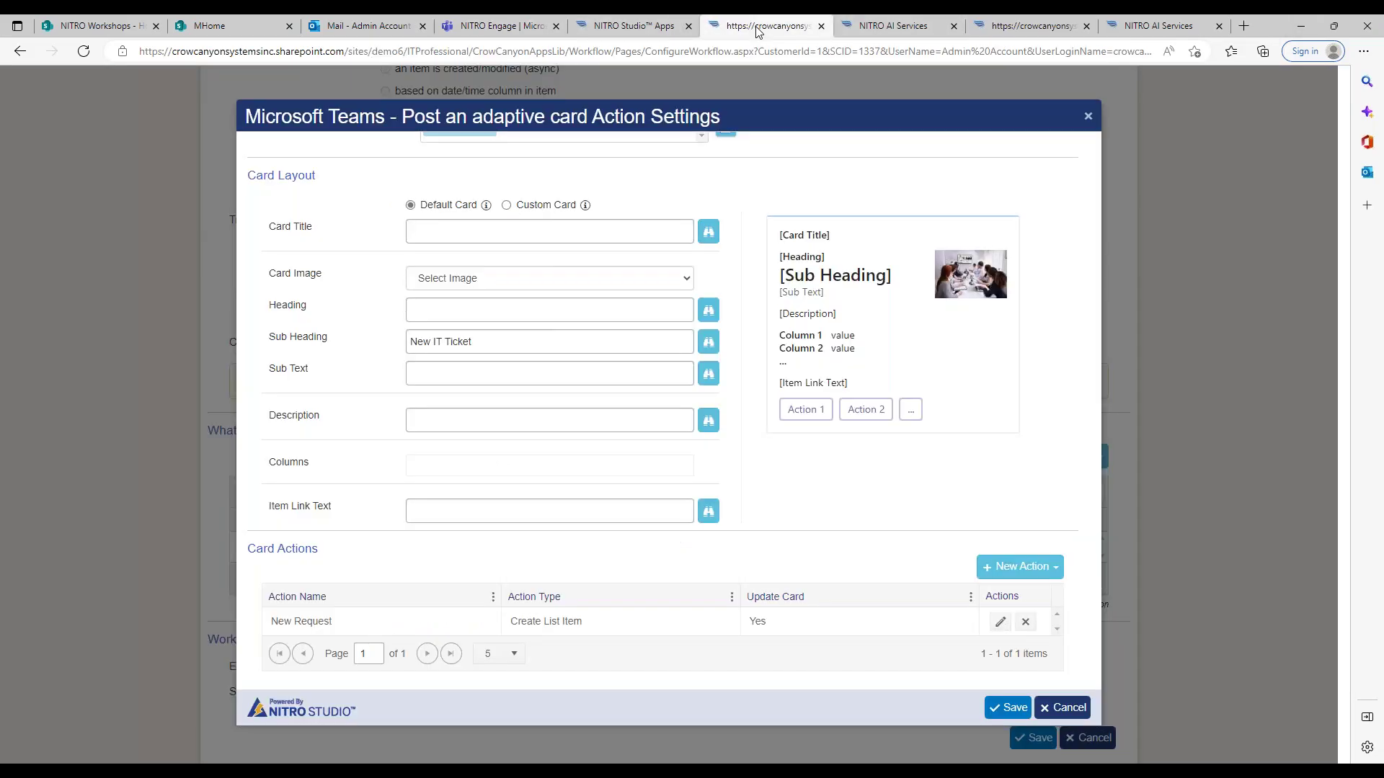
pyautogui.click(1088, 117)
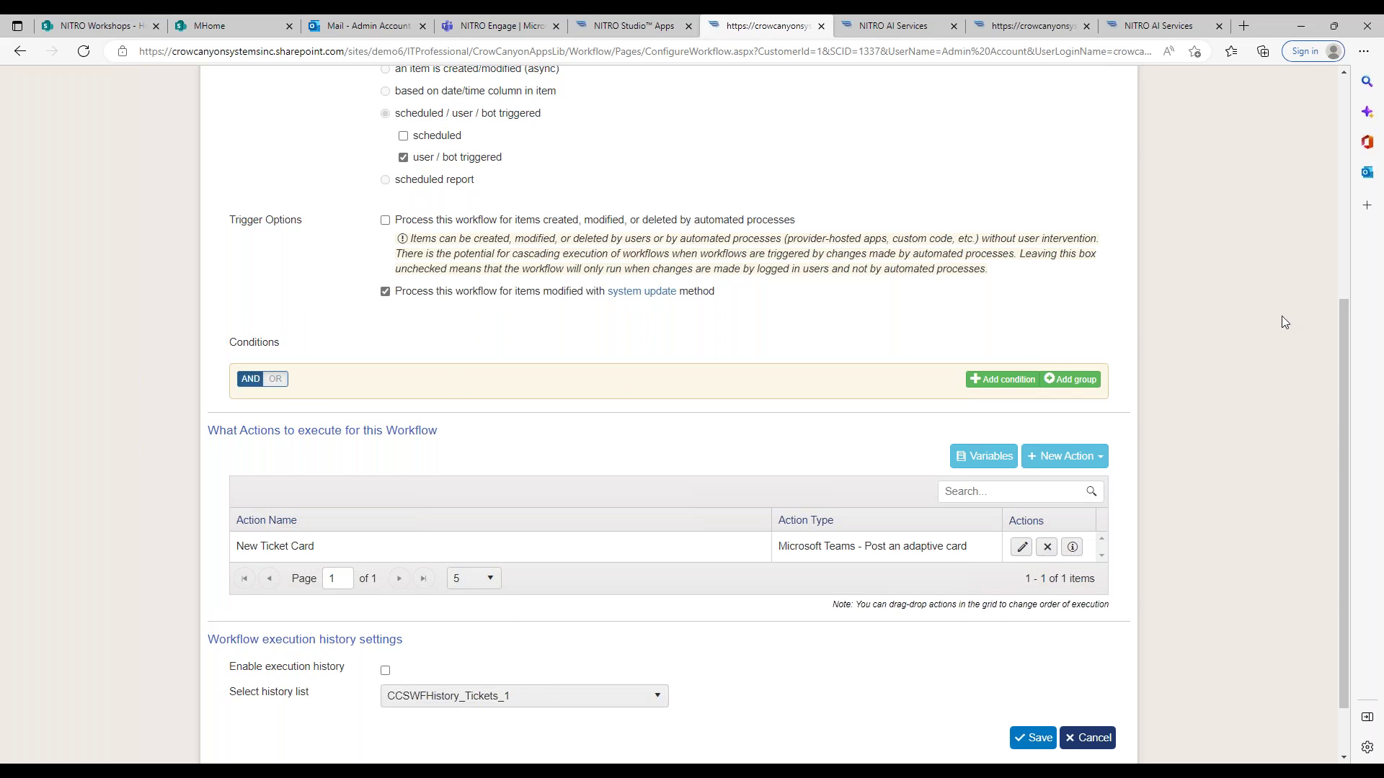
pyautogui.hotkey('alt', 'Tab')
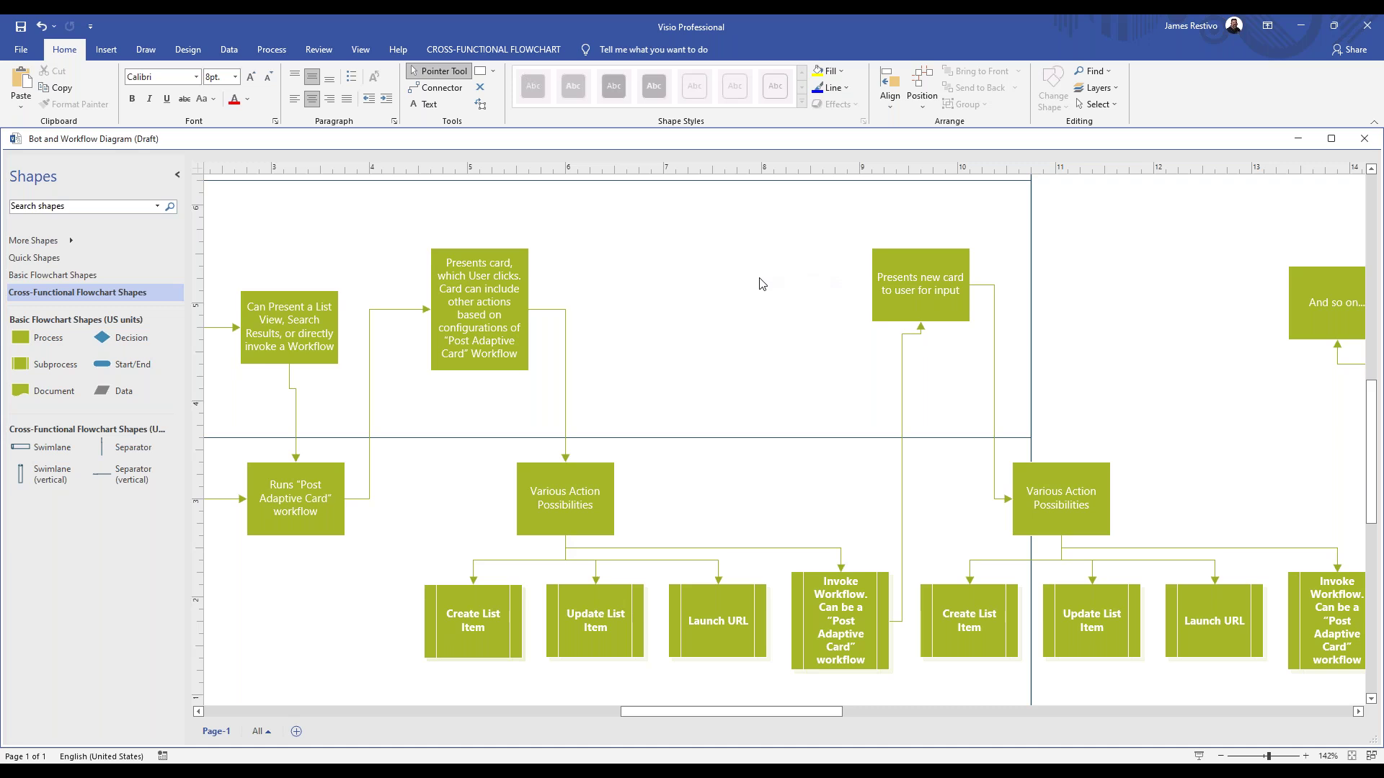
pyautogui.click(1302, 30)
pyautogui.click(1091, 730)
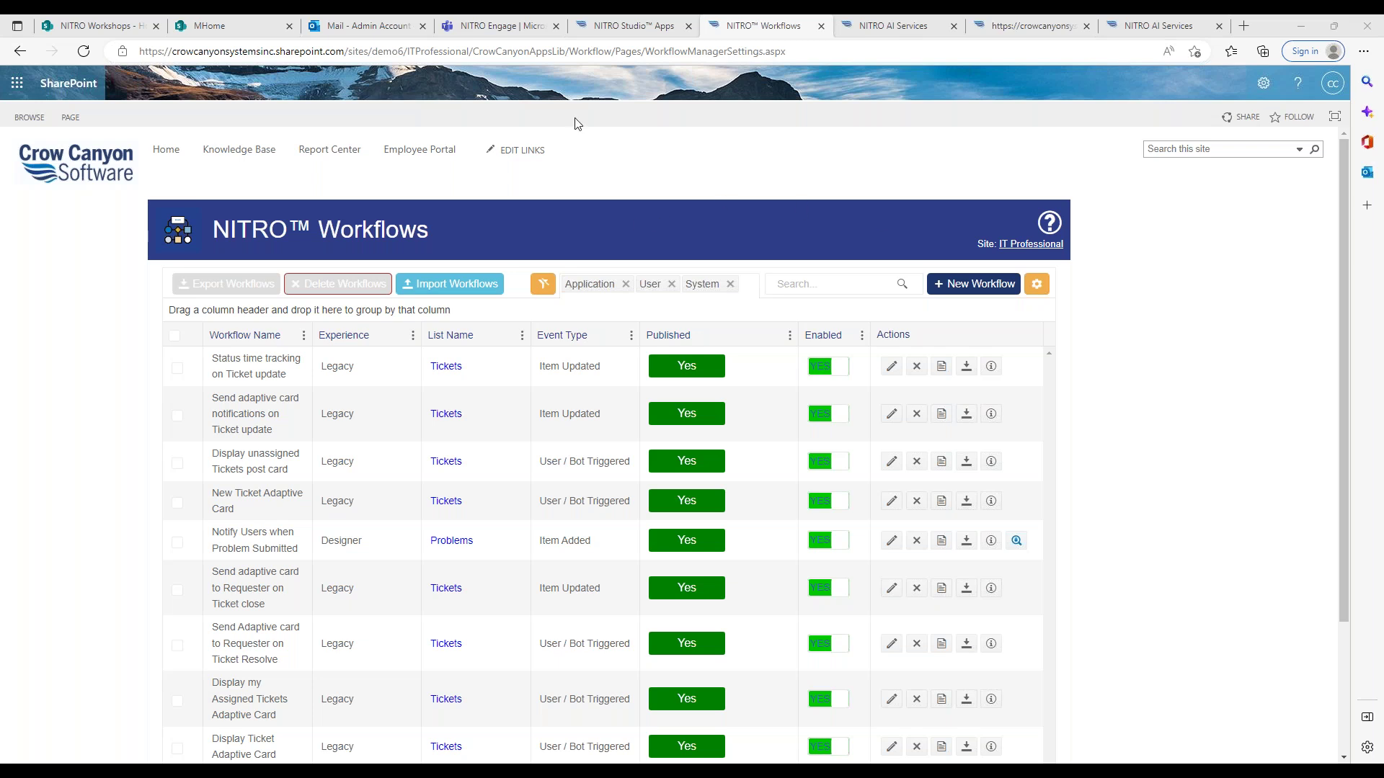
# Switch to the NITRO Engage chat in Teams and place the cursor in the new message box.
pyautogui.click(497, 25)
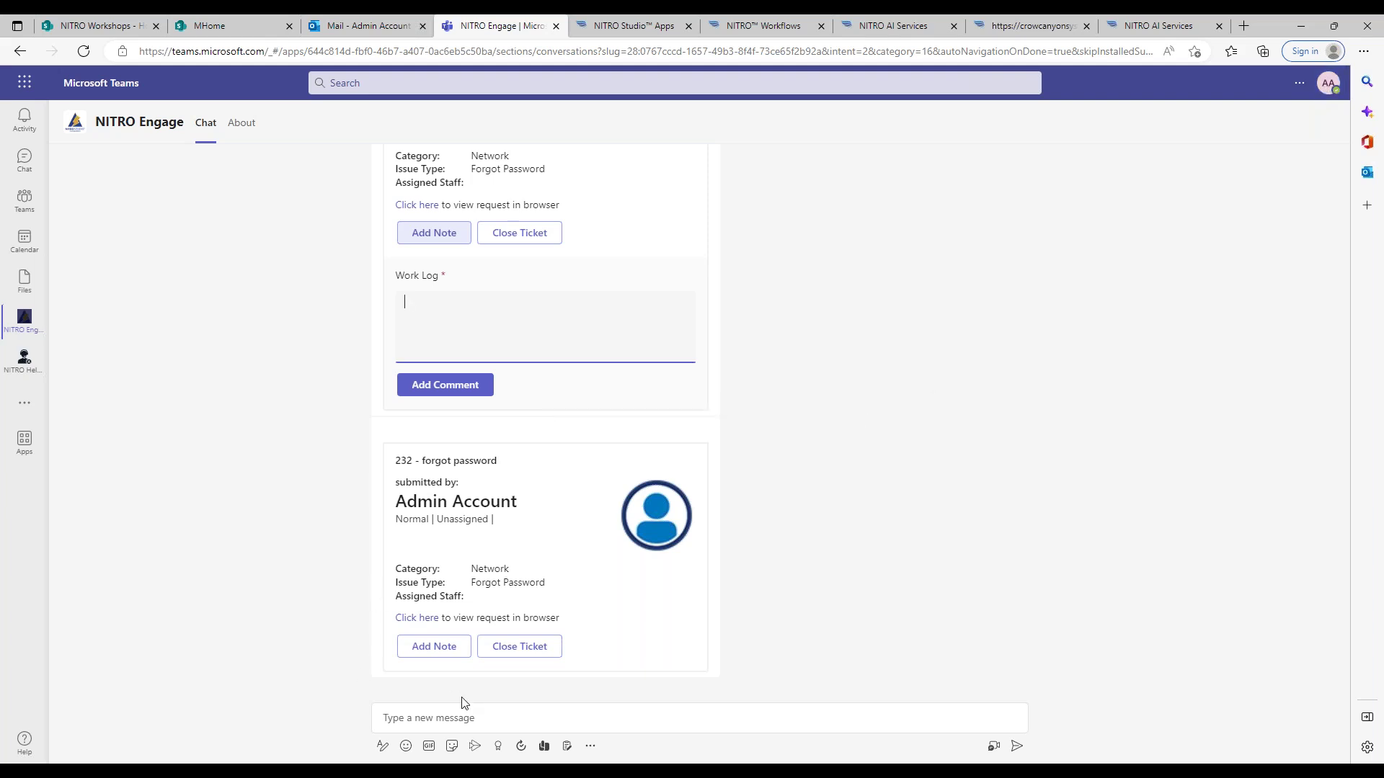
pyautogui.click(466, 717)
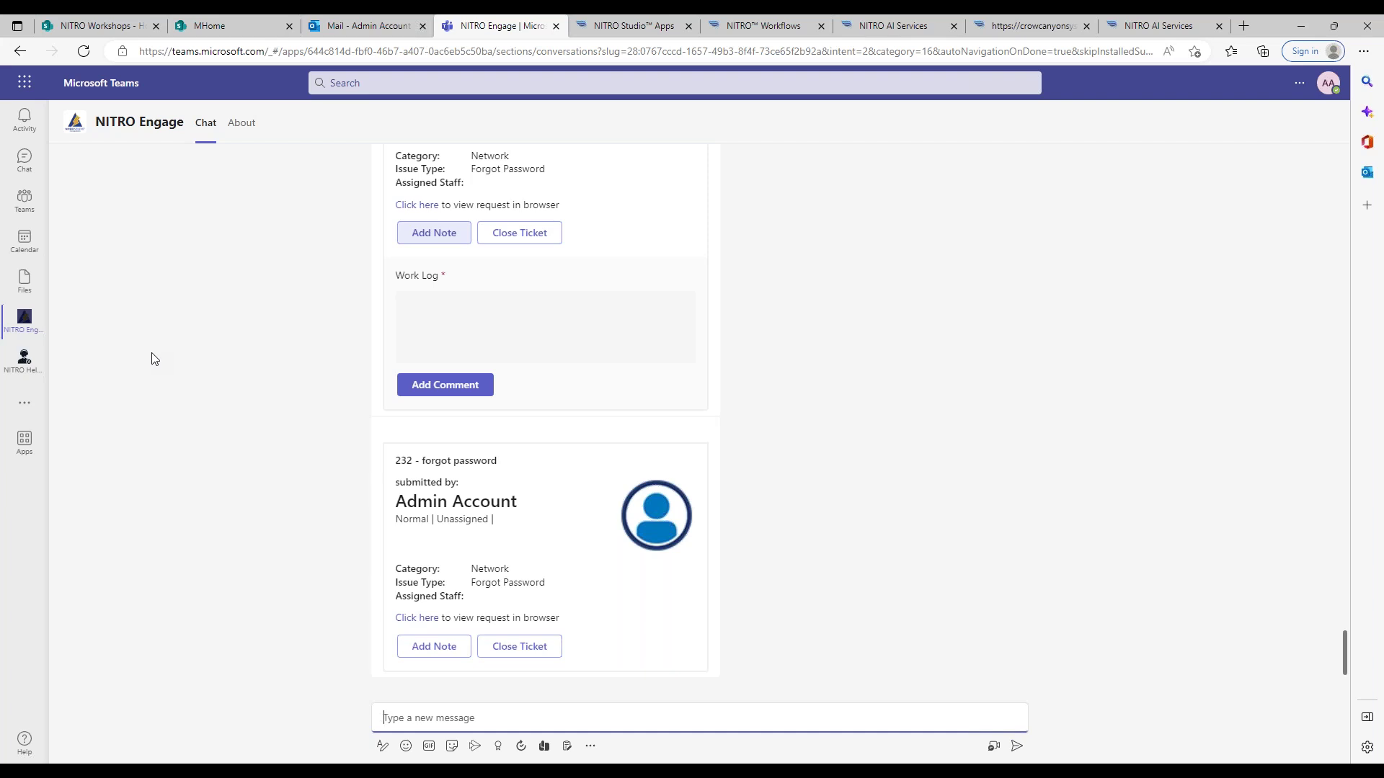
# Return to the NITRO Workflows list and open Notify Users when Problem Submitted for editing.
pyautogui.click(775, 32)
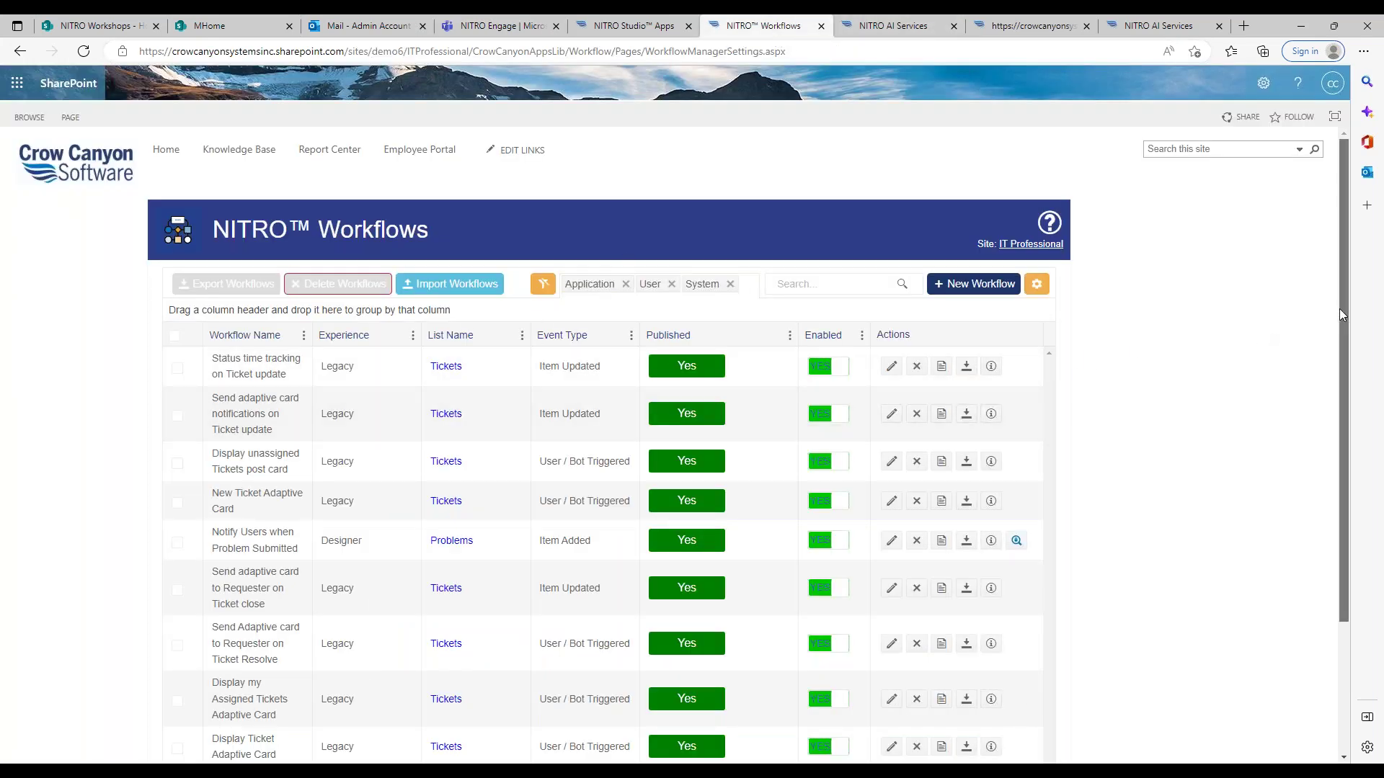
pyautogui.scroll(-2, 1340, 315)
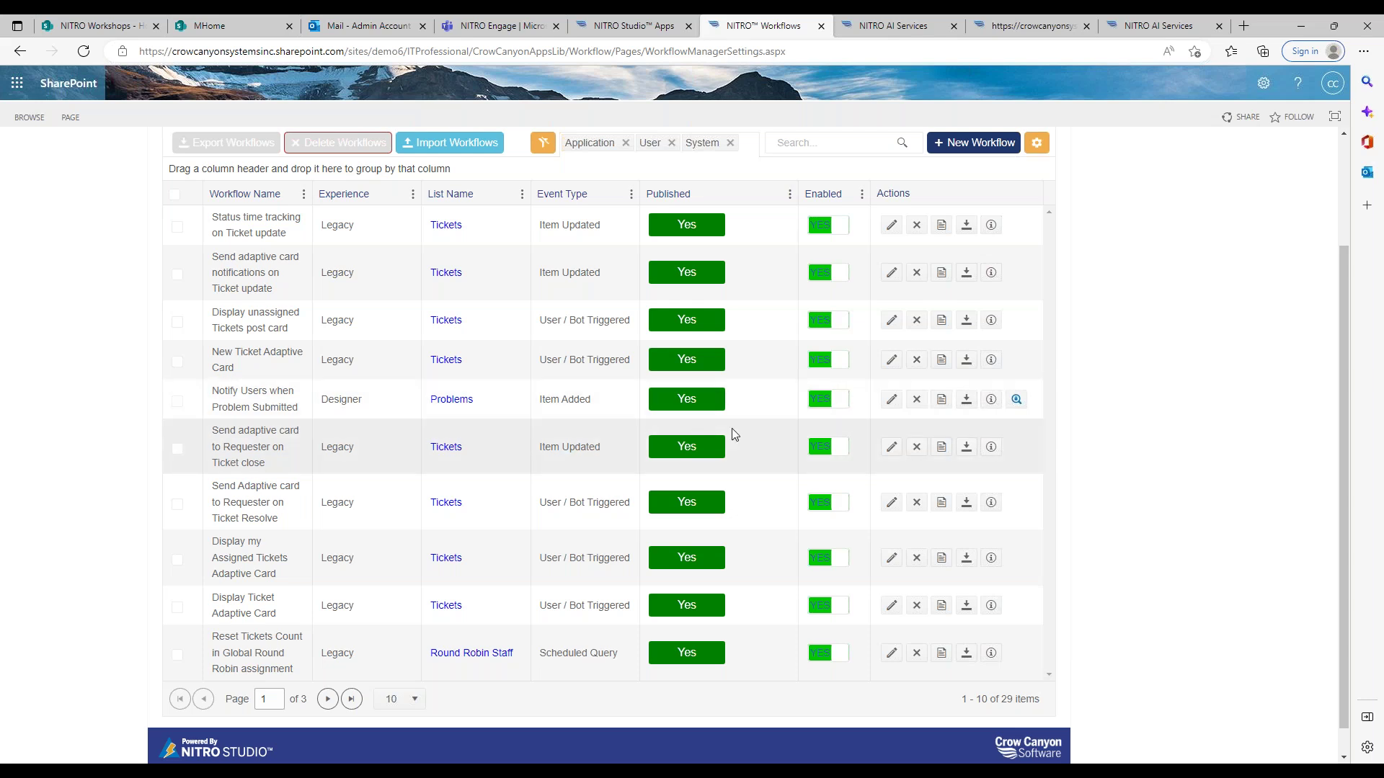
pyautogui.click(891, 402)
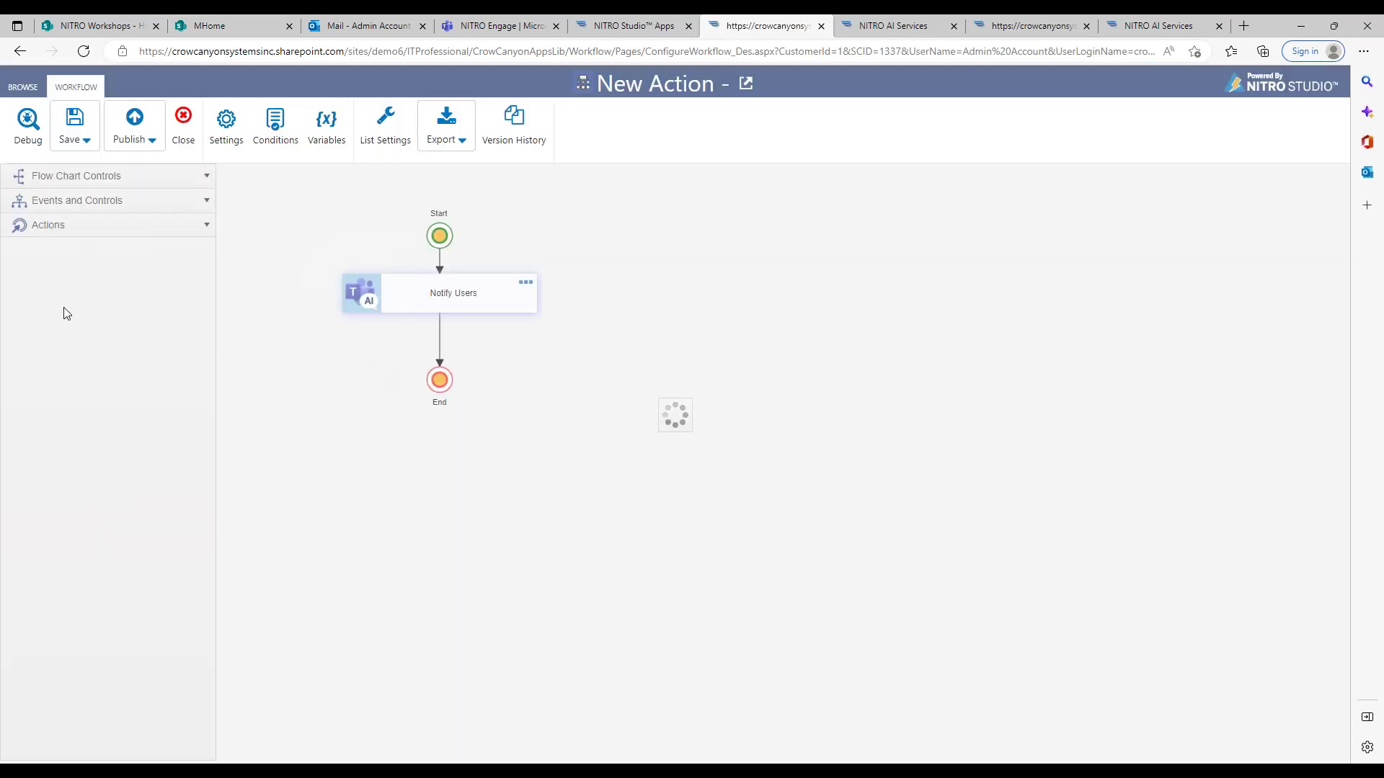
# Spread out the flow by moving the Start node up and the End and Notify Users nodes down.
pyautogui.moveTo(438, 240); pyautogui.dragTo(442, 202)
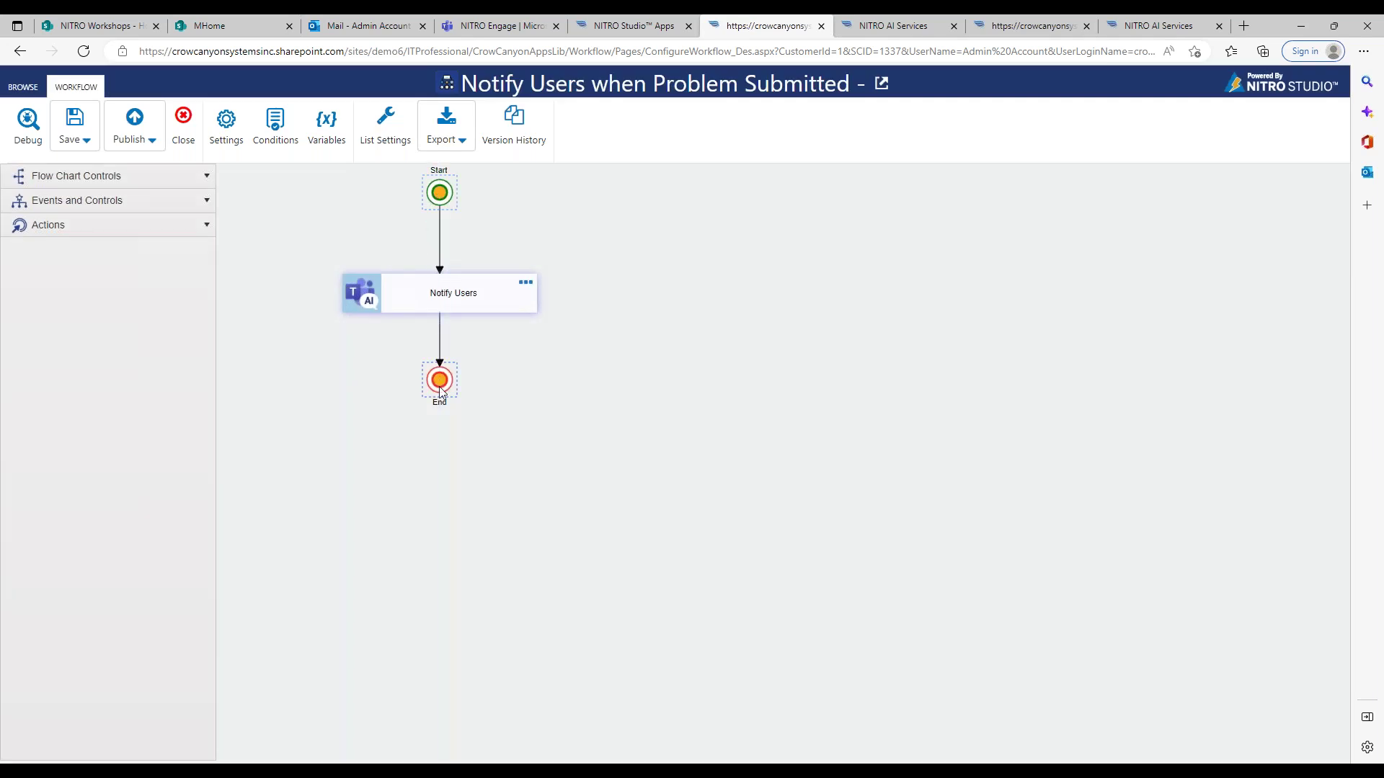
pyautogui.moveTo(441, 392); pyautogui.dragTo(440, 432)
pyautogui.moveTo(476, 306); pyautogui.dragTo(476, 351)
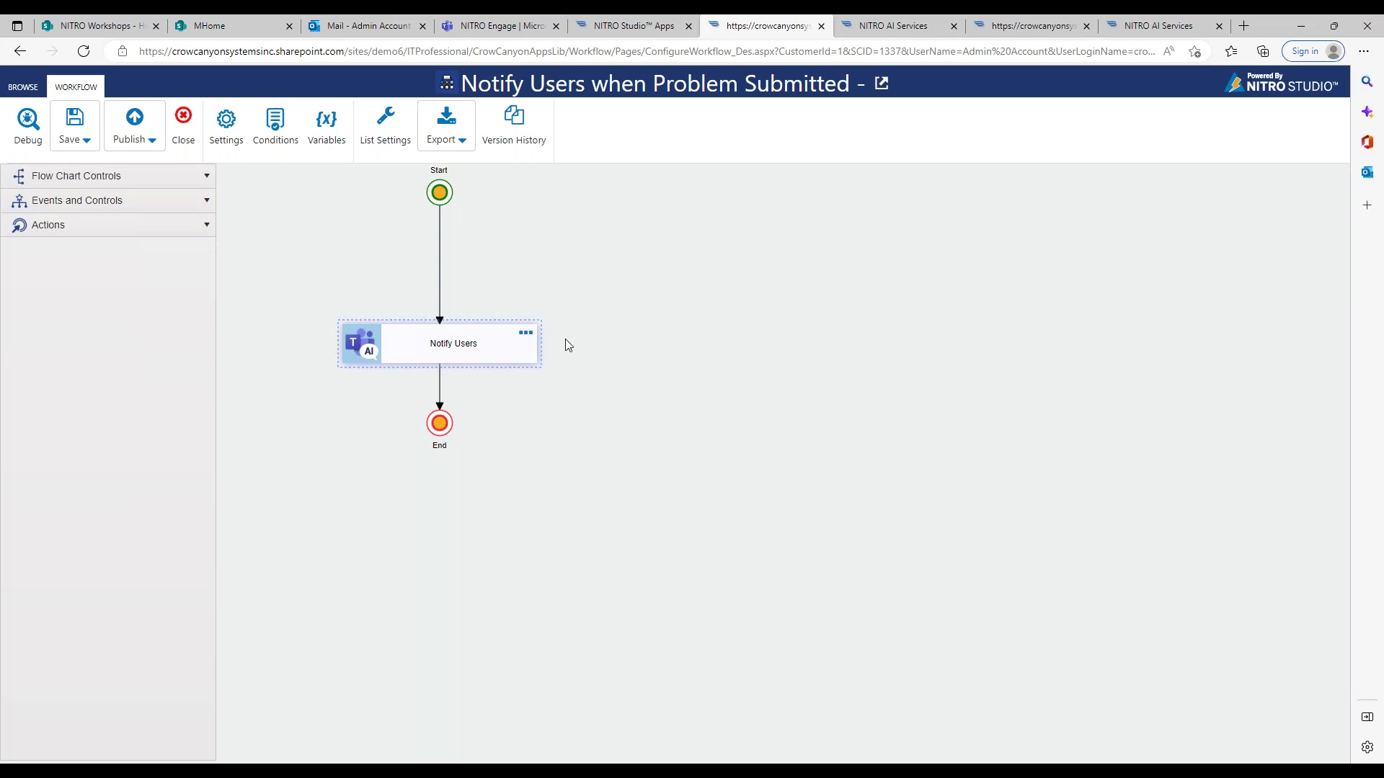
# Open the Notify Users action settings, view the Column option for selecting card recipients and cancel the selection.
pyautogui.doubleClick(530, 341)
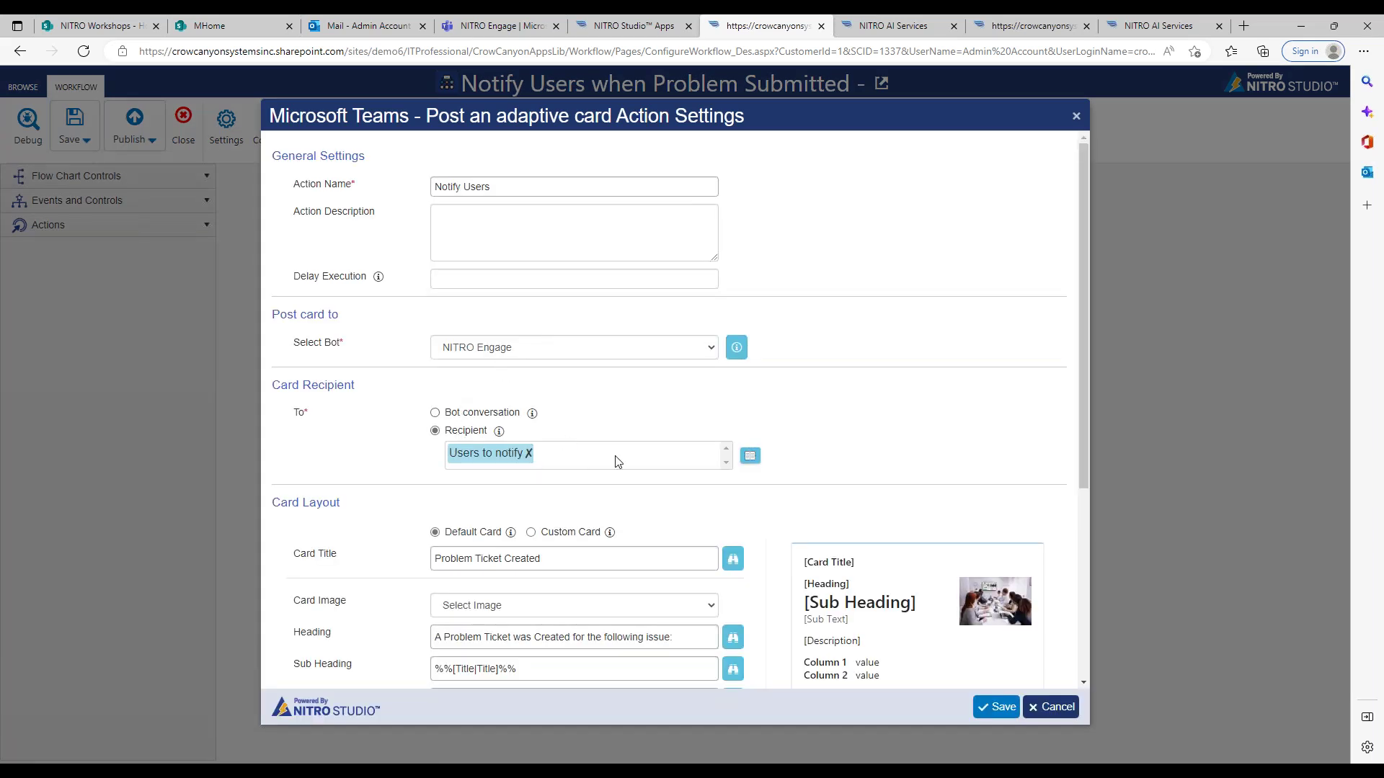
pyautogui.click(750, 459)
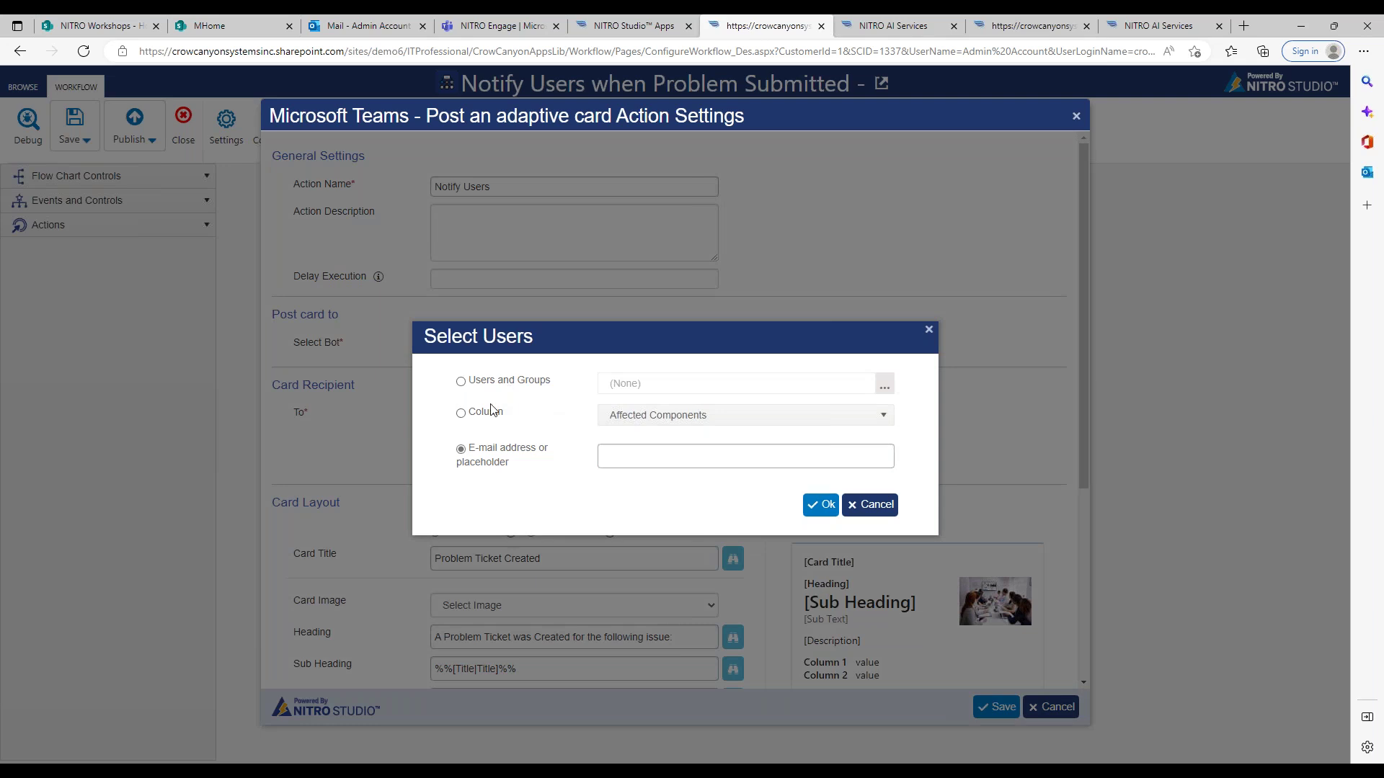
pyautogui.click(462, 415)
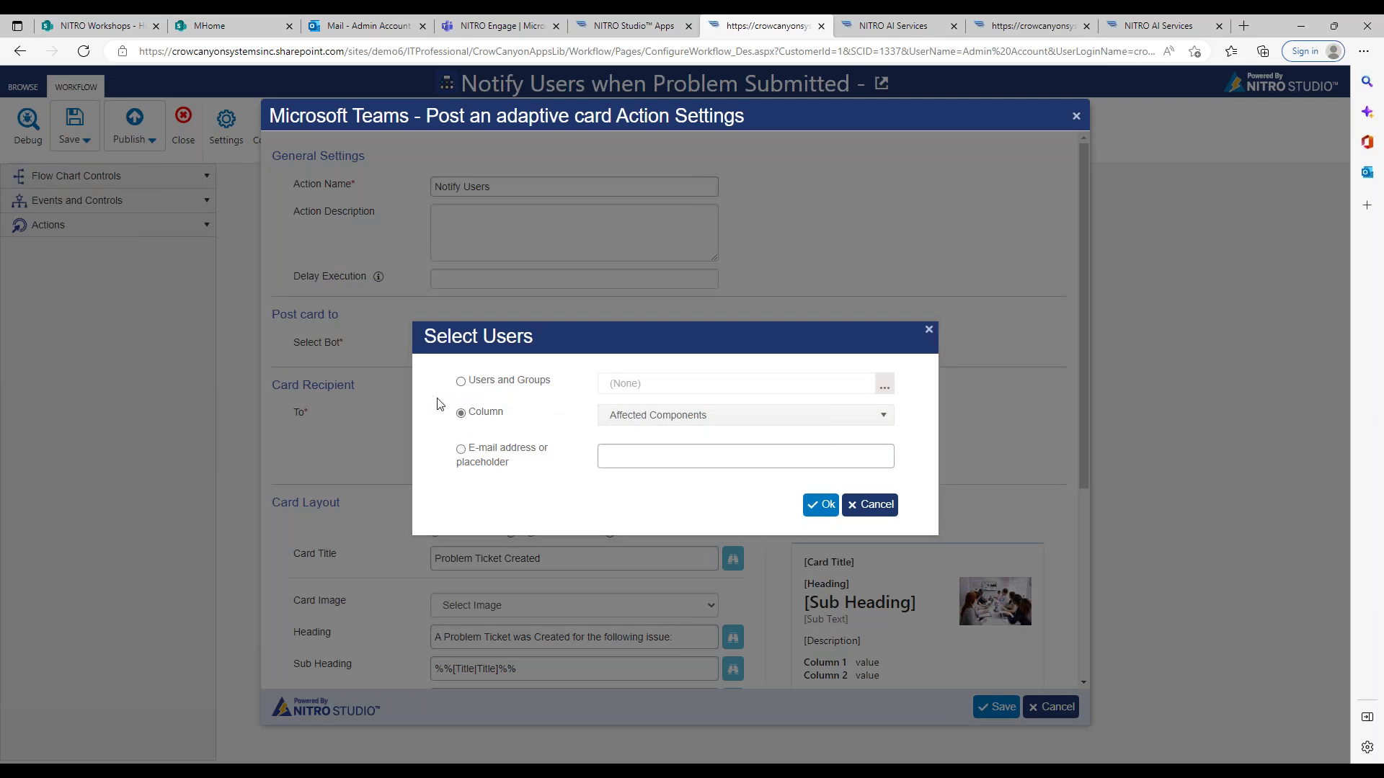
pyautogui.click(873, 504)
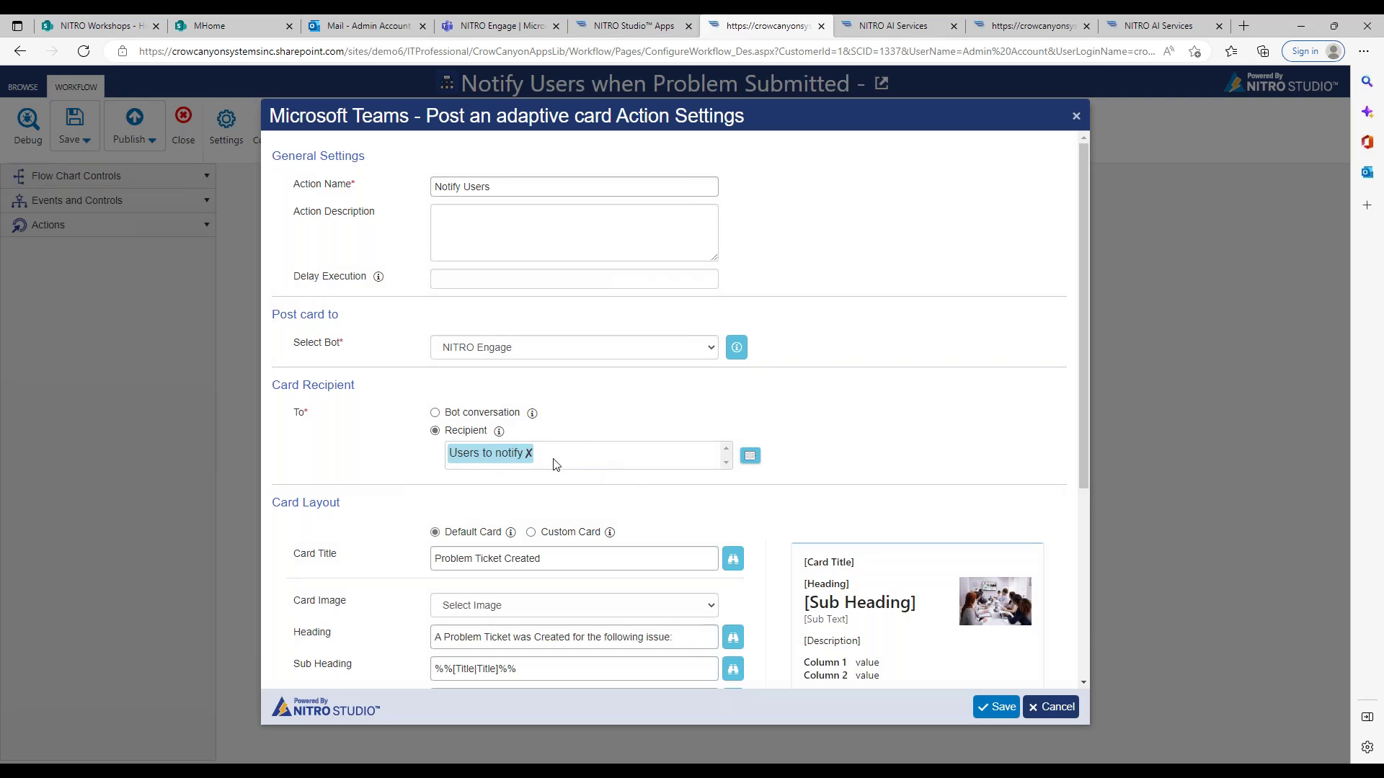
# Examine the Notify Users action's recipient, card layout and card actions.
pyautogui.moveTo(1085, 377); pyautogui.dragTo(1085, 410)
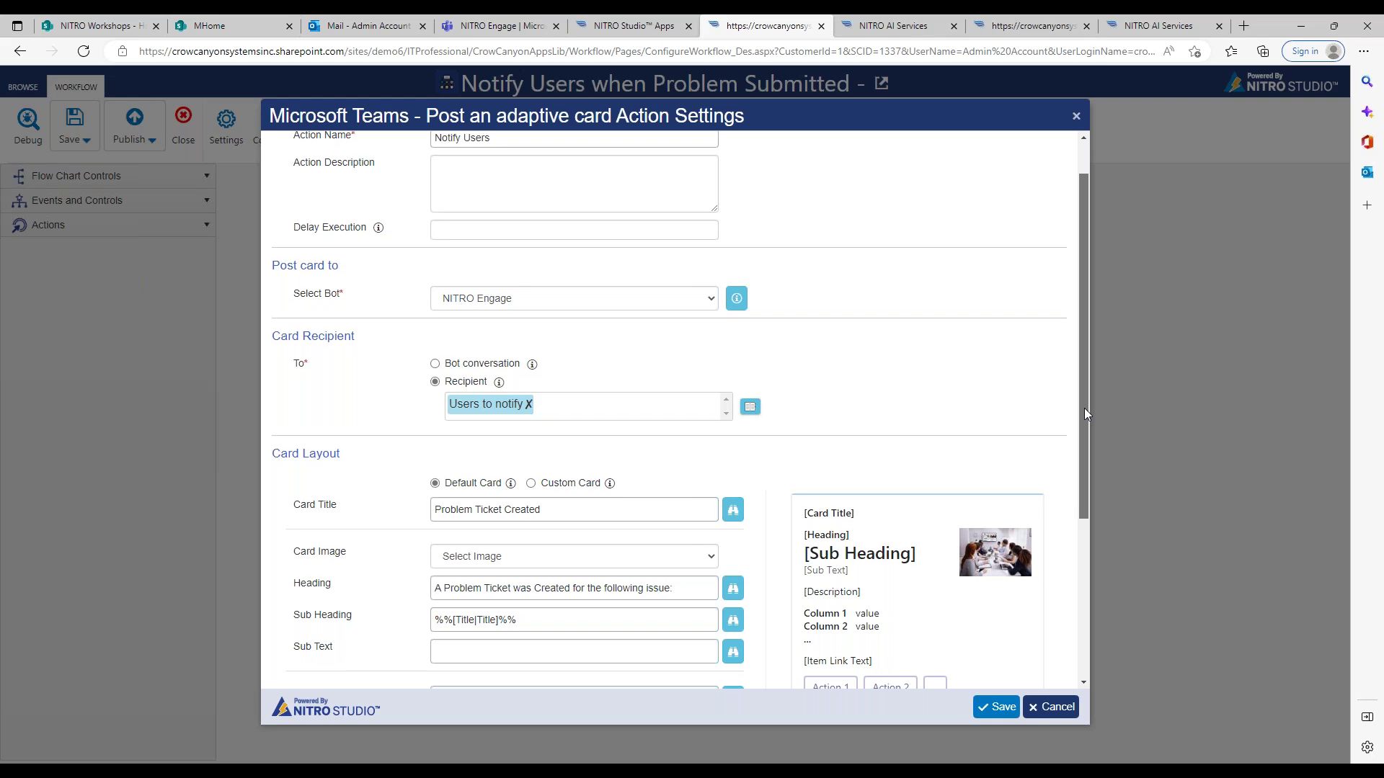
pyautogui.moveTo(1084, 408); pyautogui.dragTo(1082, 577)
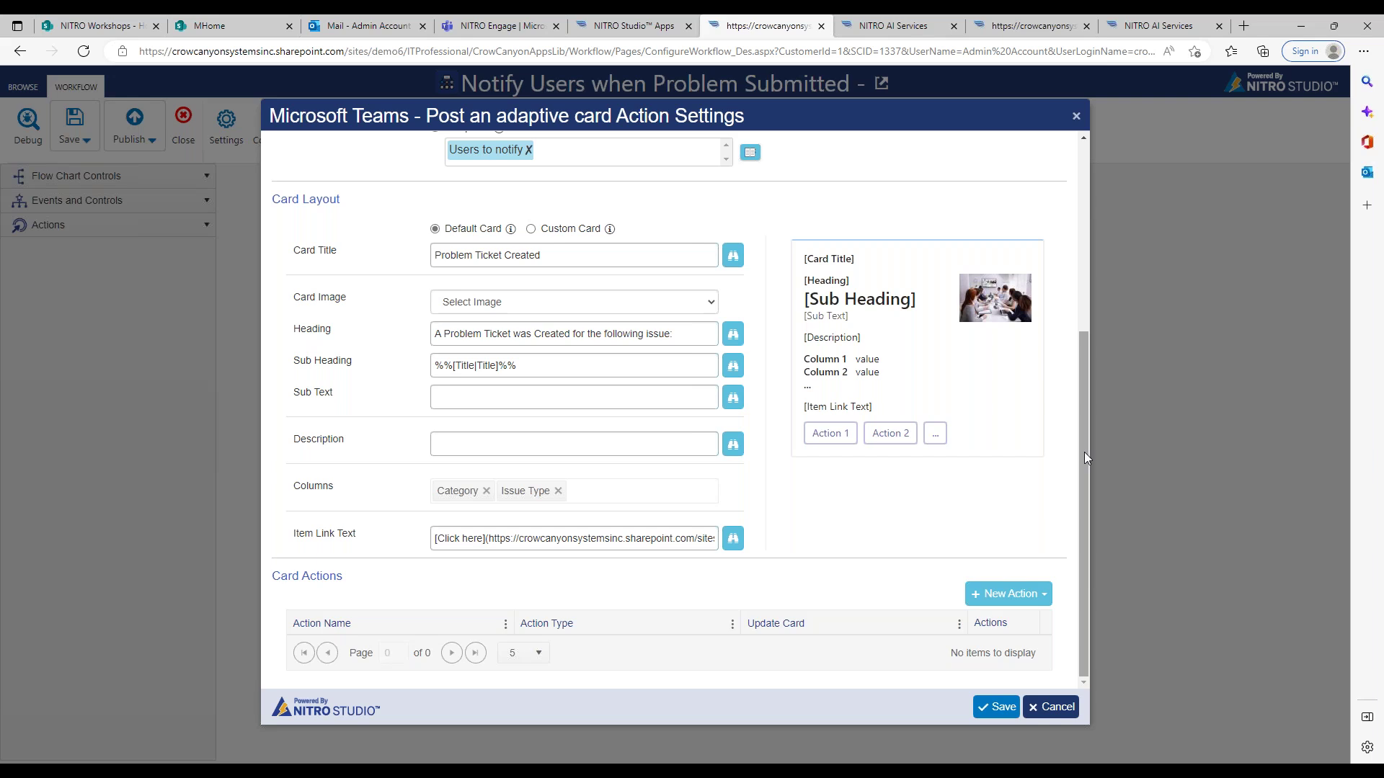
pyautogui.scroll(2, 1083, 361)
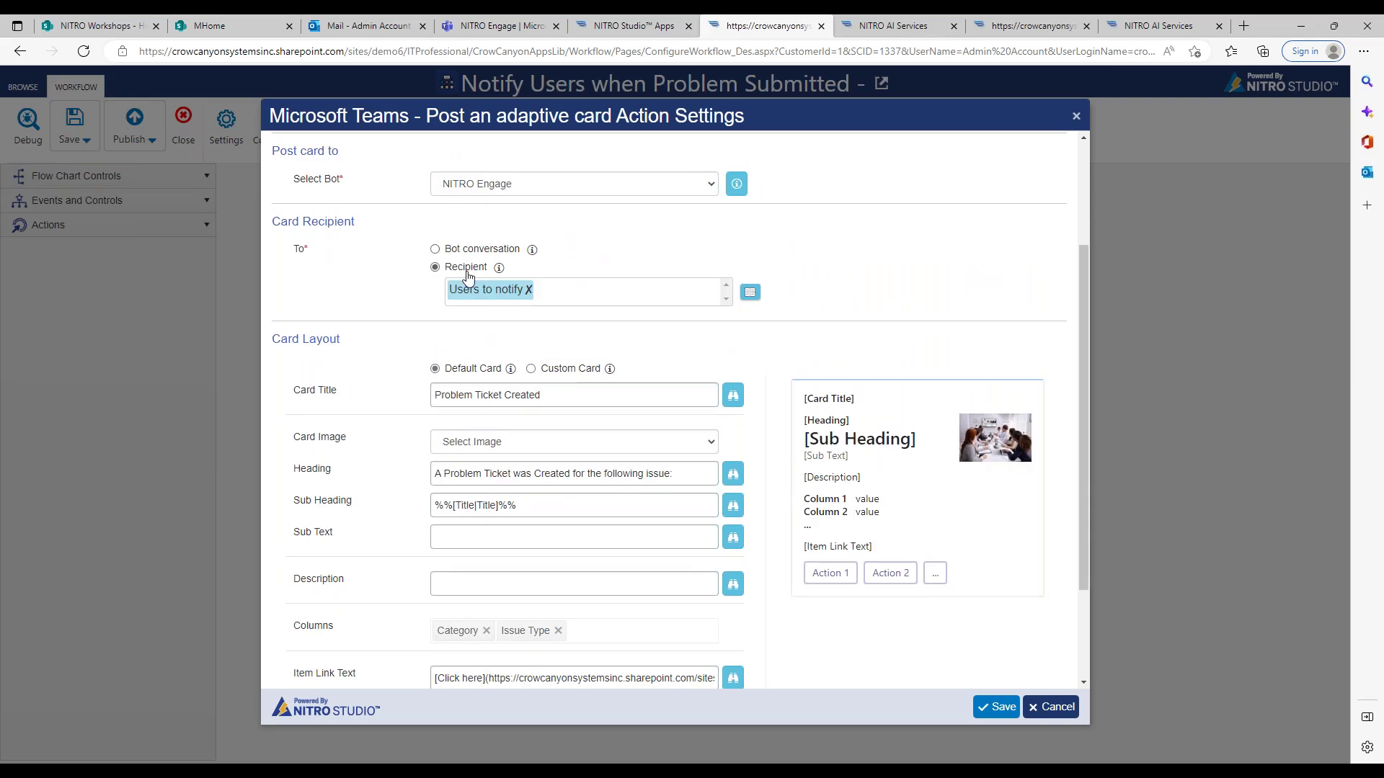
# View the user selection options for the adaptive card's recipient and dismiss them.
pyautogui.click(748, 293)
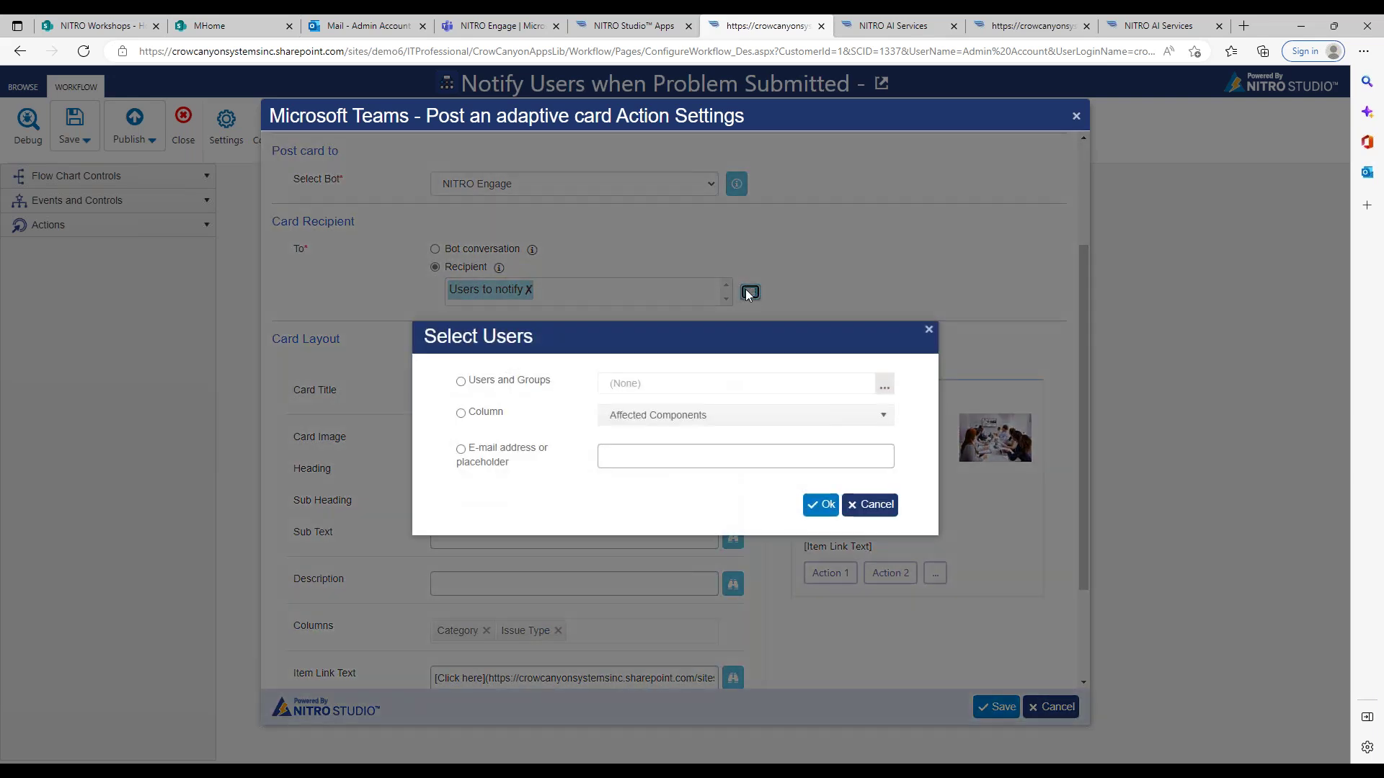
pyautogui.click(928, 332)
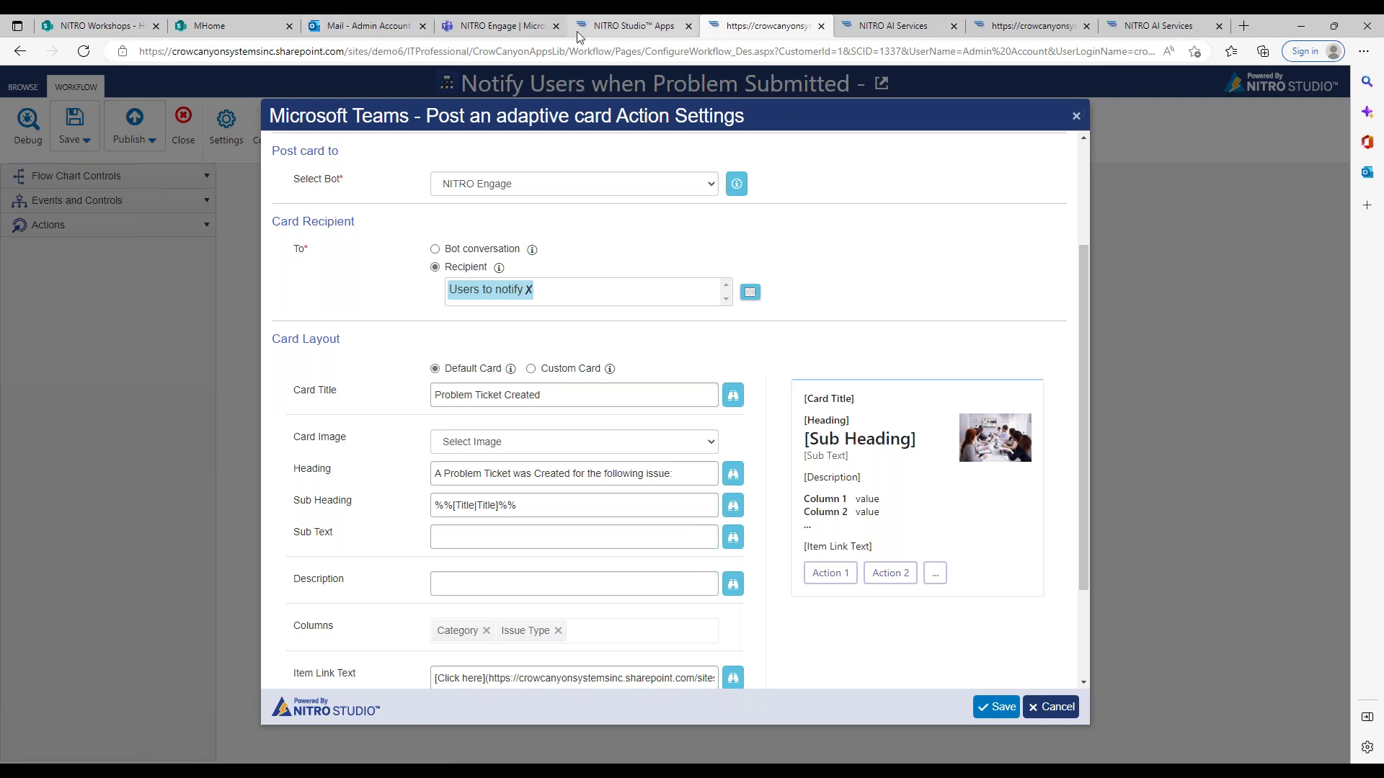
pyautogui.click(515, 32)
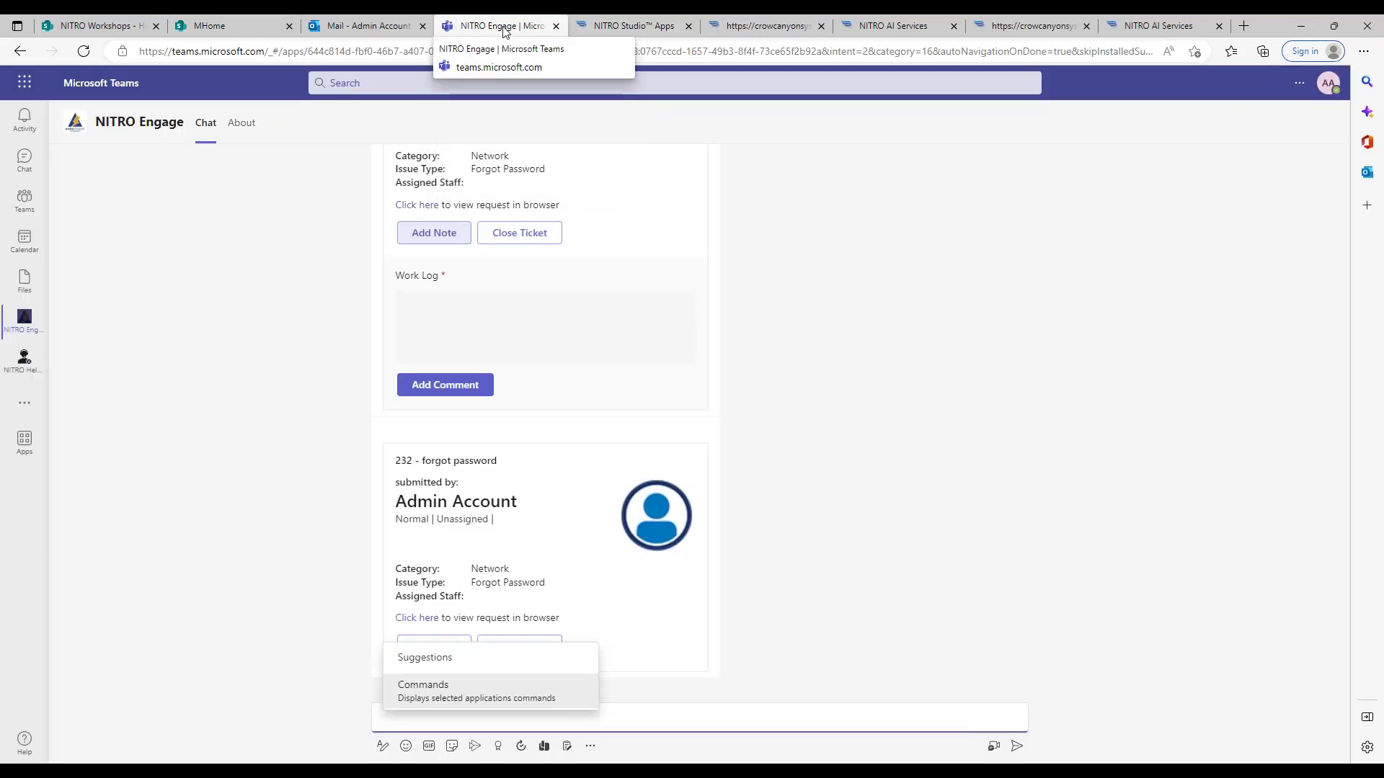
pyautogui.click(587, 26)
pyautogui.click(286, 226)
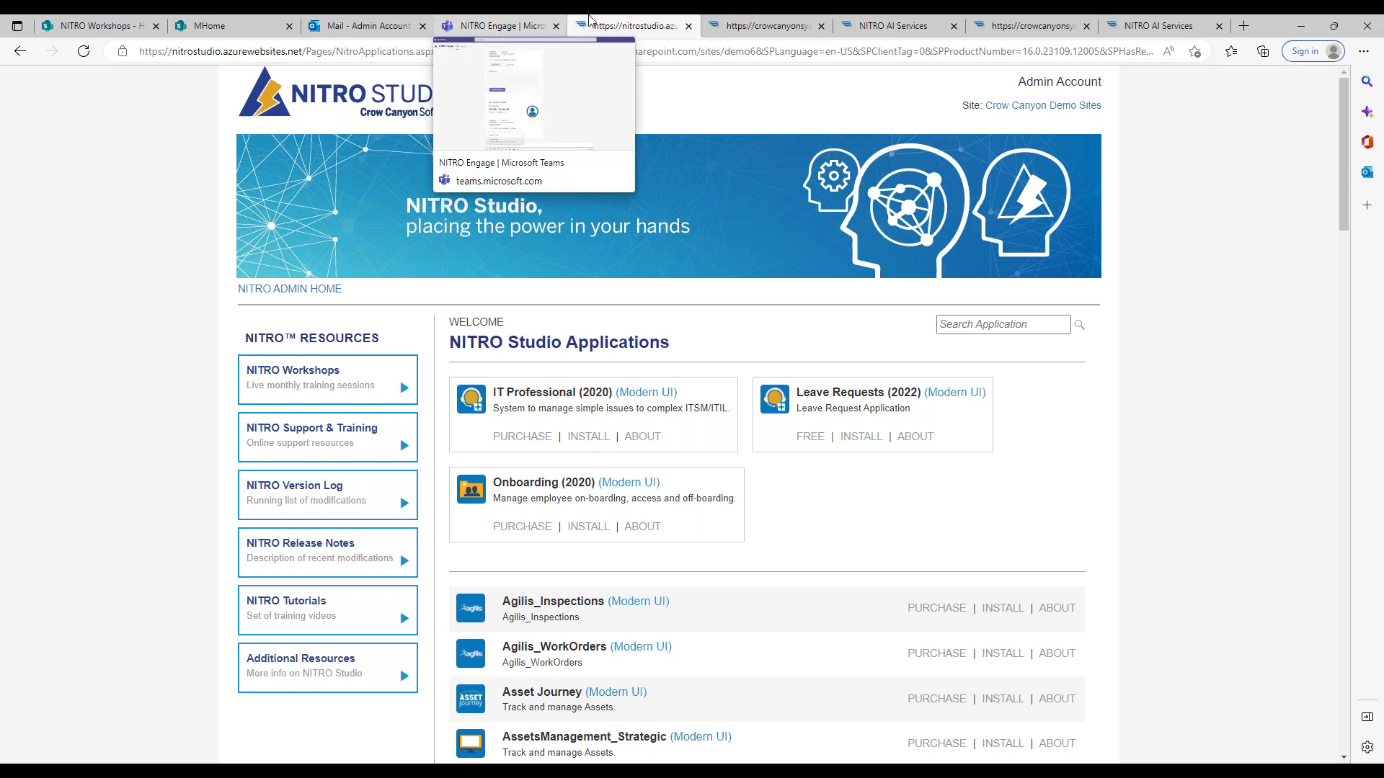
# Go up from the IT Help Desk site to the parent NITRO Workshops site and open its Leave Request subsite.
pyautogui.click(223, 26)
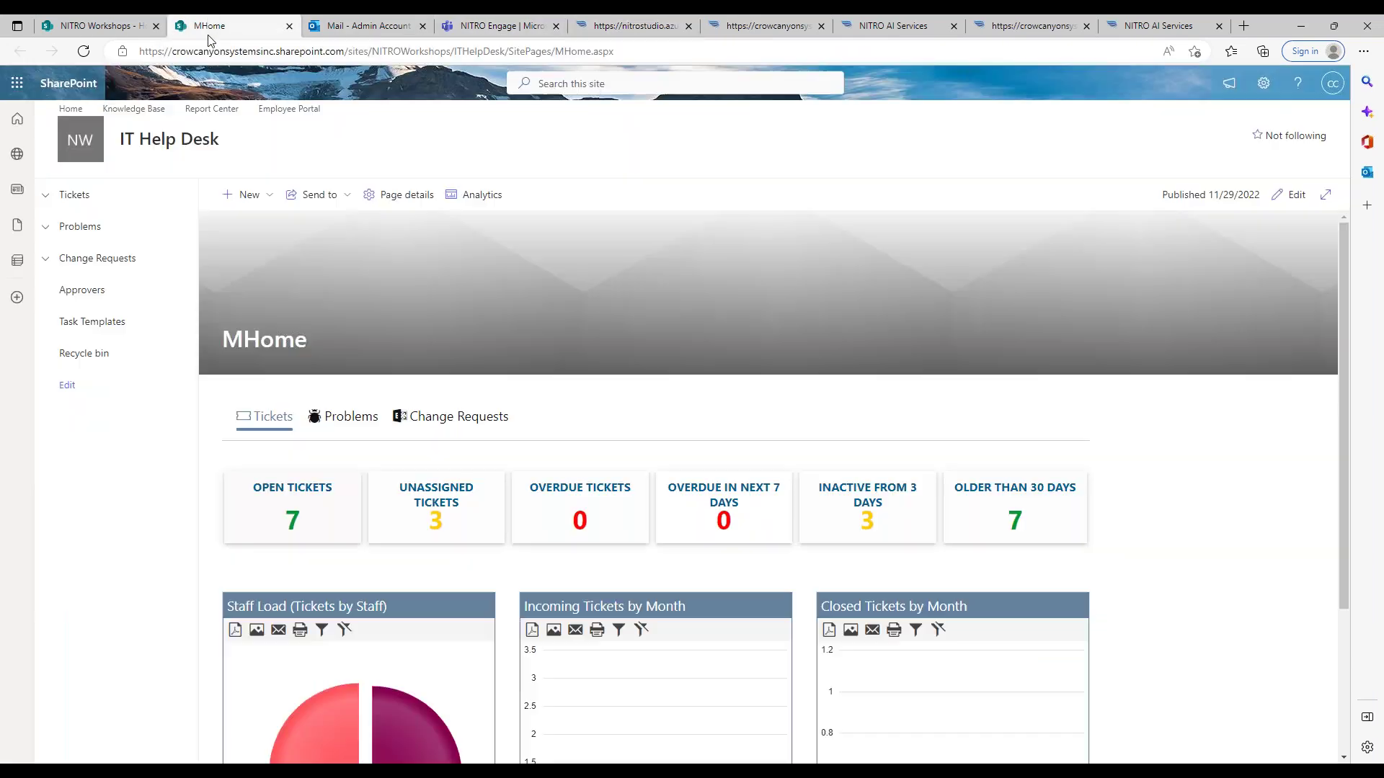
pyautogui.moveTo(454, 52); pyautogui.dragTo(613, 52)
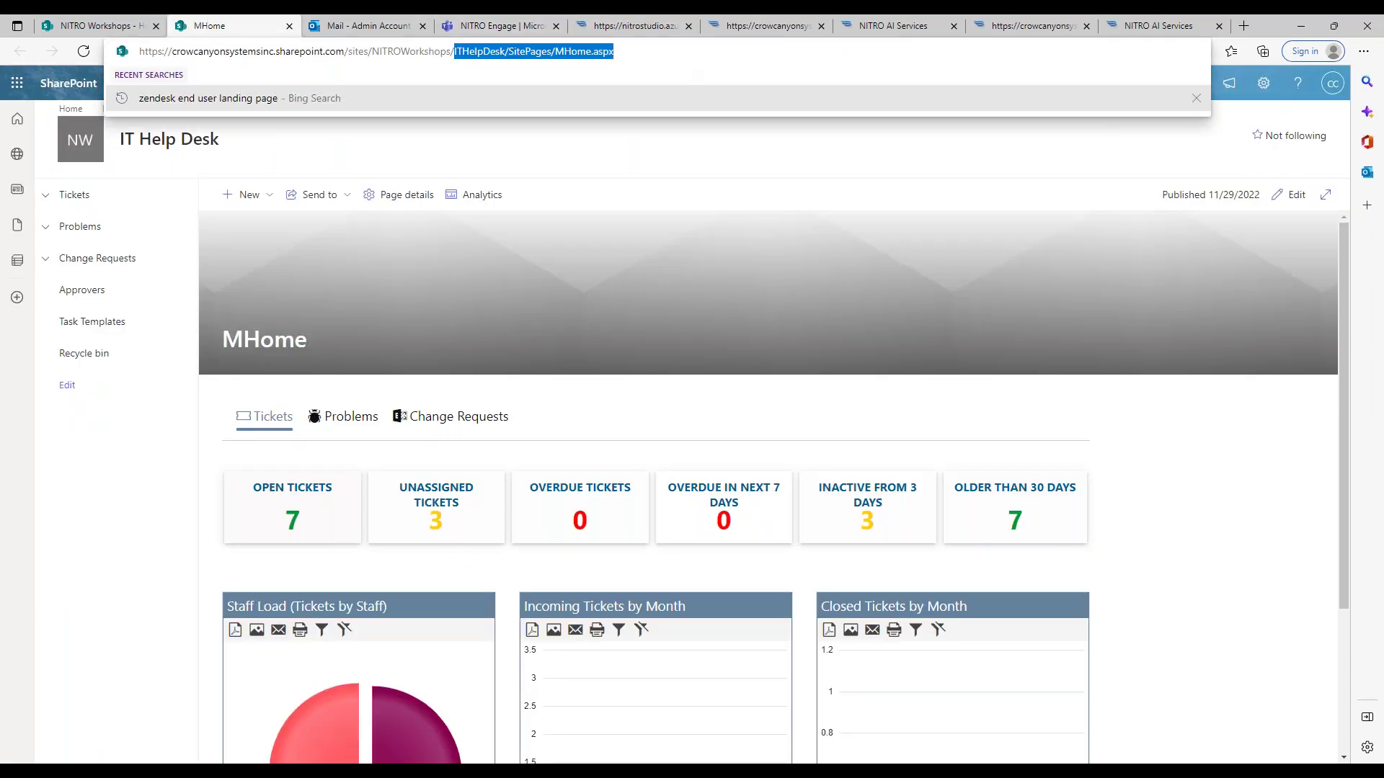
pyautogui.press('BackSpace')
pyautogui.press('Return')
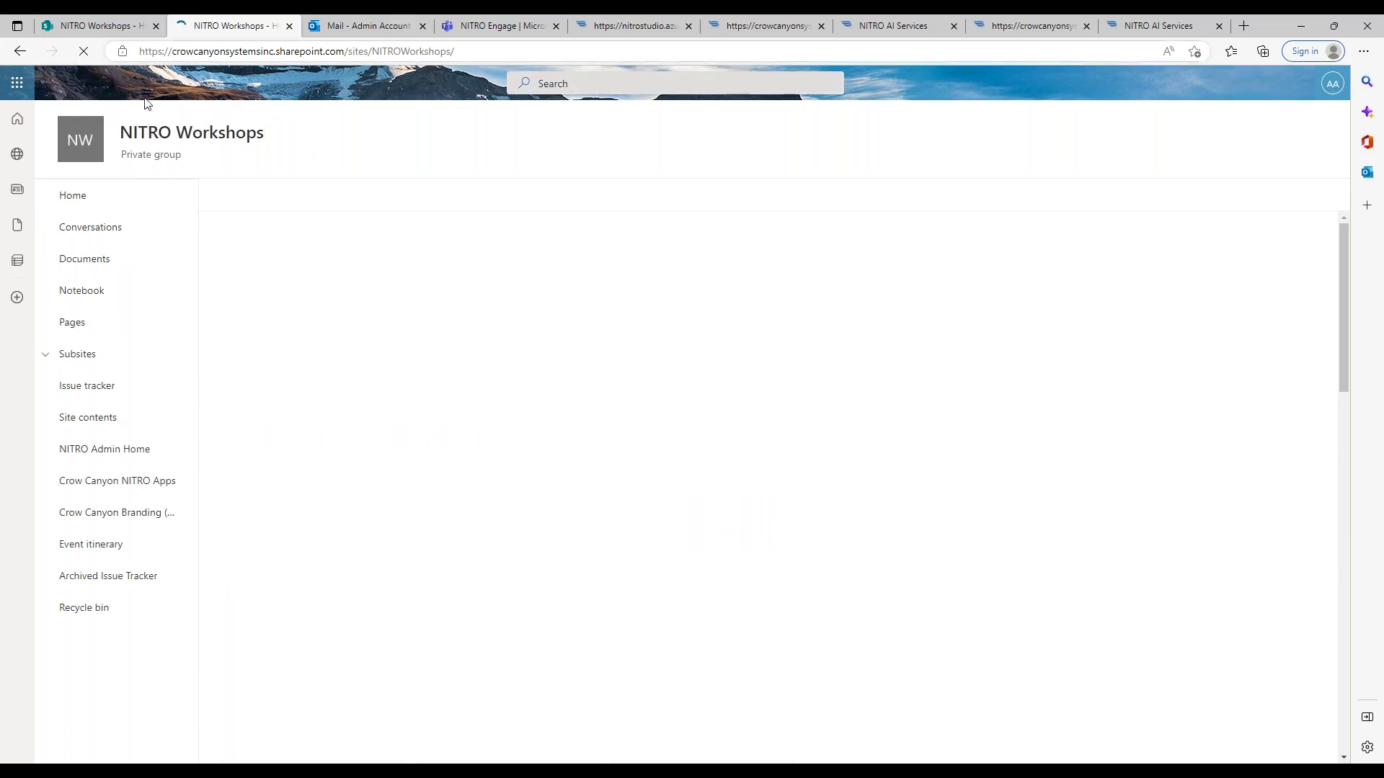
pyautogui.click(69, 357)
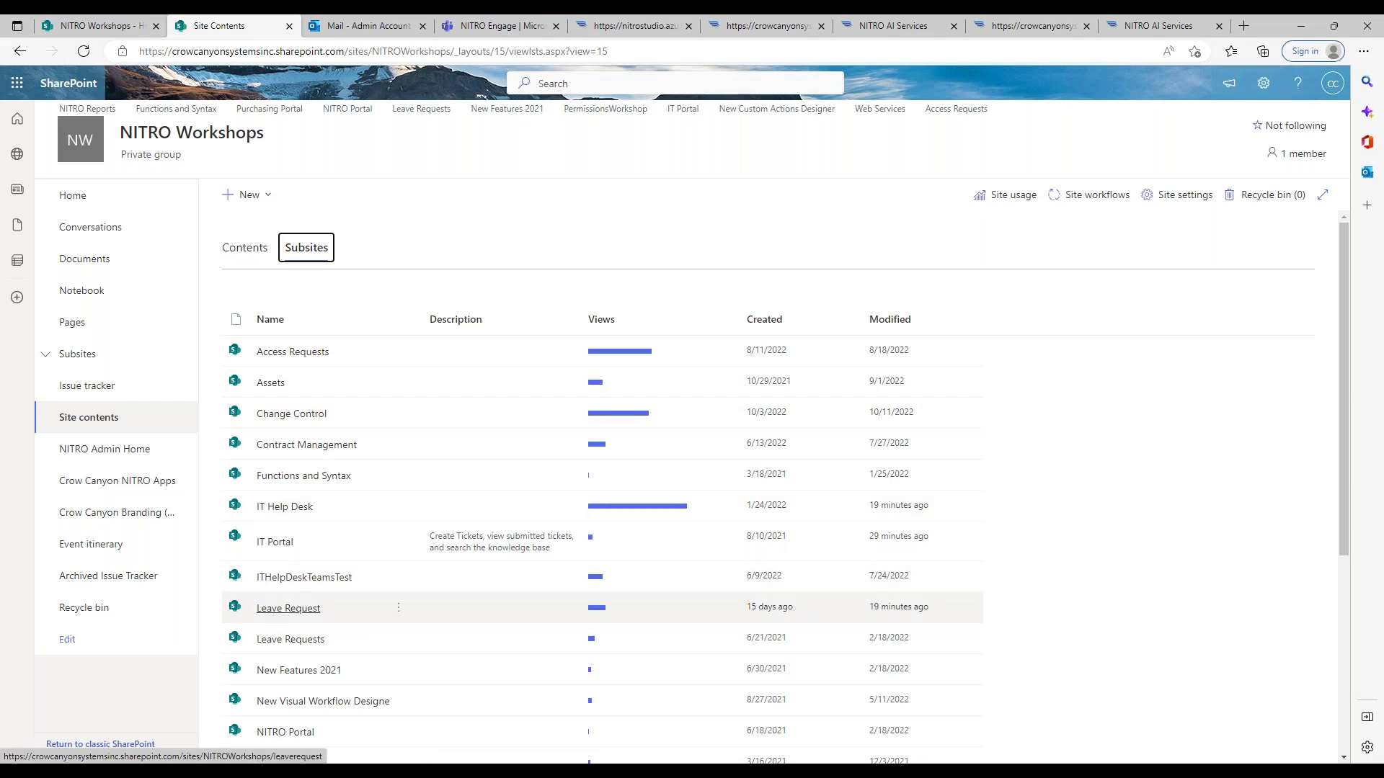
pyautogui.click(287, 608)
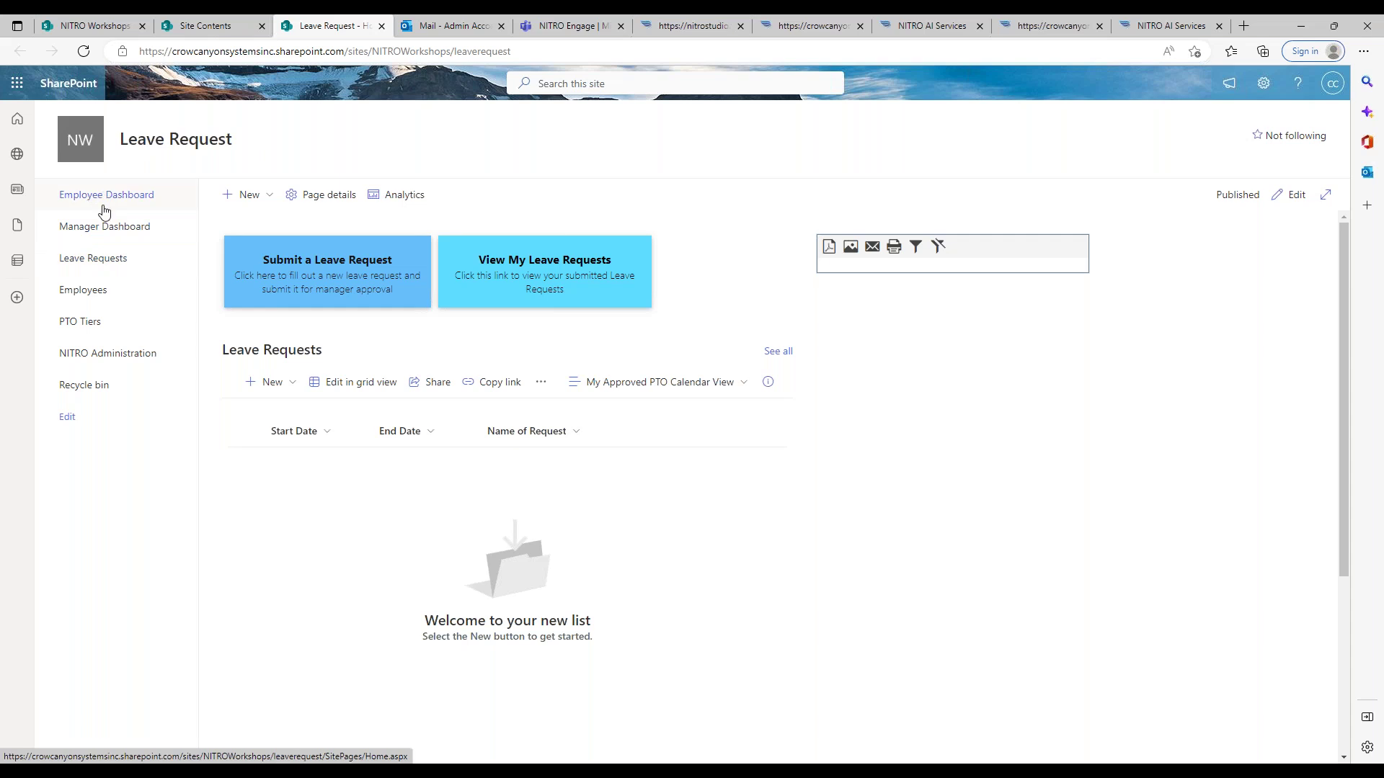
# Open NITRO Workflows for the Leave Request site and group the workflows by List Name, collapsing the CrowCanyonAppsEmails group.
pyautogui.click(109, 368)
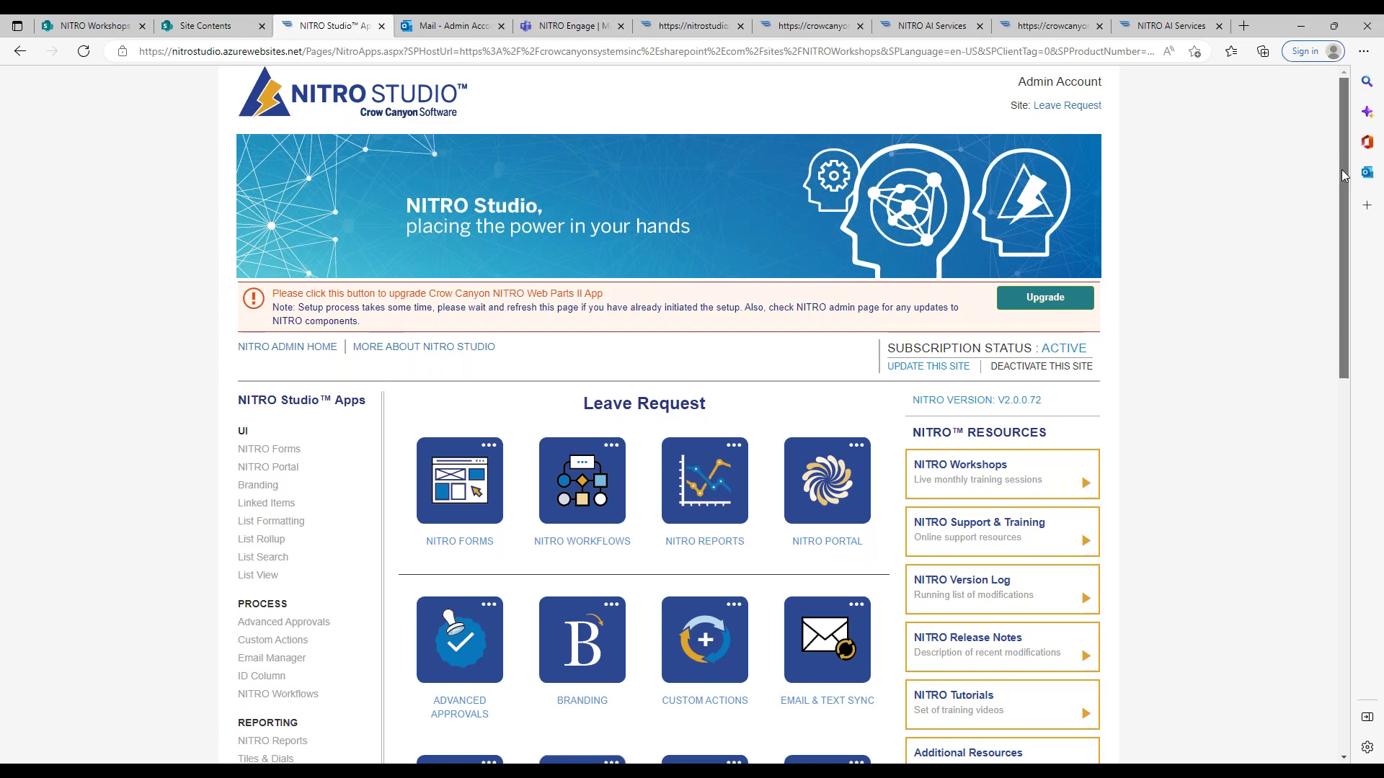
pyautogui.click(575, 481)
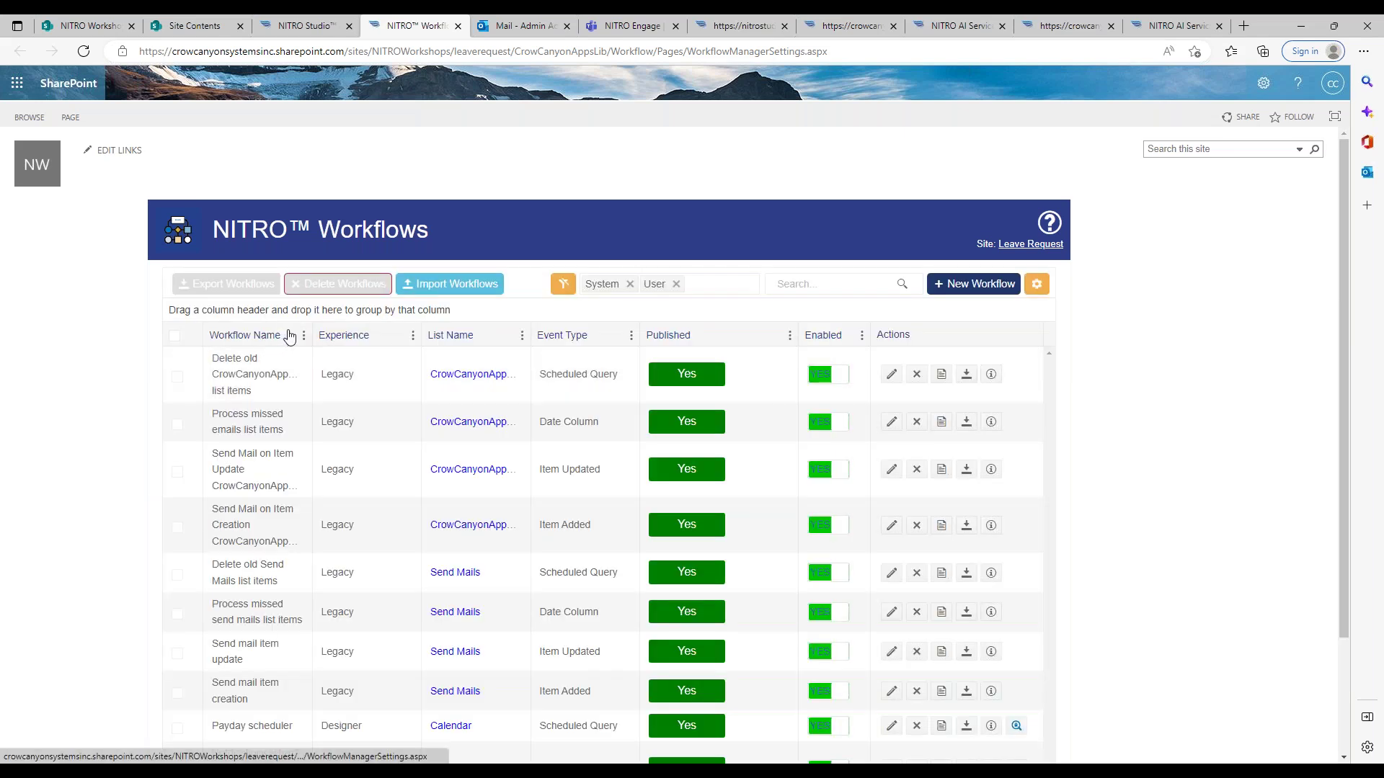
pyautogui.moveTo(487, 345); pyautogui.dragTo(454, 310)
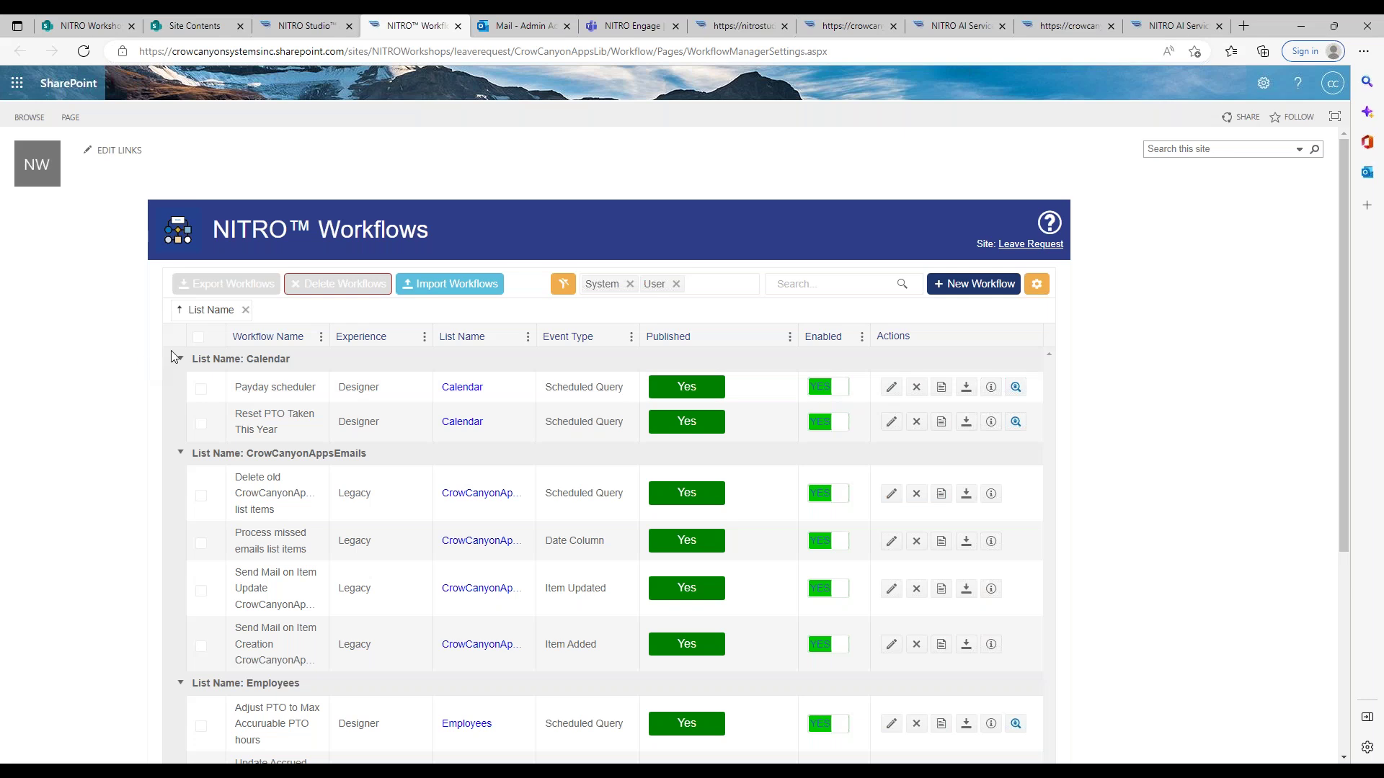
pyautogui.click(181, 453)
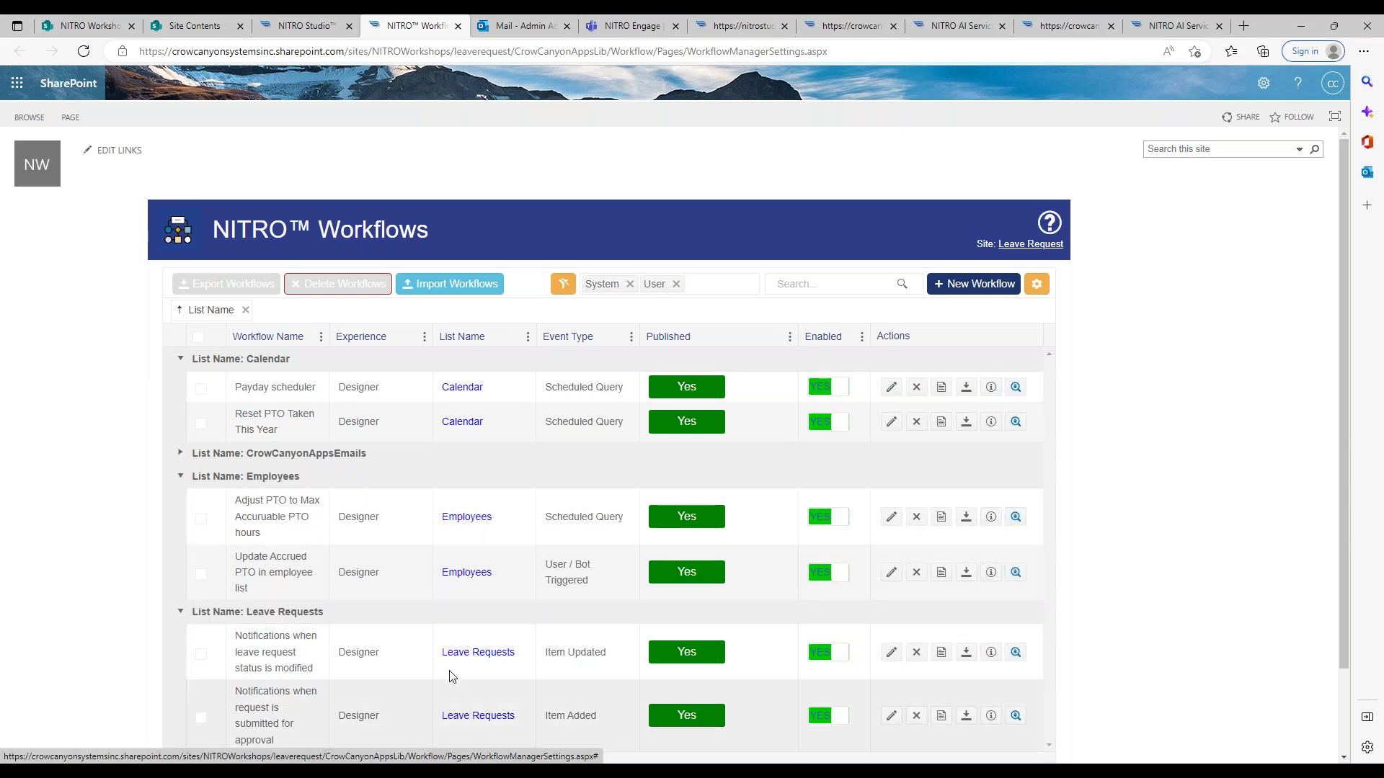
# Open the workflow Notifications when request is submitted for approval for editing and review the settings of its Send Mail action.
pyautogui.moveTo(1342, 394); pyautogui.dragTo(1332, 561)
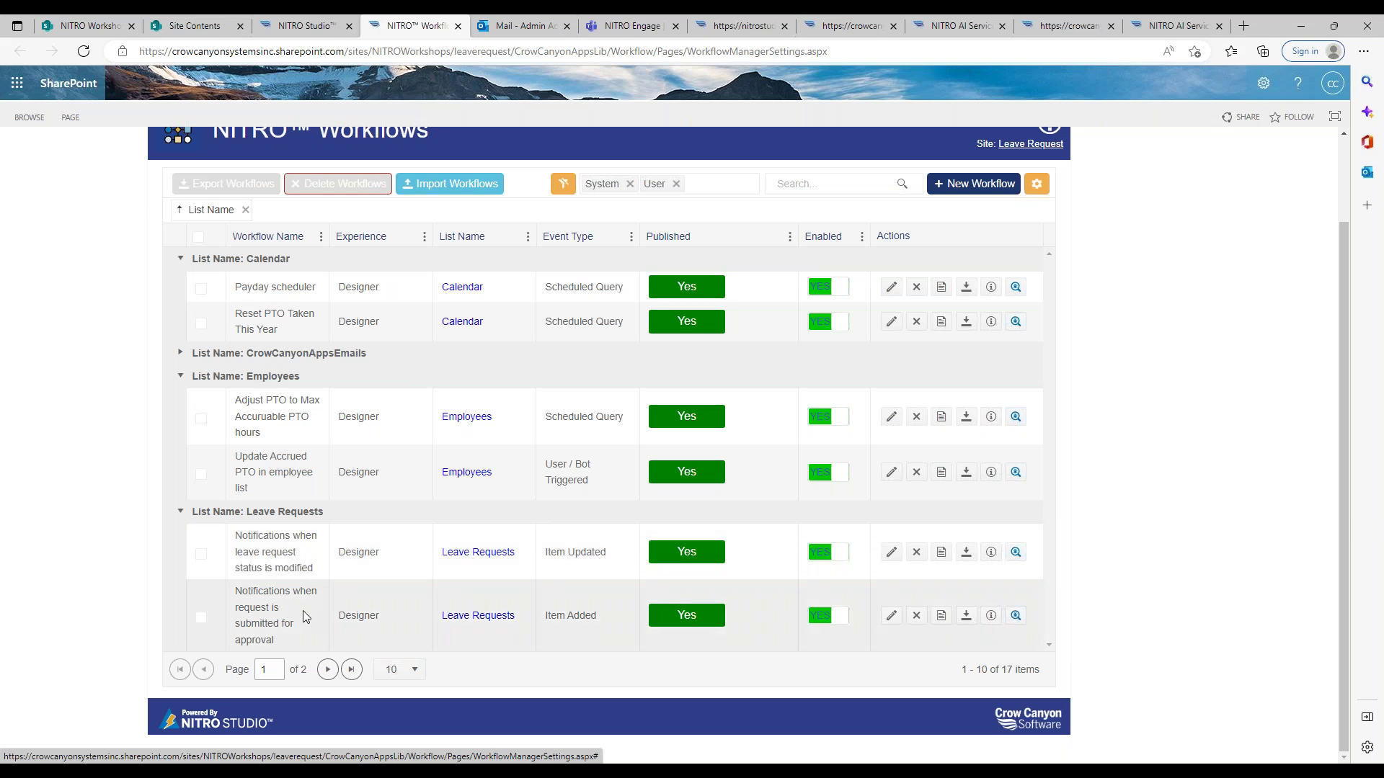
pyautogui.click(890, 615)
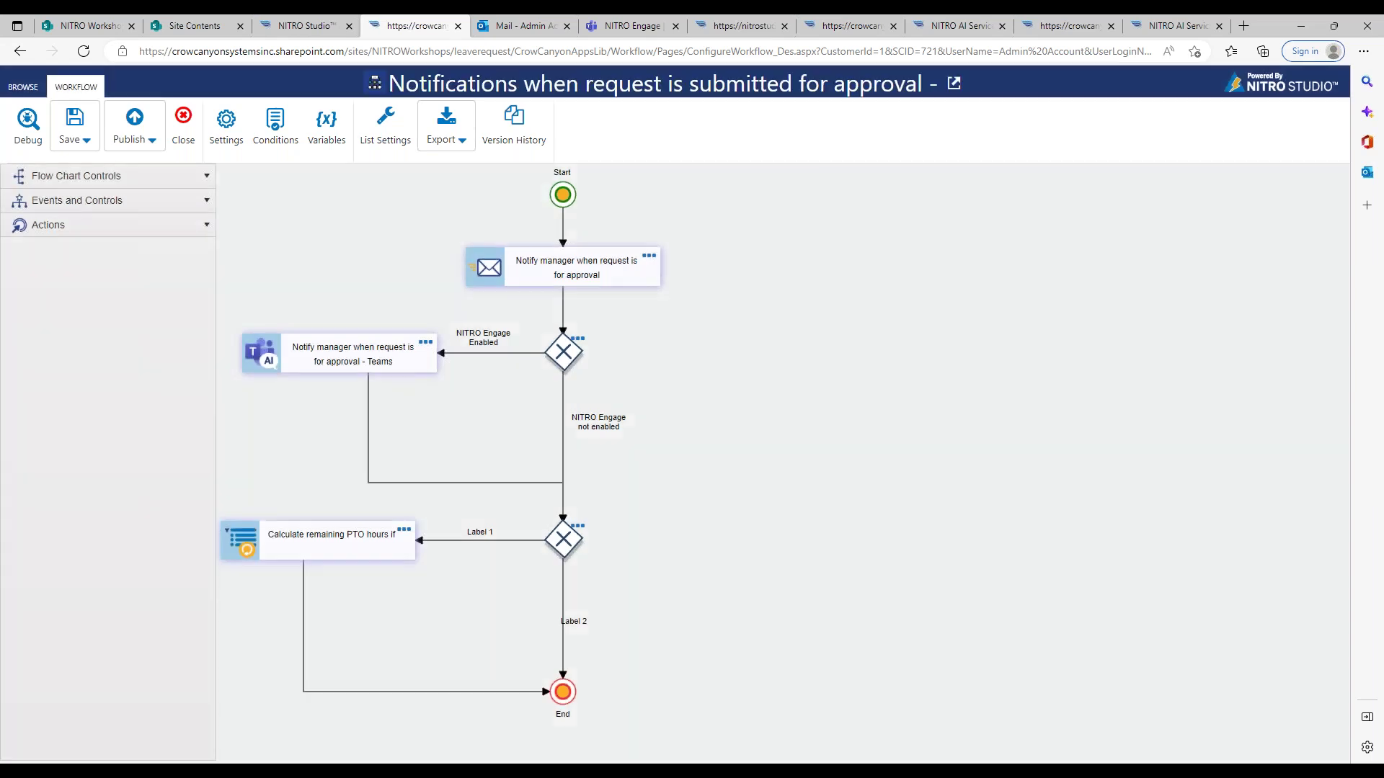
pyautogui.doubleClick(642, 260)
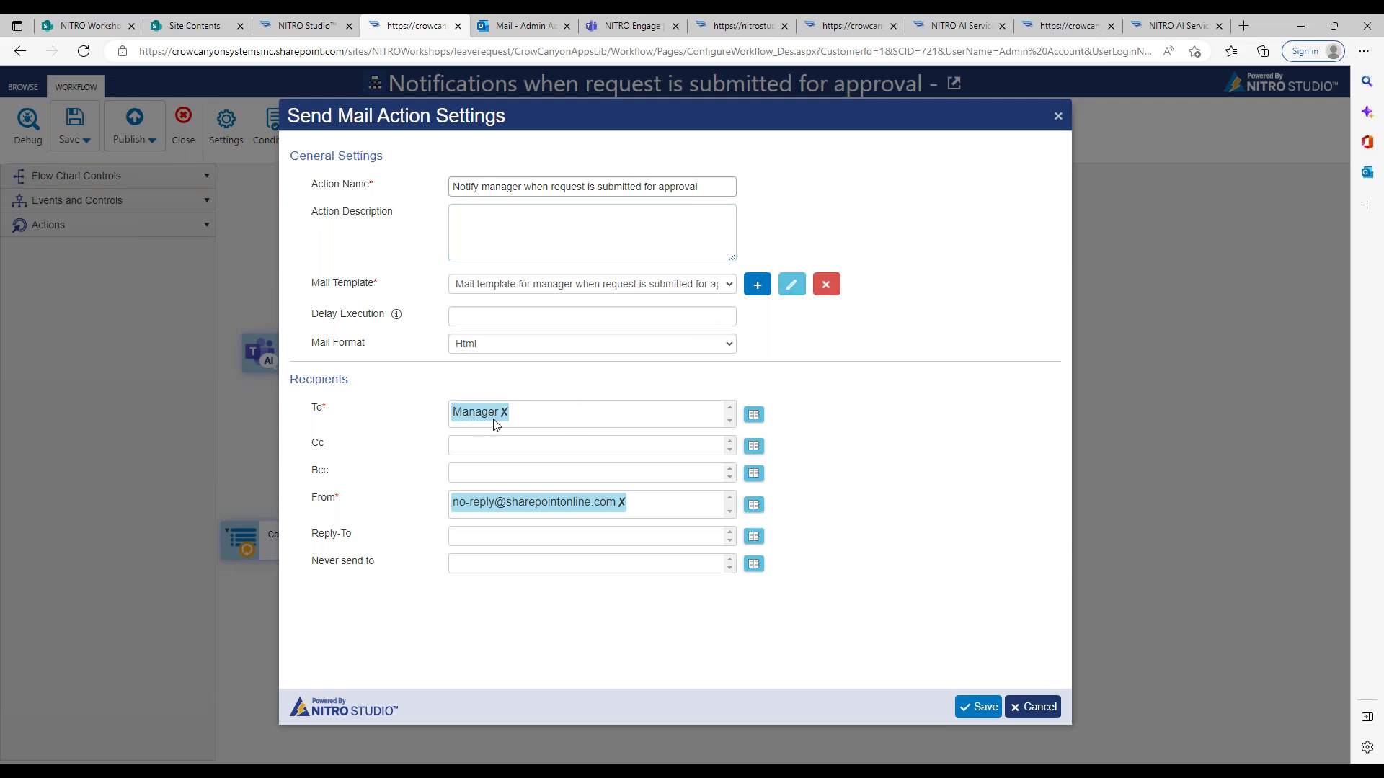
pyautogui.click(1030, 709)
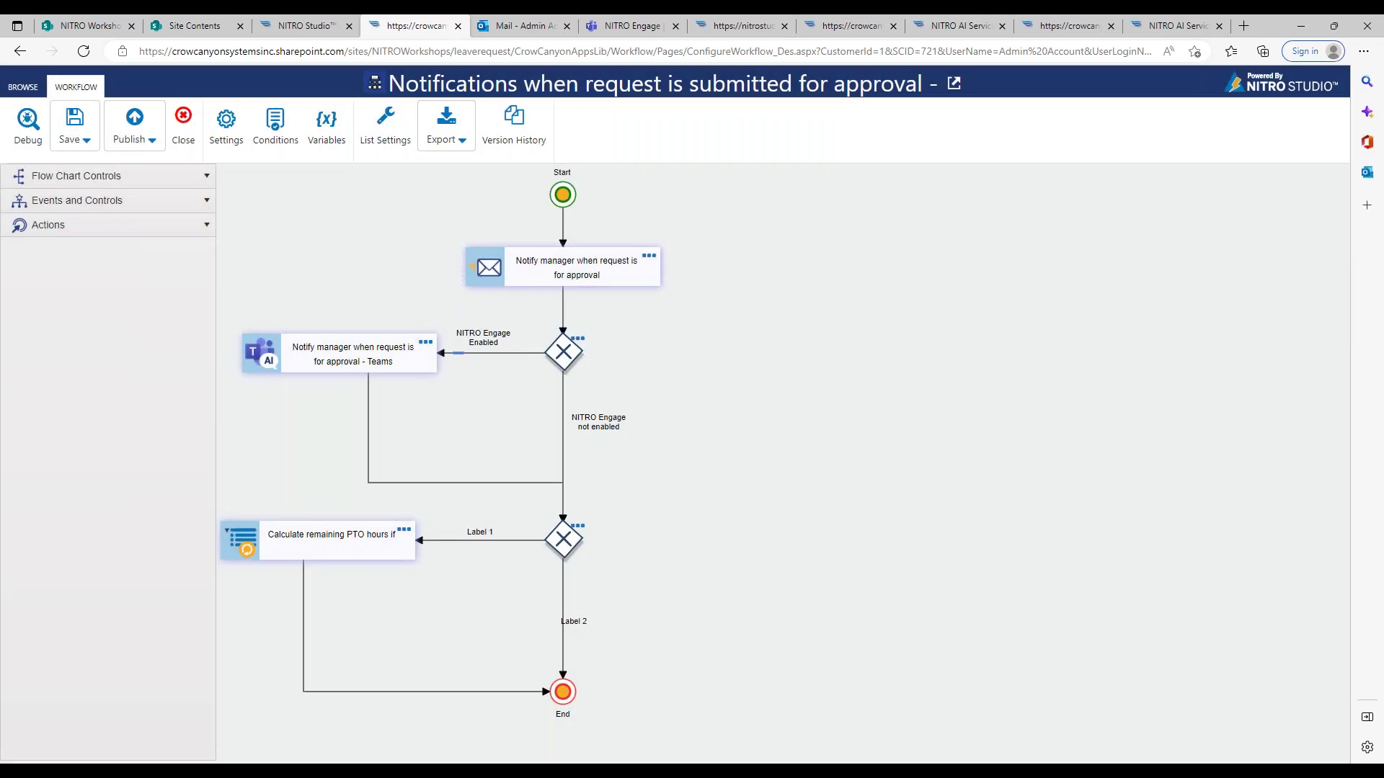
# Examine the recipient, card layout and card actions of the Teams adaptive card action that notifies the manager, and close its settings.
pyautogui.click(389, 355)
pyautogui.click(411, 344)
pyautogui.doubleClick(420, 345)
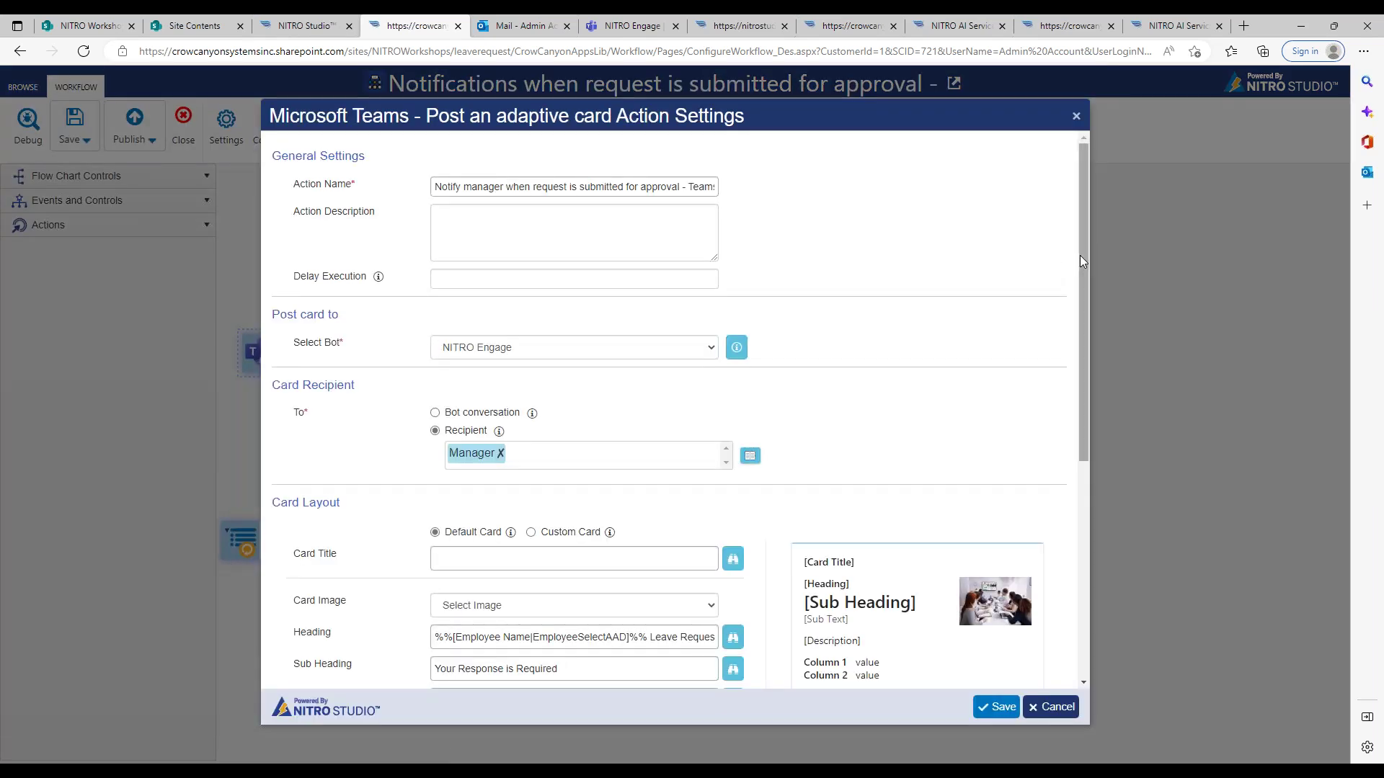
pyautogui.moveTo(1079, 255); pyautogui.dragTo(1079, 312)
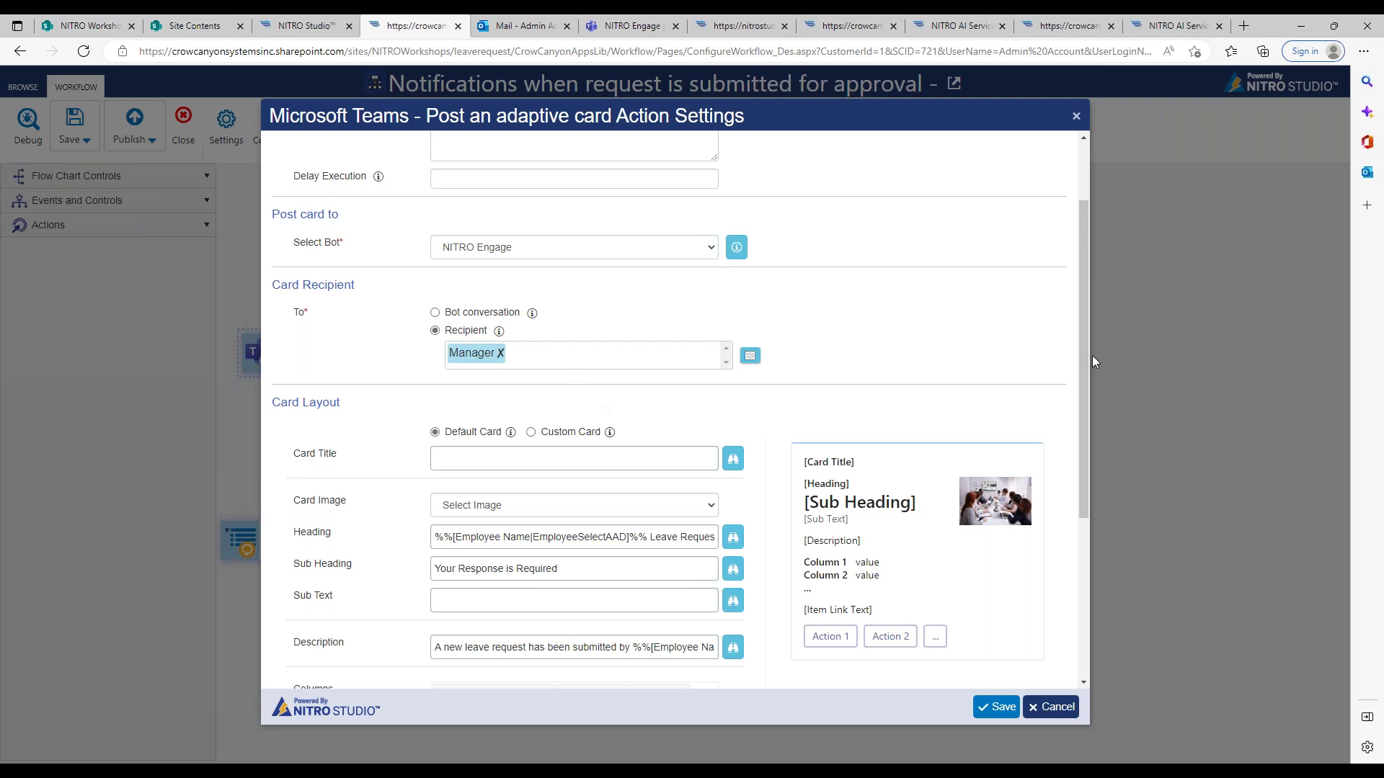
pyautogui.moveTo(1082, 374); pyautogui.dragTo(1075, 553)
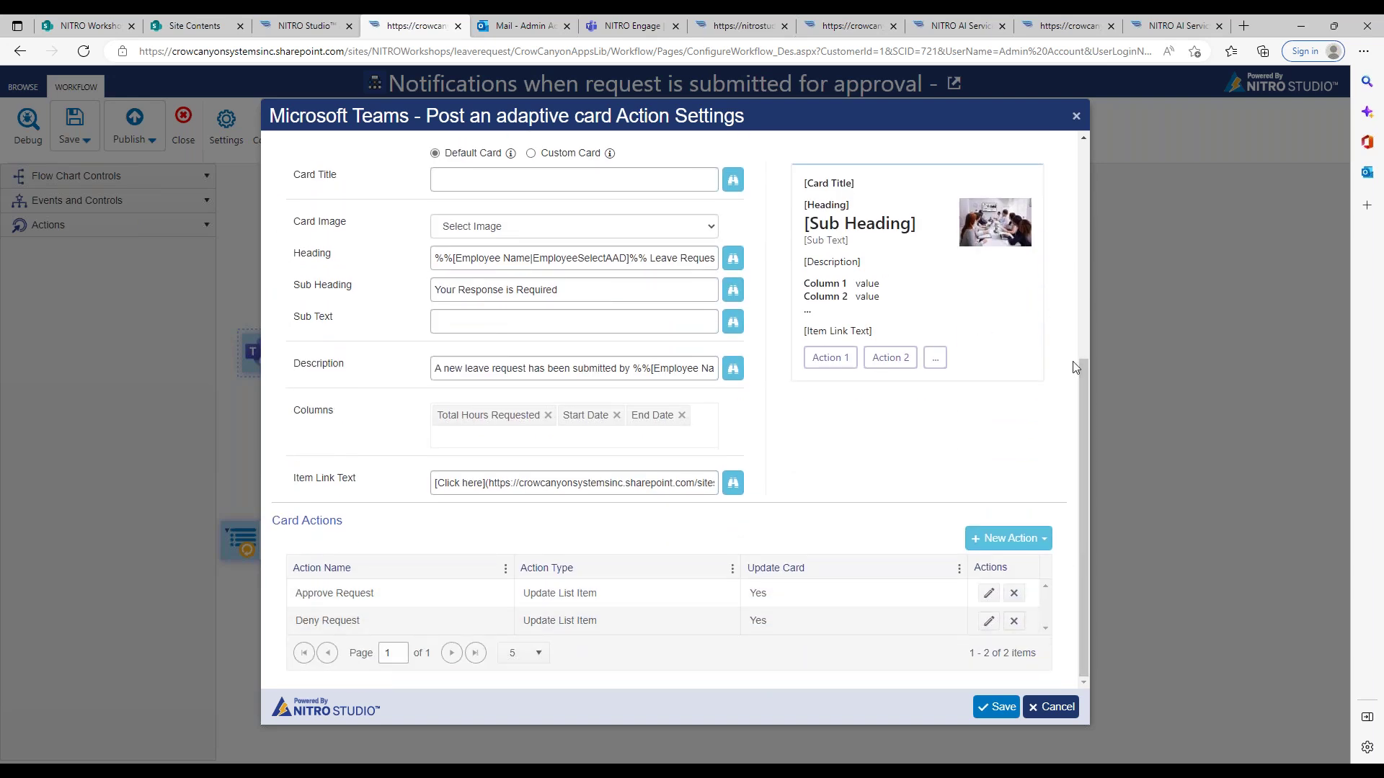
pyautogui.click(1075, 117)
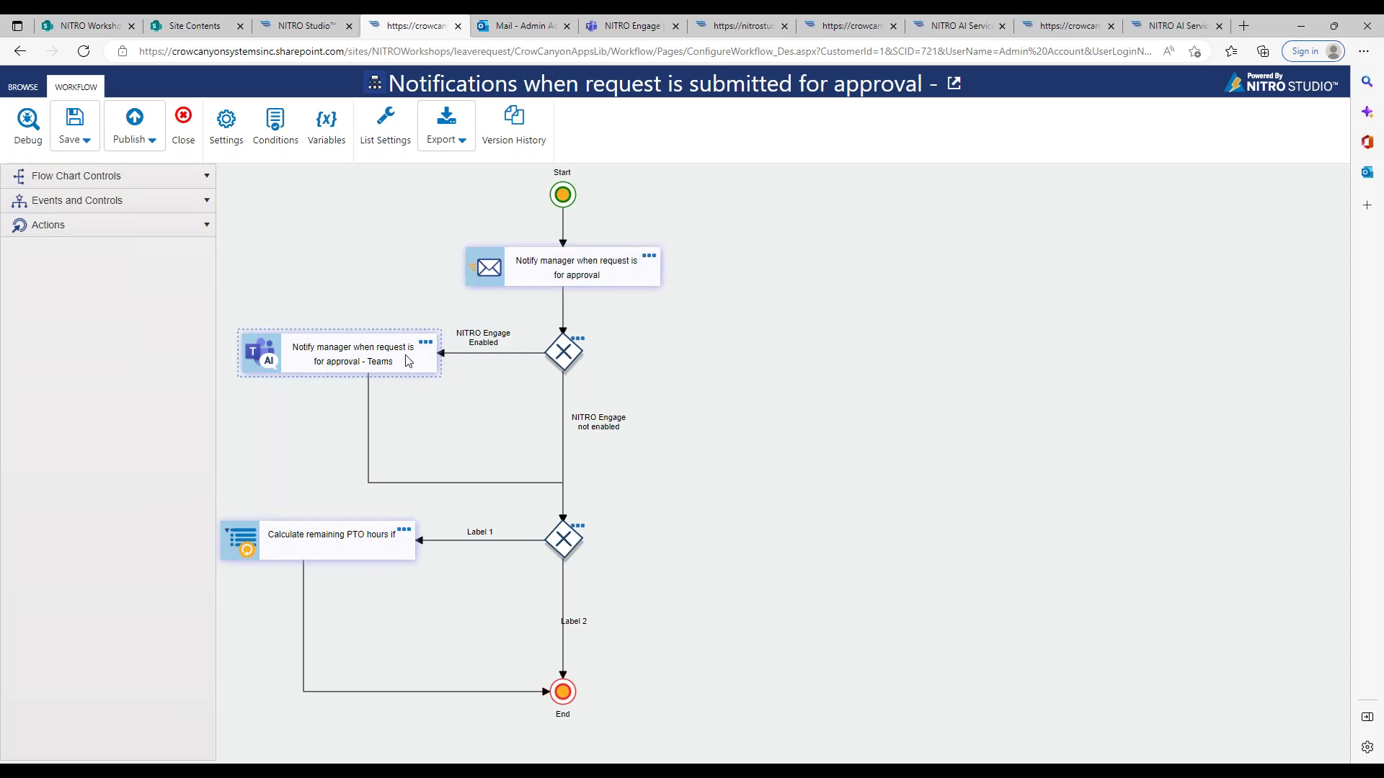
pyautogui.moveTo(919, 365); pyautogui.dragTo(985, 365)
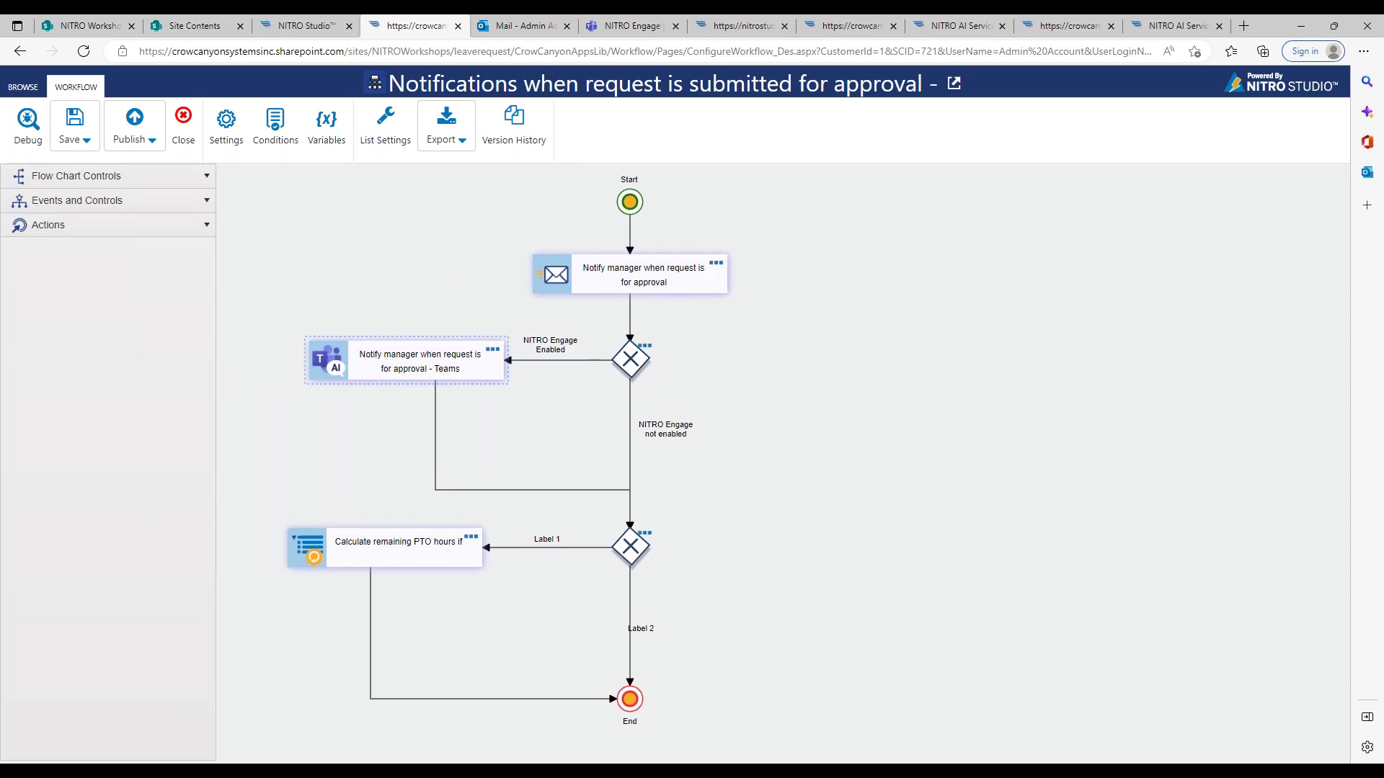
pyautogui.moveTo(889, 382); pyautogui.dragTo(901, 369)
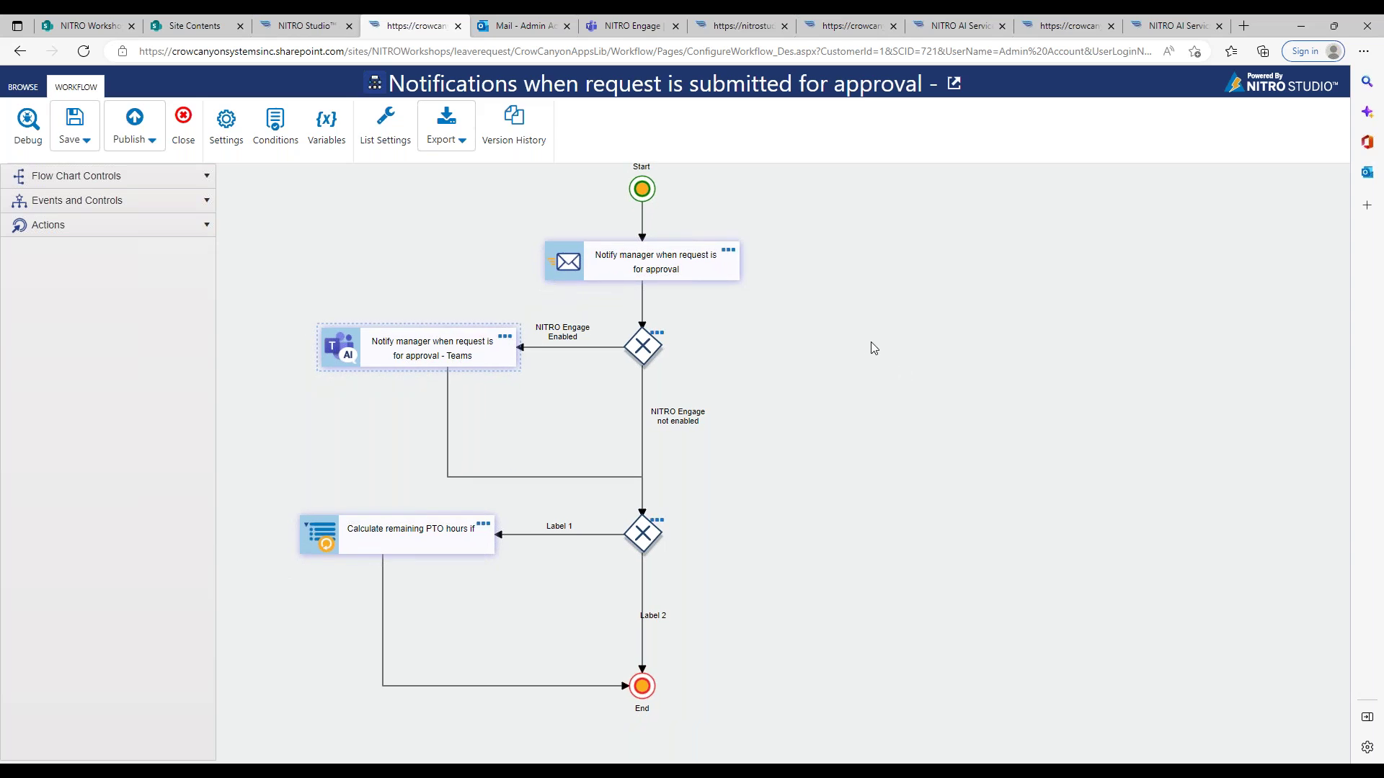
pyautogui.moveTo(869, 348); pyautogui.dragTo(884, 351)
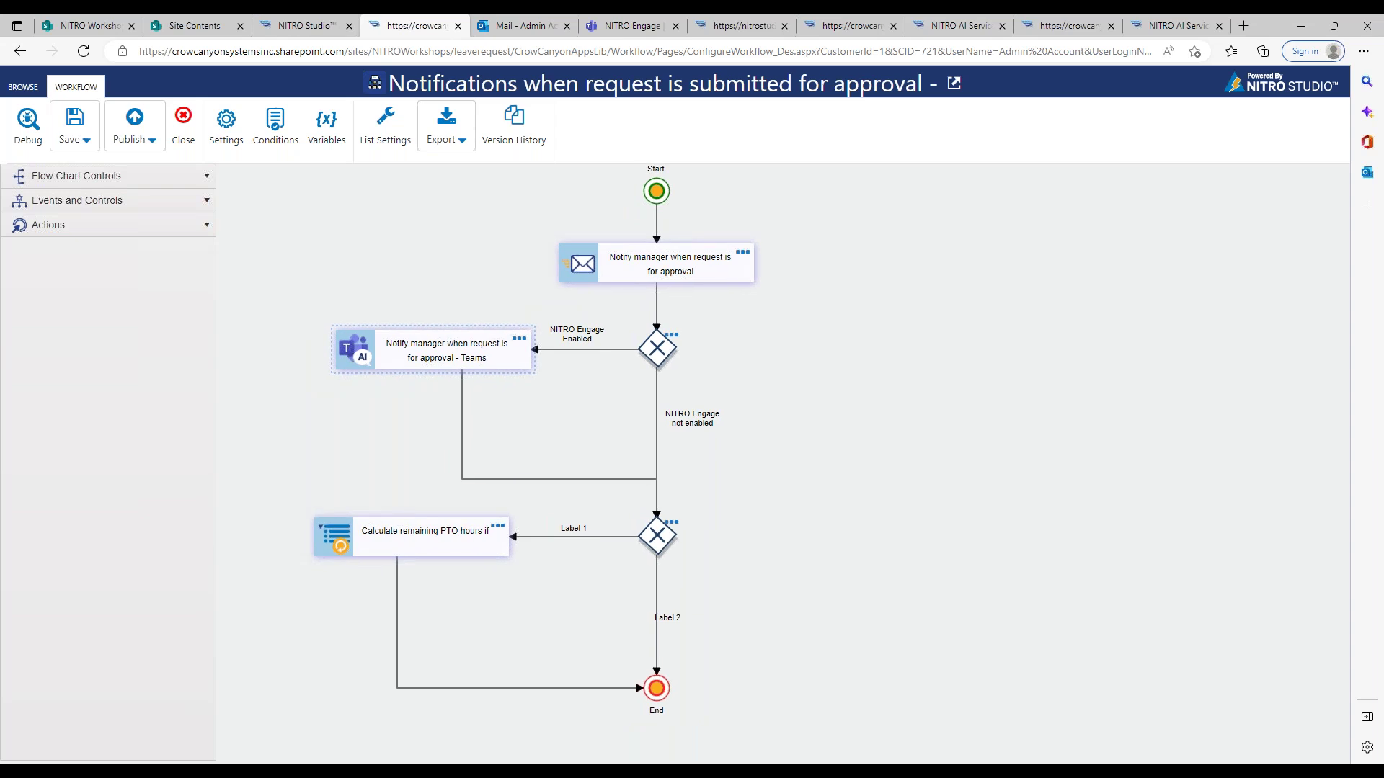
pyautogui.moveTo(885, 347); pyautogui.dragTo(890, 346)
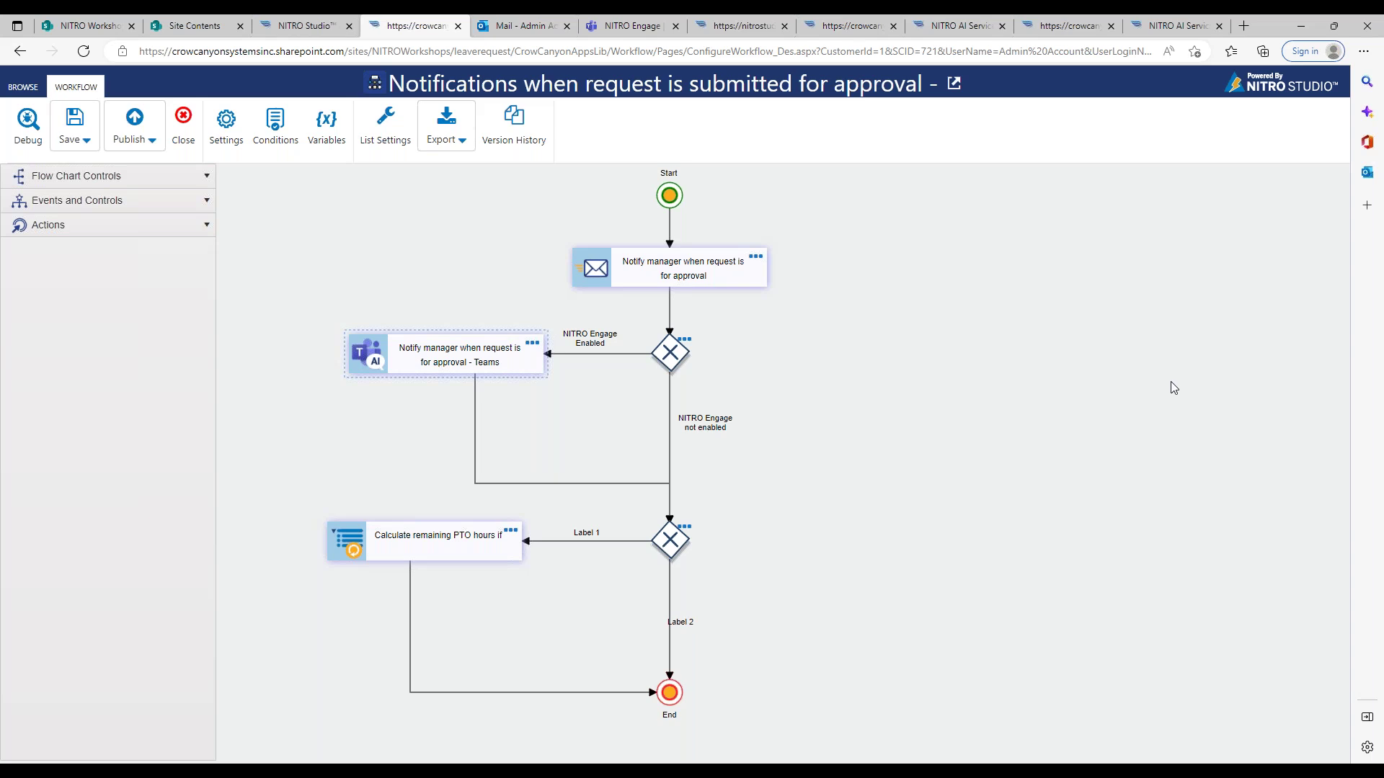
pyautogui.hotkey('alt', 'Tab')
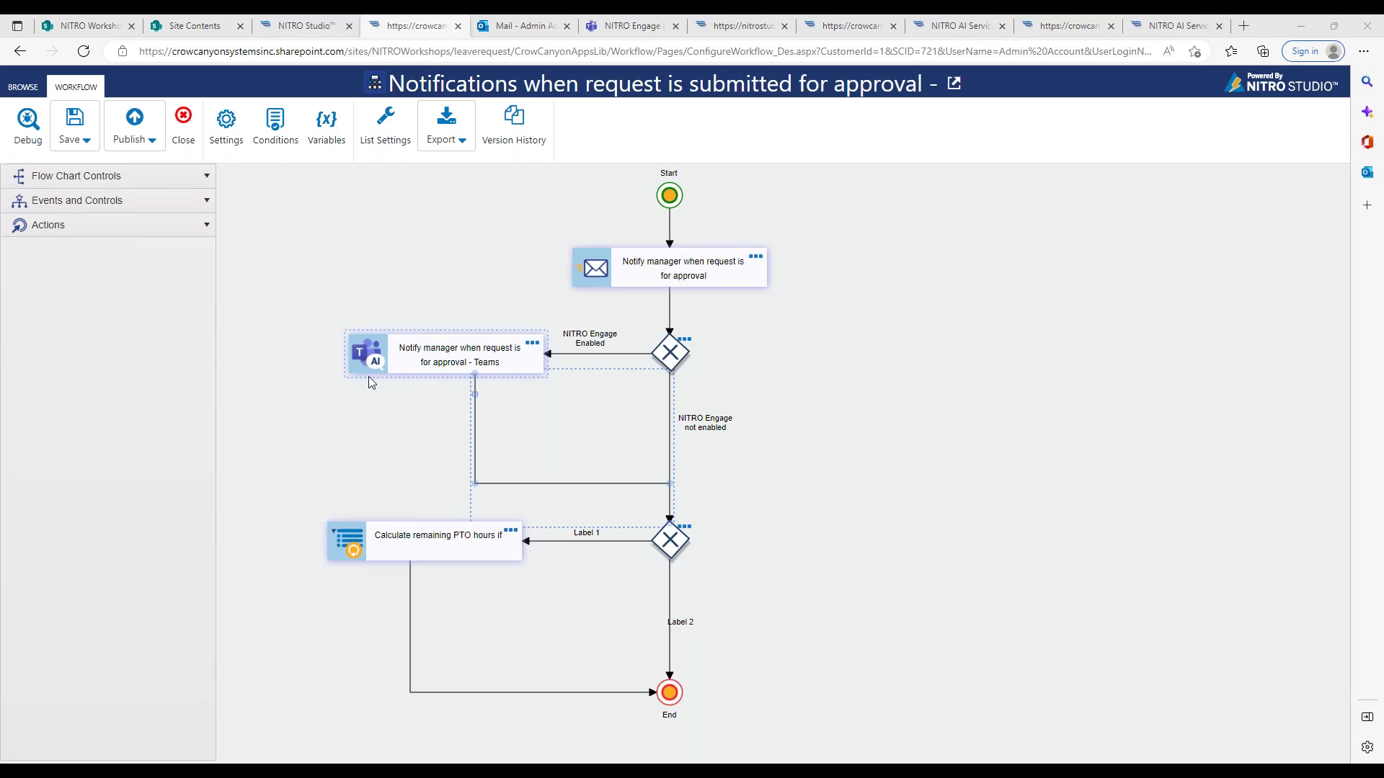
# Examine the workflow's start condition and trigger options in its settings, and close them without changes.
pyautogui.click(226, 123)
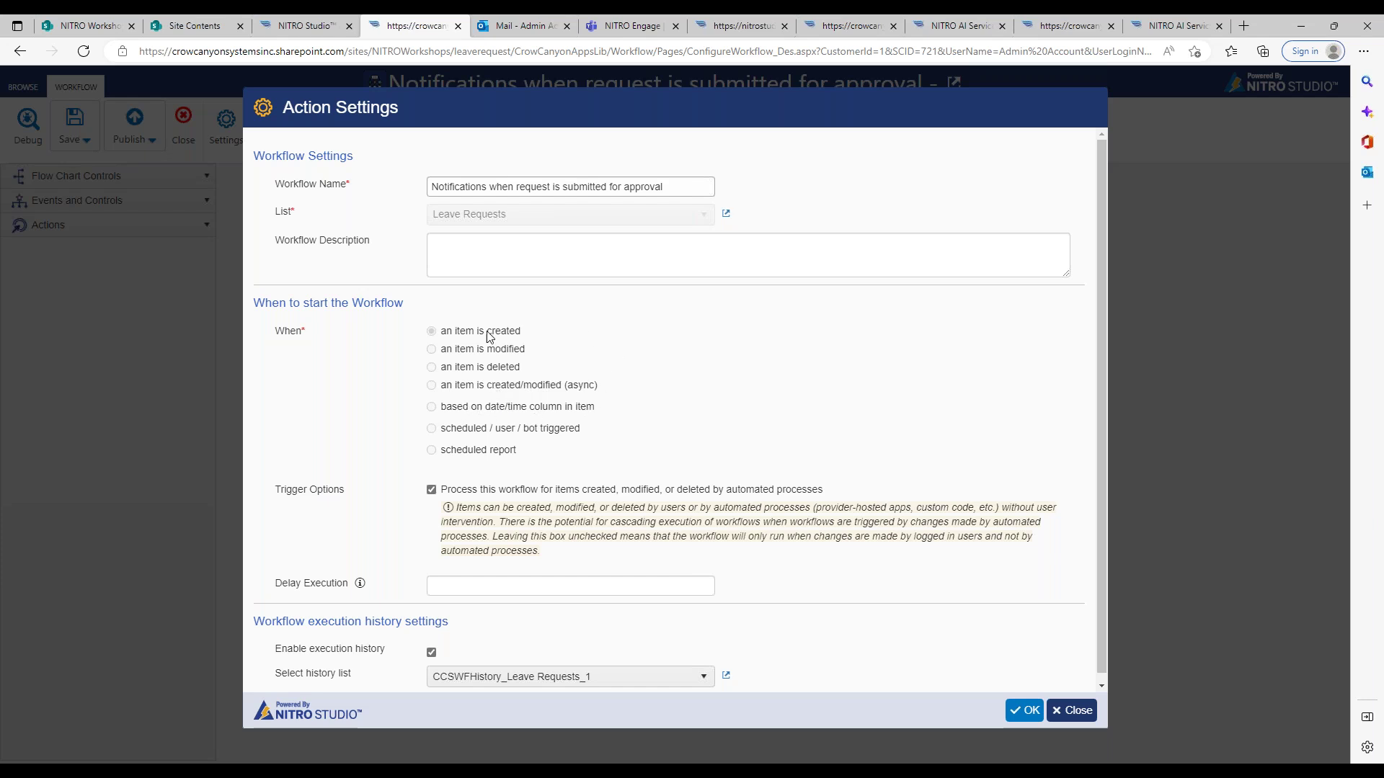
pyautogui.moveTo(524, 332); pyautogui.dragTo(443, 333)
pyautogui.click(400, 345)
pyautogui.moveTo(442, 333); pyautogui.dragTo(528, 339)
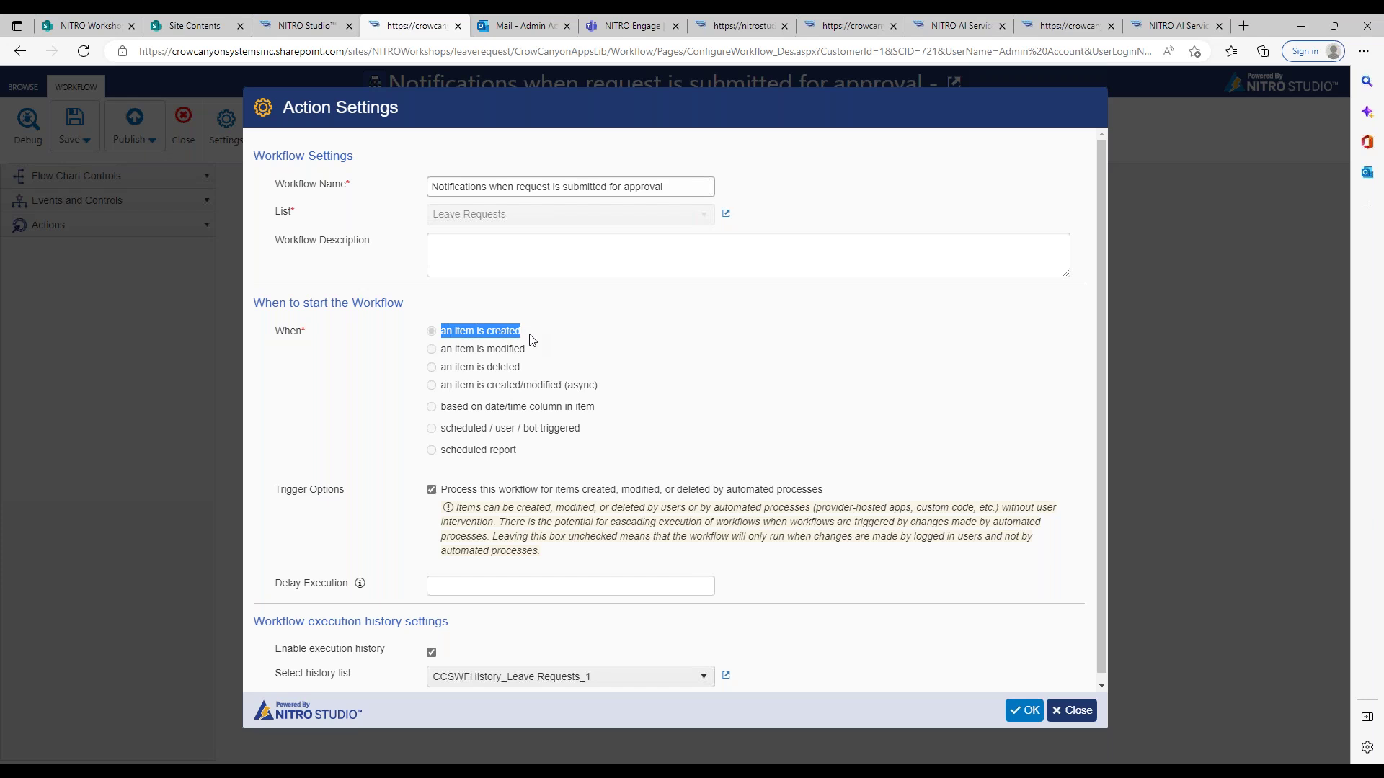
pyautogui.click(541, 335)
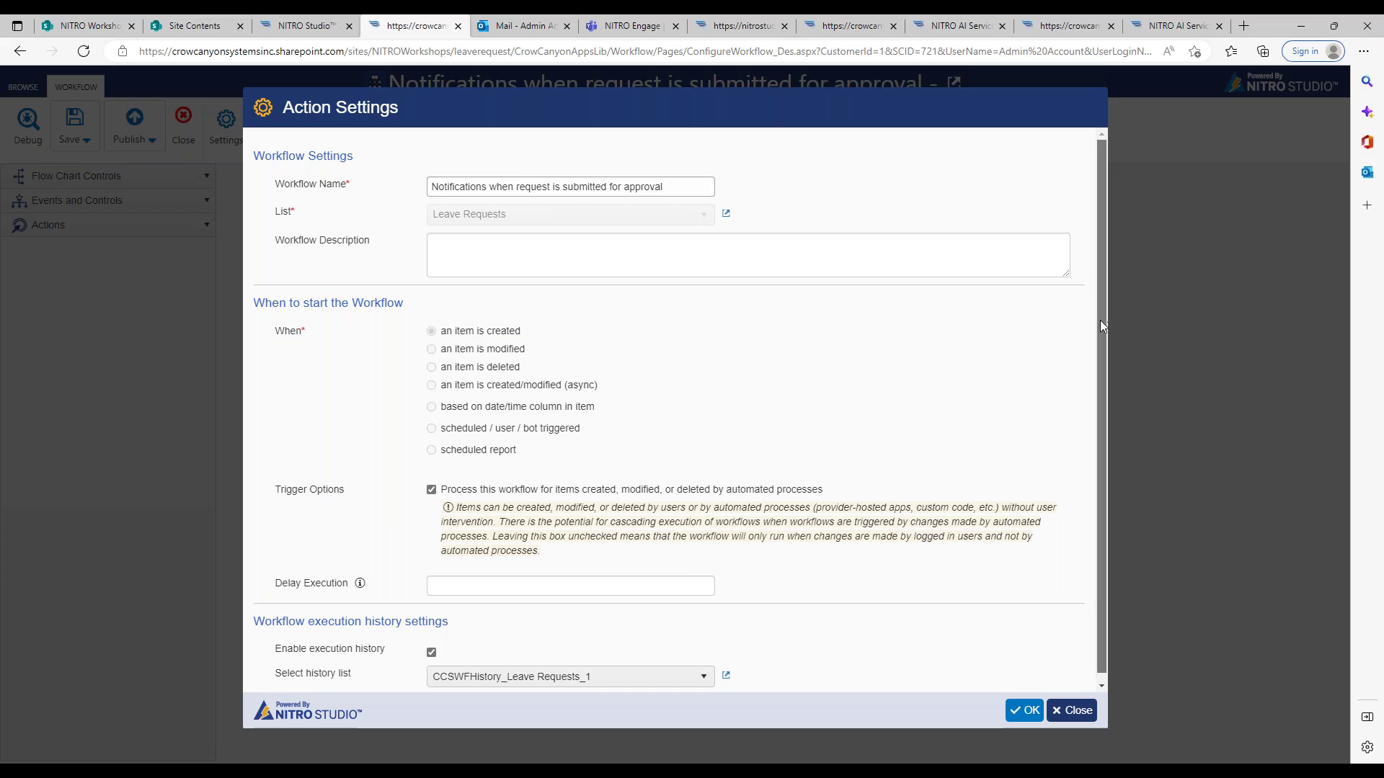
pyautogui.scroll(-1, 1101, 321)
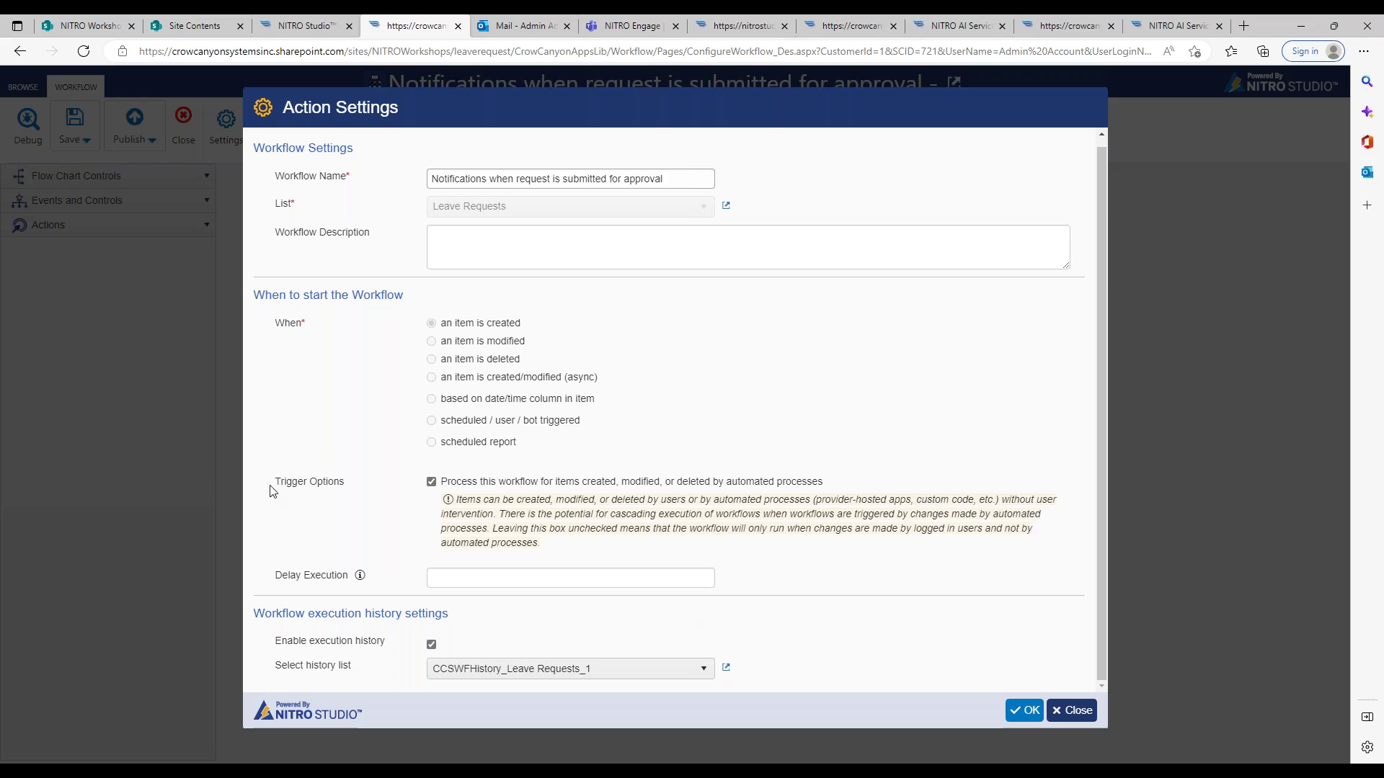
pyautogui.moveTo(273, 483); pyautogui.dragTo(370, 478)
pyautogui.click(372, 481)
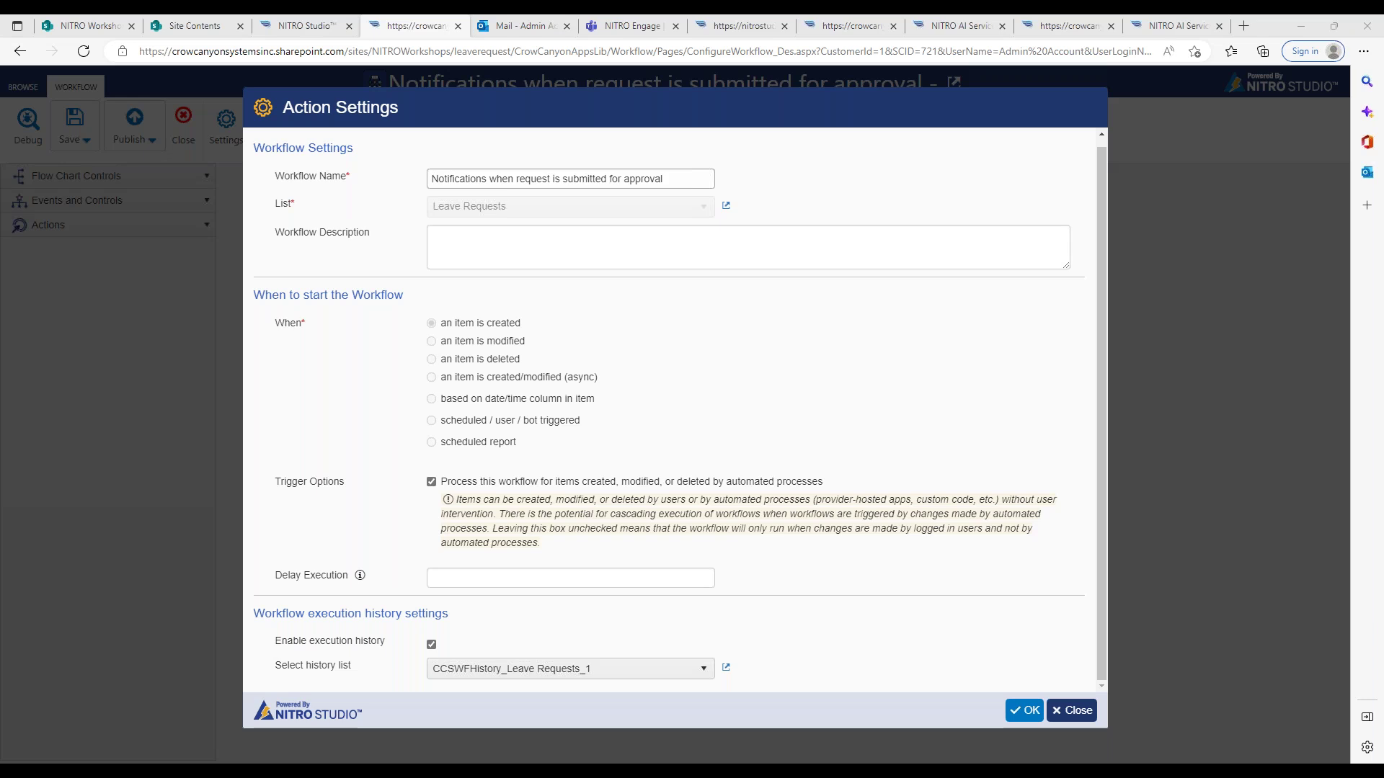
pyautogui.click(1068, 711)
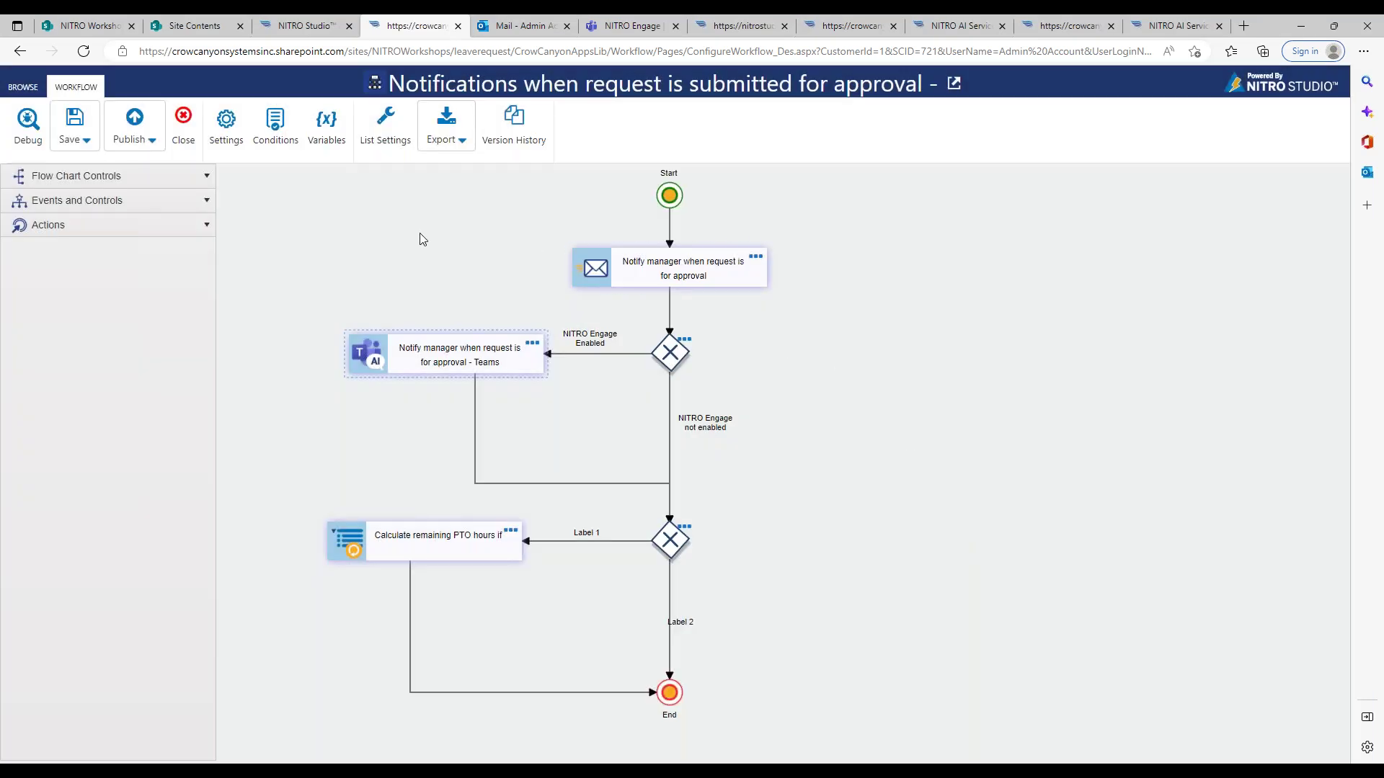
# Insert an Invoke Web Service action between the Calculate remaining PTO hours action and the End node.
pyautogui.click(191, 225)
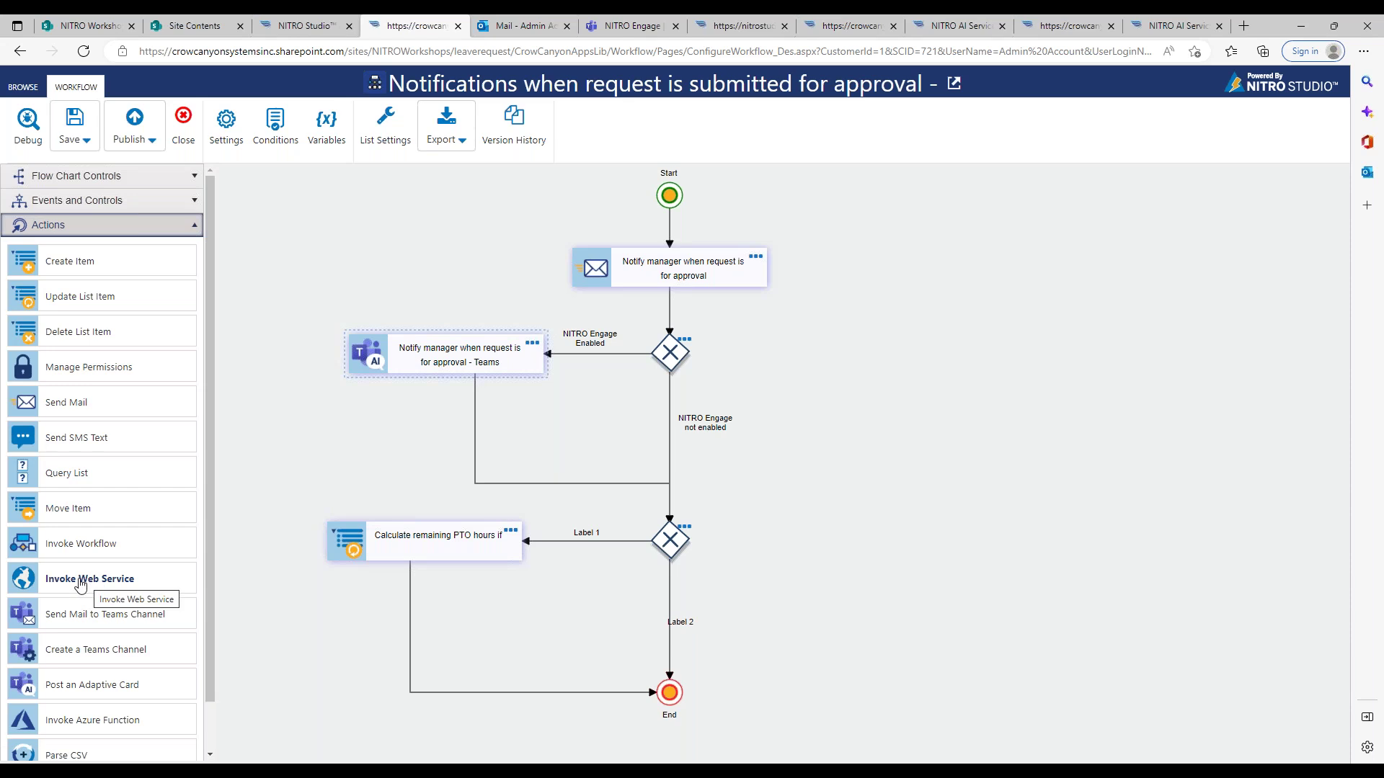
pyautogui.moveTo(86, 585); pyautogui.dragTo(421, 615)
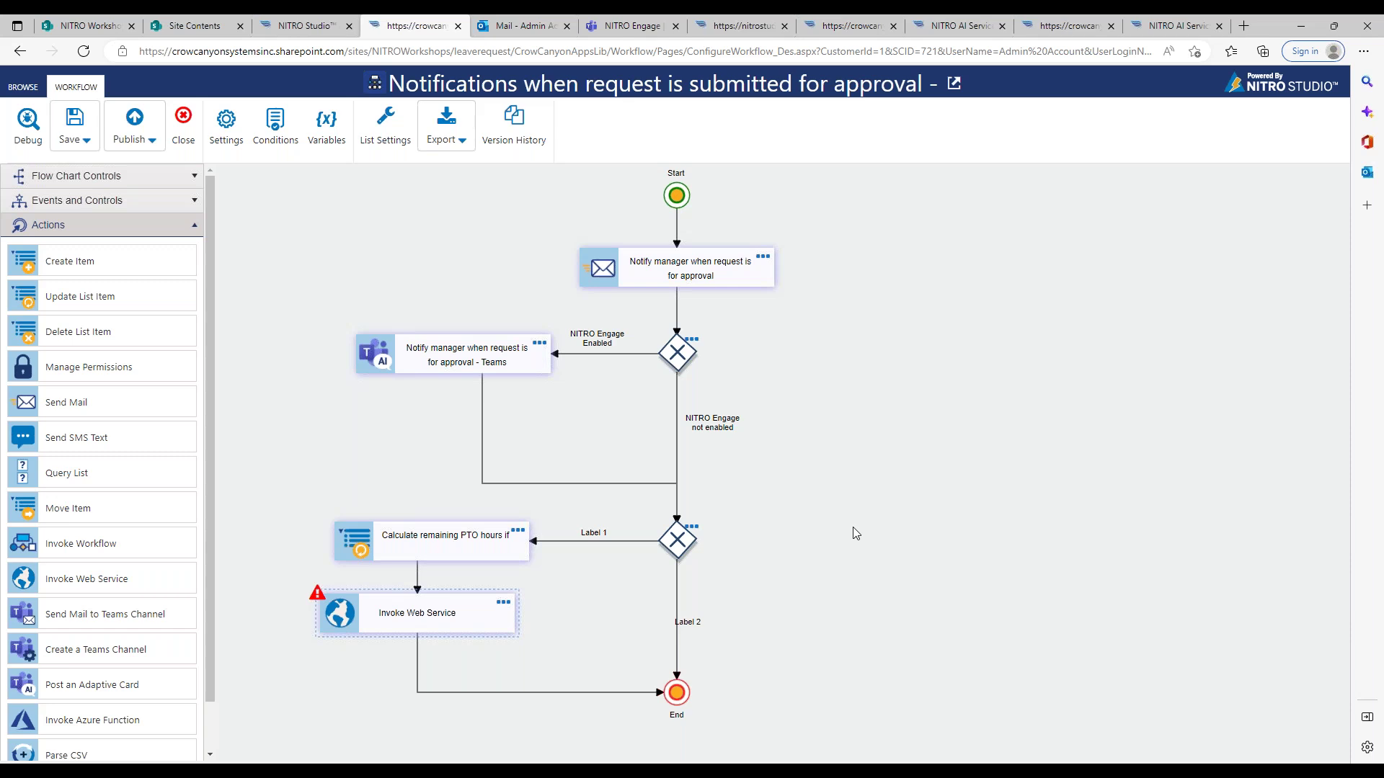
pyautogui.moveTo(864, 580); pyautogui.dragTo(900, 408)
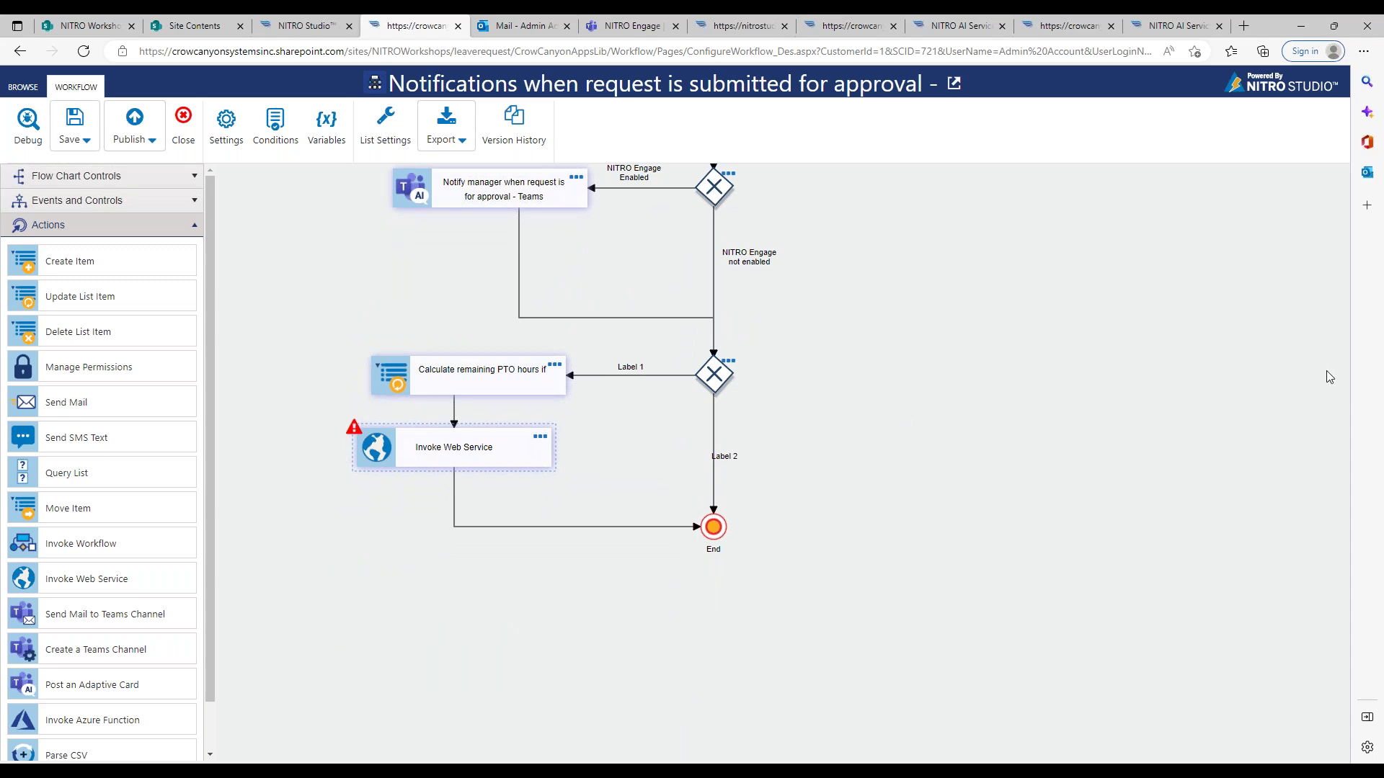
# Examine the URL and HTTP method options in the Invoke Web Service action's settings, and close them without saving.
pyautogui.click(544, 443)
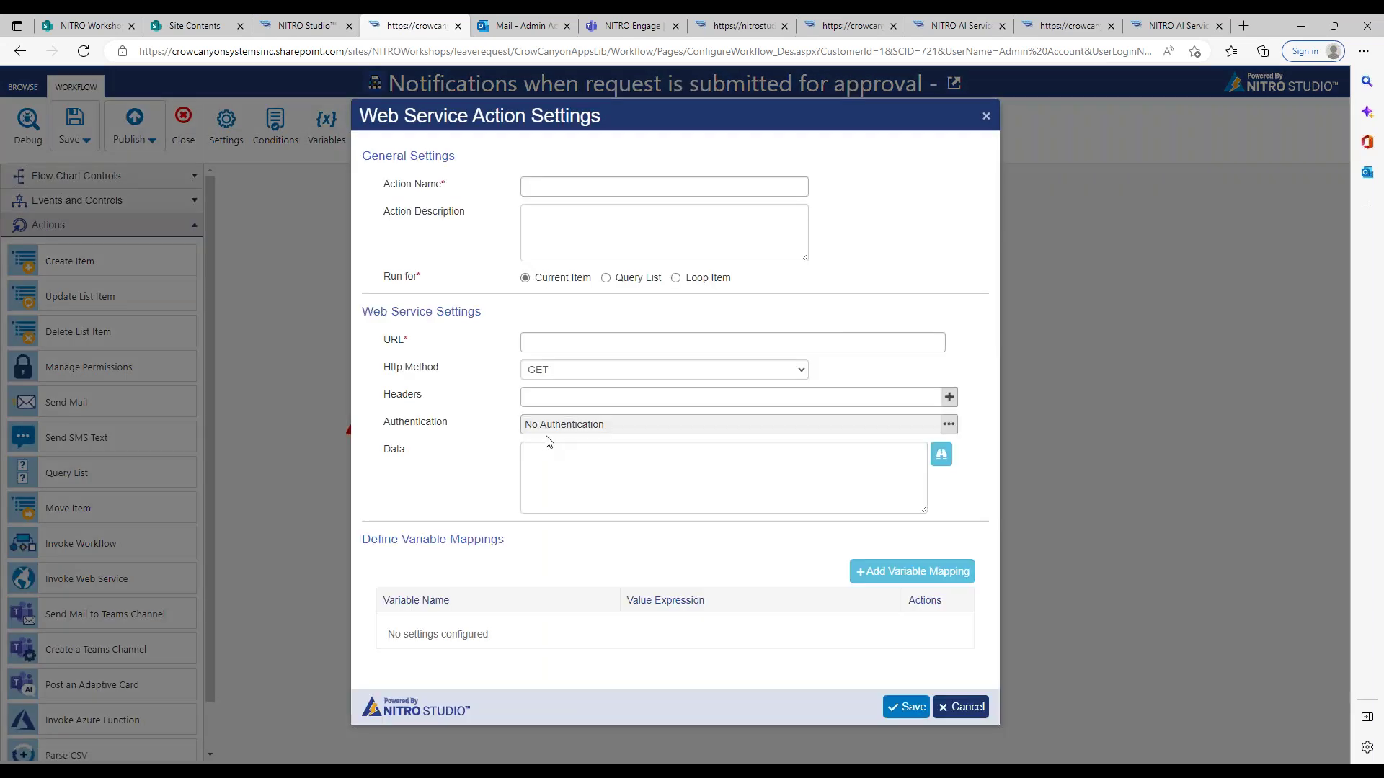
pyautogui.click(605, 343)
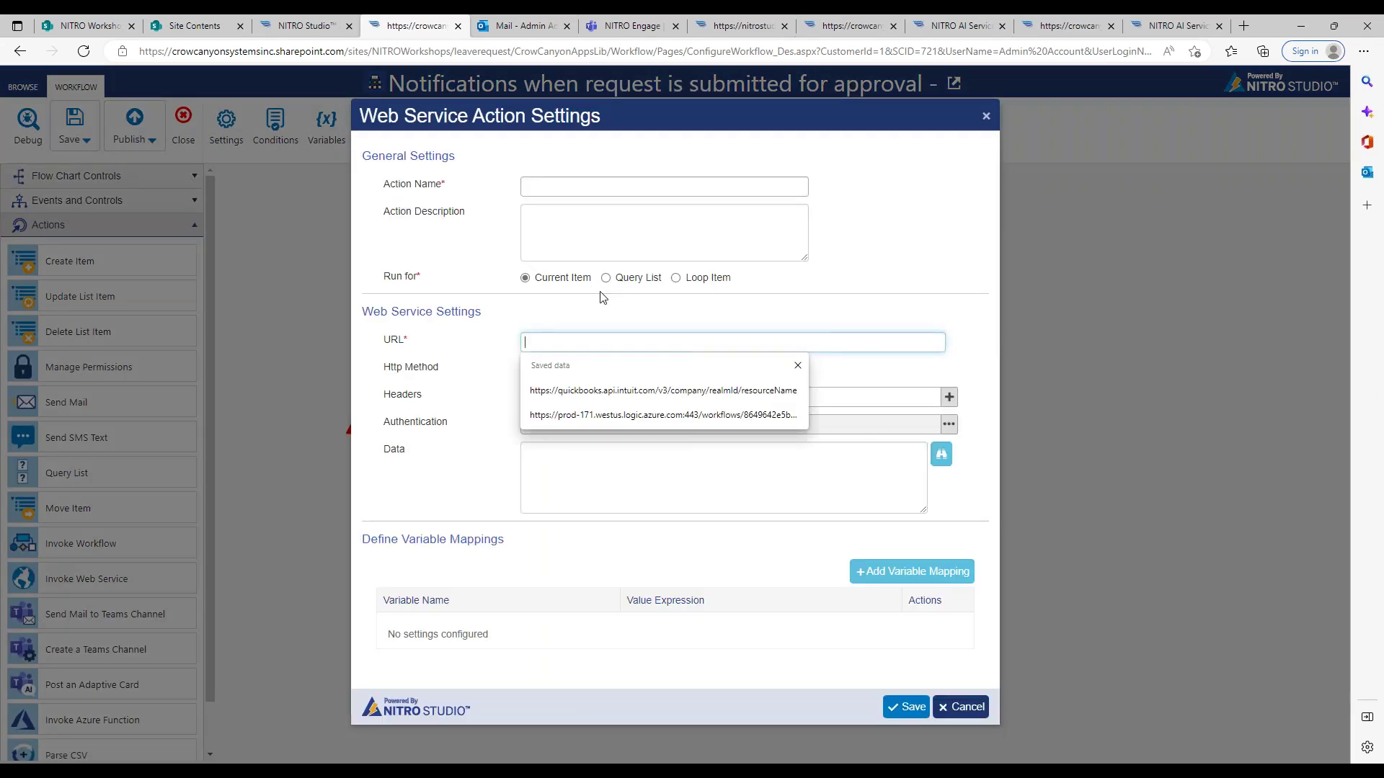
pyautogui.click(468, 353)
pyautogui.click(538, 336)
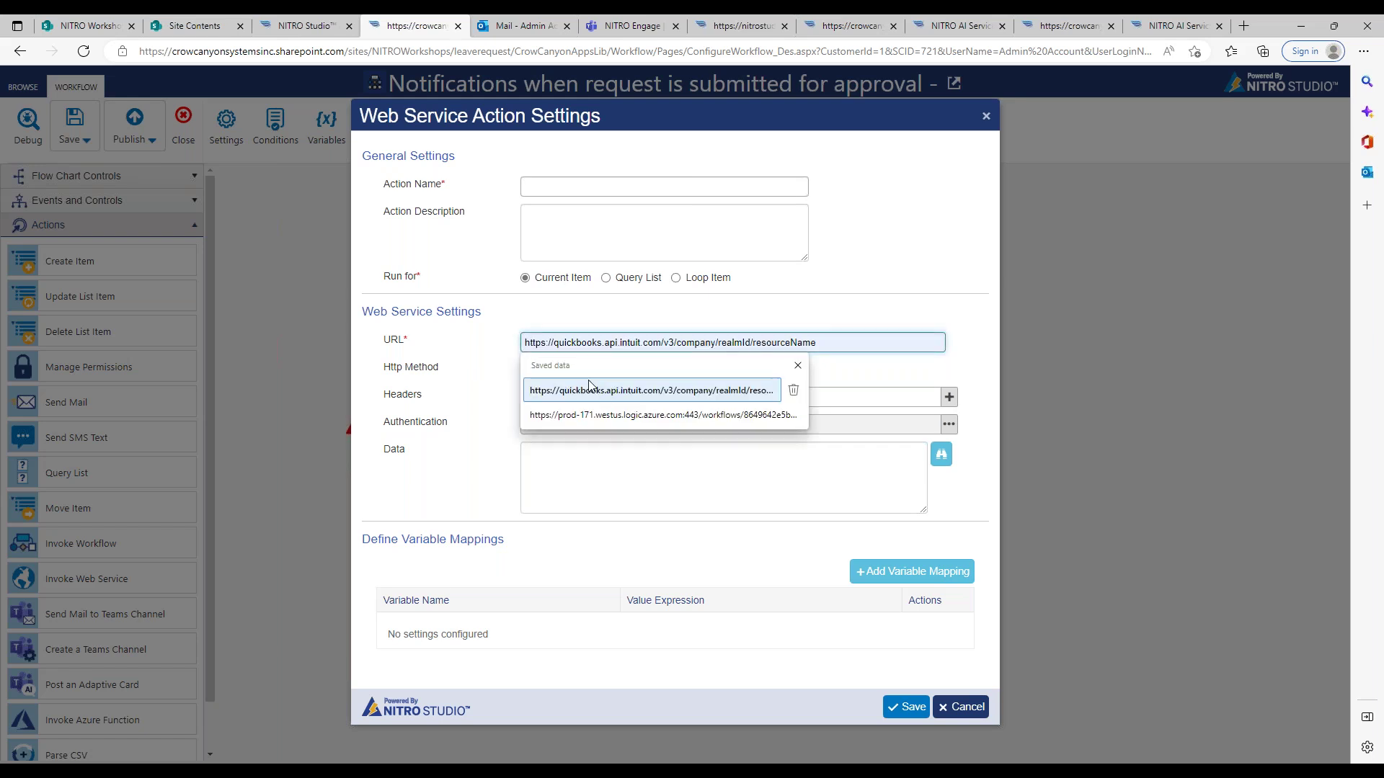
pyautogui.click(476, 346)
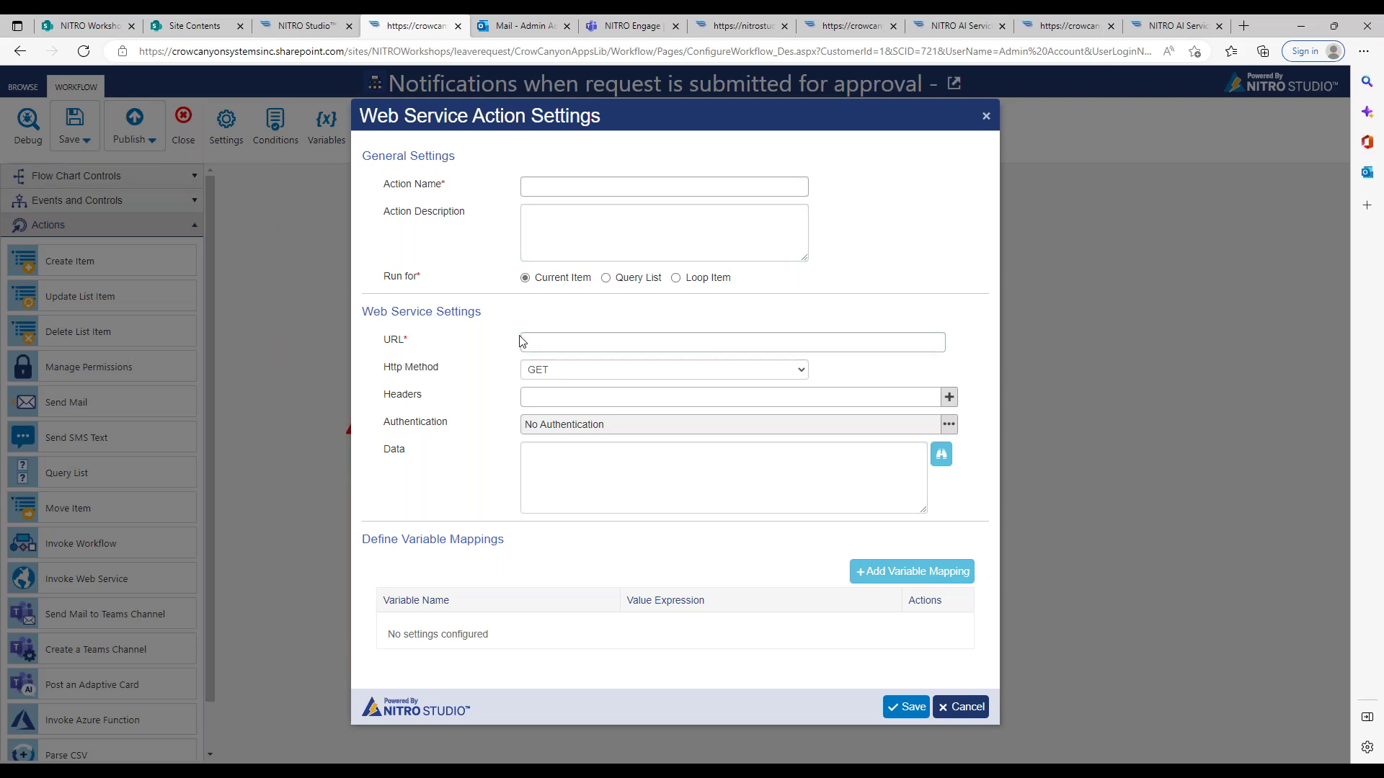
pyautogui.click(556, 371)
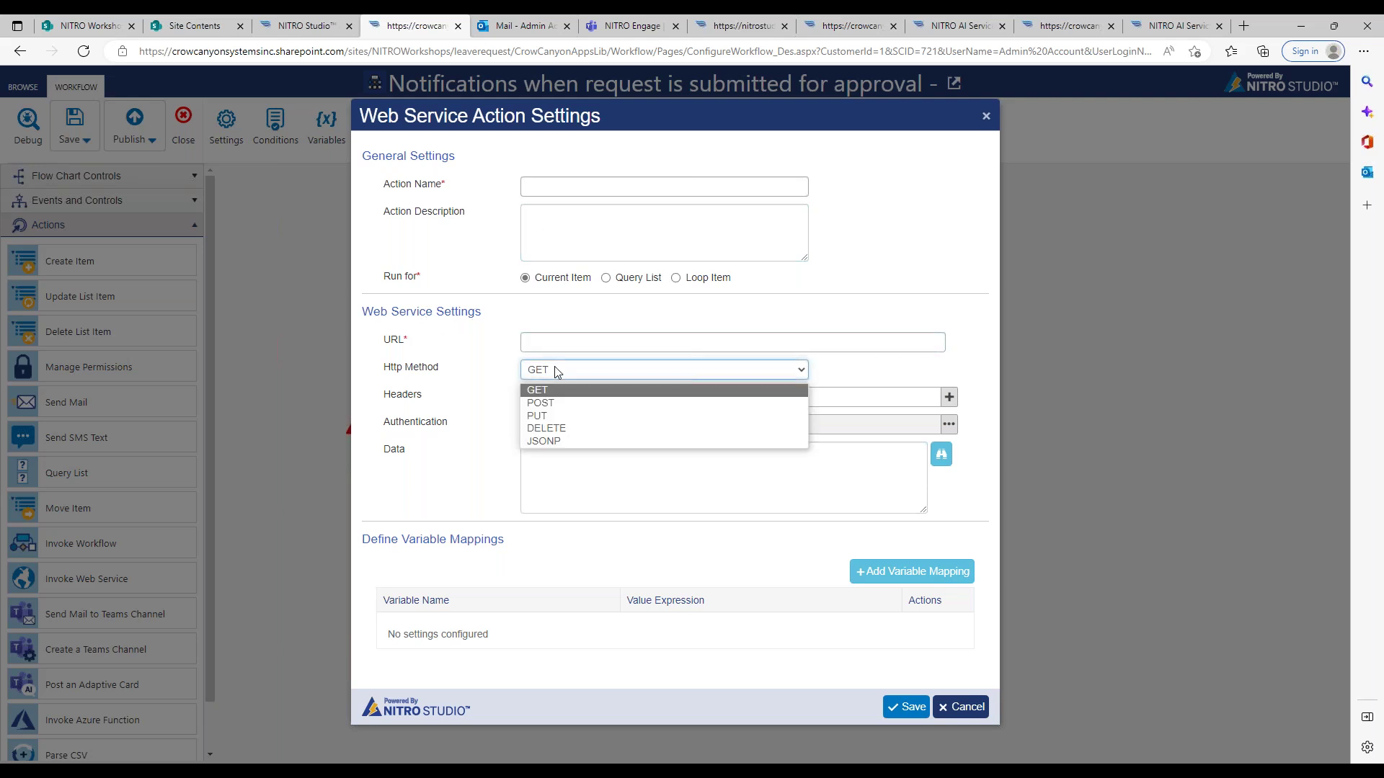
pyautogui.click(471, 388)
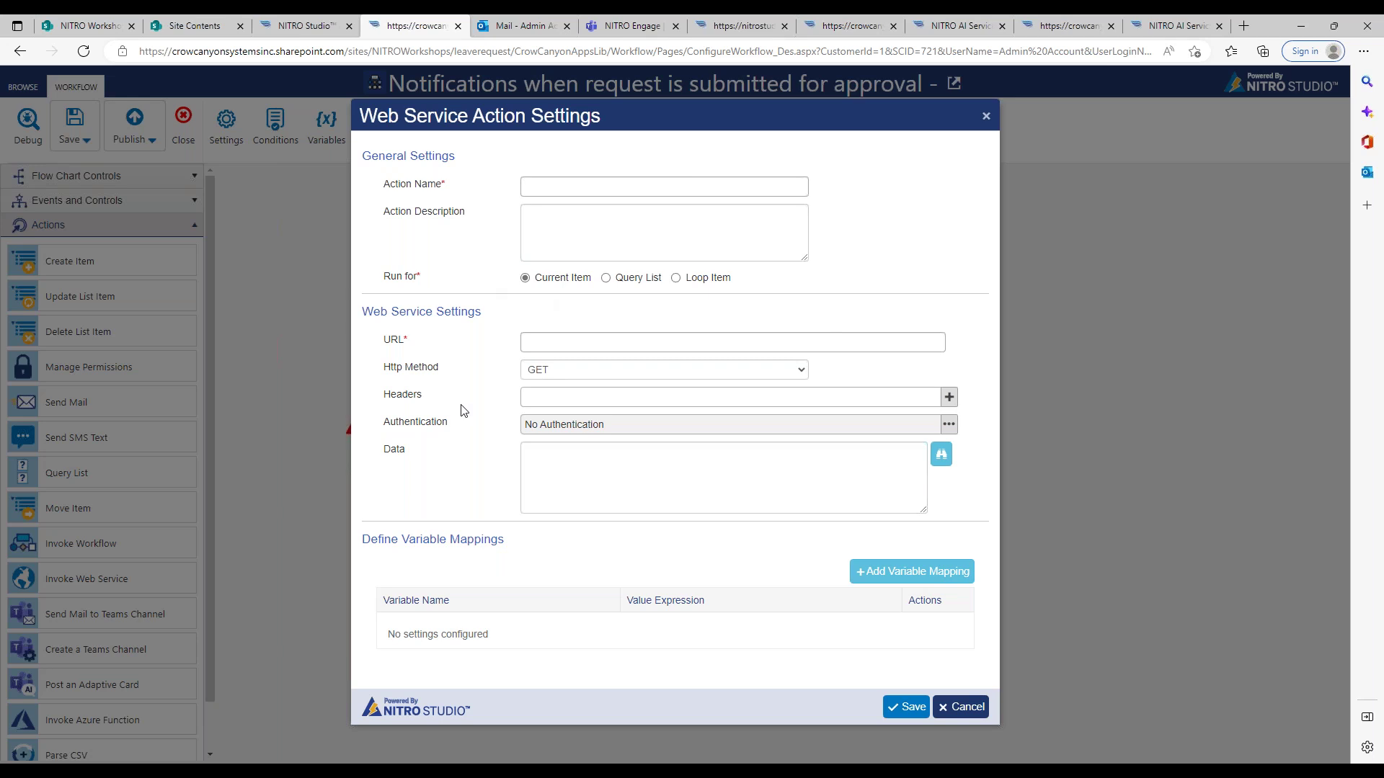
pyautogui.click(964, 707)
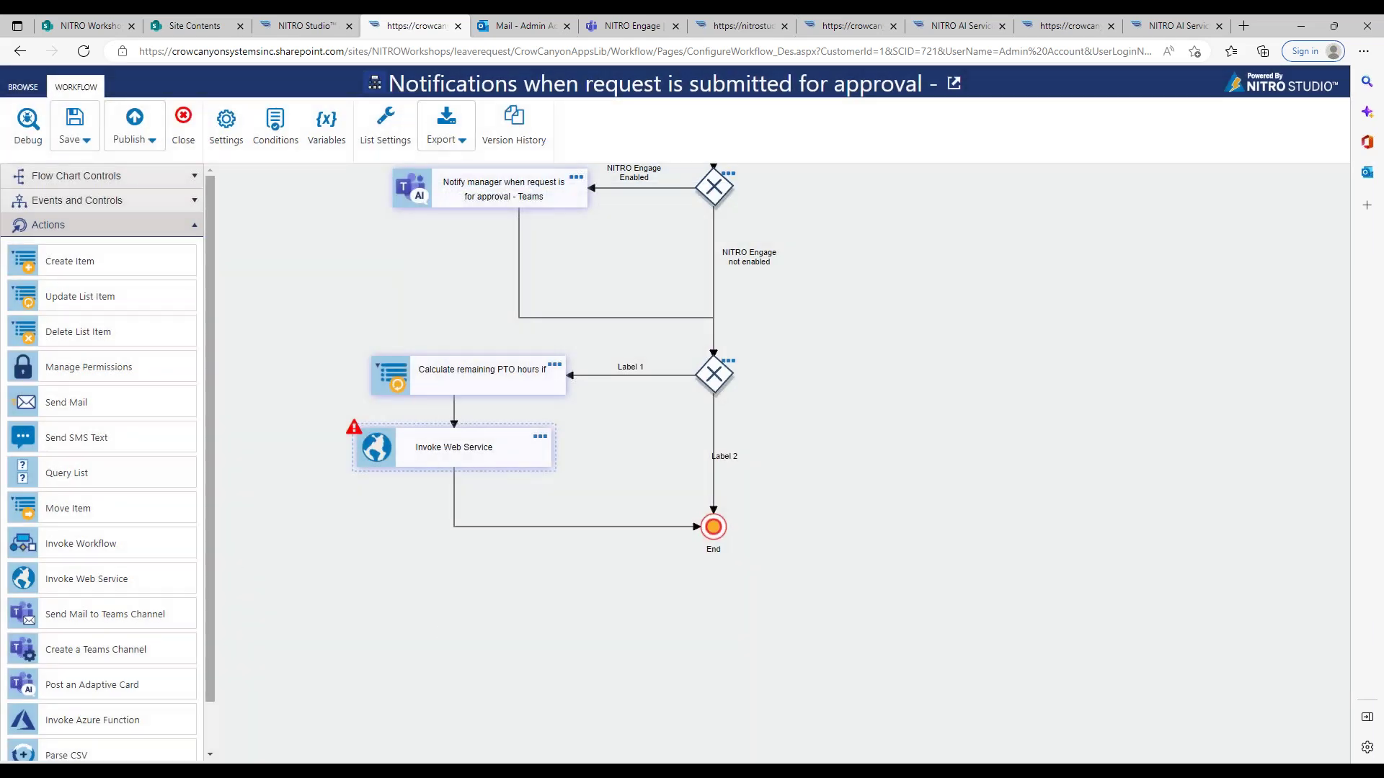
# Insert an Invoke Azure Function action between Invoke Web Service and the End node, review its URL setting, and cancel its settings.
pyautogui.moveTo(123, 718); pyautogui.dragTo(497, 524)
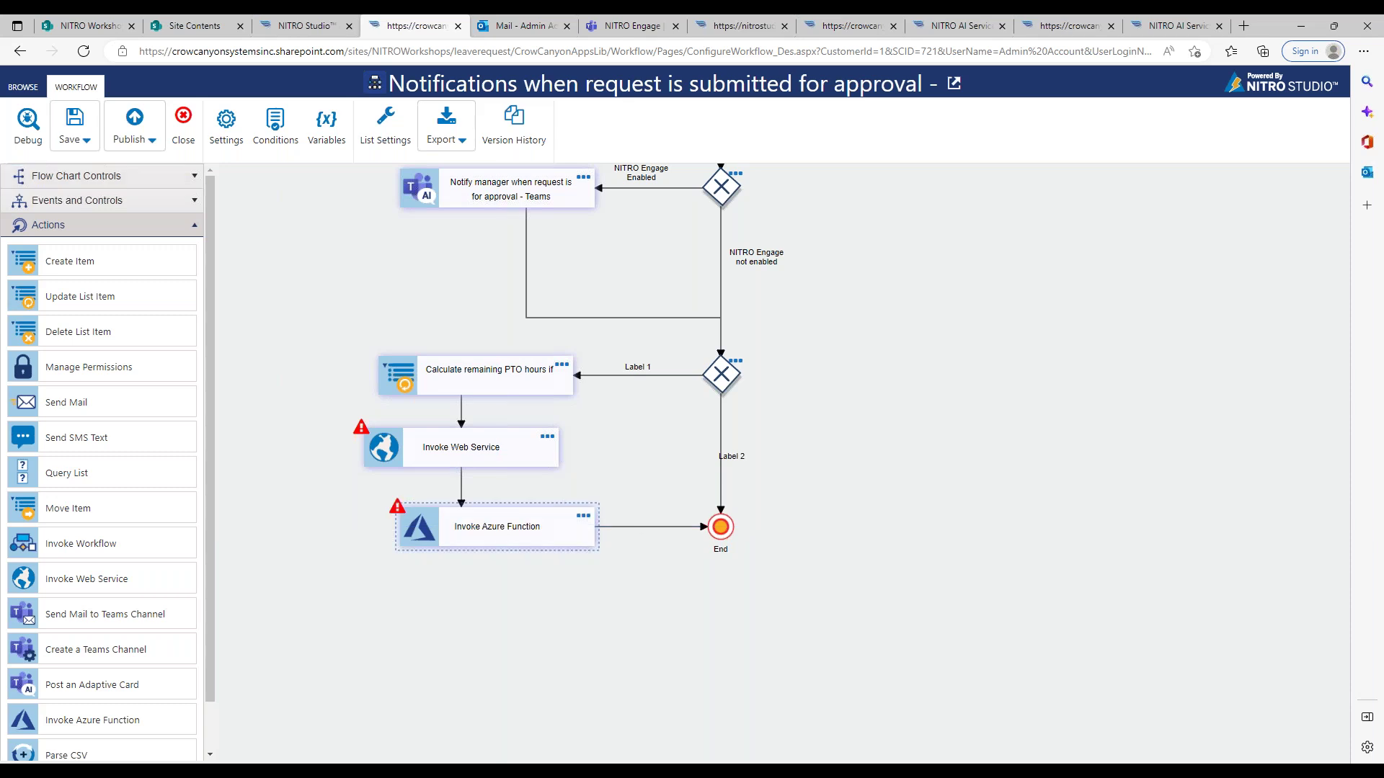
pyautogui.click(582, 519)
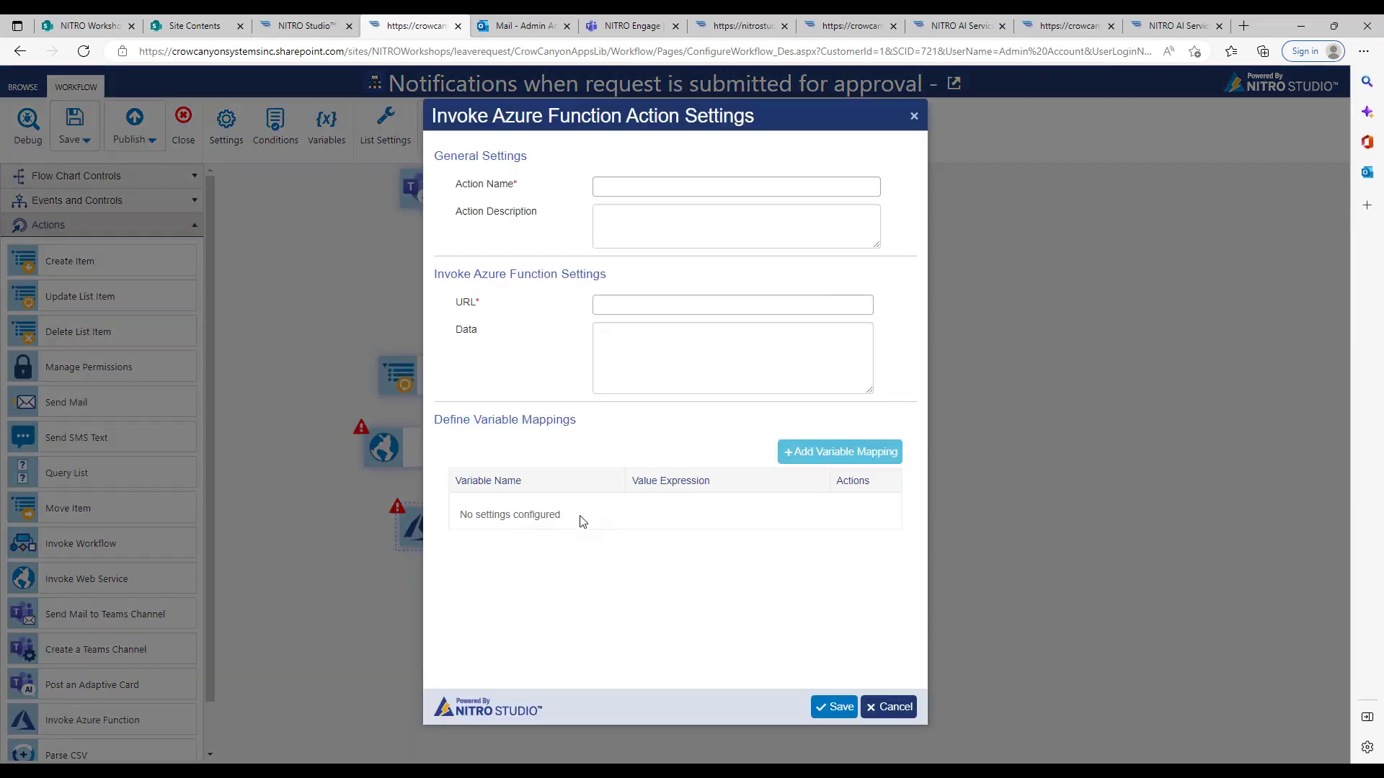
pyautogui.click(609, 304)
pyautogui.click(543, 315)
pyautogui.click(899, 706)
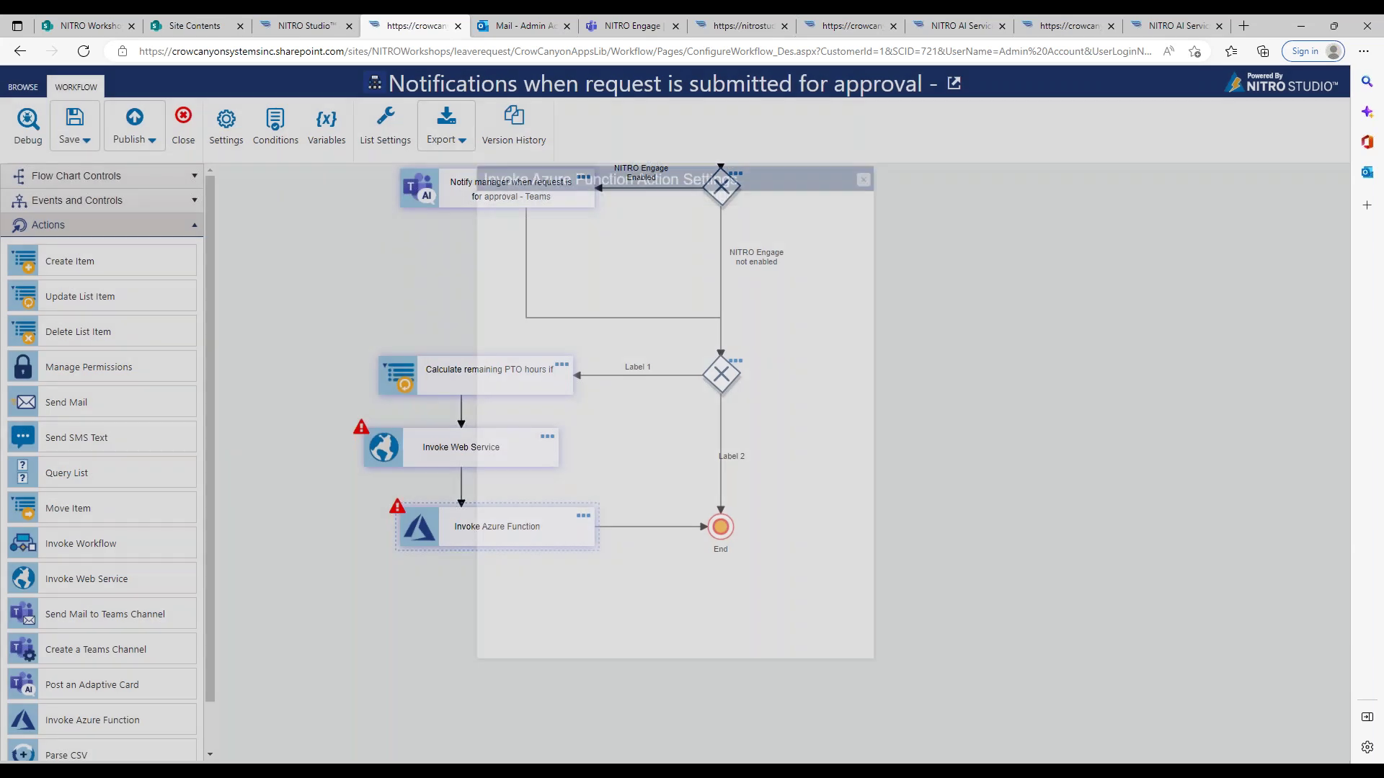
pyautogui.doubleClick(550, 446)
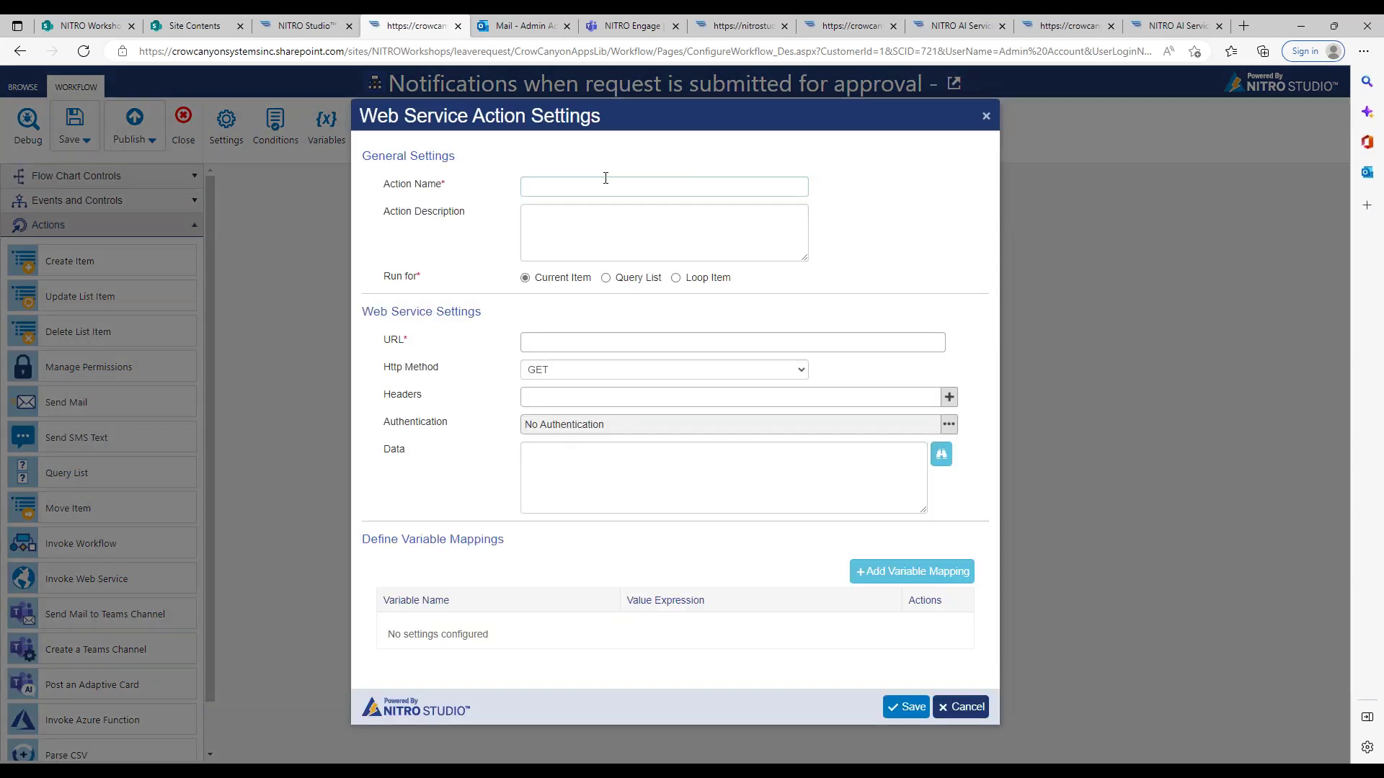
pyautogui.click(584, 342)
pyautogui.click(590, 390)
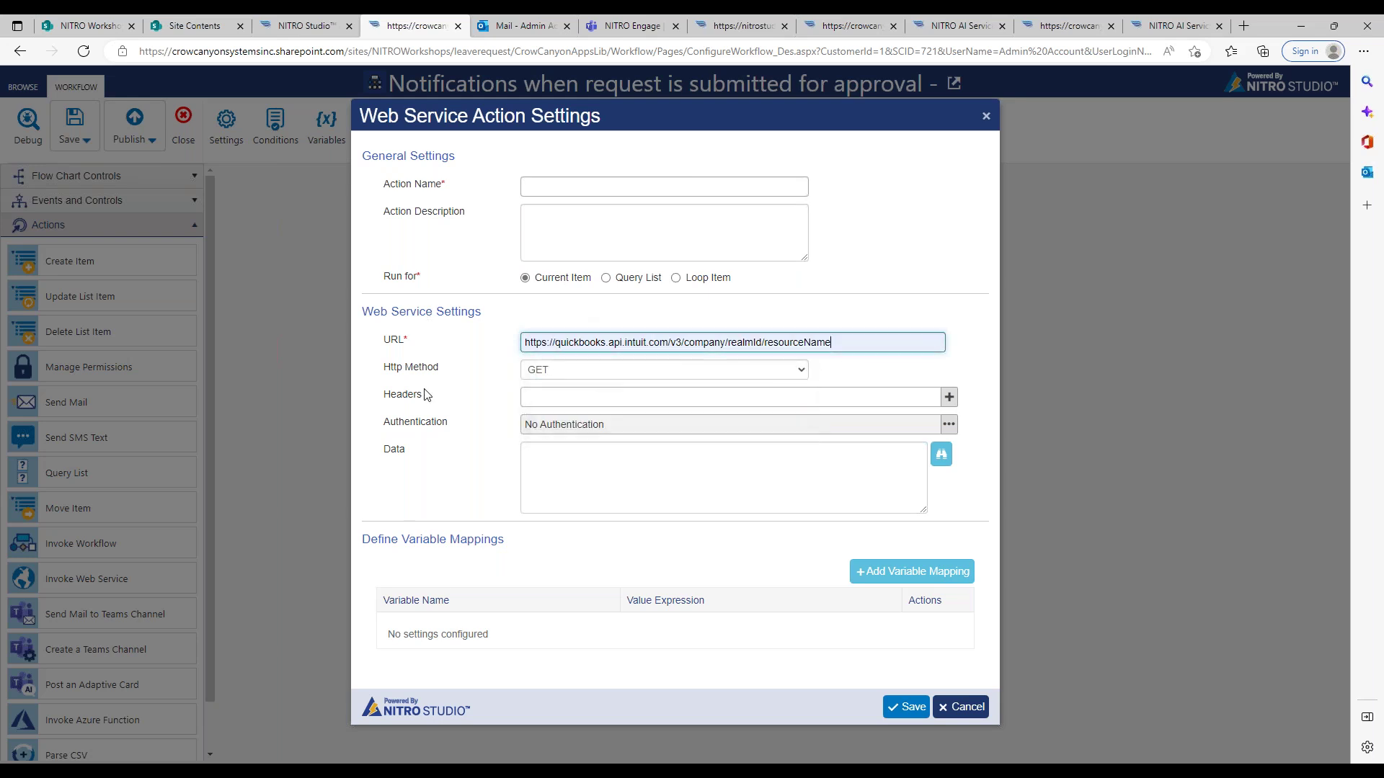
pyautogui.click(641, 372)
pyautogui.click(640, 370)
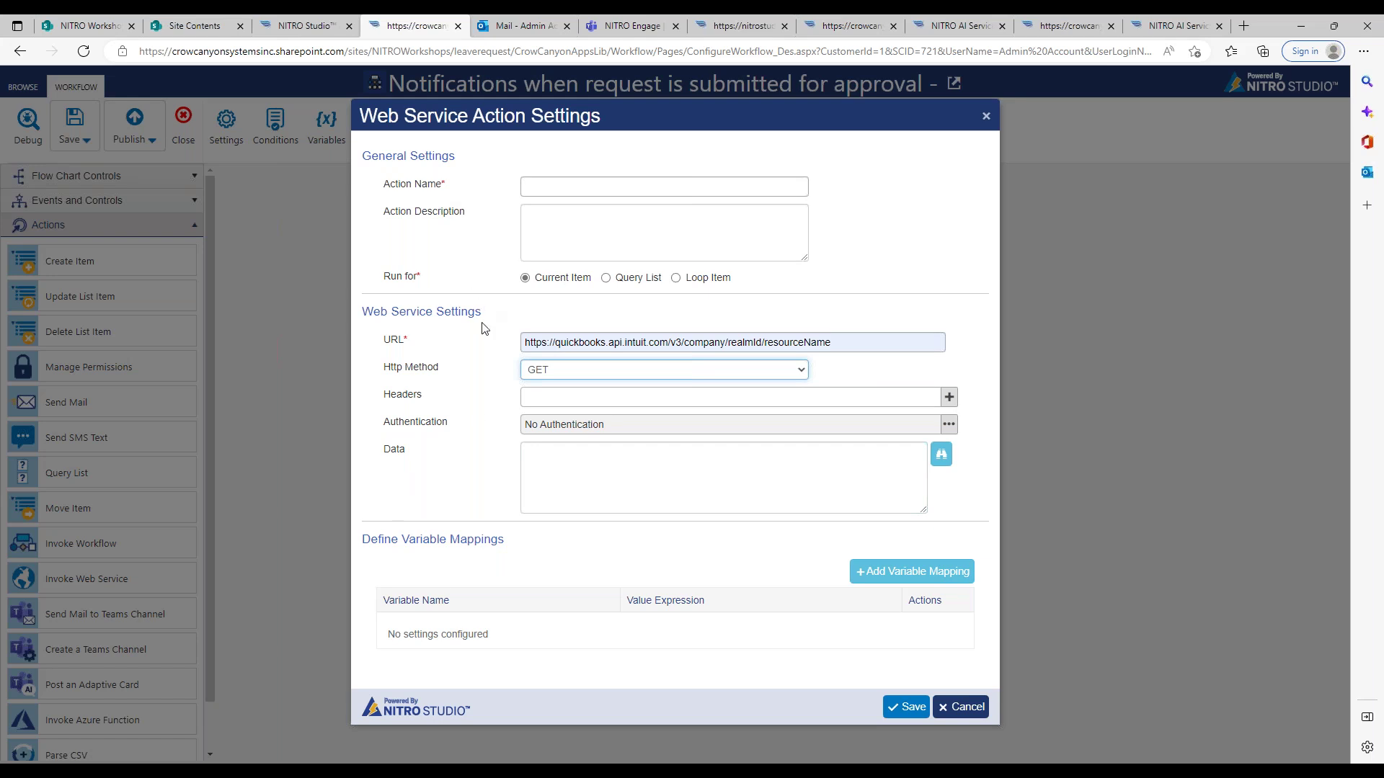
pyautogui.click(966, 708)
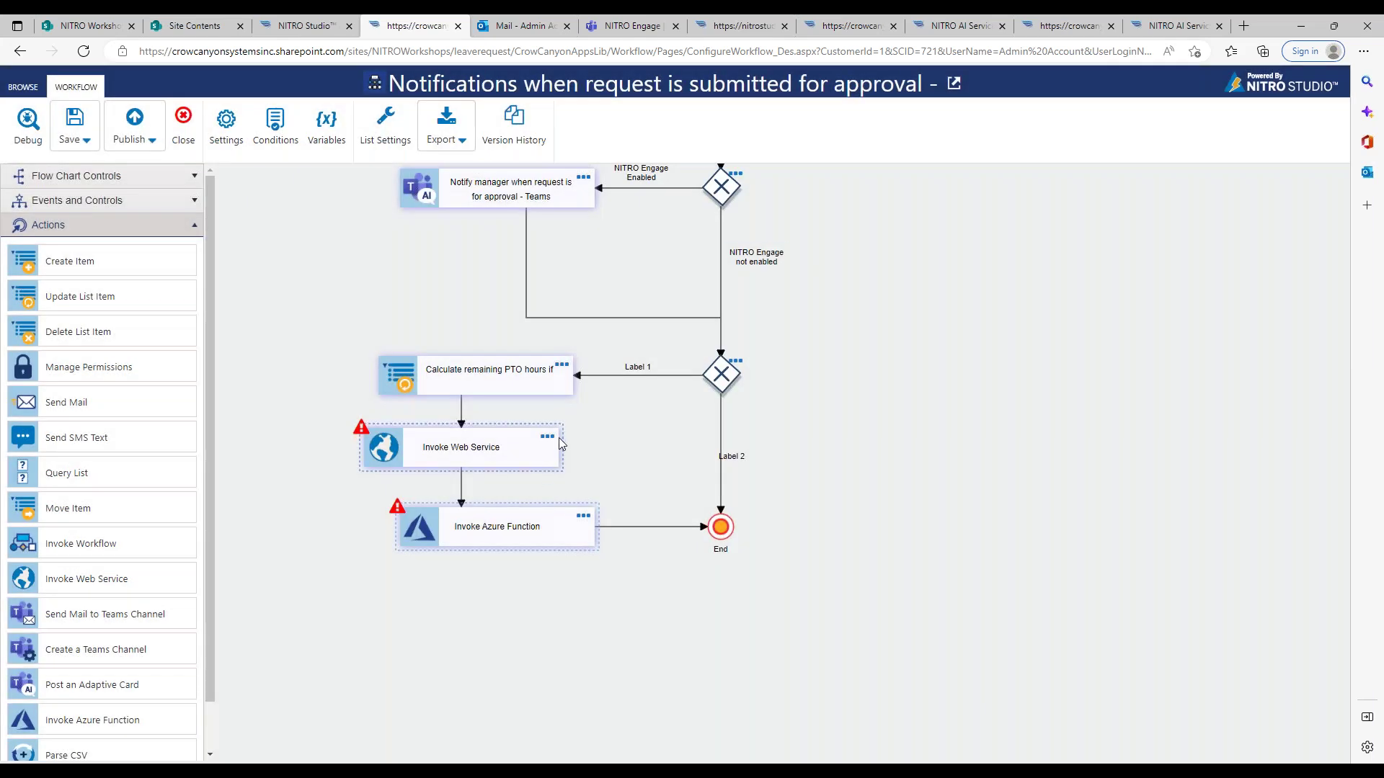
pyautogui.click(551, 438)
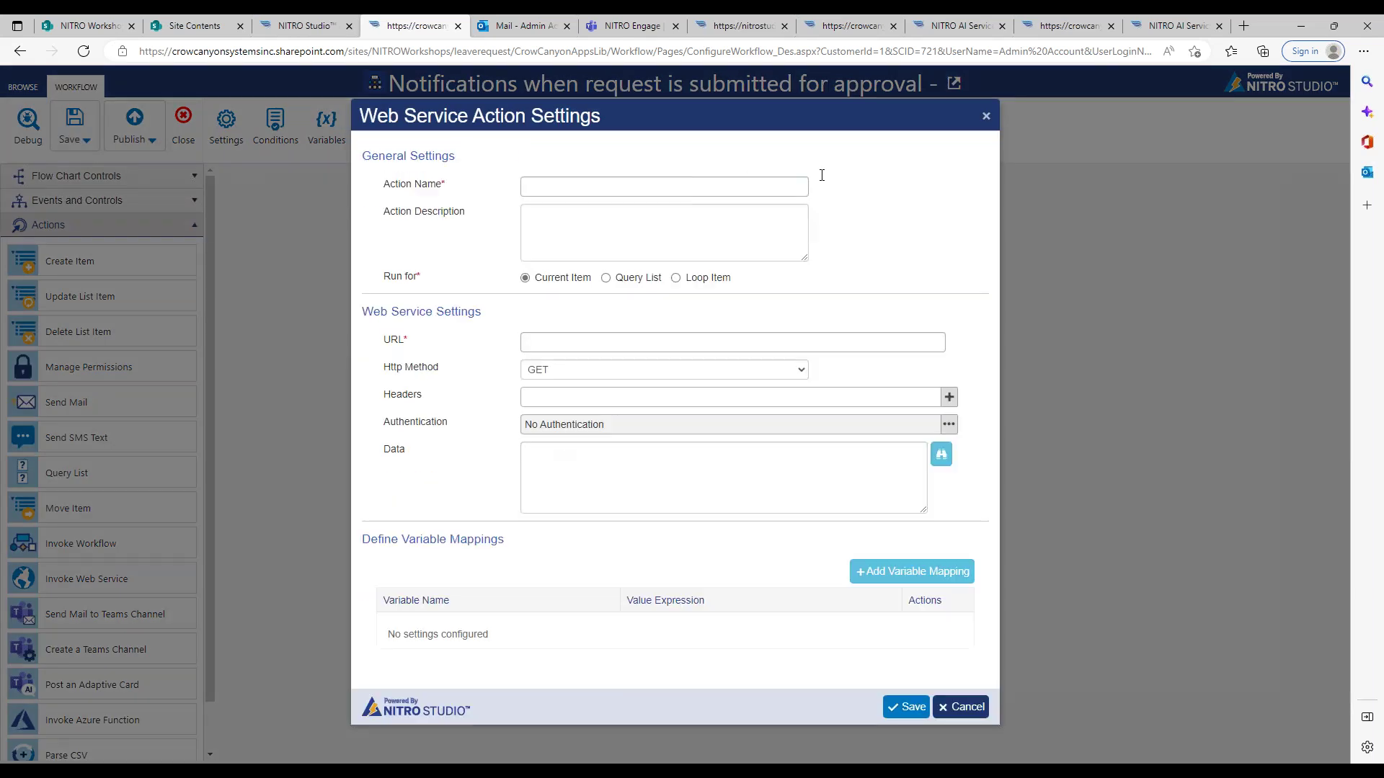
pyautogui.click(986, 116)
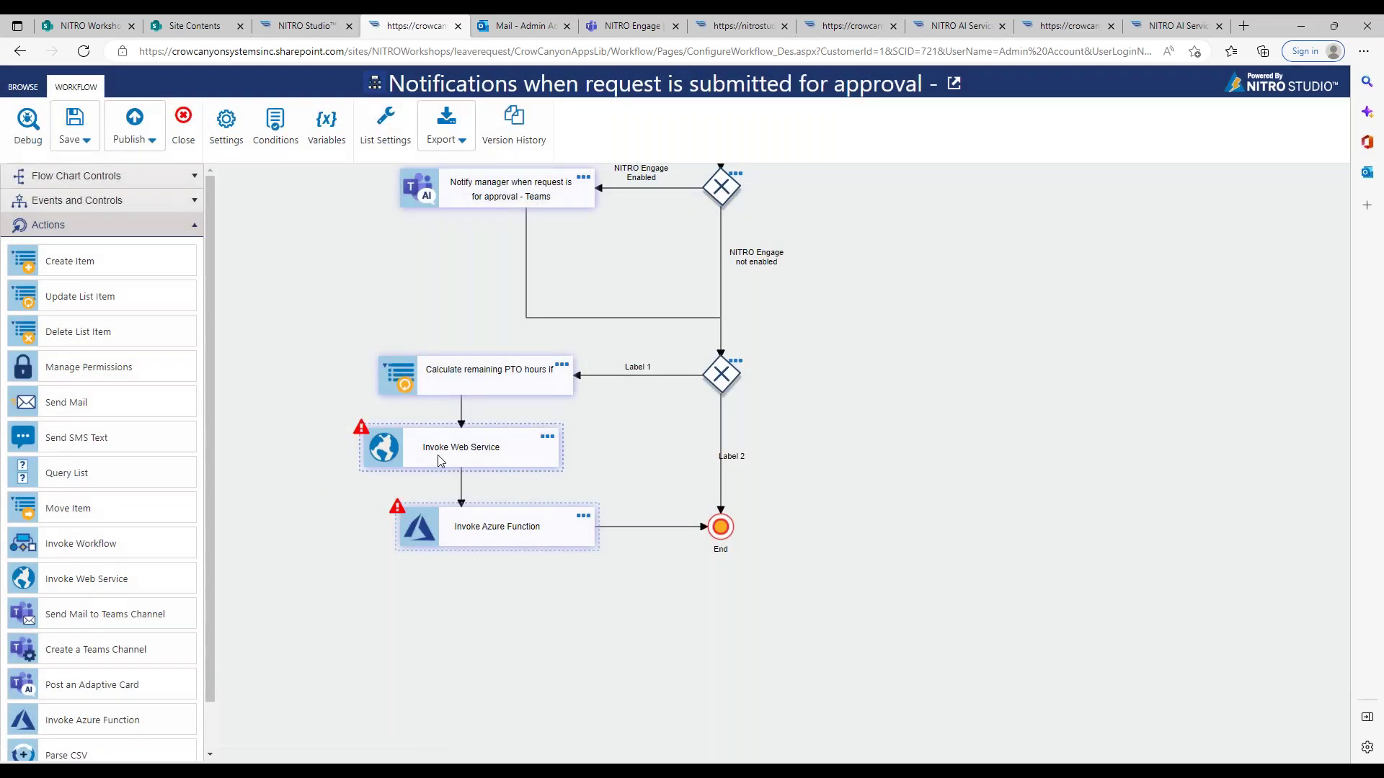
# Delete the Invoke Web Service and Invoke Azure Function actions from the workflow.
pyautogui.moveTo(402, 452)
pyautogui.click(577, 439)
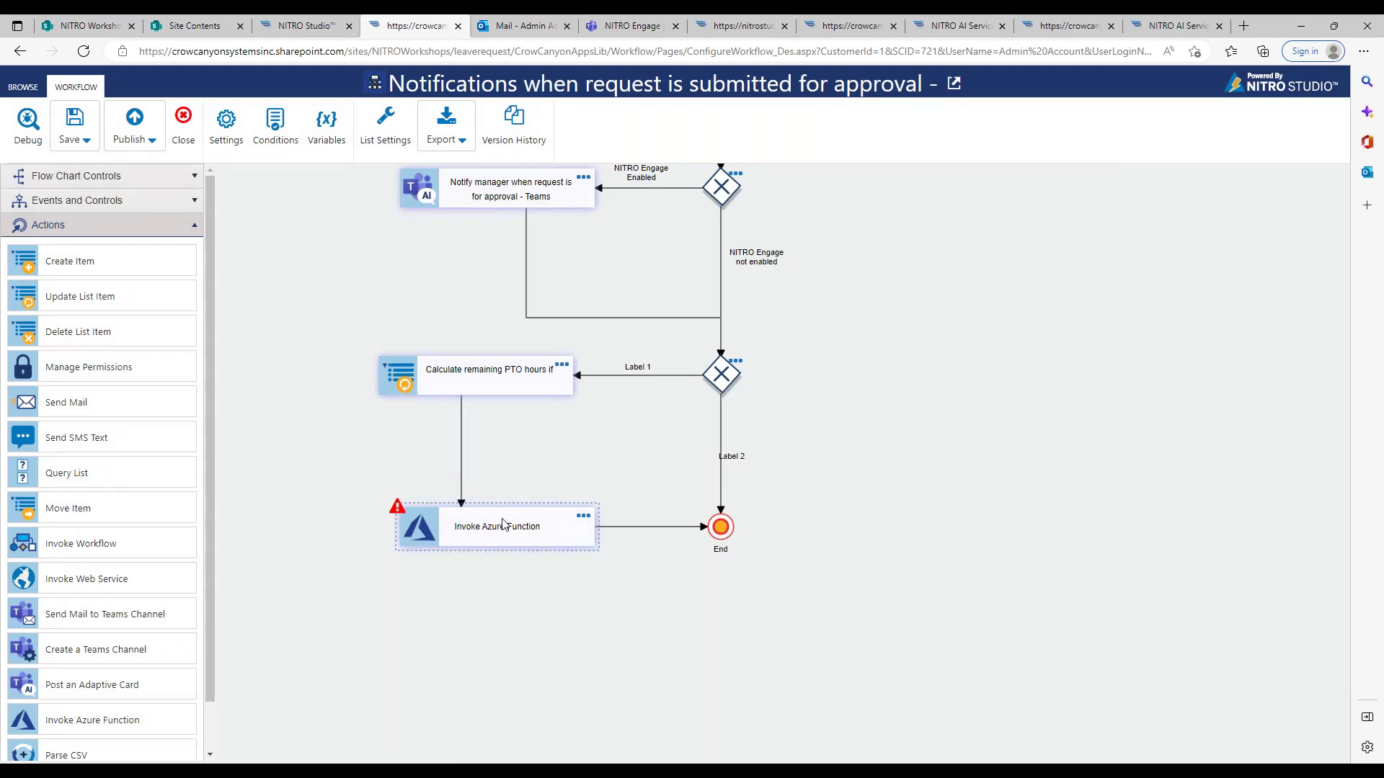
pyautogui.moveTo(487, 524)
pyautogui.click(613, 519)
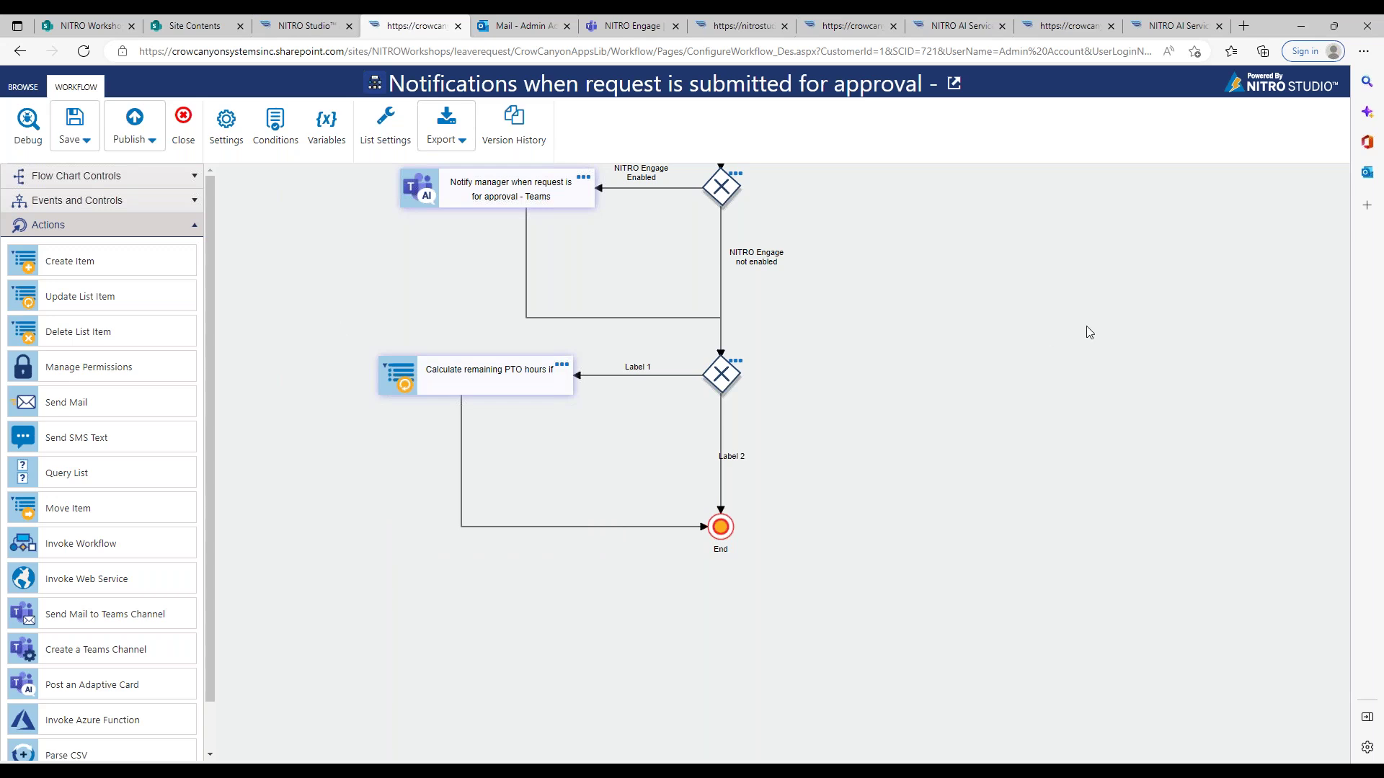
pyautogui.moveTo(1028, 300); pyautogui.dragTo(1033, 375)
pyautogui.moveTo(980, 386); pyautogui.dragTo(999, 436)
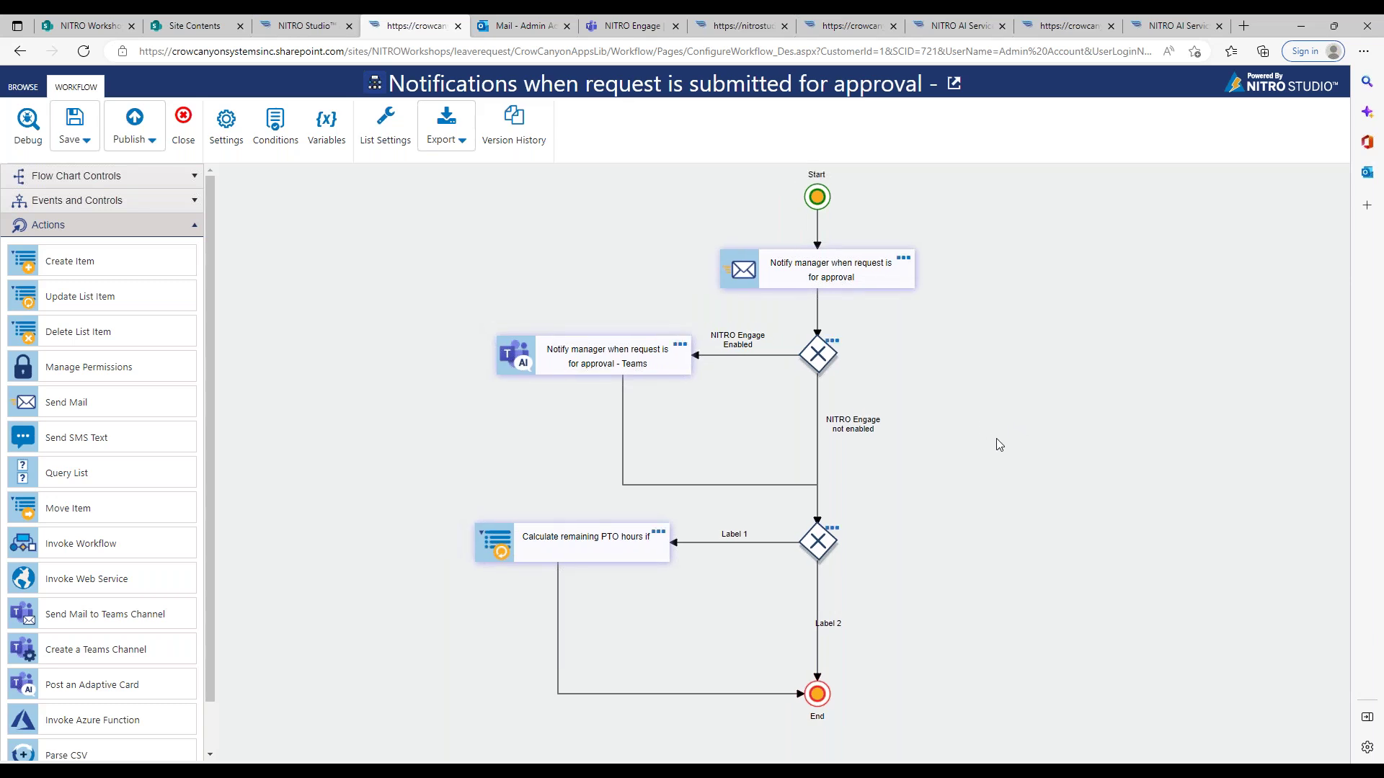
pyautogui.moveTo(1006, 441); pyautogui.dragTo(1022, 440)
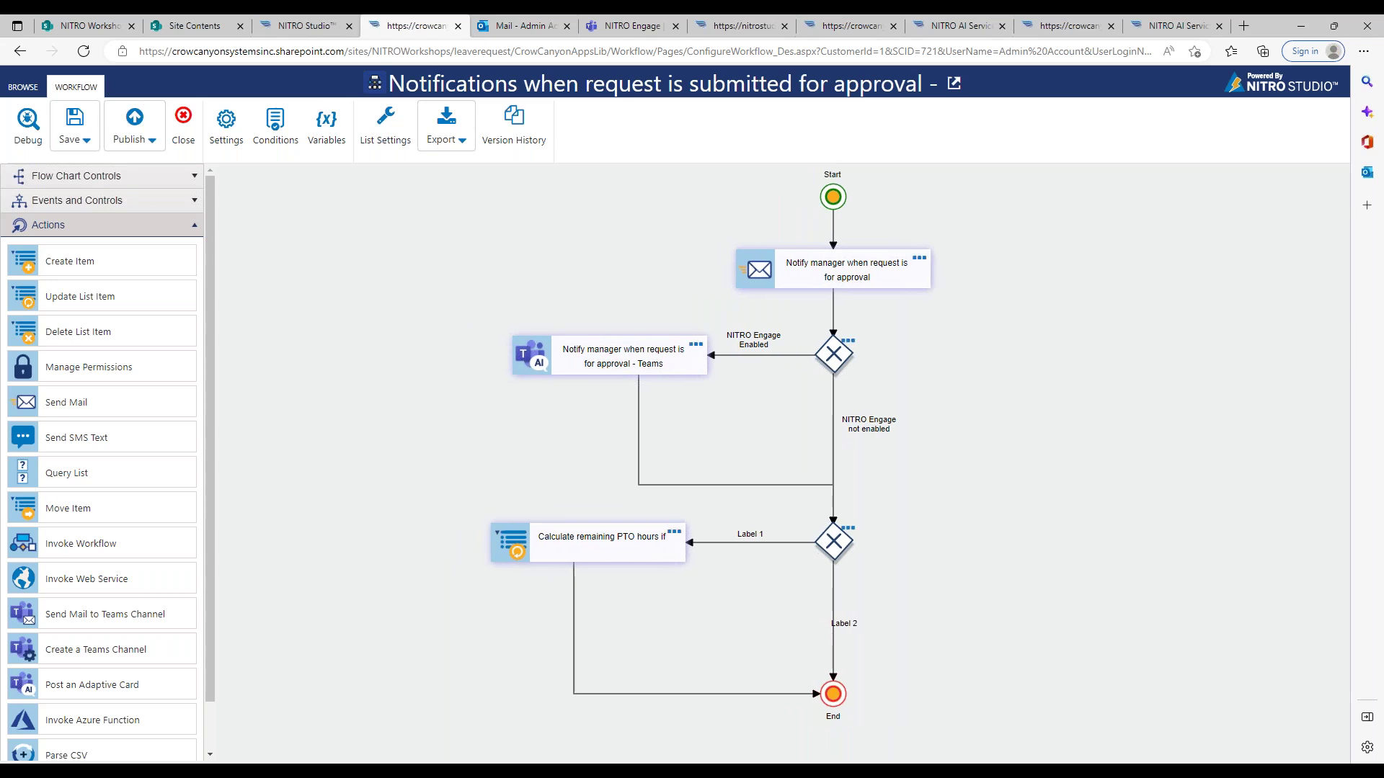